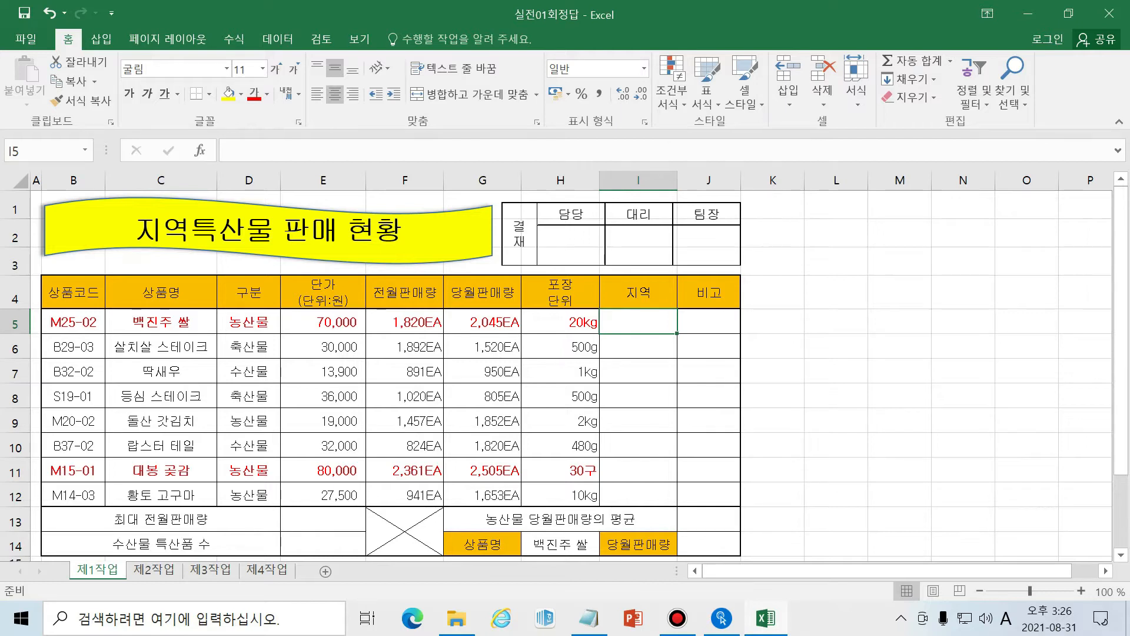
- Search the function wizard for "right" and insert the RIGHT function in cell I5 of the 지역 column
left_click(641, 291)
left_click(643, 321)
left_click(201, 151)
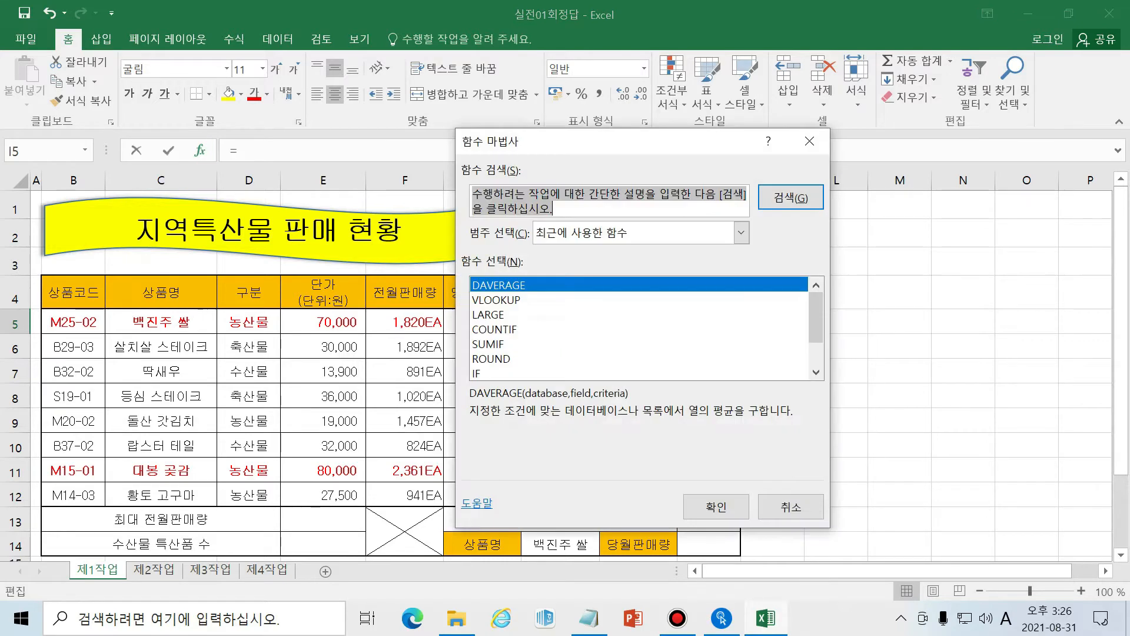
left_click(613, 209)
type("right")
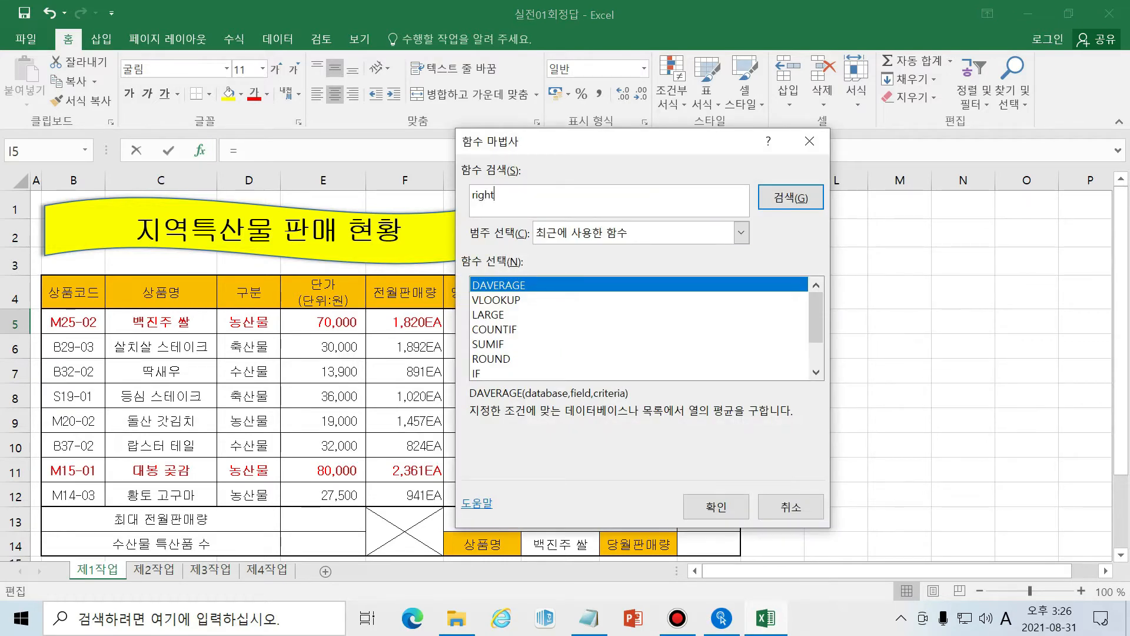
key("Return")
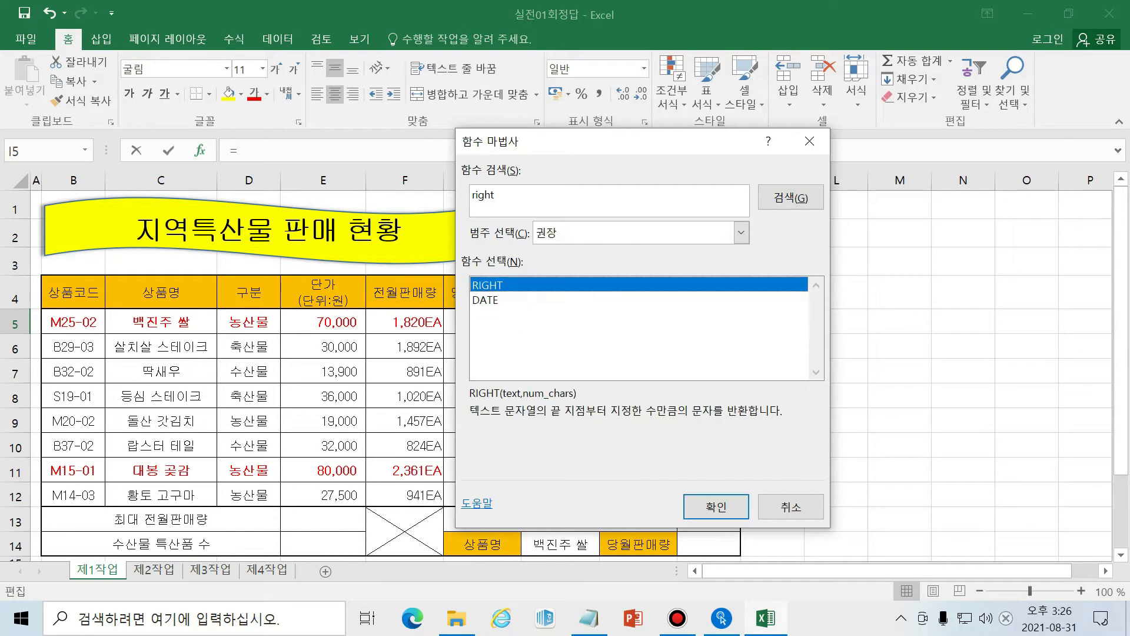
left_click(723, 510)
- Complete the RIGHT function in I5 with B5 as the text and 1 as the number of characters
left_click_drag(604, 200, 646, 229)
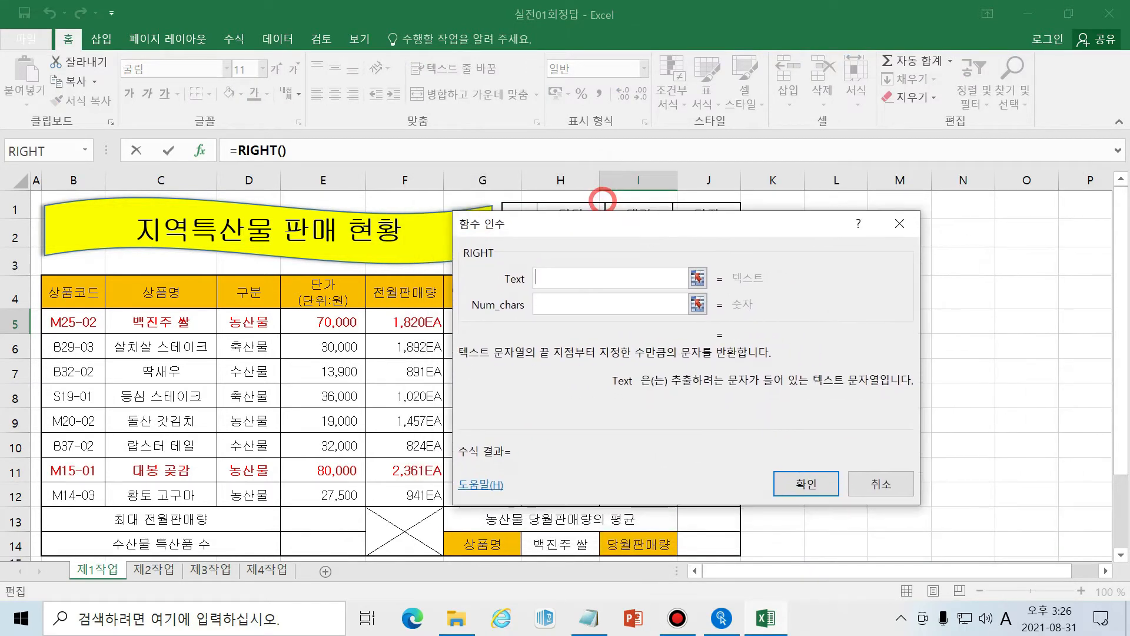
left_click(78, 318)
key("Tab")
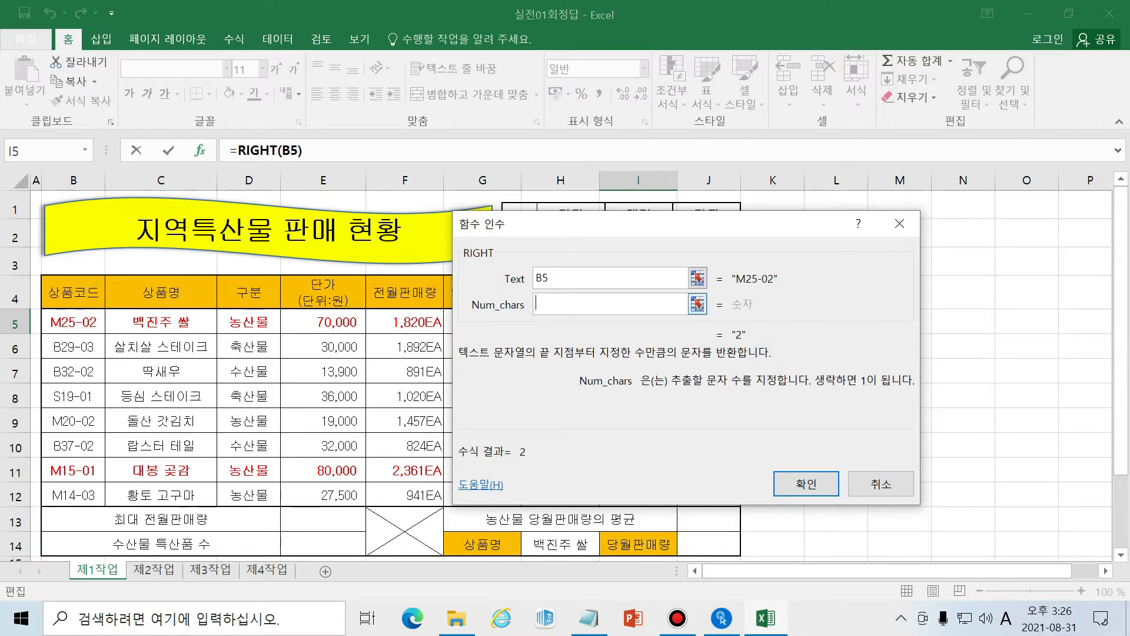
type("1")
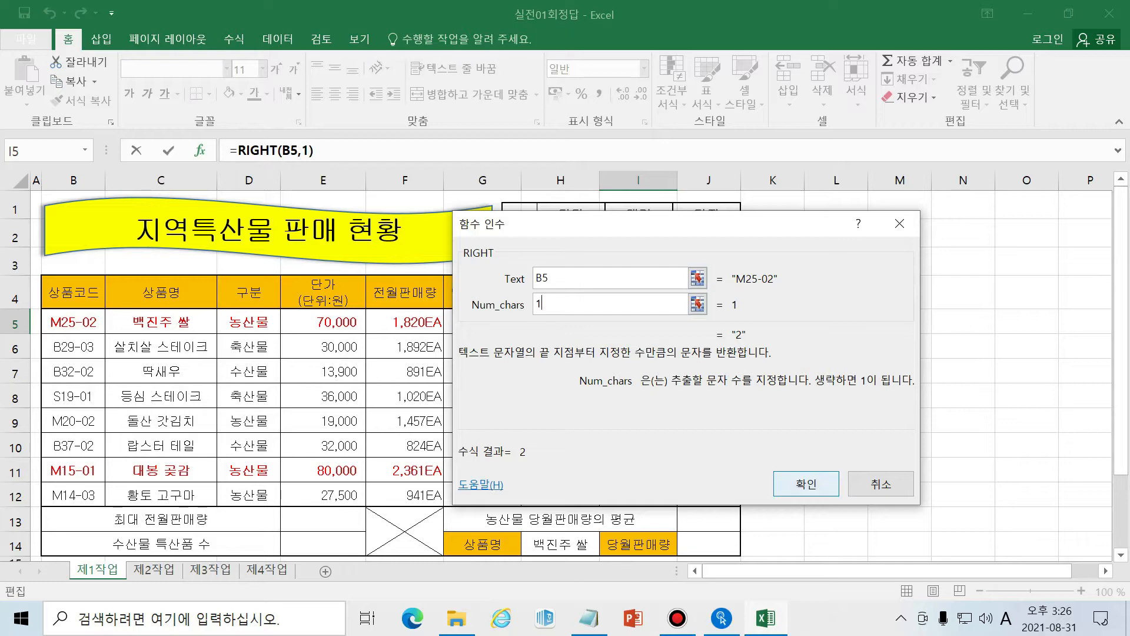
left_click(800, 477)
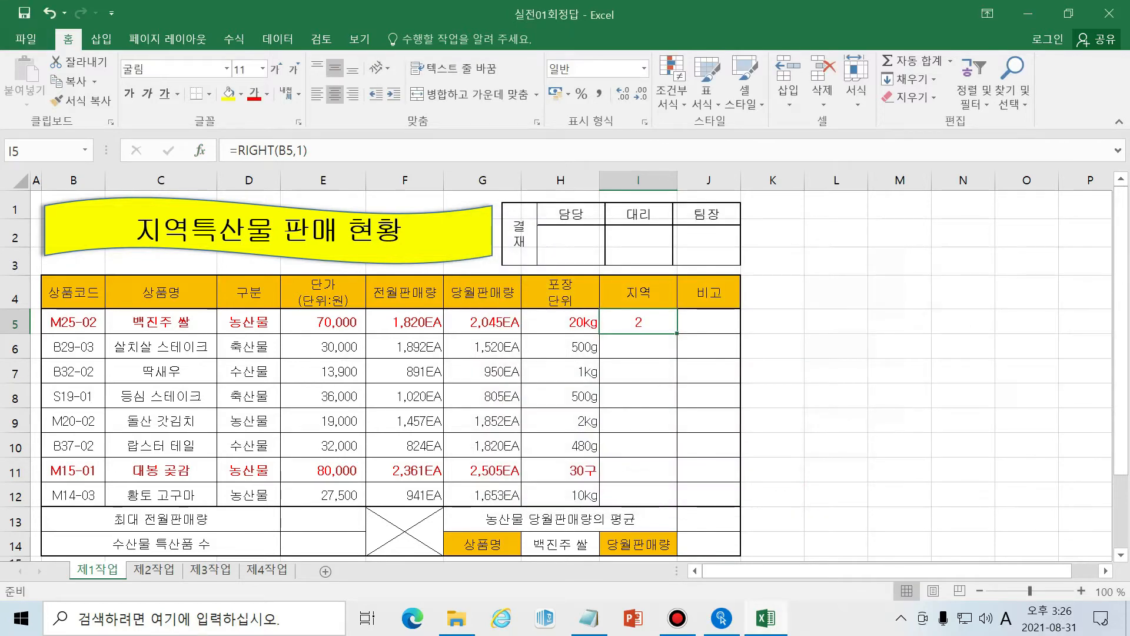
- Copy RIGHT(B5,1) without the equals sign from the formula in I5, and clear the cell
left_click(86, 325)
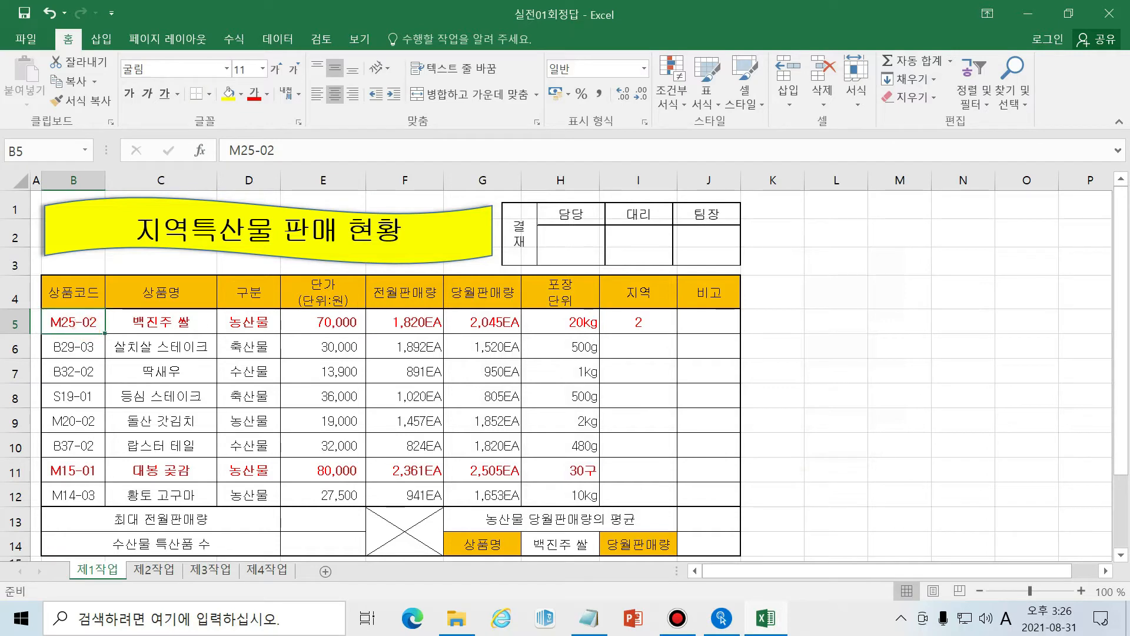
left_click(651, 329)
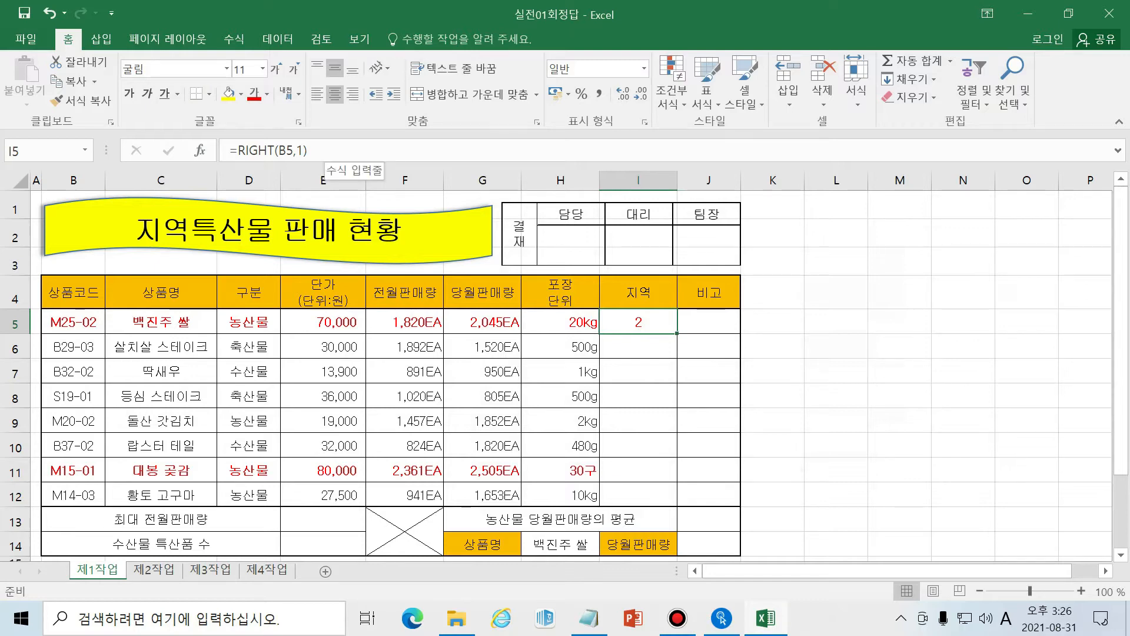
left_click_drag(358, 148, 237, 150)
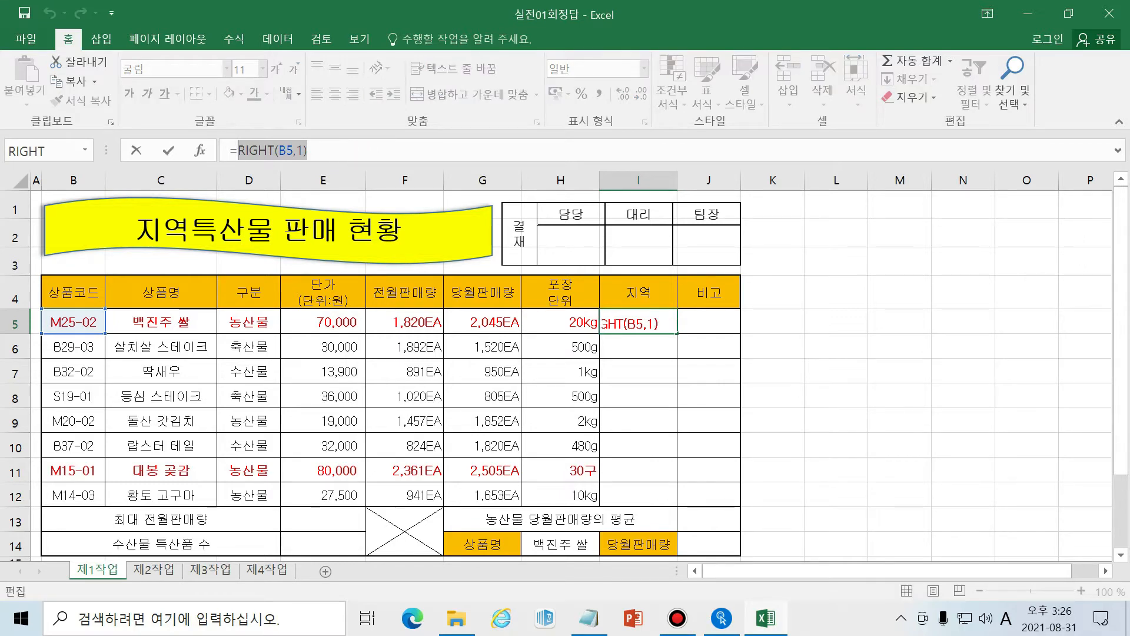
key("ctrl+c")
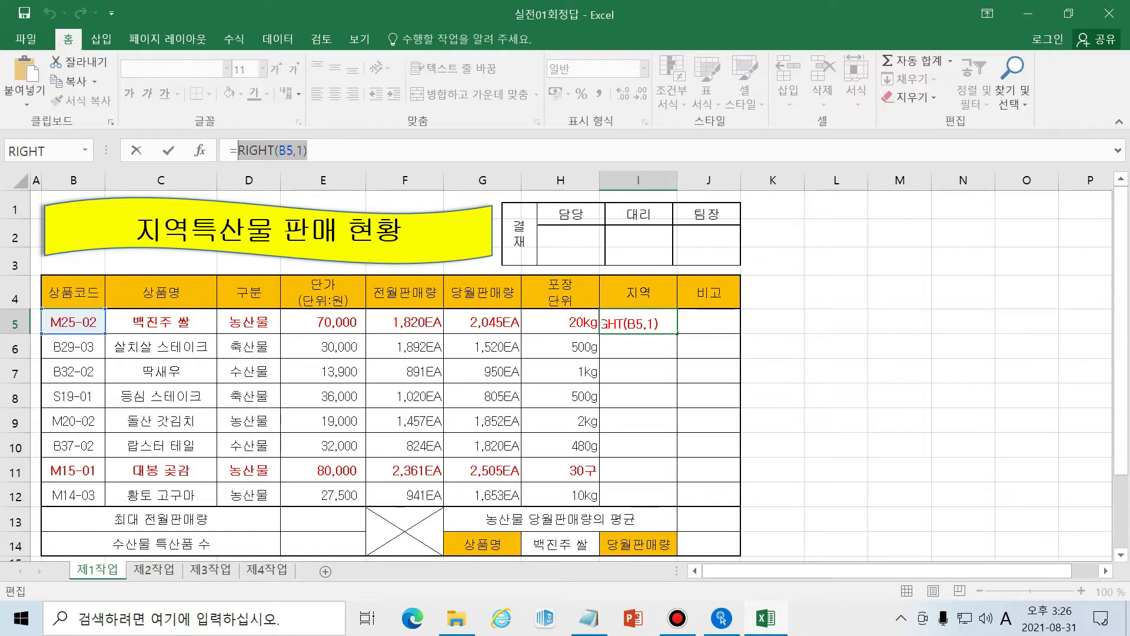
key("BackSpace")
key("BackSpace")
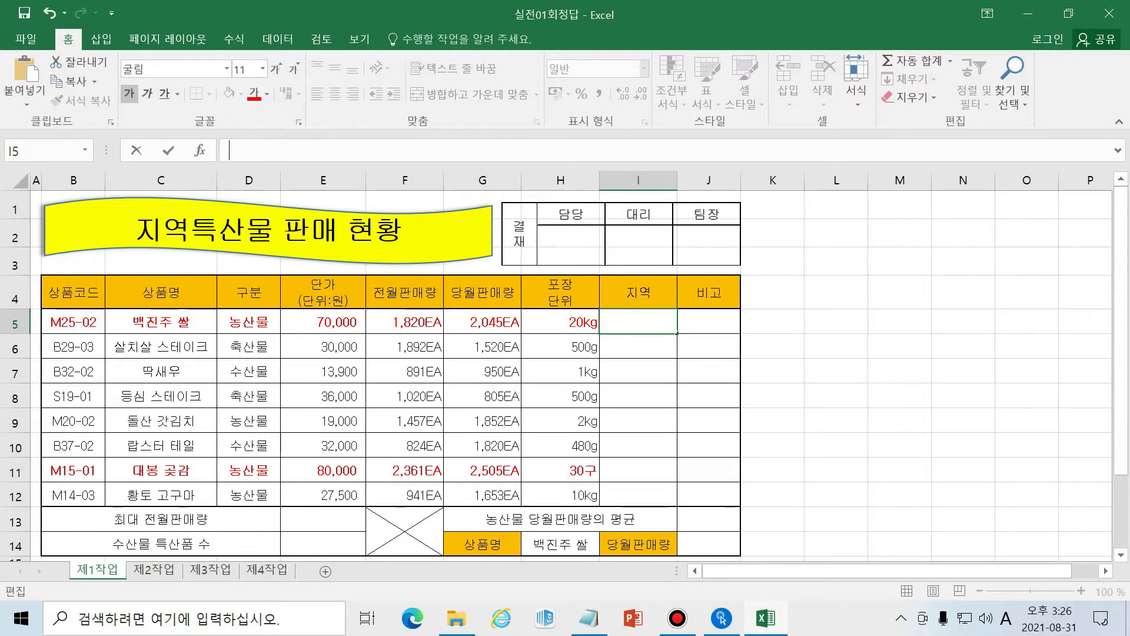
left_click(725, 322)
- Search the function wizard for "choose" and insert the CHOOSE function in cell I5
left_click(627, 329)
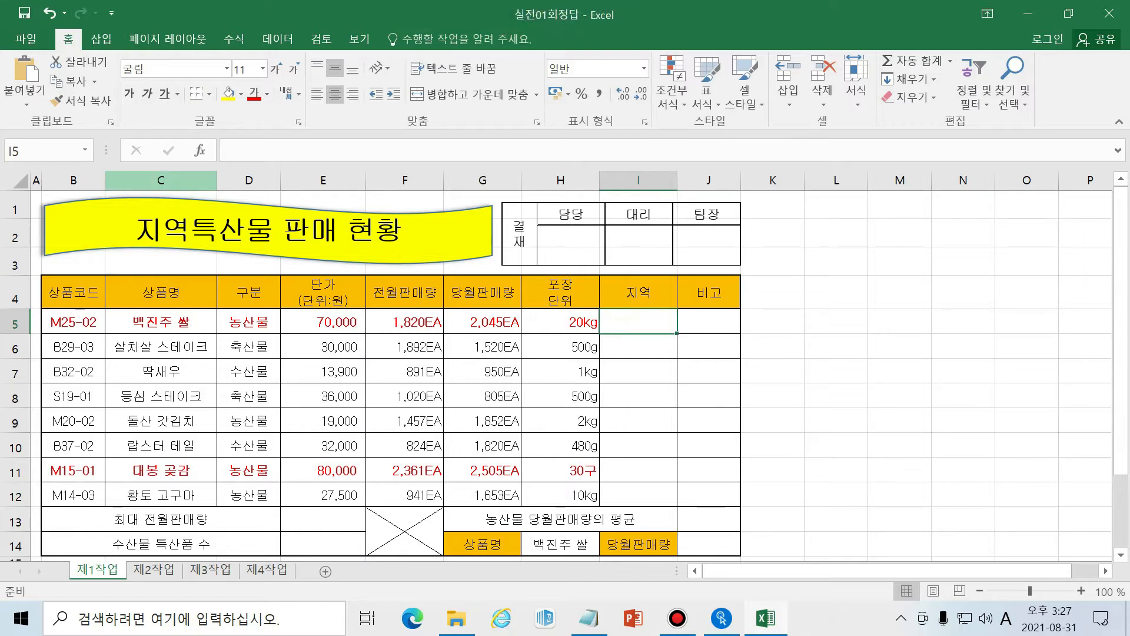
left_click(200, 151)
left_click(682, 237)
type("choose")
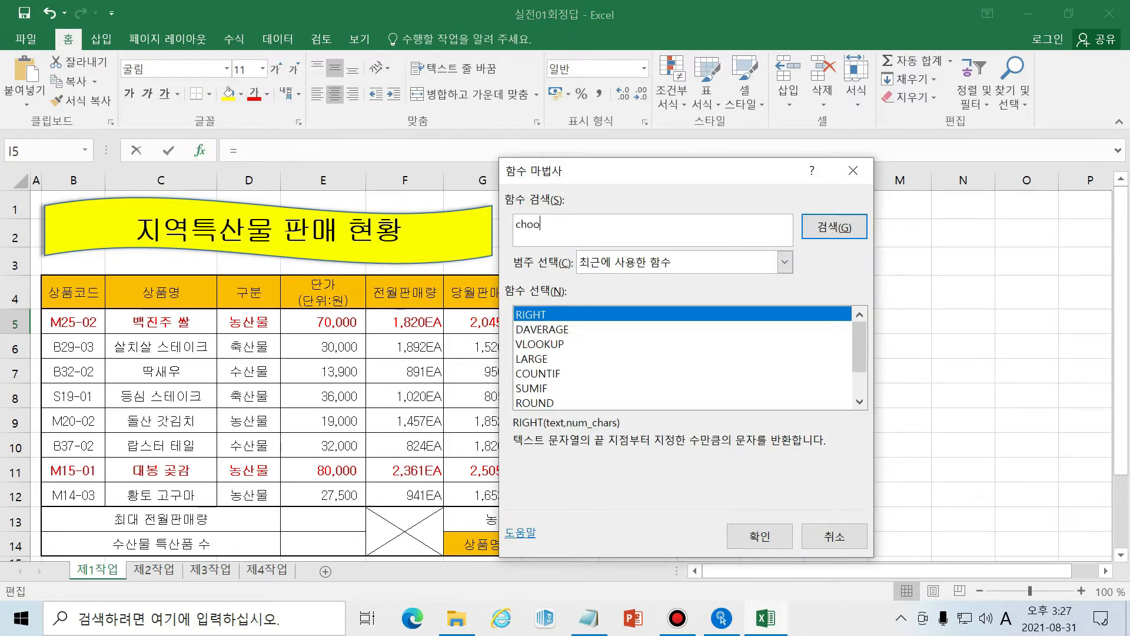
key("Return")
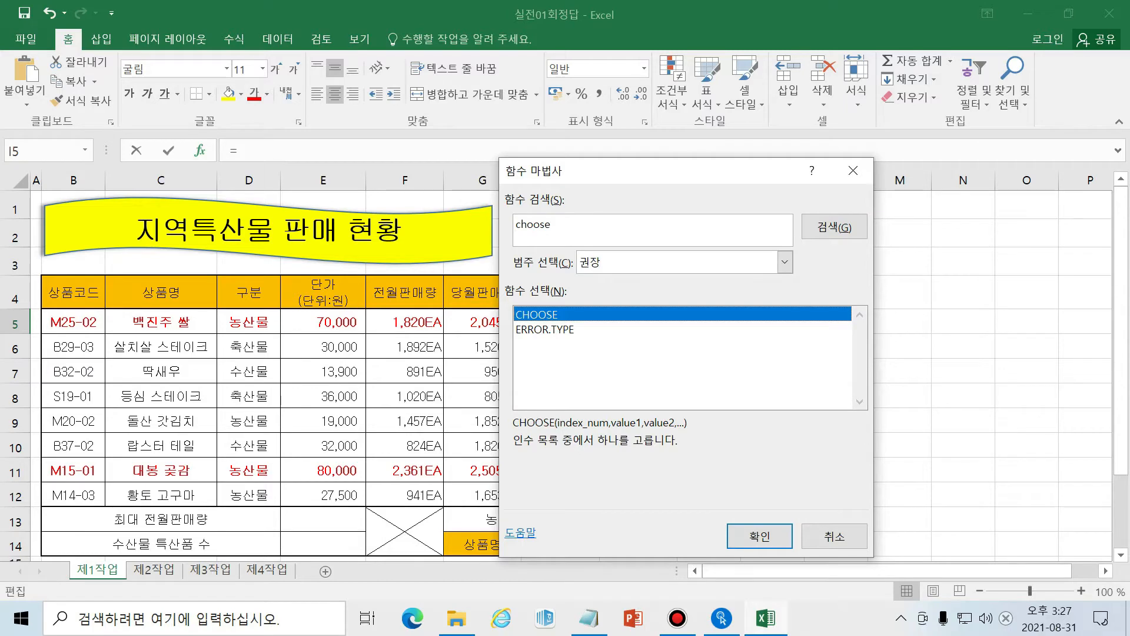
left_click(759, 535)
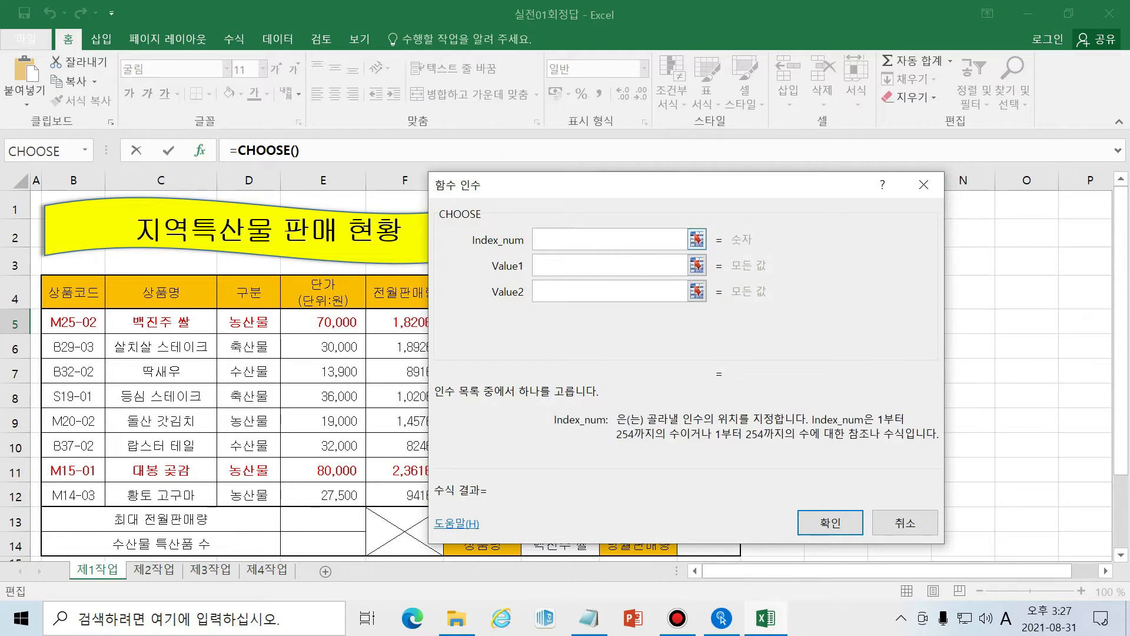
- Paste the copied RIGHT(B5,1) expression as the Index_num argument of CHOOSE
left_click(636, 265)
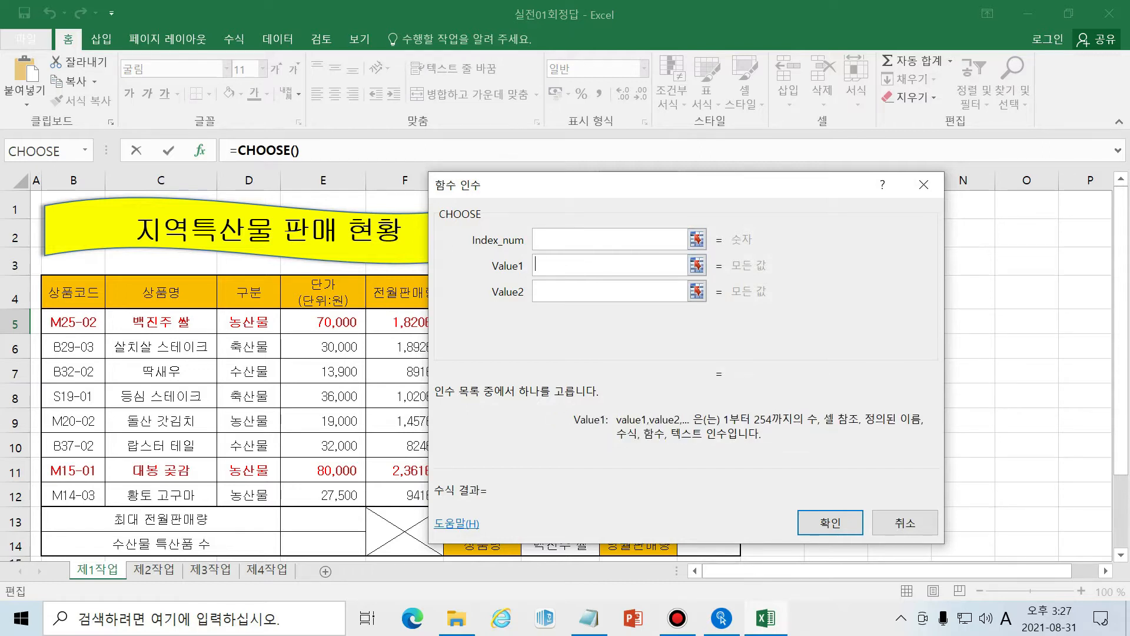
key("Tab")
key("Tab")
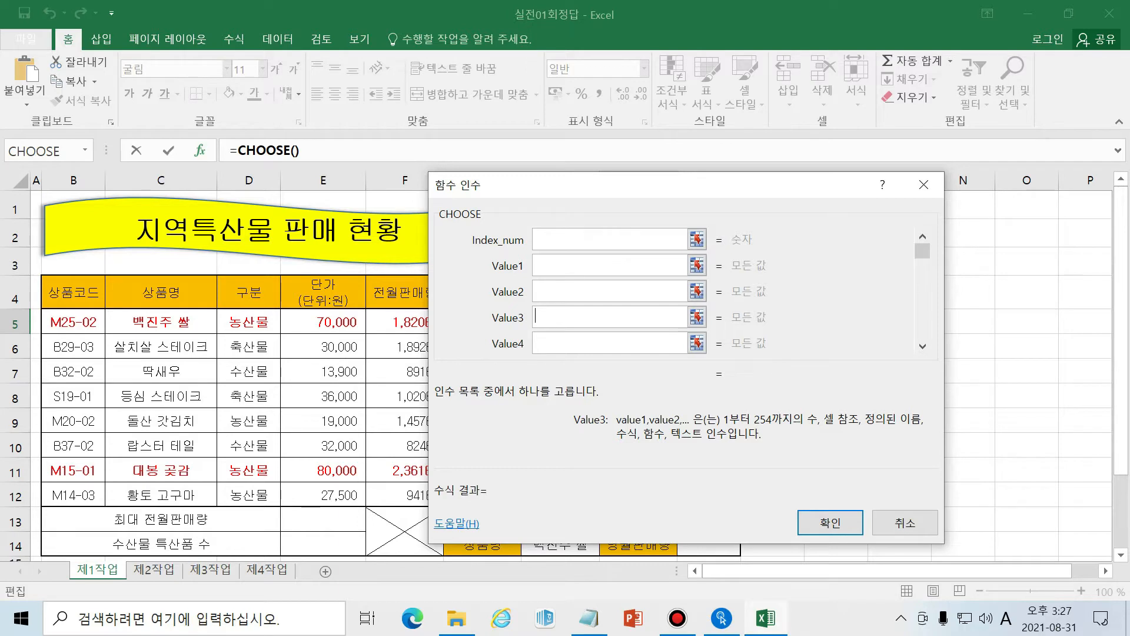
left_click(612, 239)
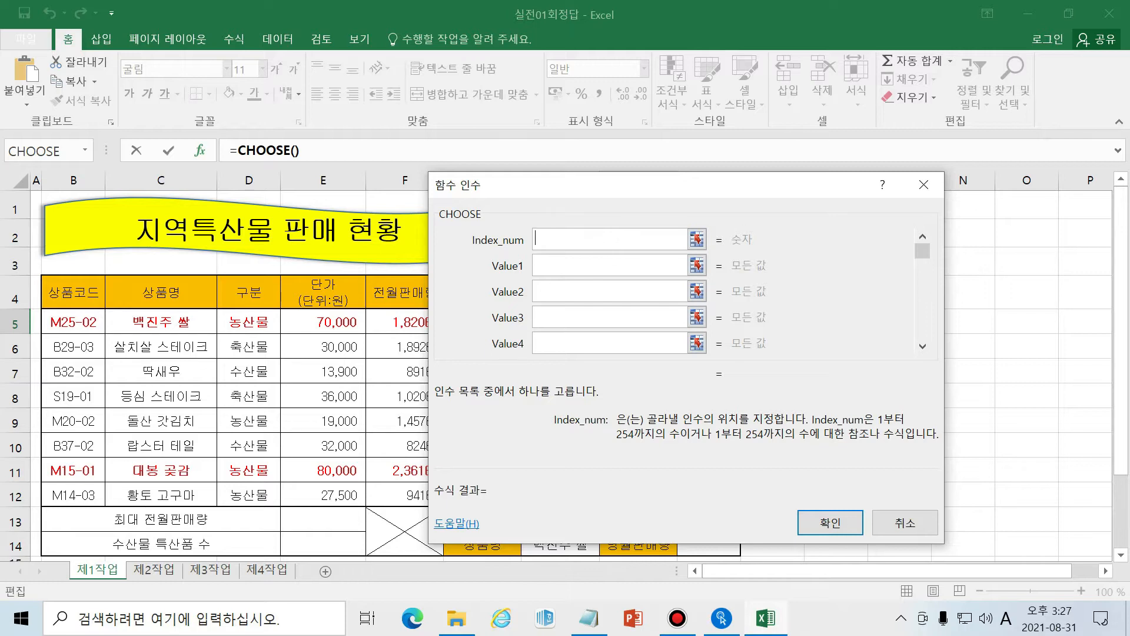
key("ctrl+v")
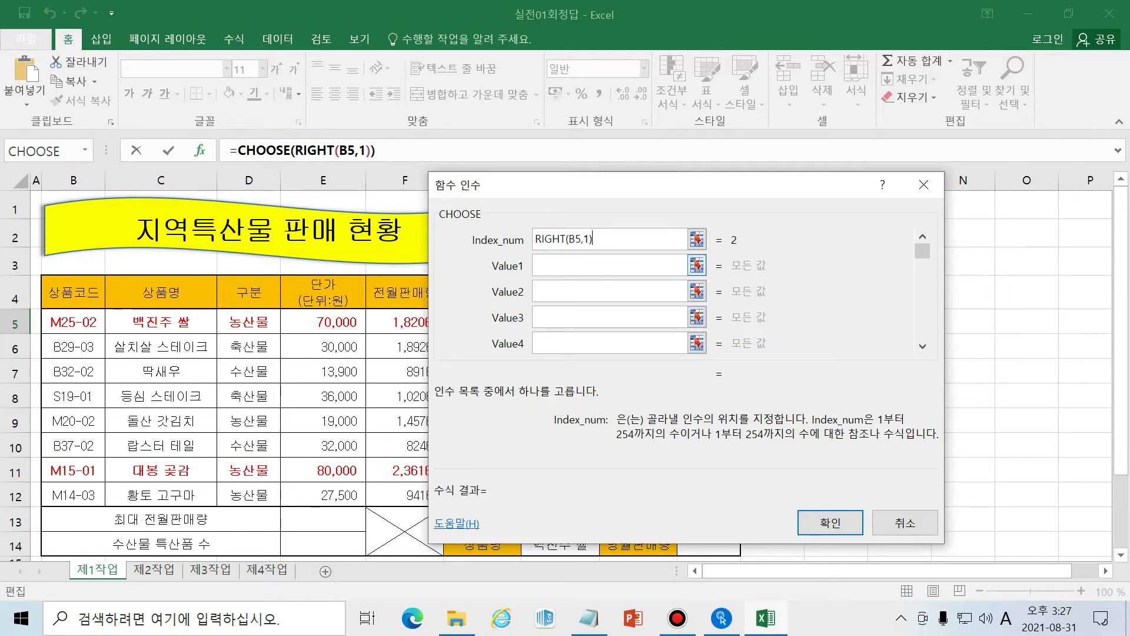
left_click(610, 265)
left_click_drag(597, 239, 529, 239)
left_click(607, 240)
left_click(607, 266)
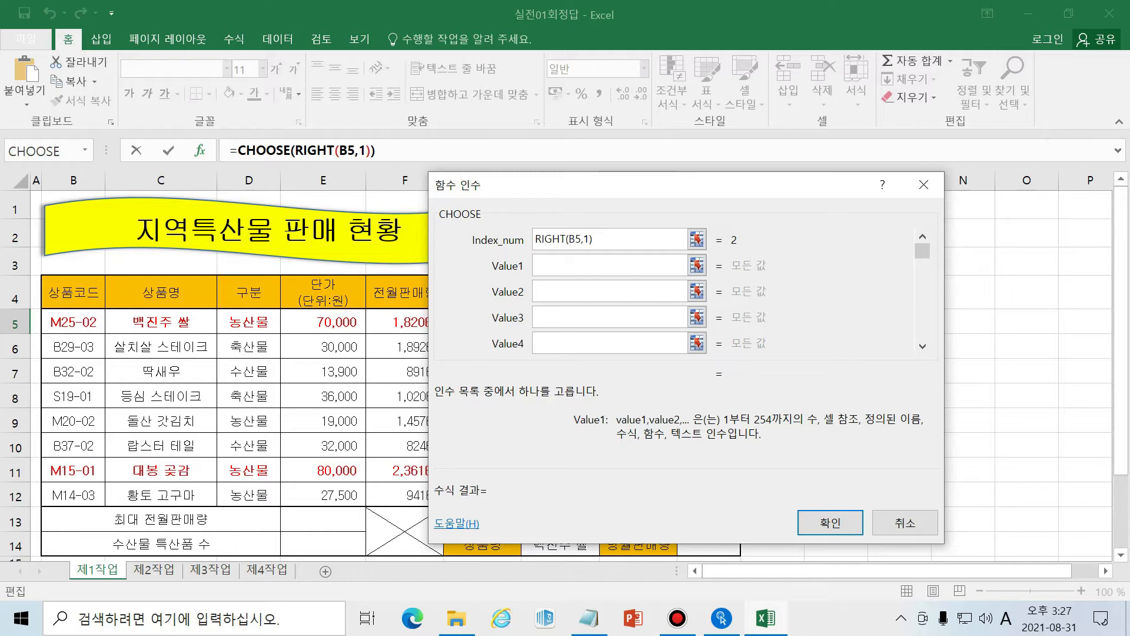
- Set the CHOOSE values to 경기, 전라 and 충청 in that order, and confirm the formula in I5
key("Hangul")
type("경기")
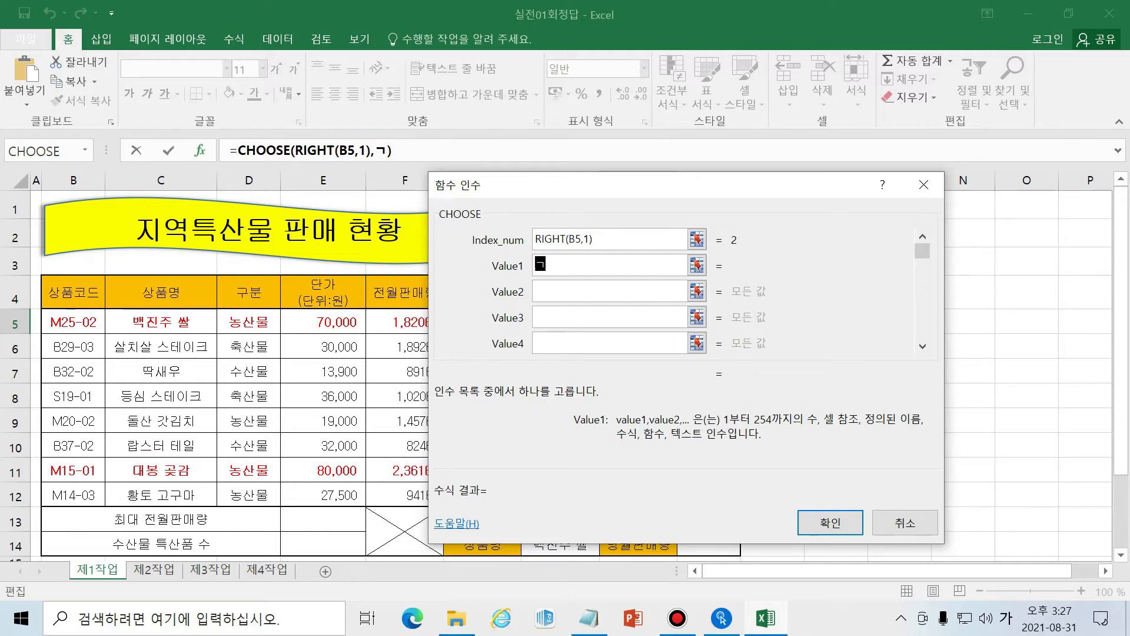
key("Tab")
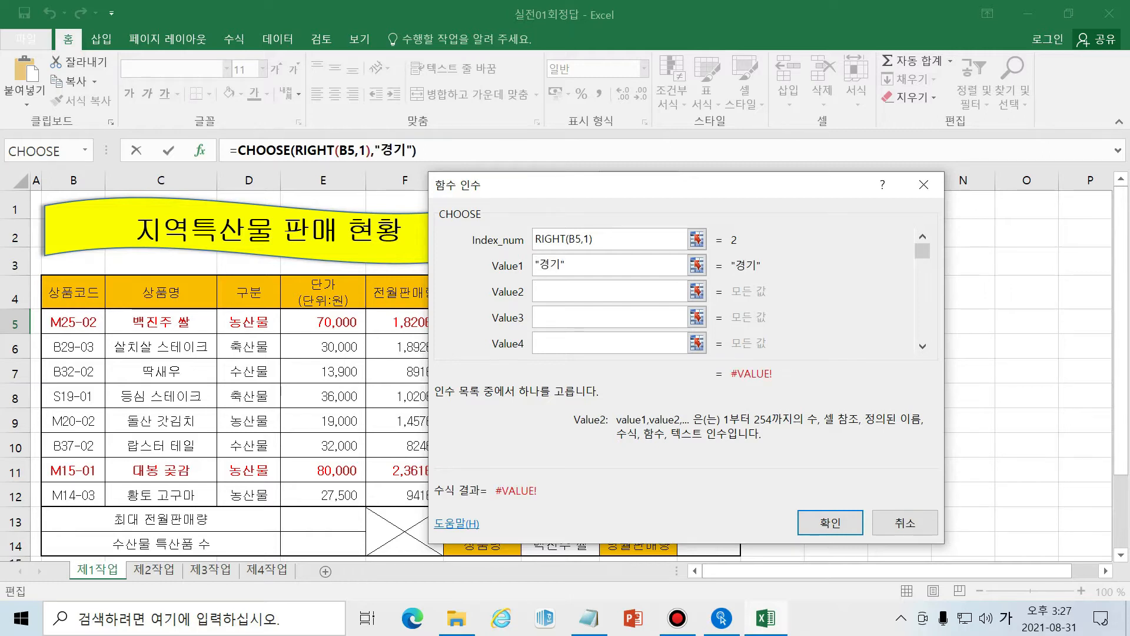
type("전라")
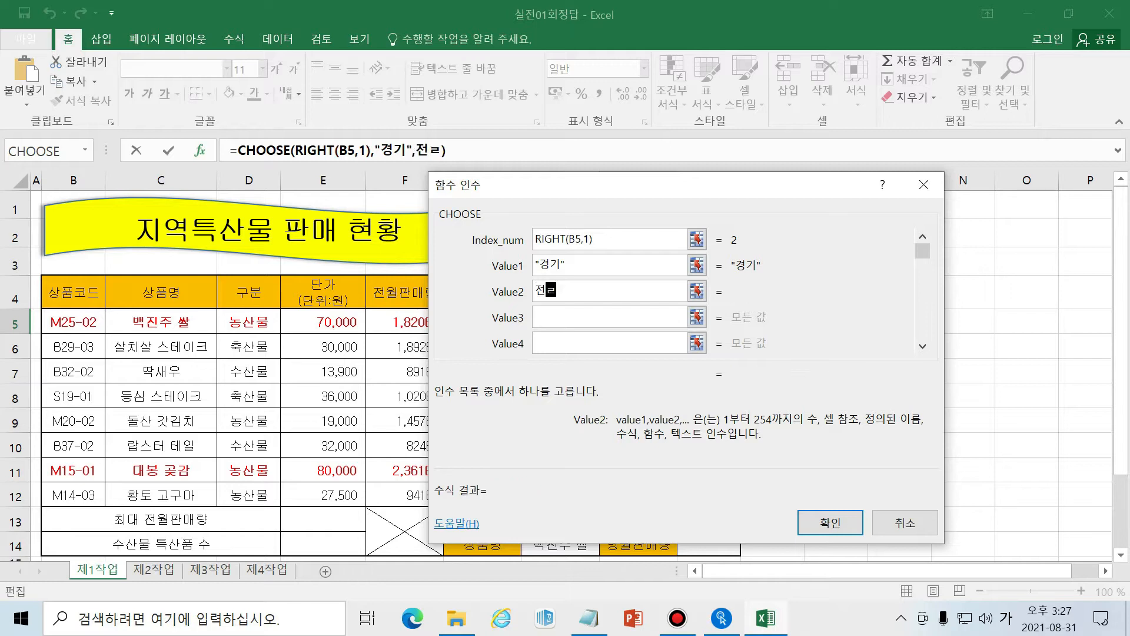
key("Tab")
type("충청")
key("Tab")
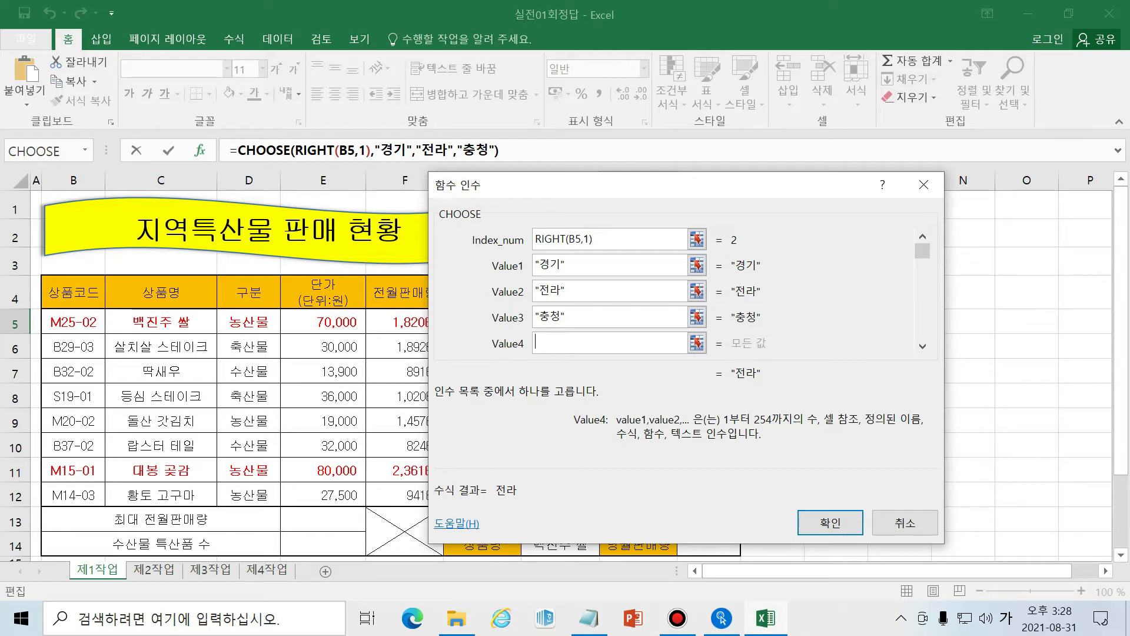
left_click(830, 522)
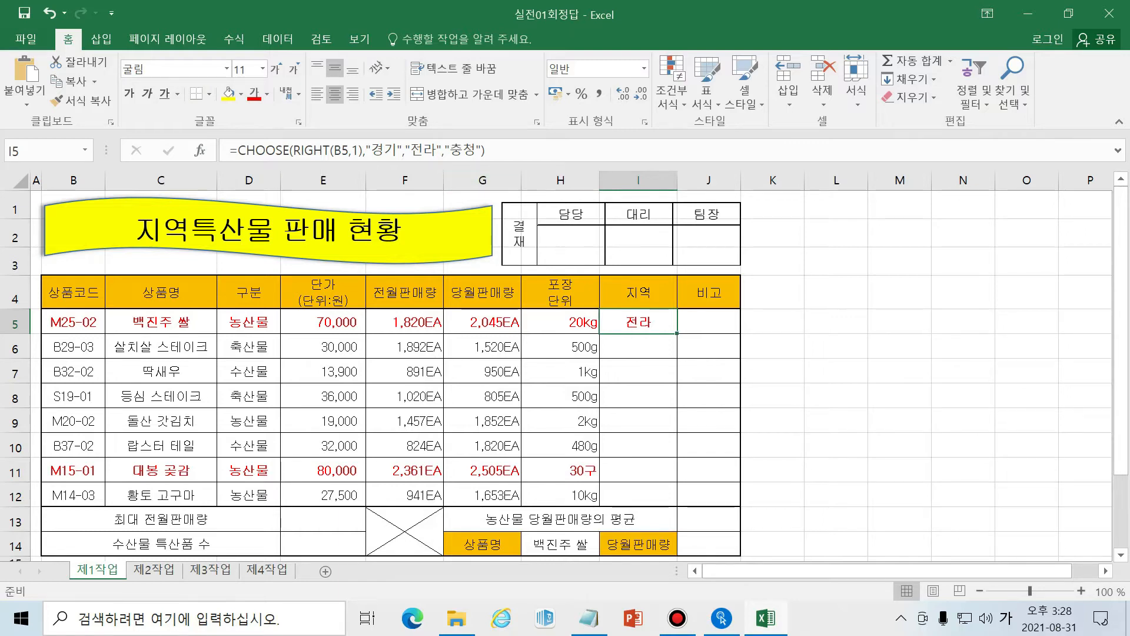
- Fill the CHOOSE formula from I5 down through I12
left_click(657, 348)
left_click(660, 325)
left_click_drag(677, 333, 676, 399)
left_click_drag(675, 334, 677, 505)
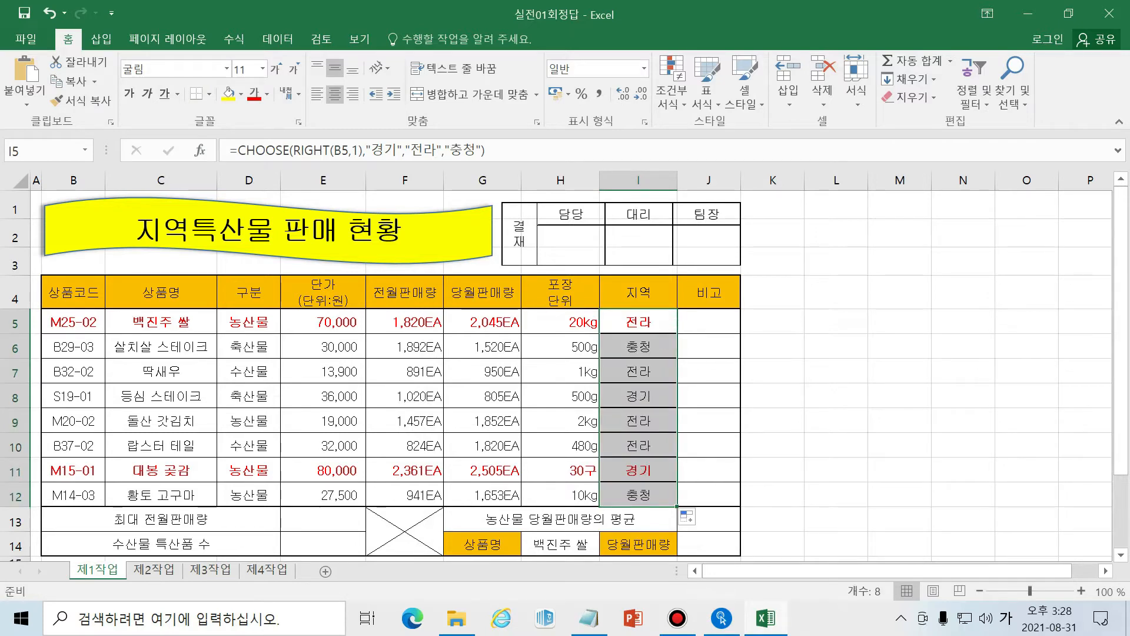
- Check the filled 지역 formulas cell by cell from I5 to I12
left_click(655, 321)
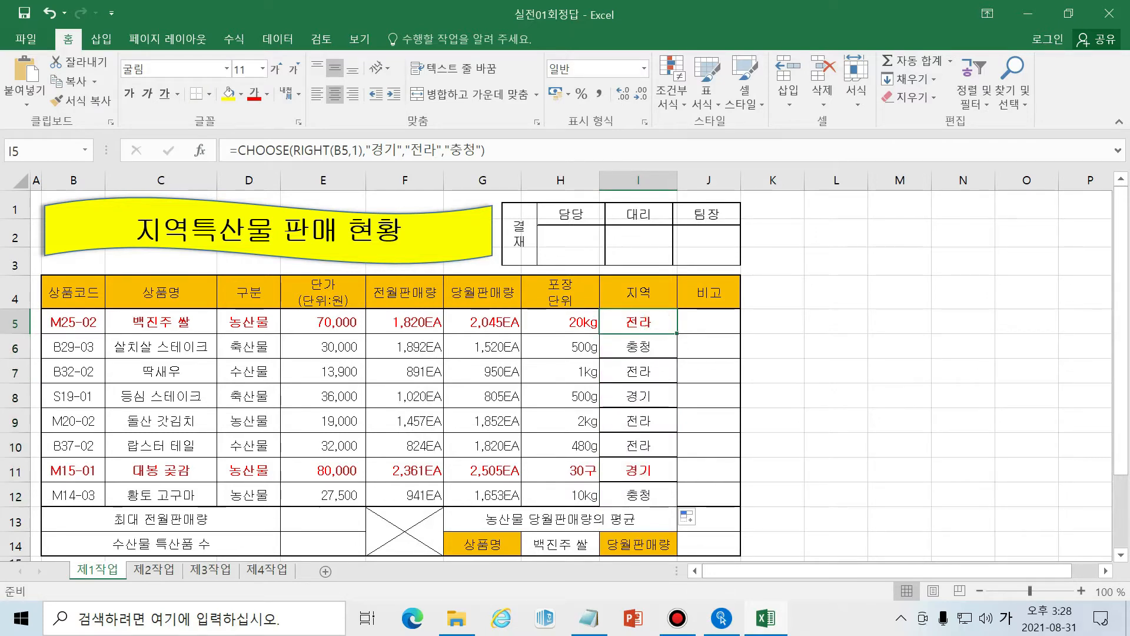
left_click(656, 346)
left_click(653, 371)
left_click(652, 396)
left_click(651, 427)
left_click(648, 446)
left_click(645, 470)
left_click(636, 493)
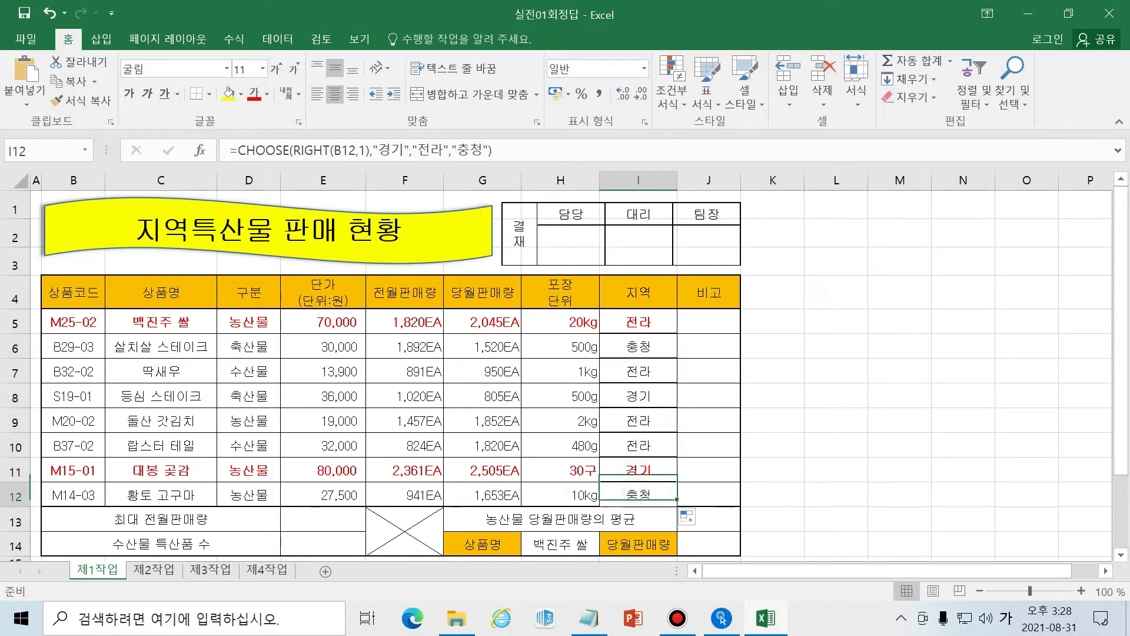
- Compare the last digit of each 상품코드 in rows 5 to 10 with its 지역 result
left_click(73, 322)
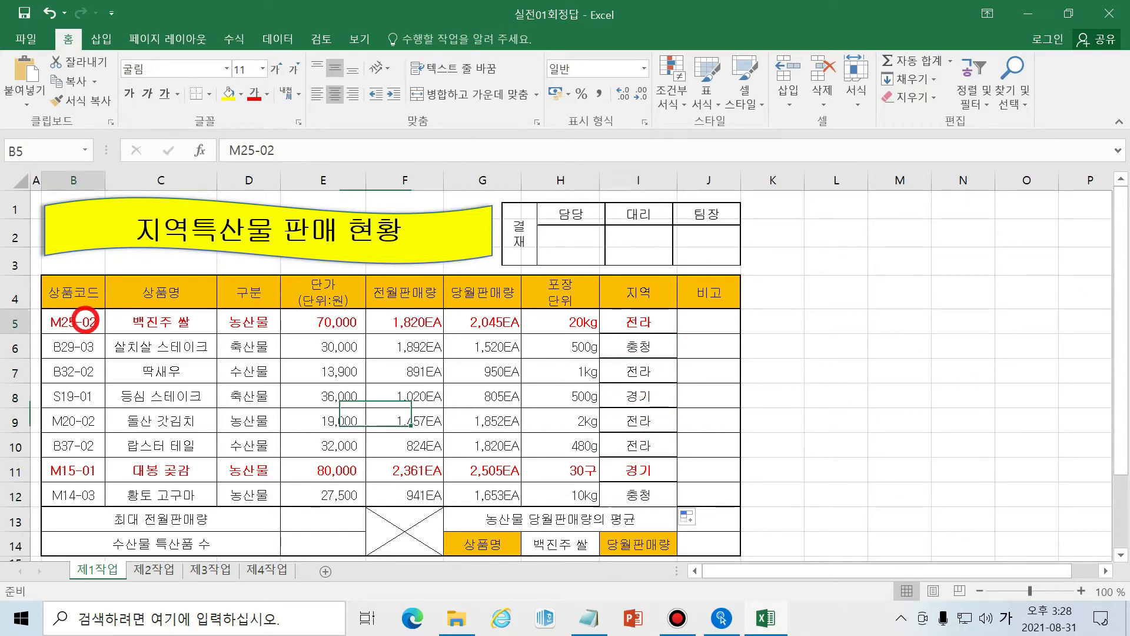
left_click(635, 330)
left_click(73, 351)
left_click(657, 351)
left_click(82, 365)
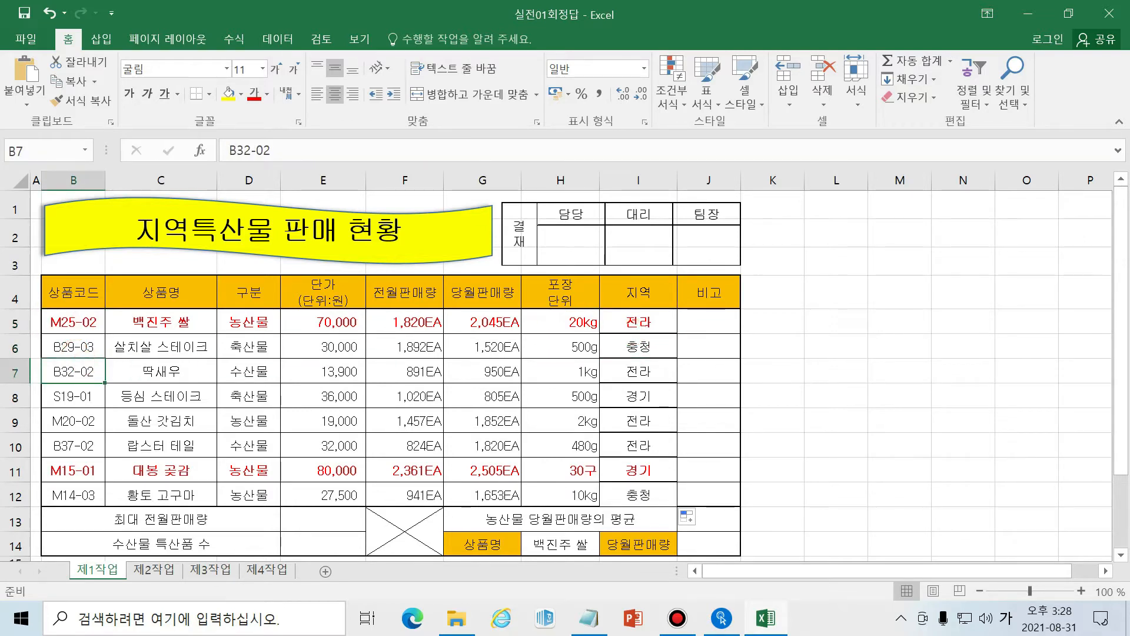
left_click(655, 371)
left_click(67, 371)
left_click(656, 371)
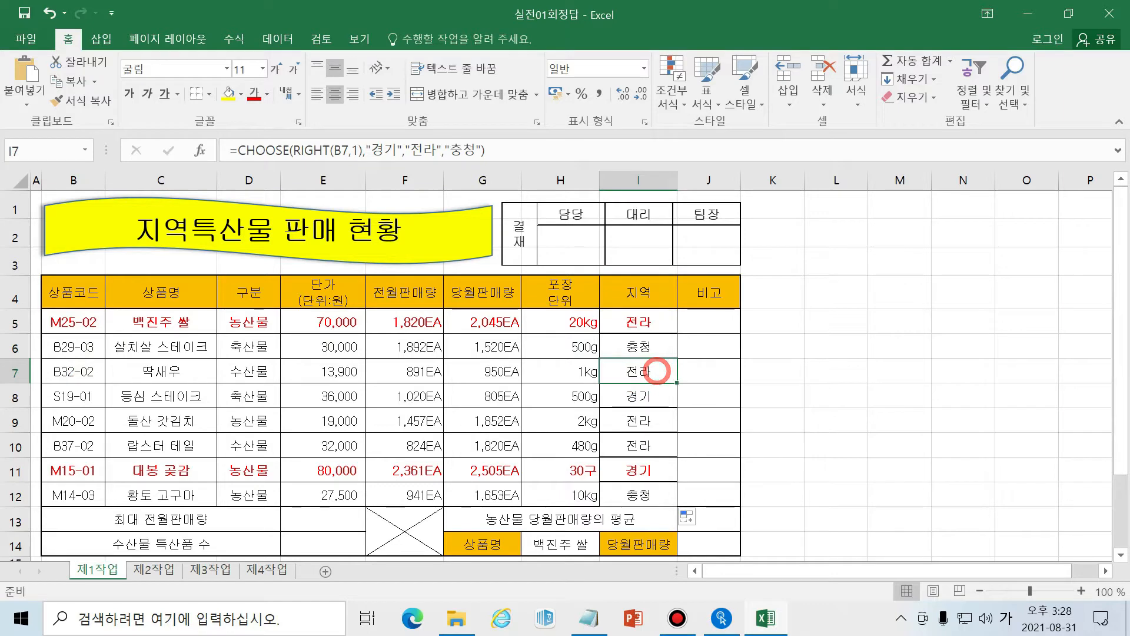
left_click(71, 388)
left_click(645, 391)
left_click(77, 420)
left_click(641, 423)
left_click(90, 438)
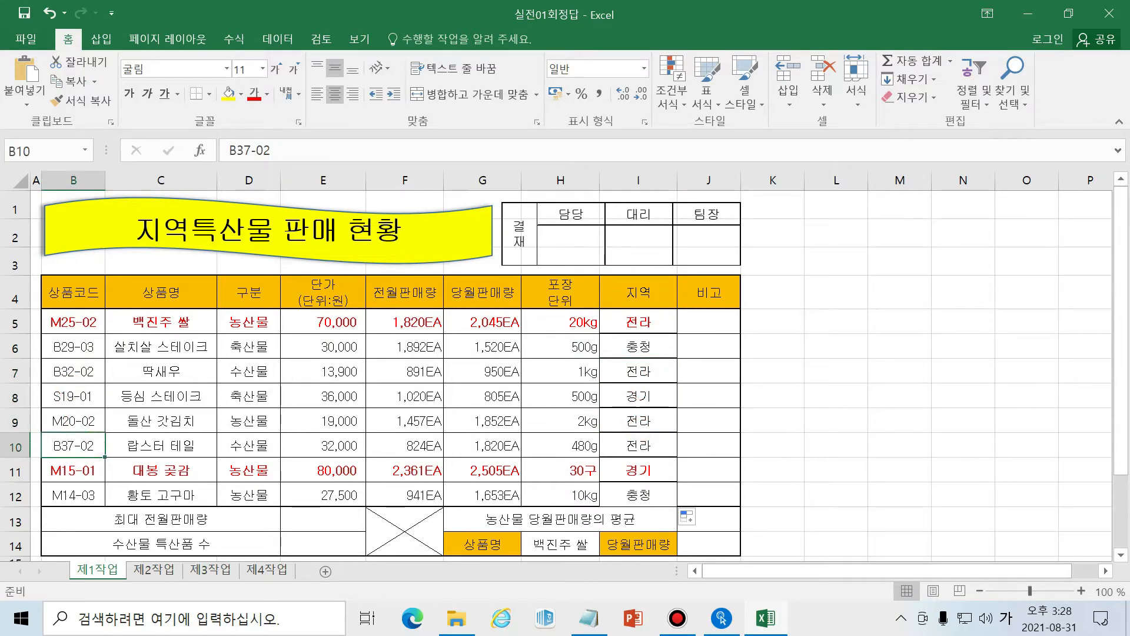
left_click(633, 447)
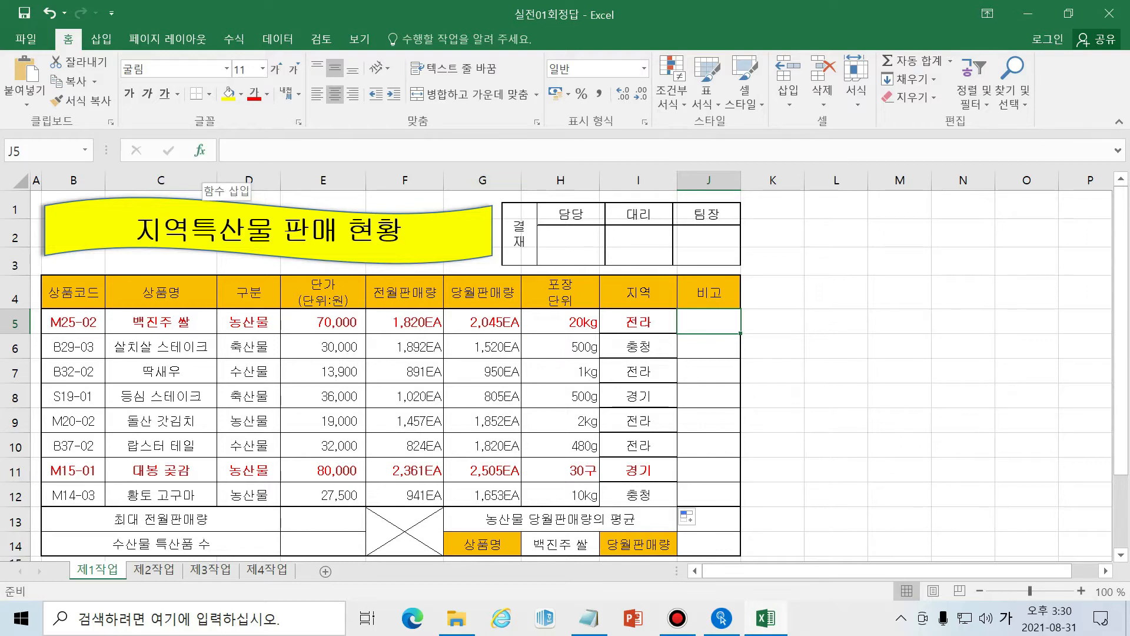
- Search for the AND function and open its arguments for cell J5, keeping the 전월판매량 and 당월판매량 columns uncovered
left_click(201, 152)
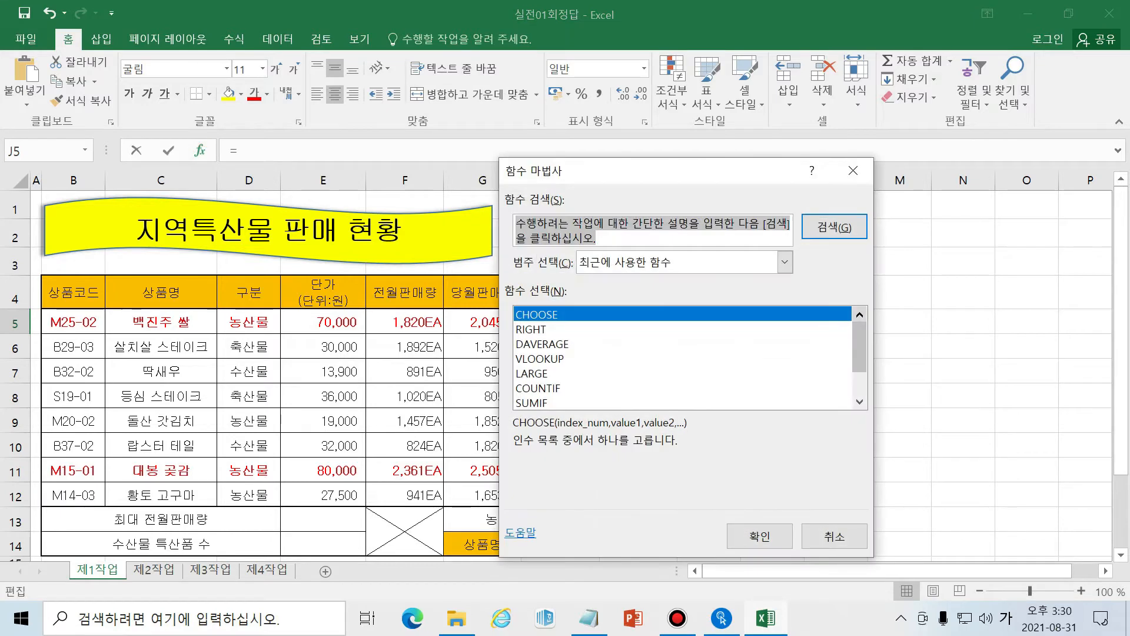
left_click(607, 233)
type("ㅁ")
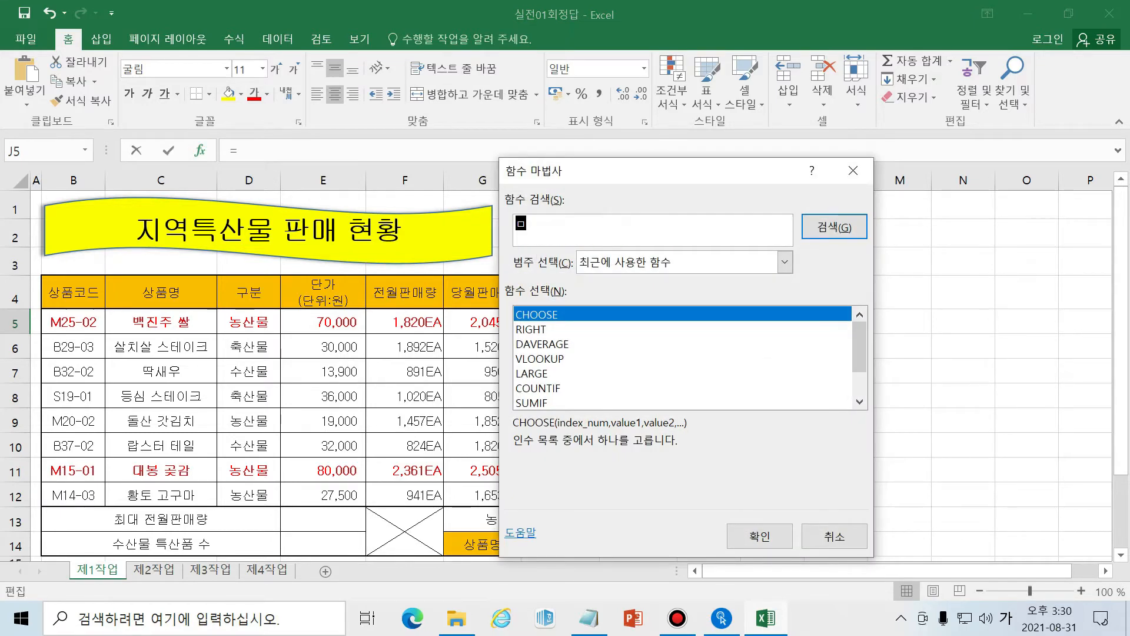
key("BackSpace")
key("Hangul")
type("and")
key("Return")
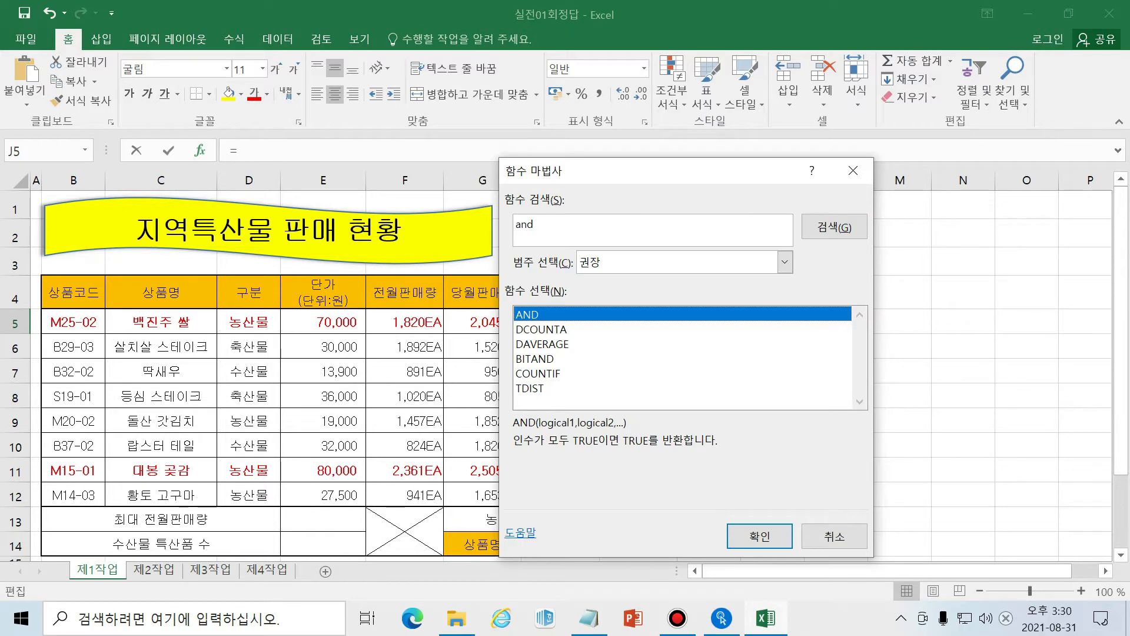
double_click(573, 314)
left_click_drag(583, 185, 783, 190)
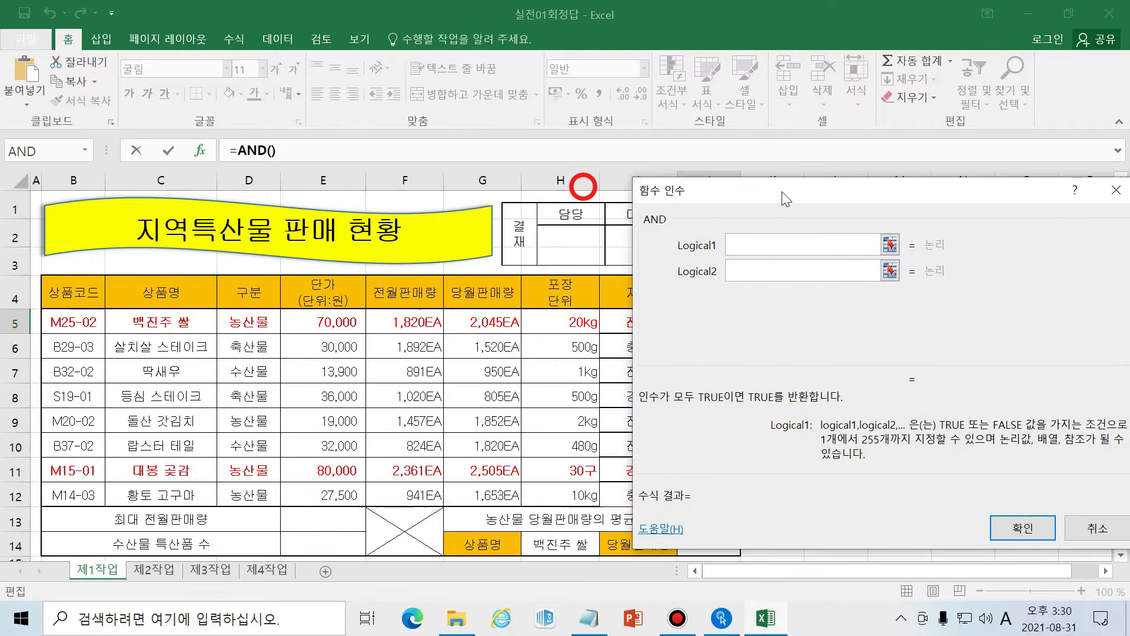
left_click(794, 271)
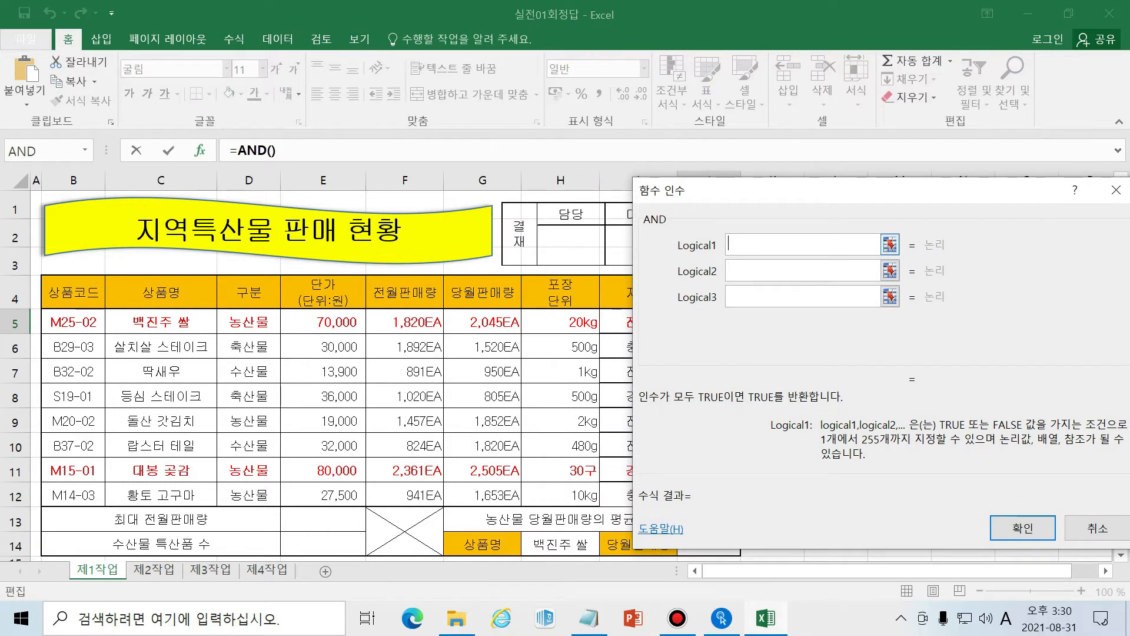
left_click_drag(777, 191, 726, 169)
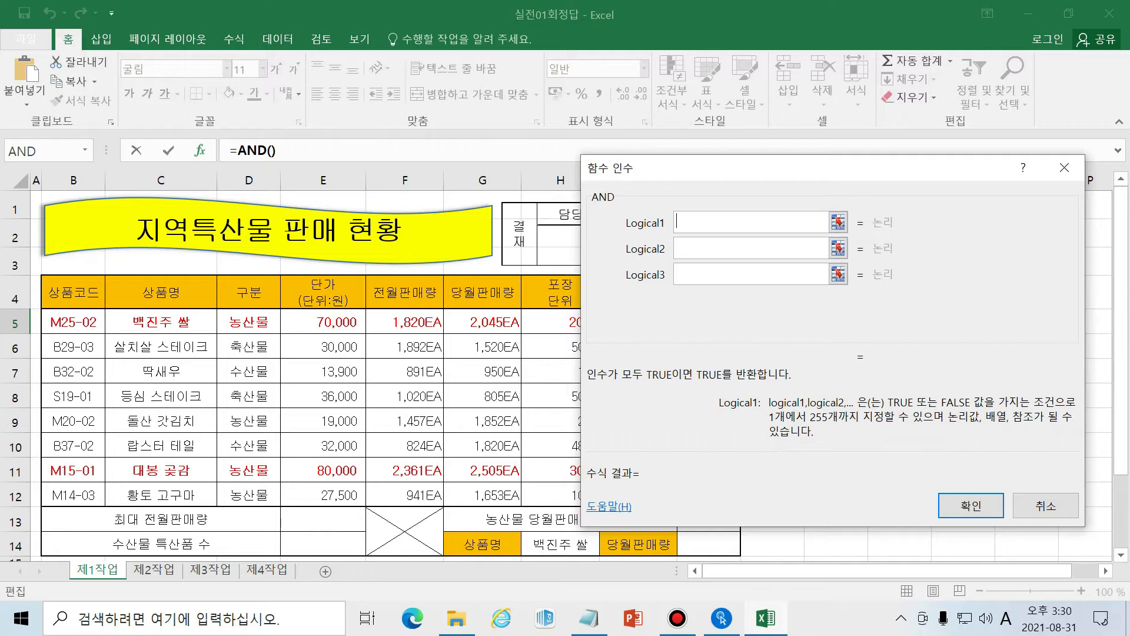
- Set the first AND condition to F5>=1000
left_click(412, 322)
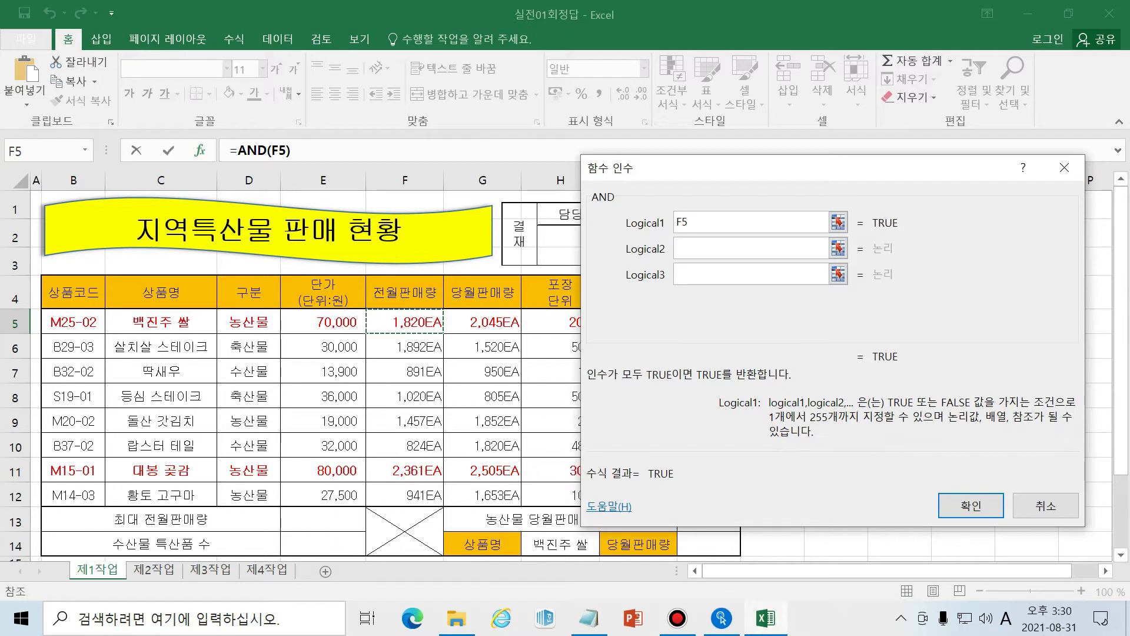
type(">=")
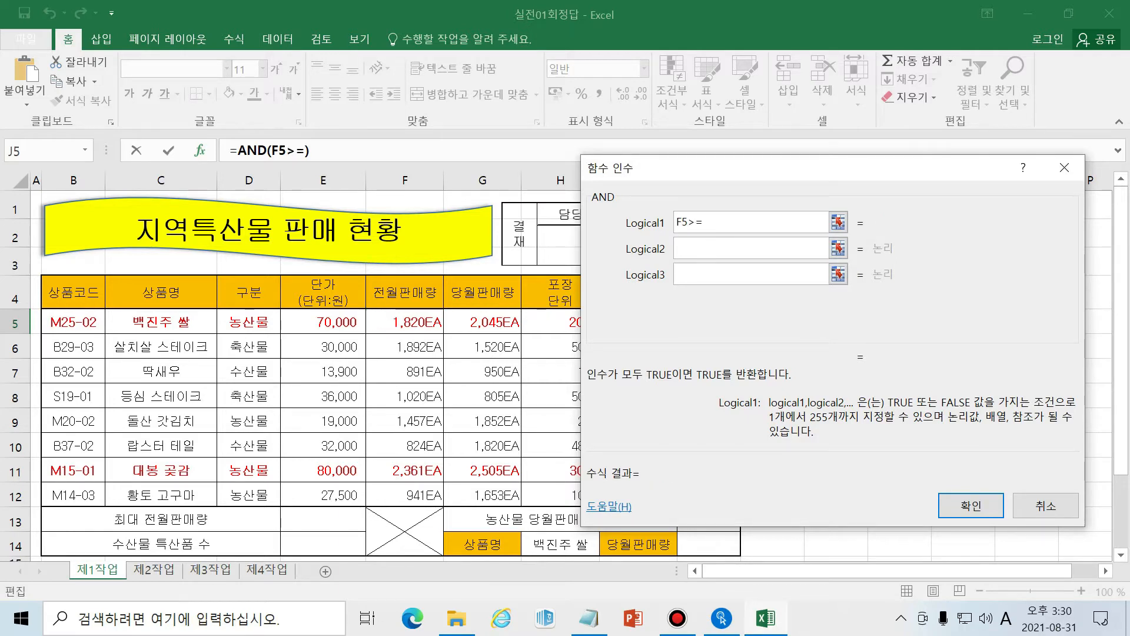
type("1000")
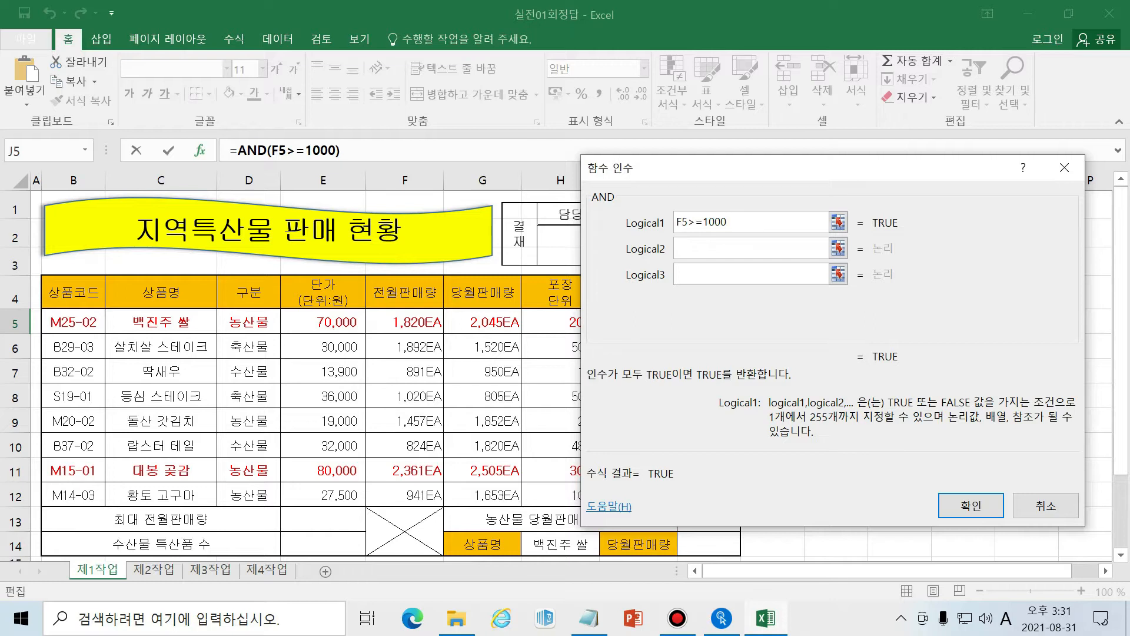
- Set the second AND condition to F5>G5 and confirm the formula in J5
key("Tab")
left_click(403, 322)
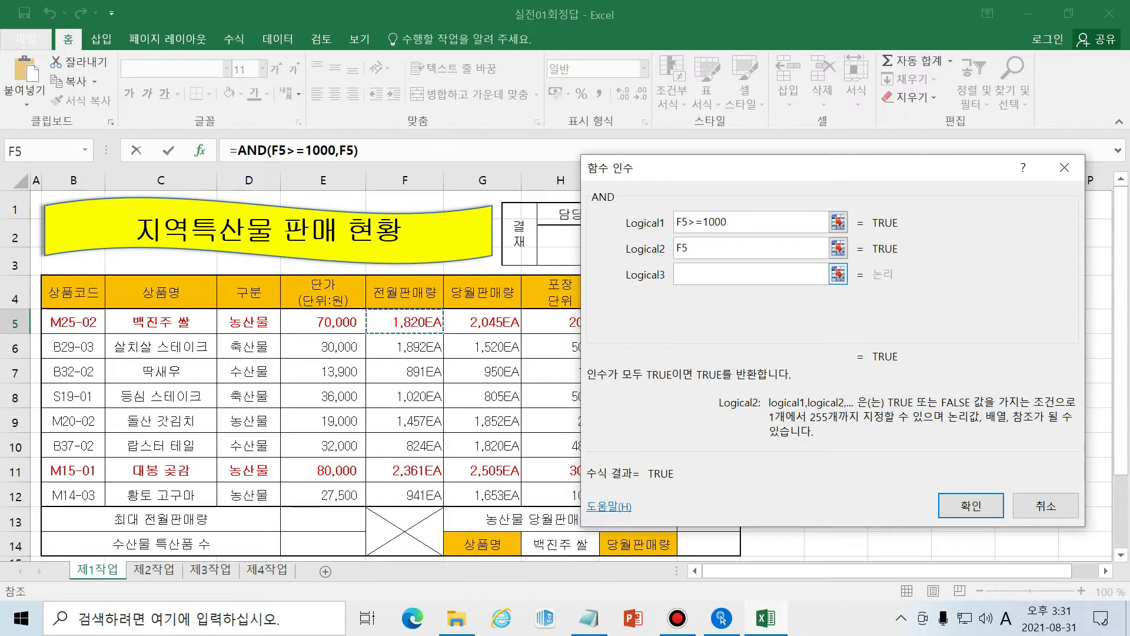
type(">")
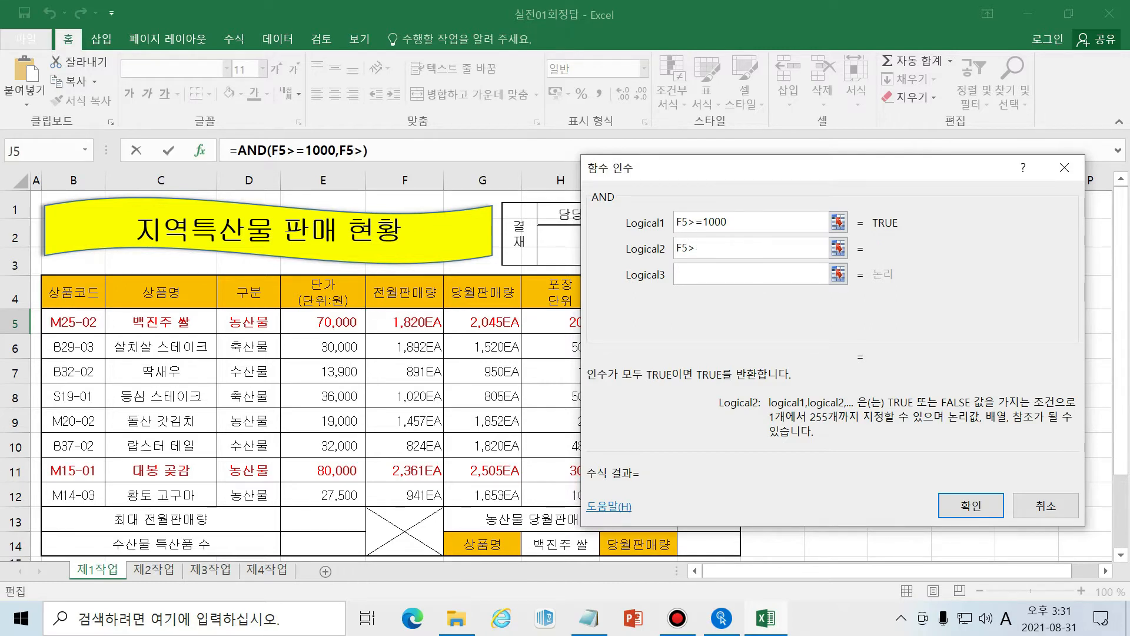
left_click(494, 322)
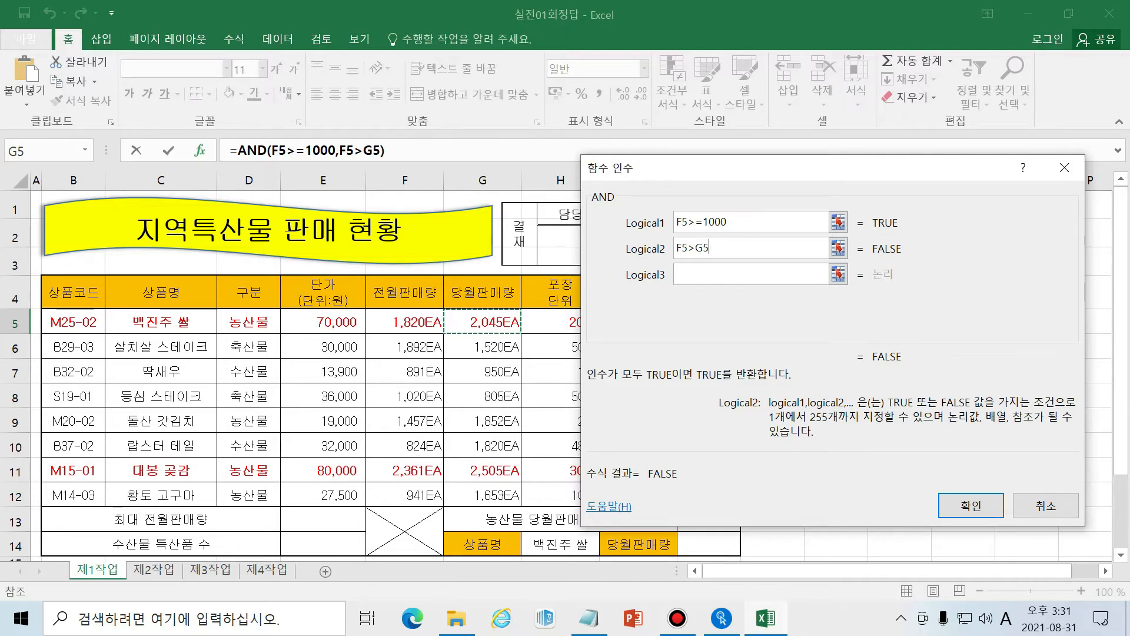
left_click(730, 222)
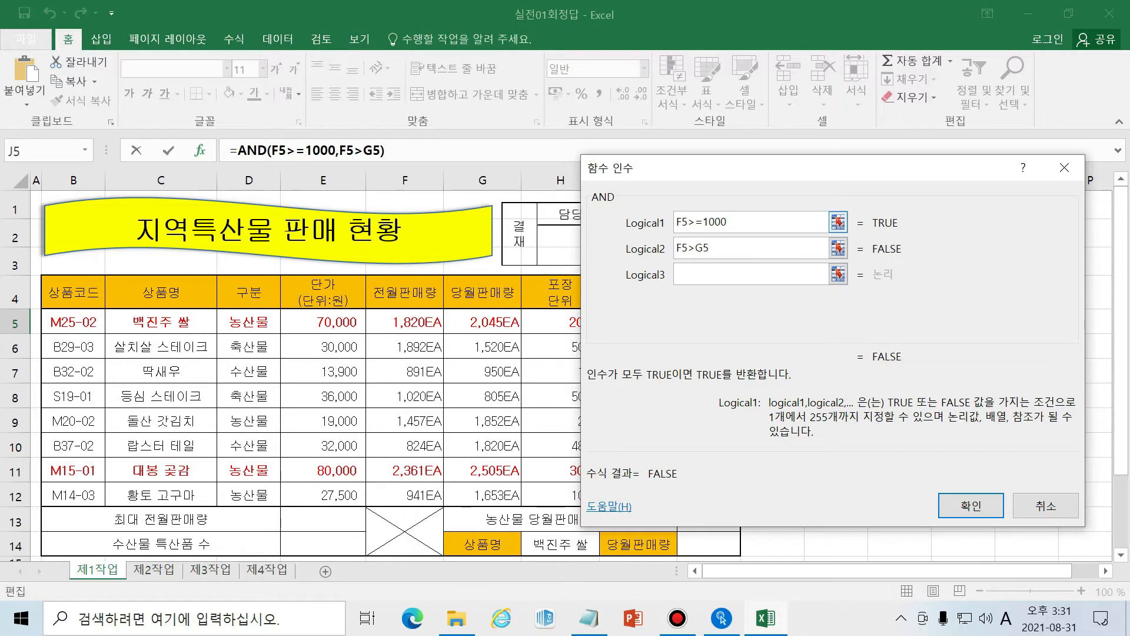
key("Tab")
left_click(967, 501)
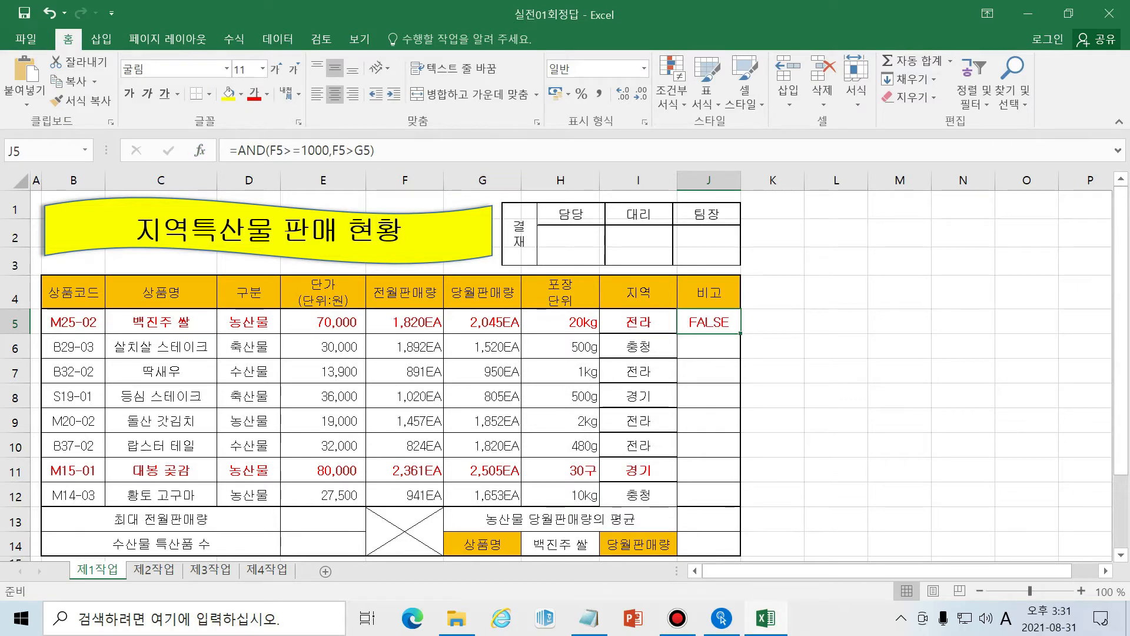
- Cut the whole AND expression after the equals sign out of J5's formula, leaving the cell empty
left_click(410, 150)
key("shift+Left")
key("shift+Left")
key("shift+Left")
key("shift+Left")
key("shift+Left")
key("shift+Left")
key("shift+Left")
key("shift+Left")
key("shift+Left")
key("shift+Left")
key("shift+Left")
key("shift+Left")
key("shift+Left")
key("shift+Left")
key("shift+Left")
key("shift+Left")
key("shift+Left")
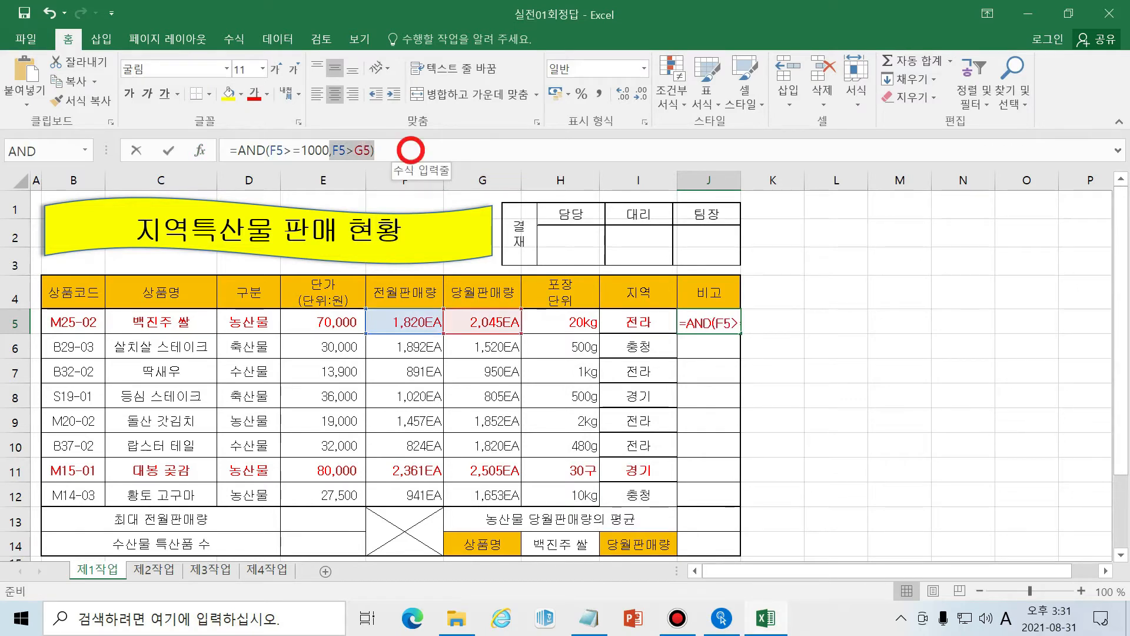
key("shift+Left")
key("shift+Left")
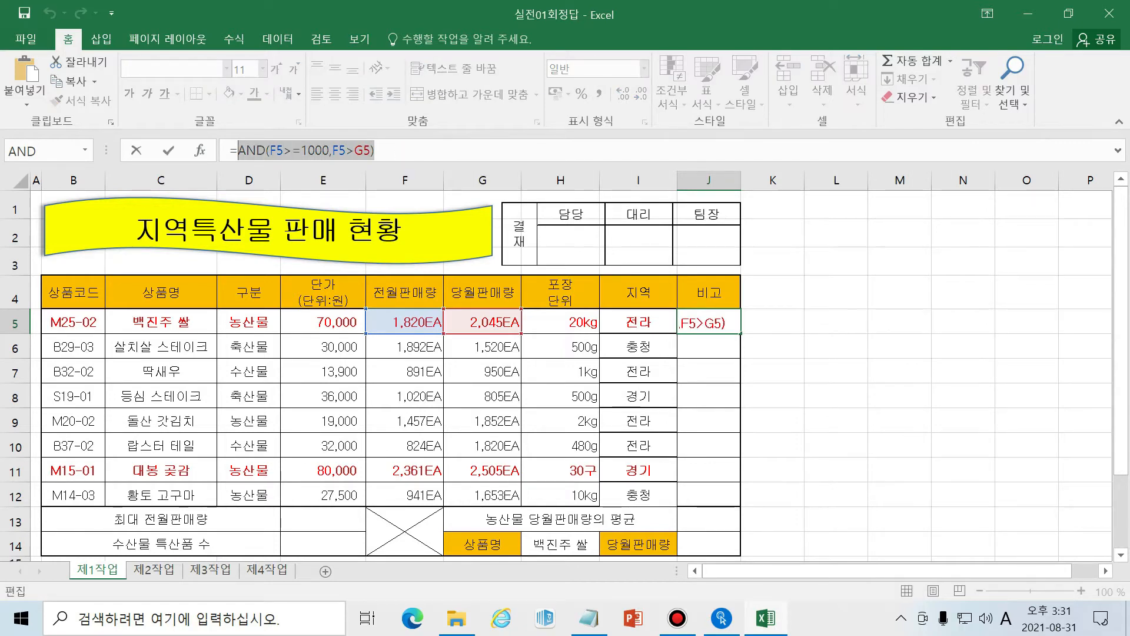
key("BackSpace")
key("Escape")
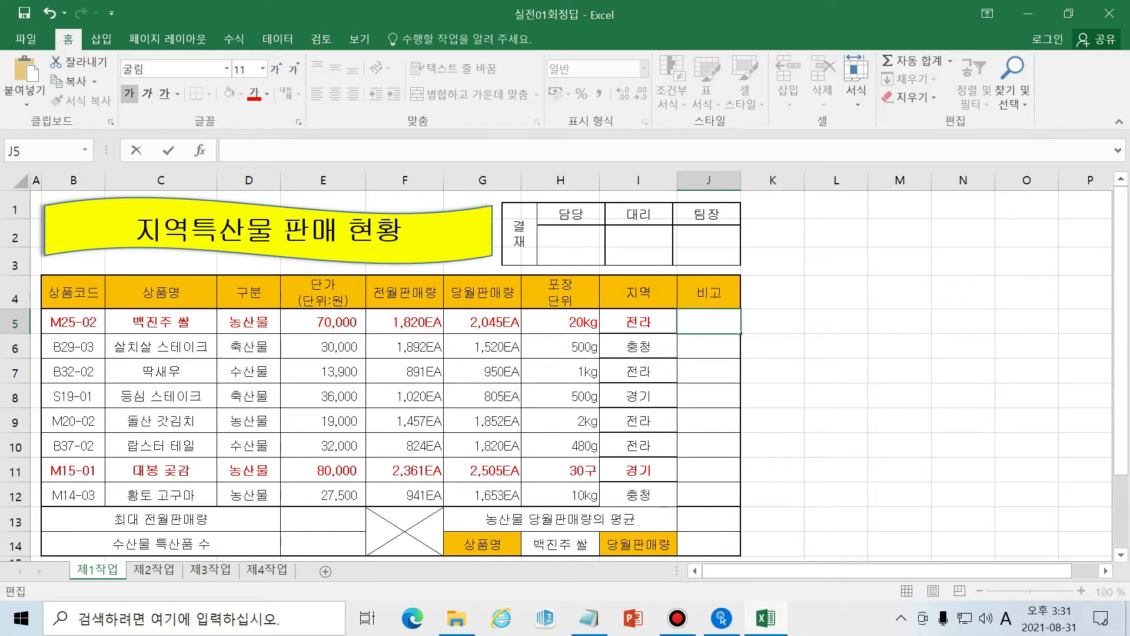
- Search for the IF function and open its arguments for cell J5
left_click(200, 151)
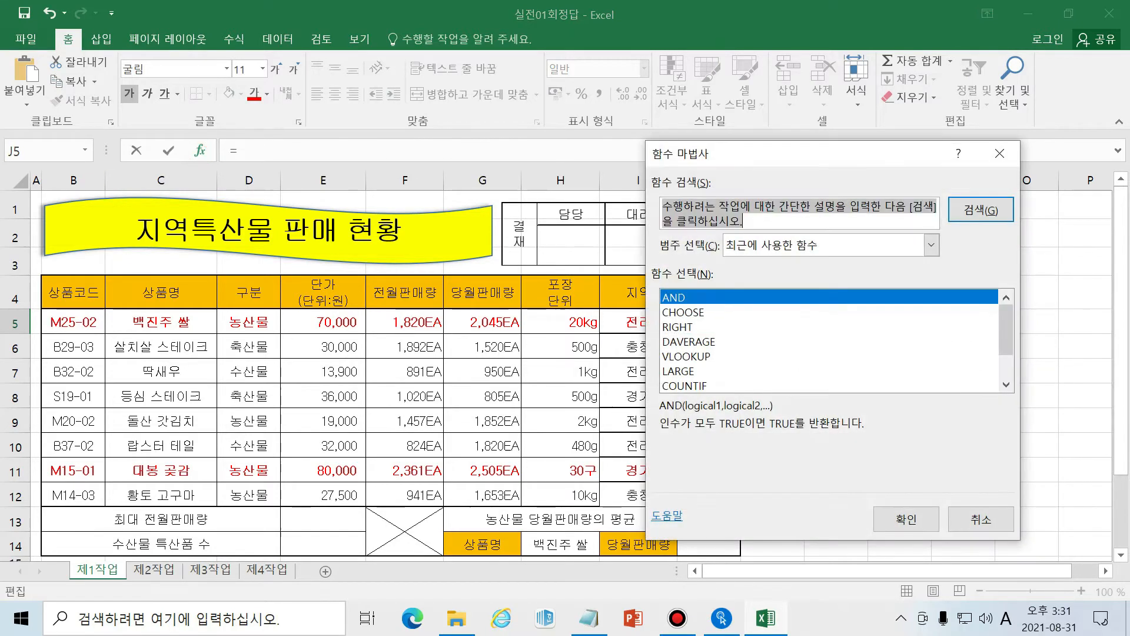
left_click(776, 218)
type("if")
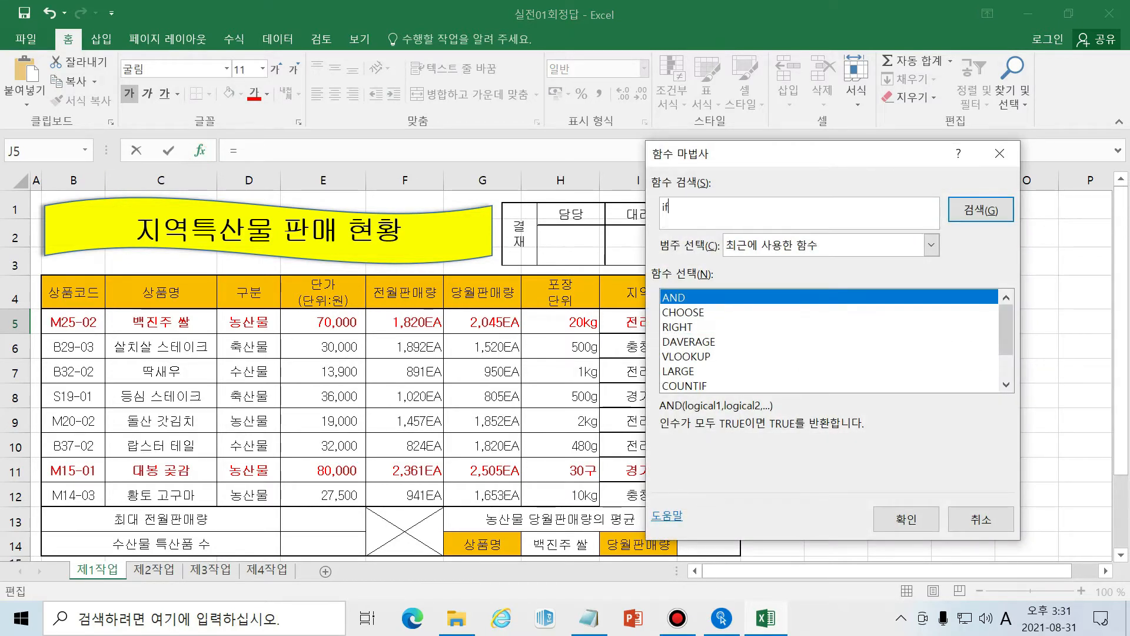
key("Return")
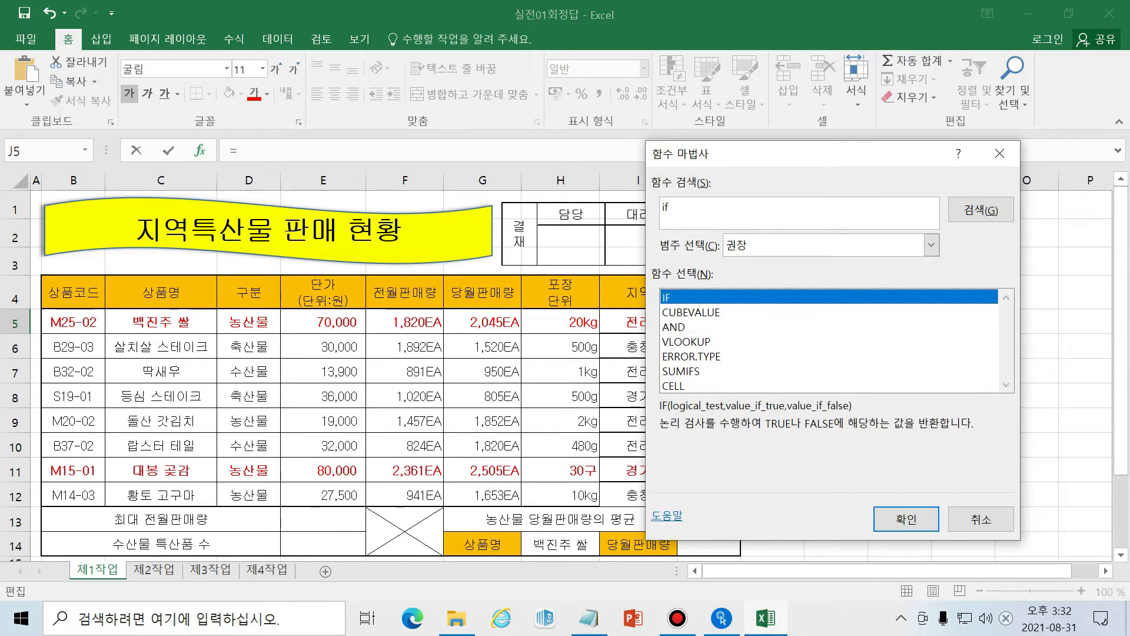
double_click(760, 297)
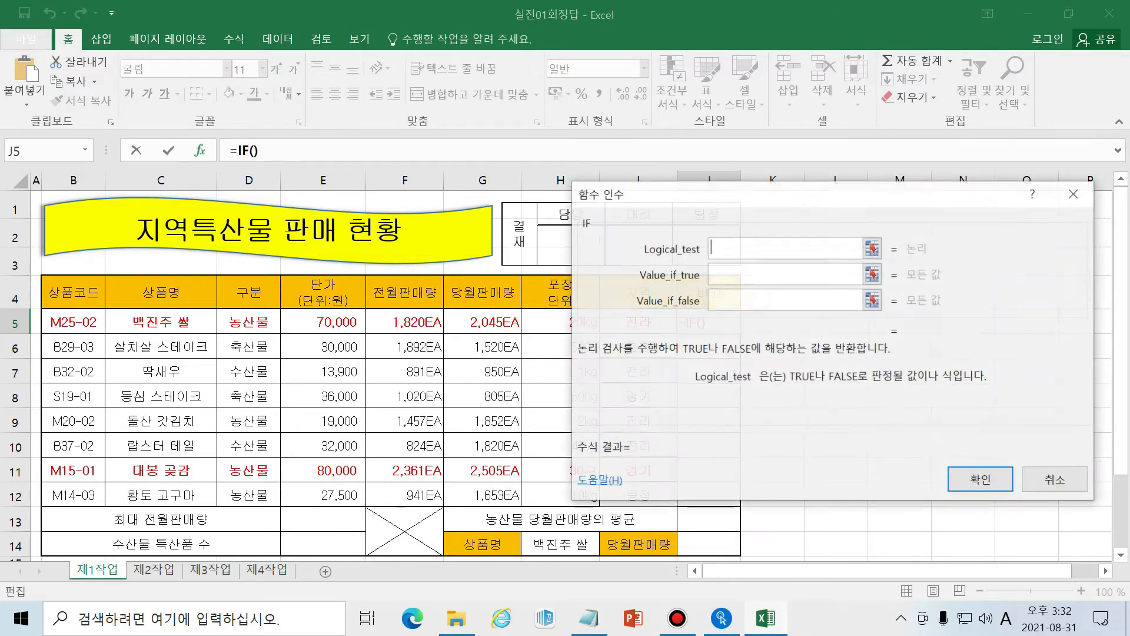
left_click_drag(732, 192, 637, 127)
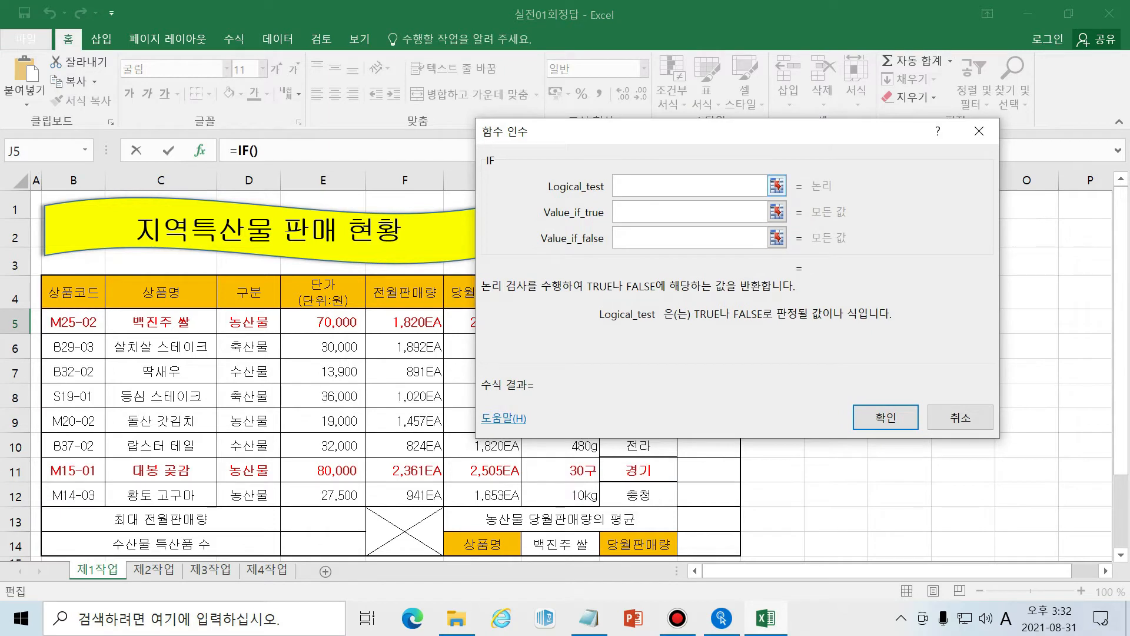
- Paste the cut expression AND(F5>=1000,F5>G5) as the logical test of the IF function
key("ctrl+v")
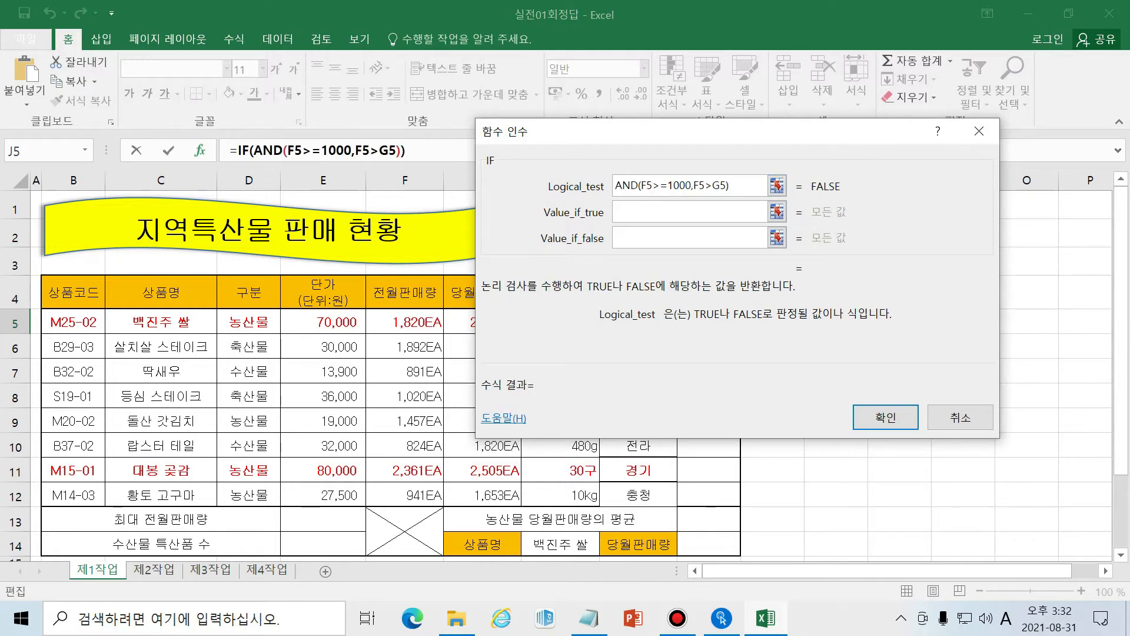
left_click_drag(736, 186, 647, 186)
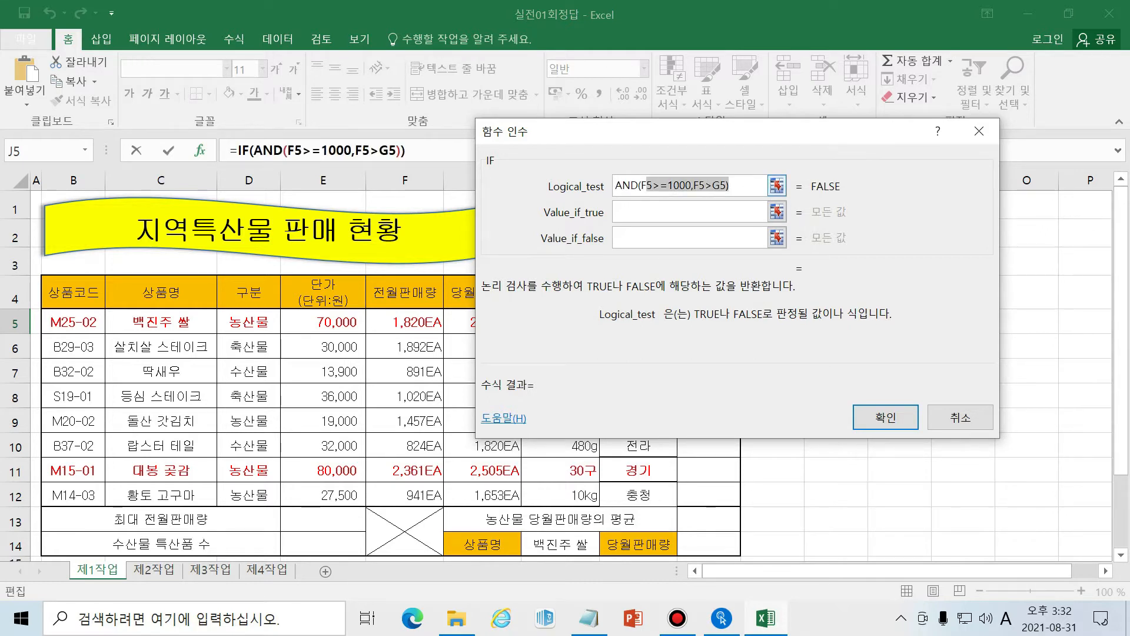
left_click(736, 186)
left_click_drag(736, 186, 615, 186)
key("Right")
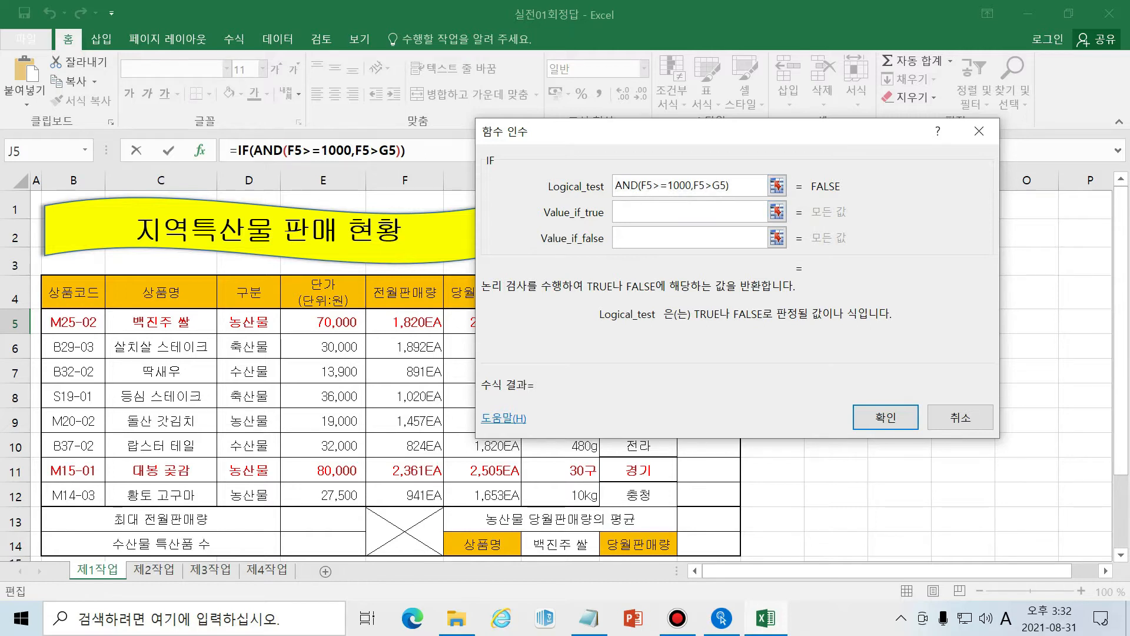
left_click(677, 212)
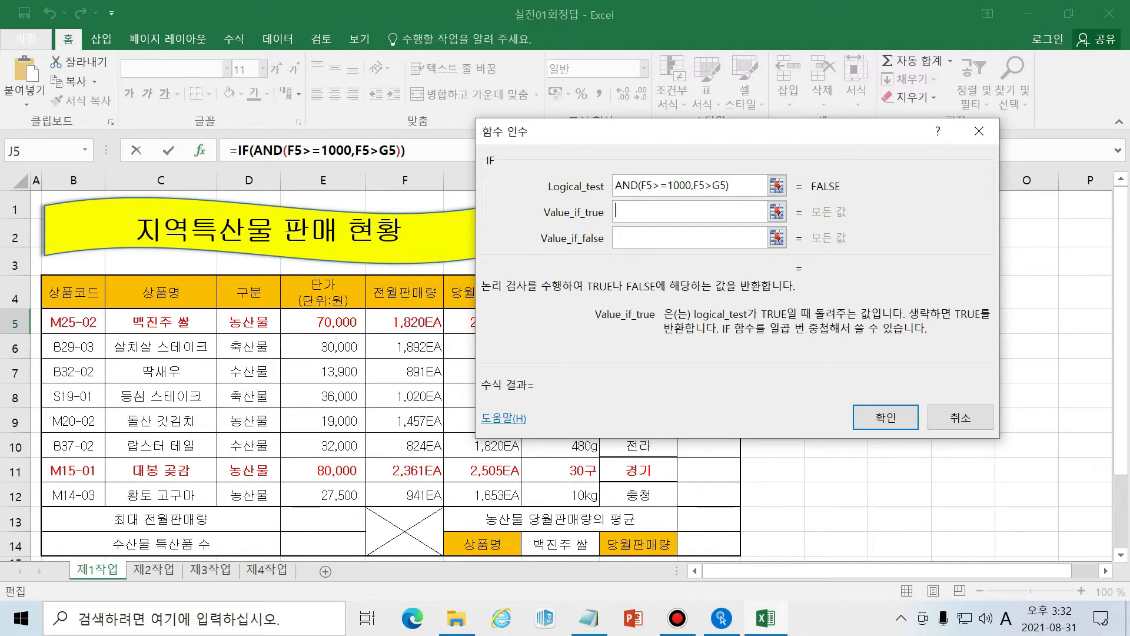
left_click_drag(731, 186, 614, 186)
left_click(677, 238)
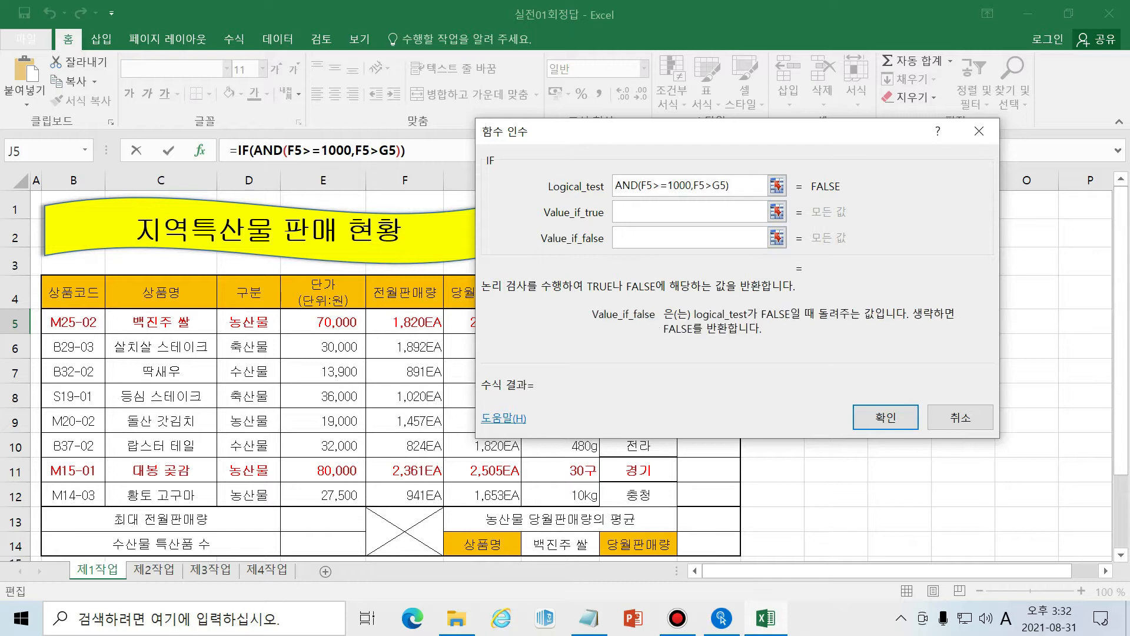
- Set the IF function's value for a true result to the special symbol ▼
left_click(690, 212)
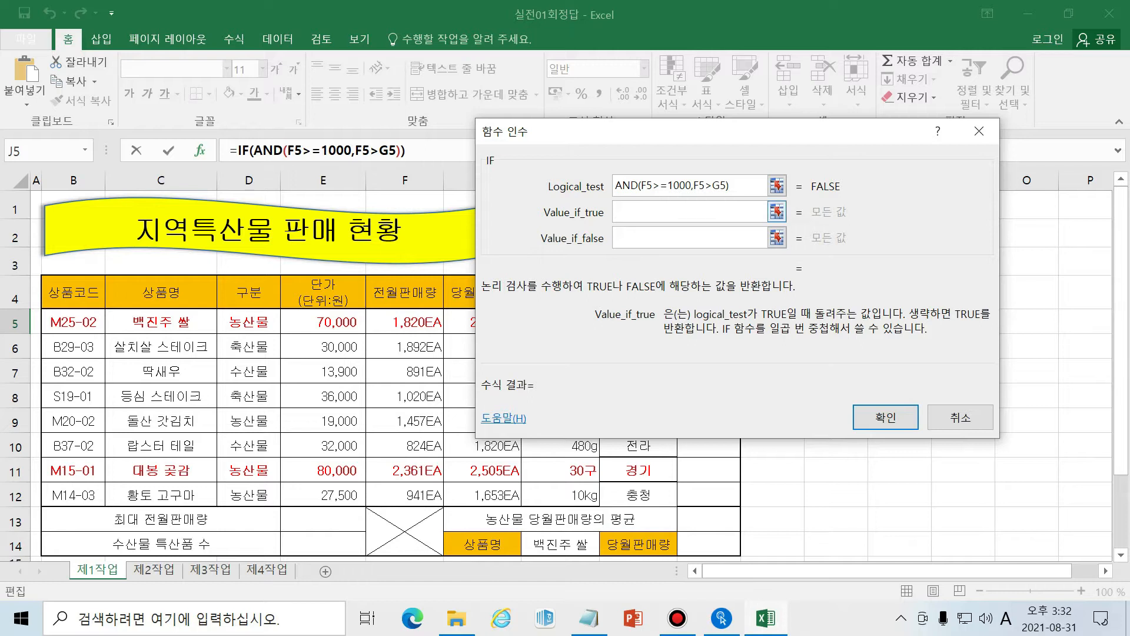
type("a")
key("BackSpace")
key("Hangul")
type("ㅁ")
key("Hangul_Hanja")
key("Down")
key("Down")
key("Down")
key("Down")
key("Down")
key("Down")
key("Down")
key("Down")
key("Down")
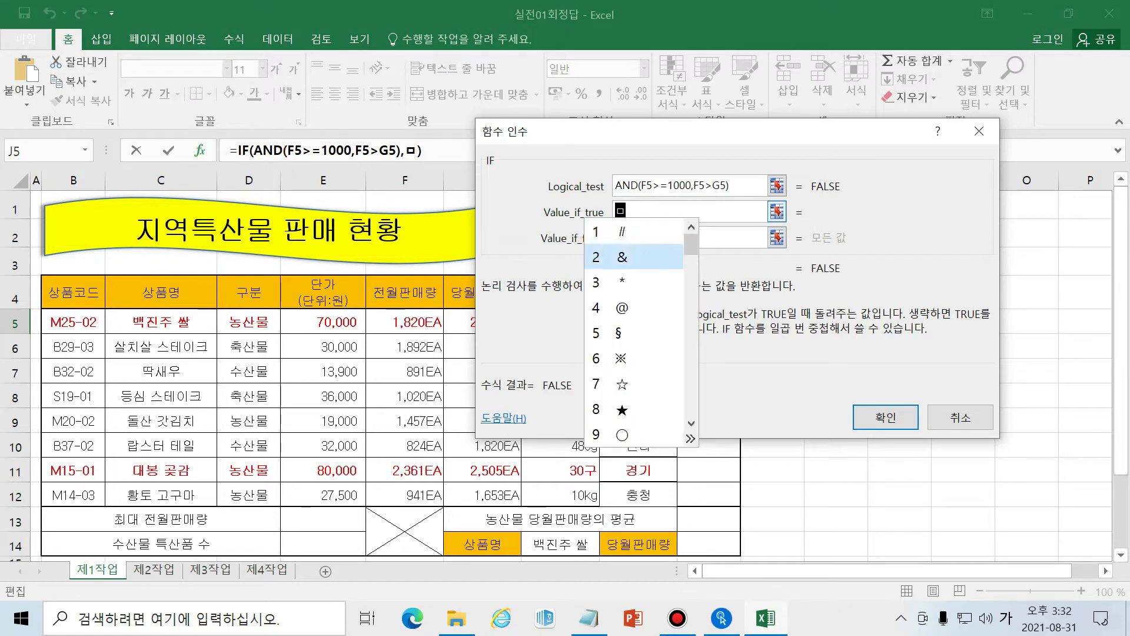
key("Down")
key("Down")
key("Down")
key("Down")
key("Down")
key("Down")
key("Down")
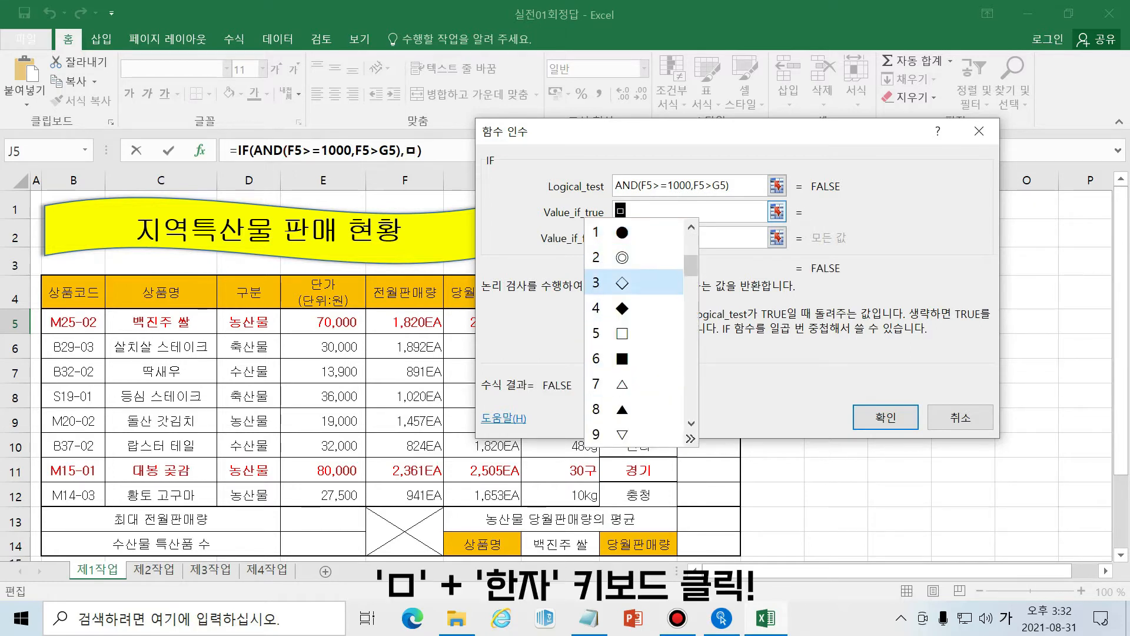
key("Down")
key("Down")
key("Down")
key("Up")
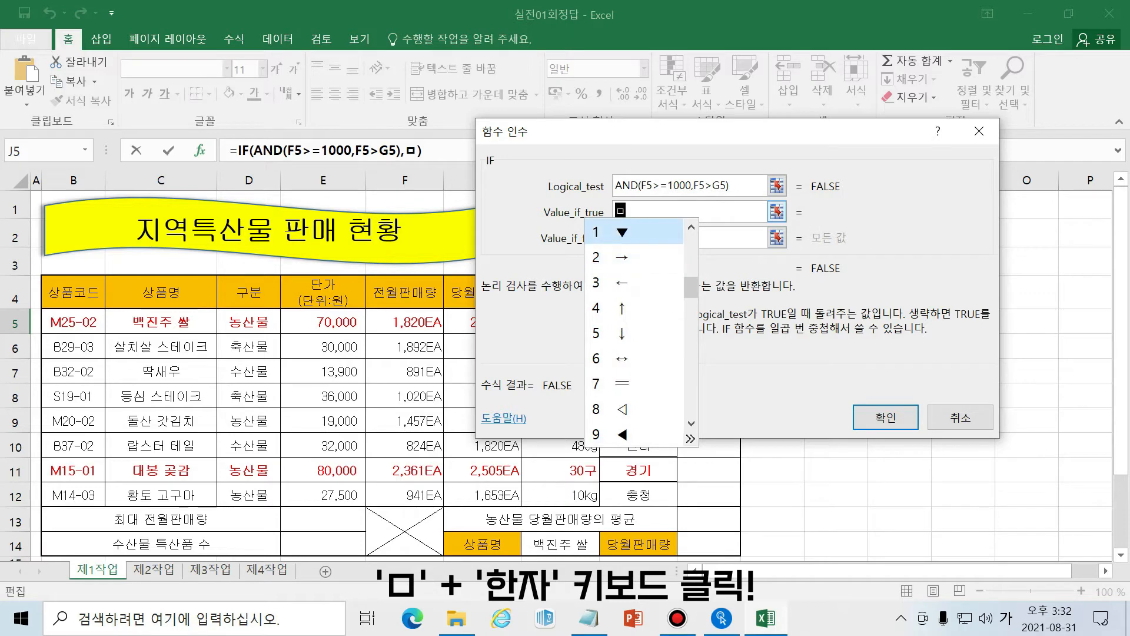
key("Return")
- Set the IF function's value for a false result to an empty string "" and confirm the formula in J5
key("Tab")
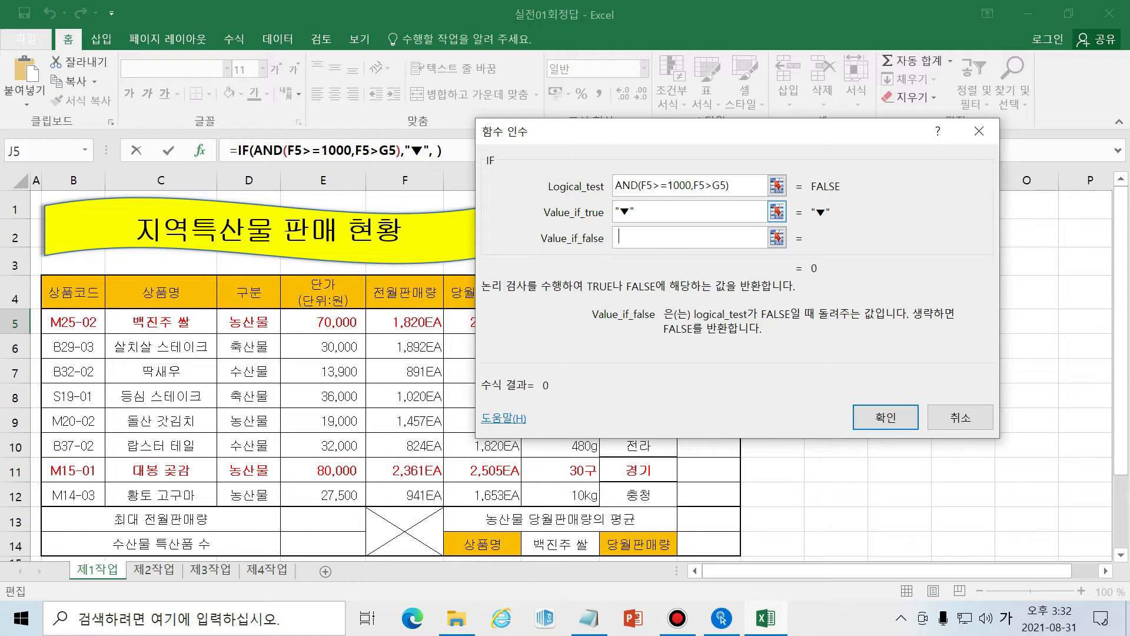
key("BackSpace")
type("\"\"")
key("Left")
key("BackSpace")
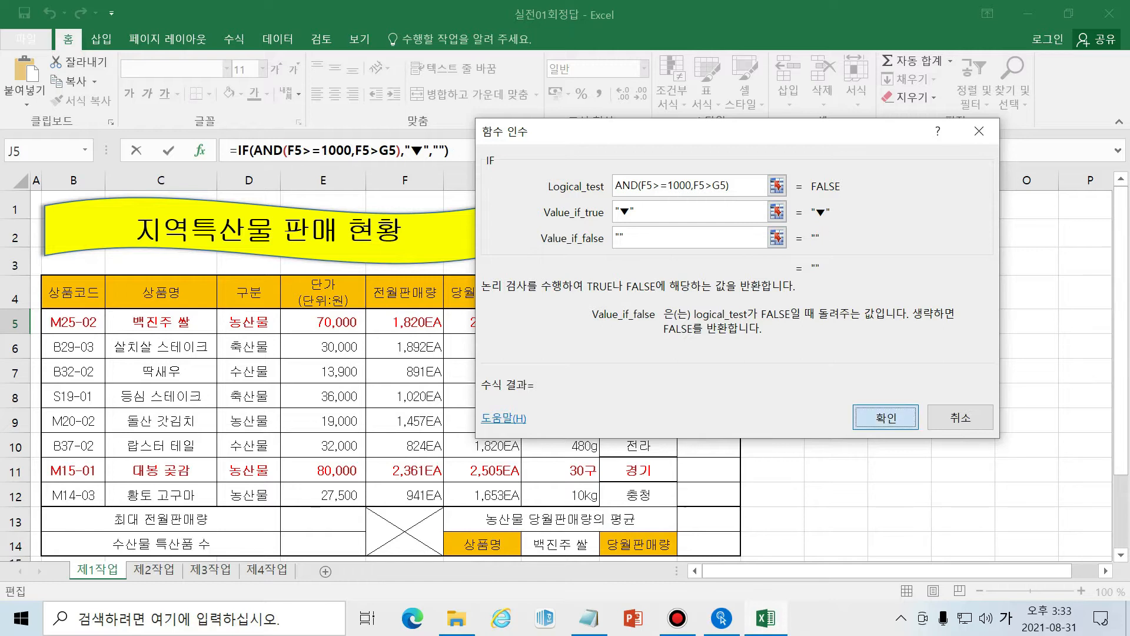
key("Return")
- Copy the IF formula in J5 down the 비고 column through J12
left_click(731, 327)
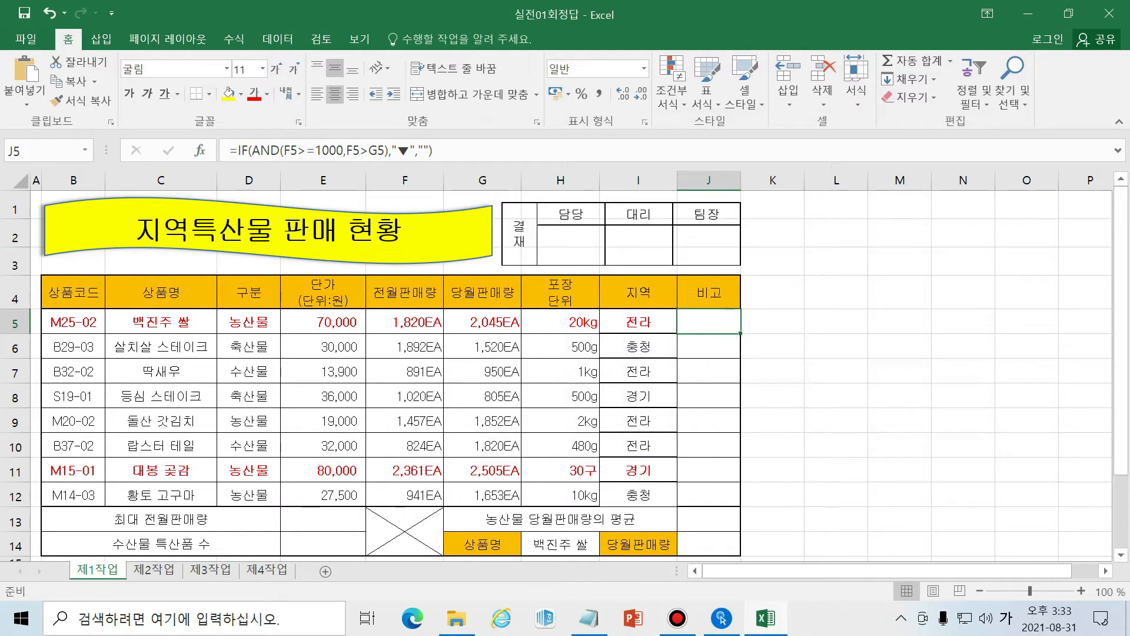
left_click(418, 327)
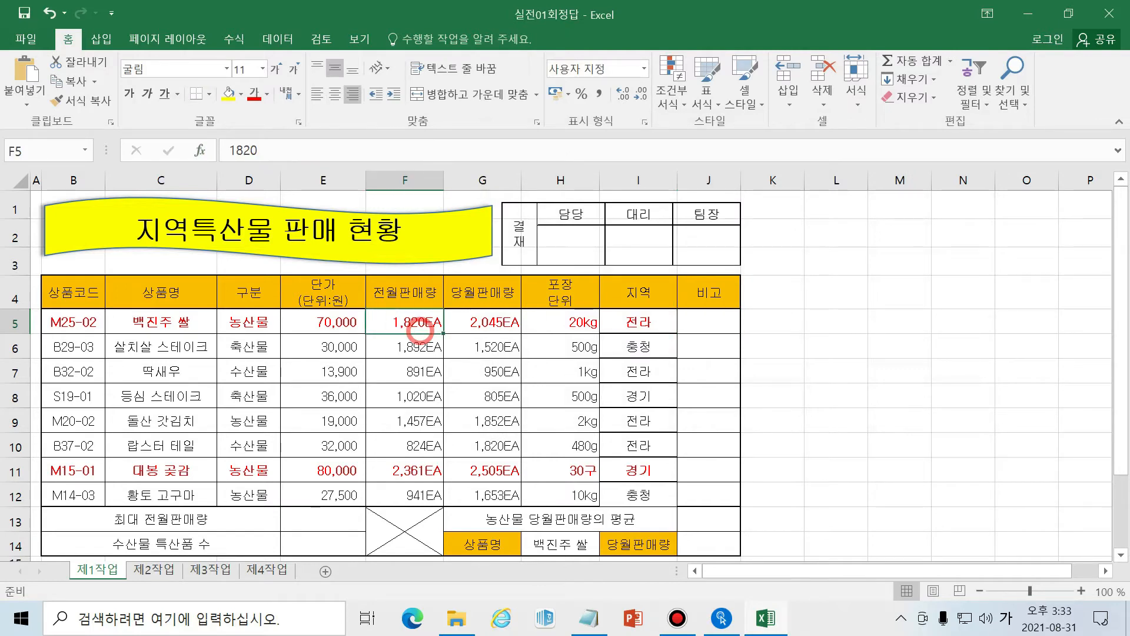
left_click(498, 323)
left_click(416, 325)
left_click(709, 324)
left_click_drag(740, 334, 740, 500)
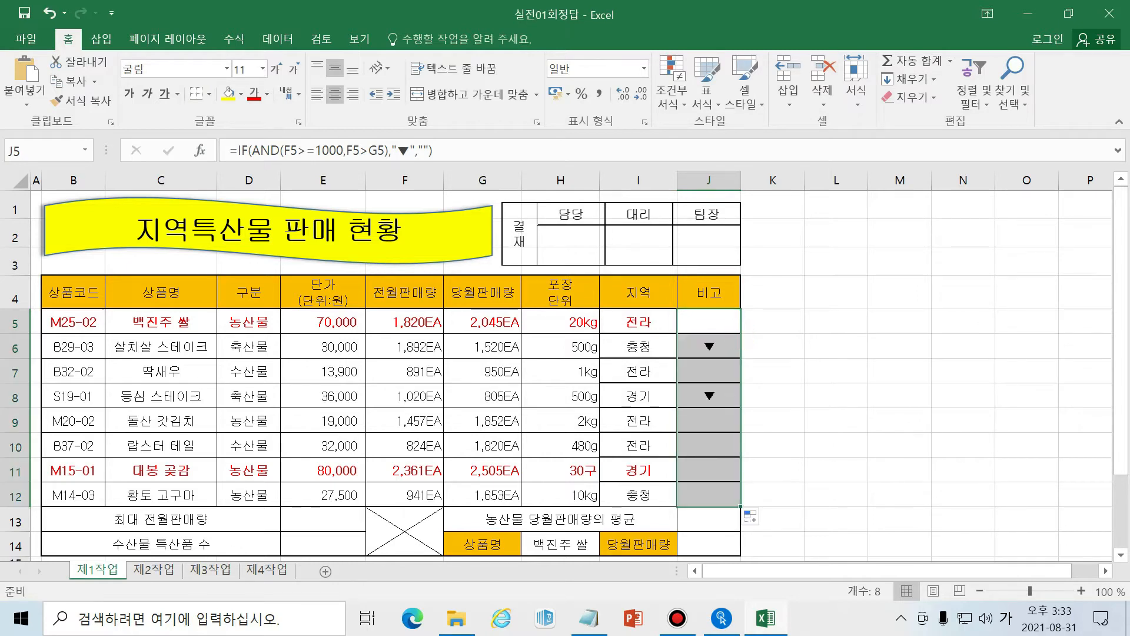
- Check the 비고 formulas in J6 and J8 against the 전월판매량 and 당월판매량 values in their rows
left_click(705, 347)
left_click(707, 401)
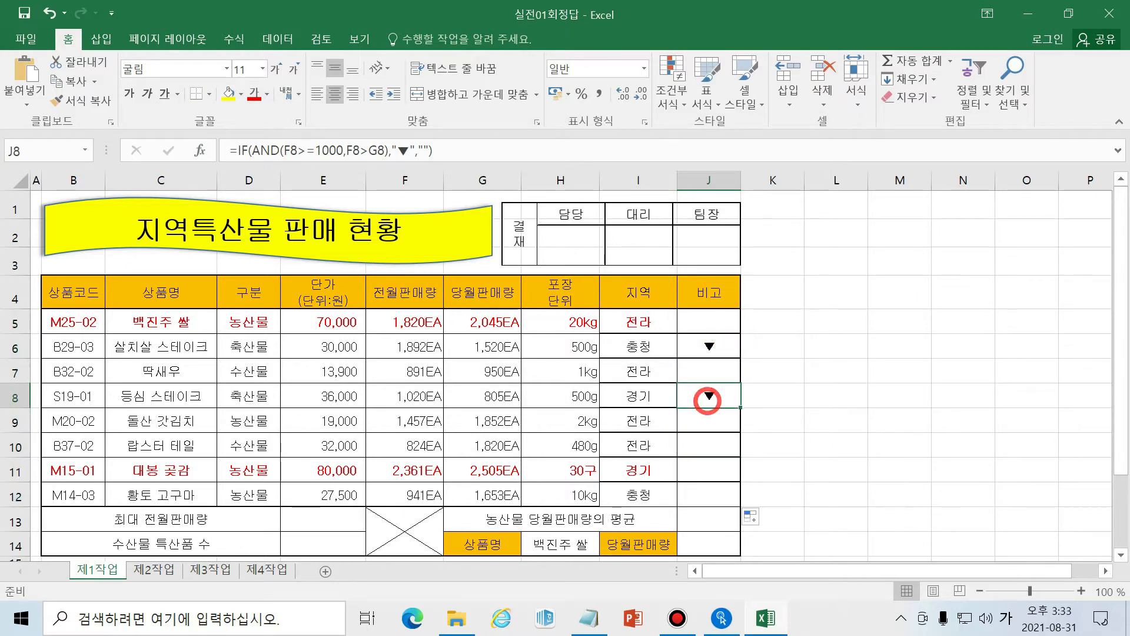
left_click(712, 342)
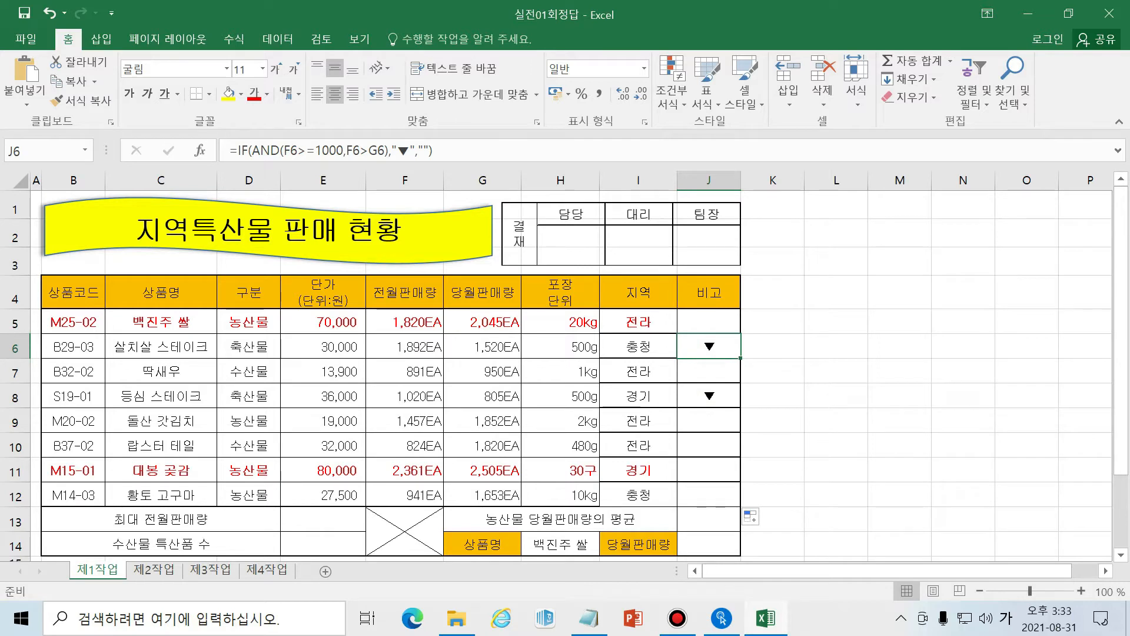
left_click(419, 350)
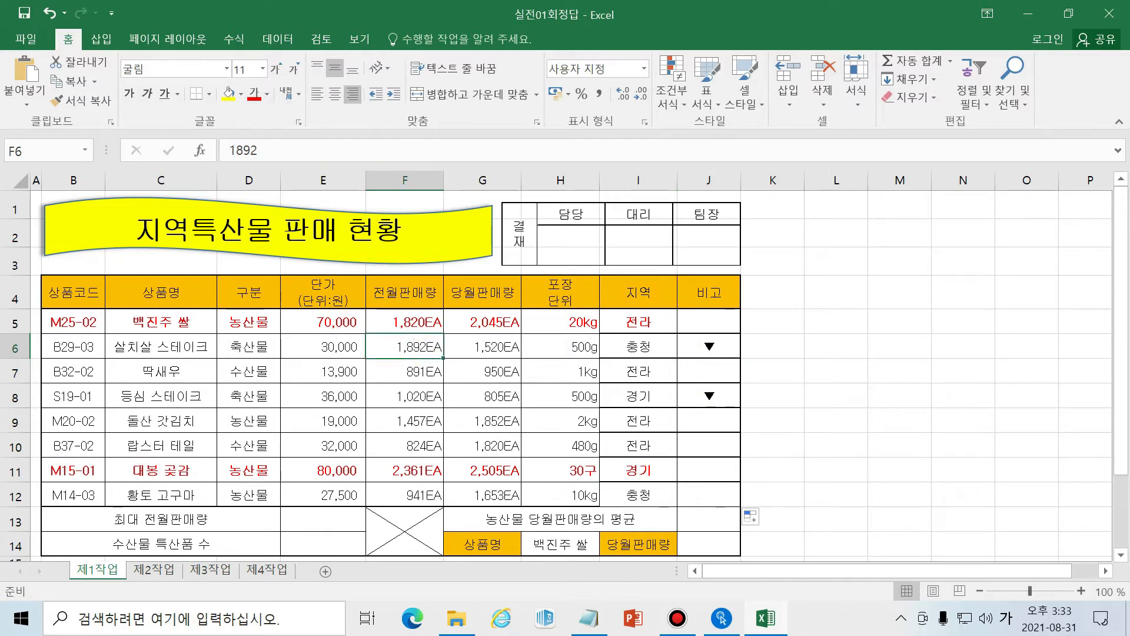
left_click(479, 347)
left_click(399, 345)
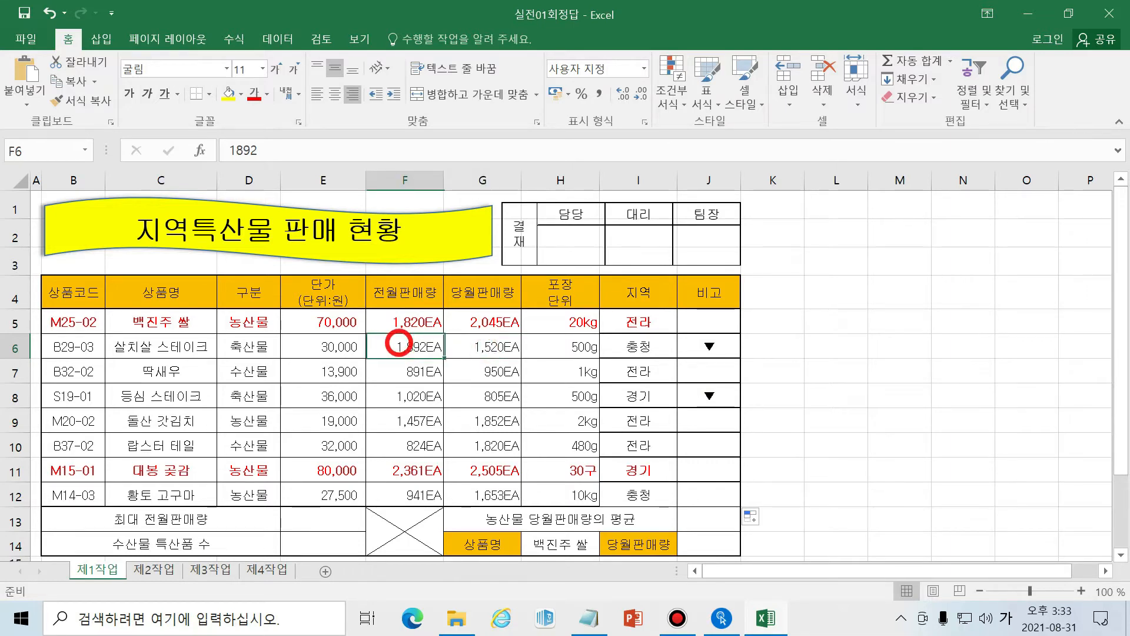
left_click(702, 350)
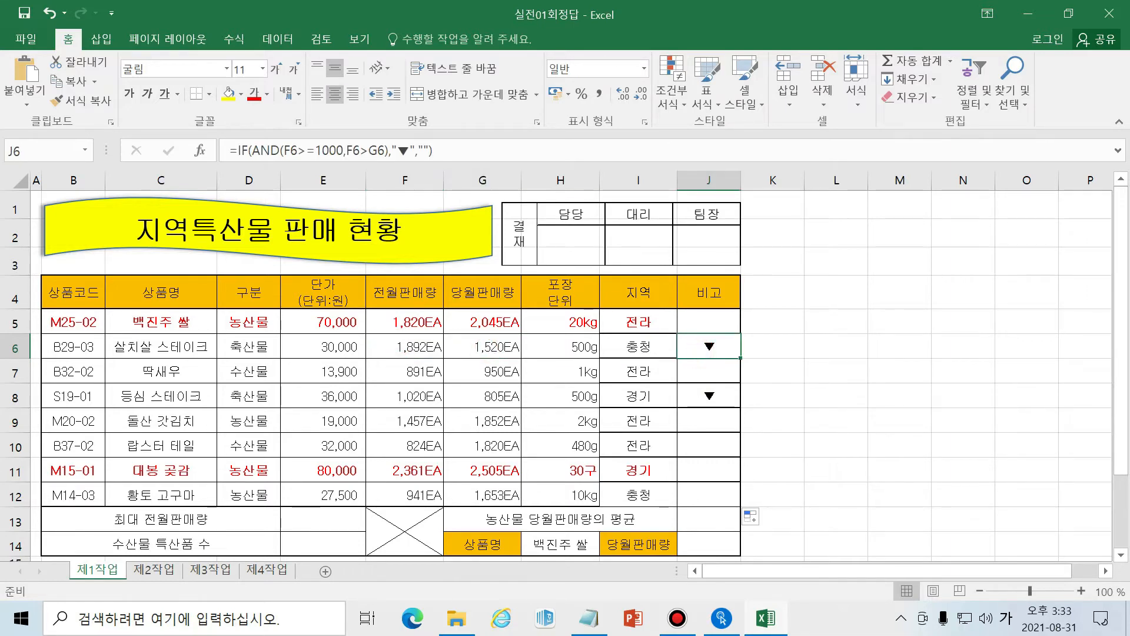
left_click(700, 393)
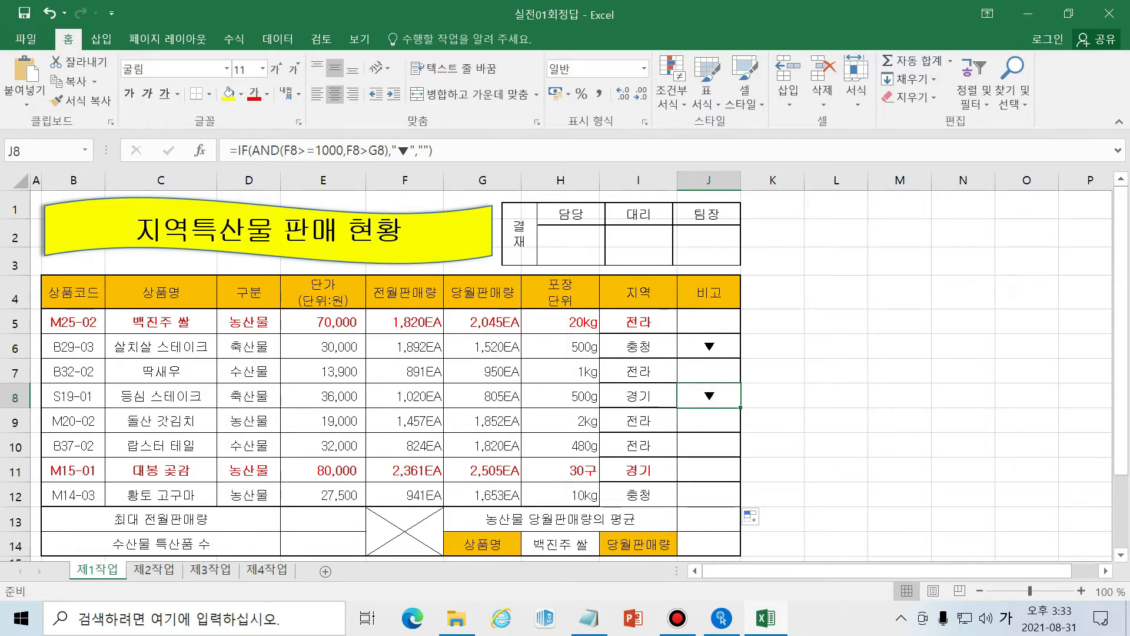
left_click(419, 396)
left_click(497, 396)
left_click(419, 393)
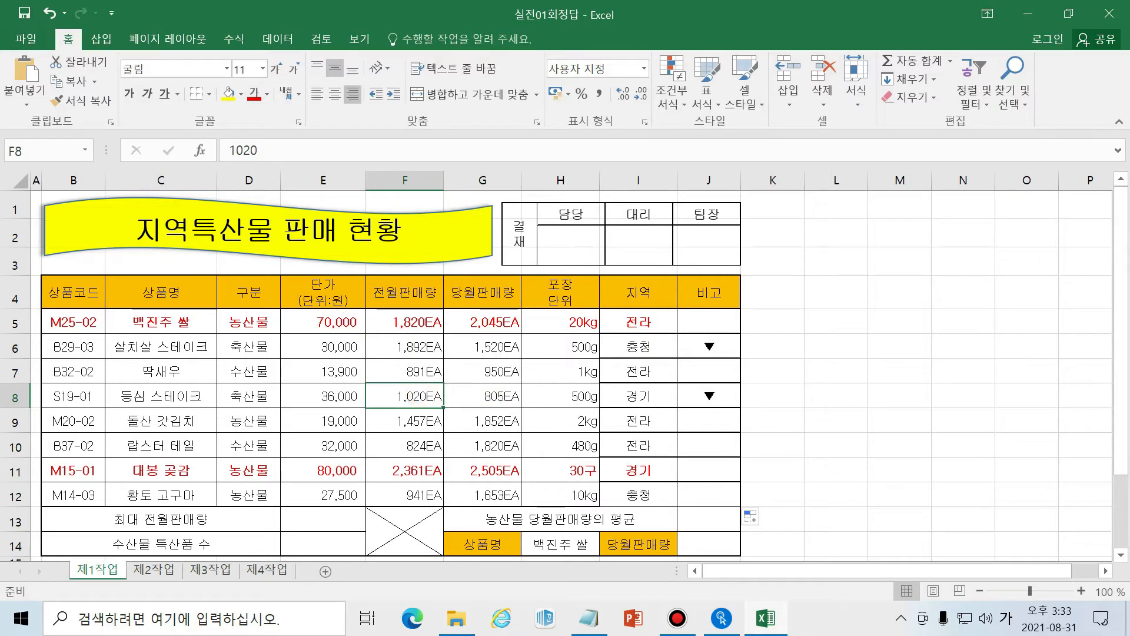
left_click(715, 347)
left_click(707, 396)
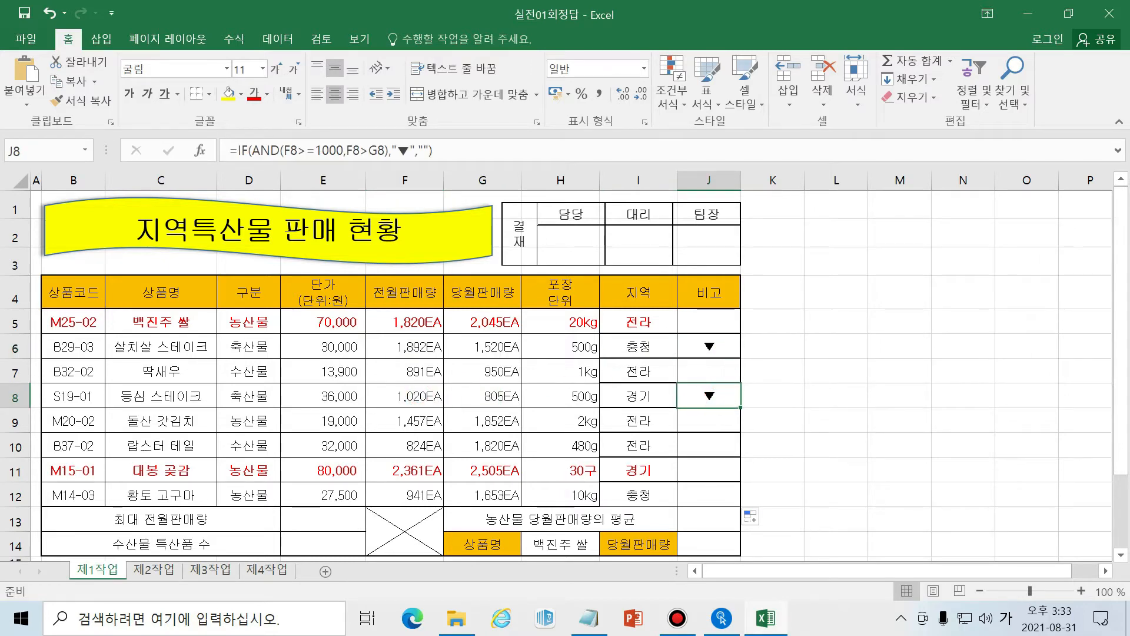
- Examine the blank 비고 cells and compare 전월판매량 with 당월판매량 row by row from row 5 to row 9
left_click(719, 424)
left_click(719, 441)
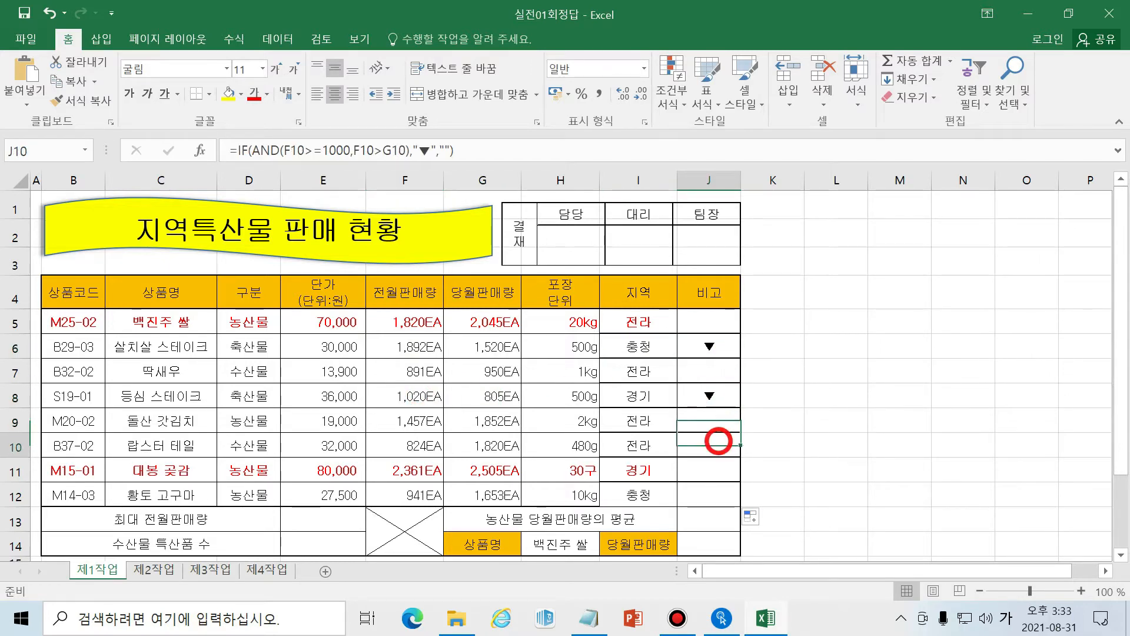
left_click(712, 423)
left_click(712, 446)
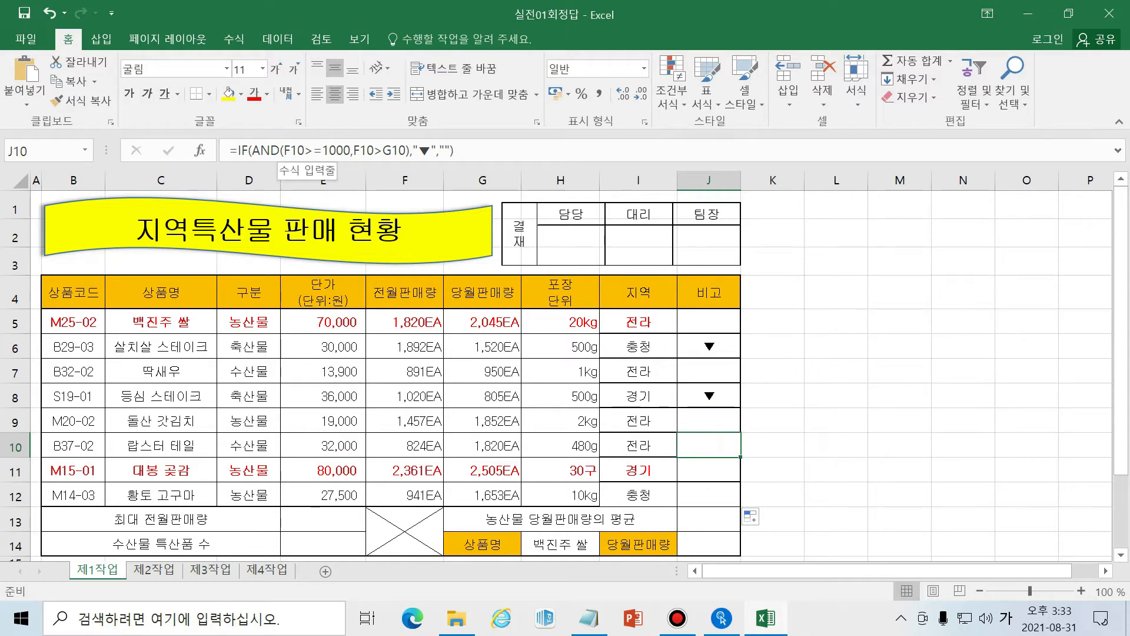
left_click_drag(709, 322, 710, 495)
left_click(854, 369)
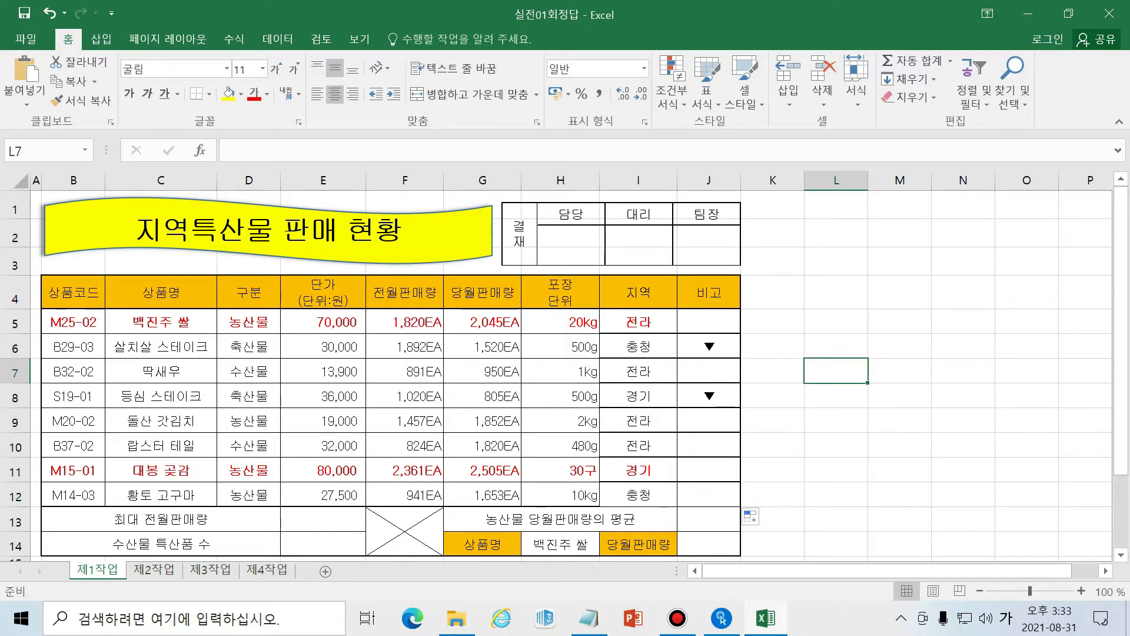
left_click(389, 324)
left_click(483, 318)
left_click(391, 345)
left_click(483, 348)
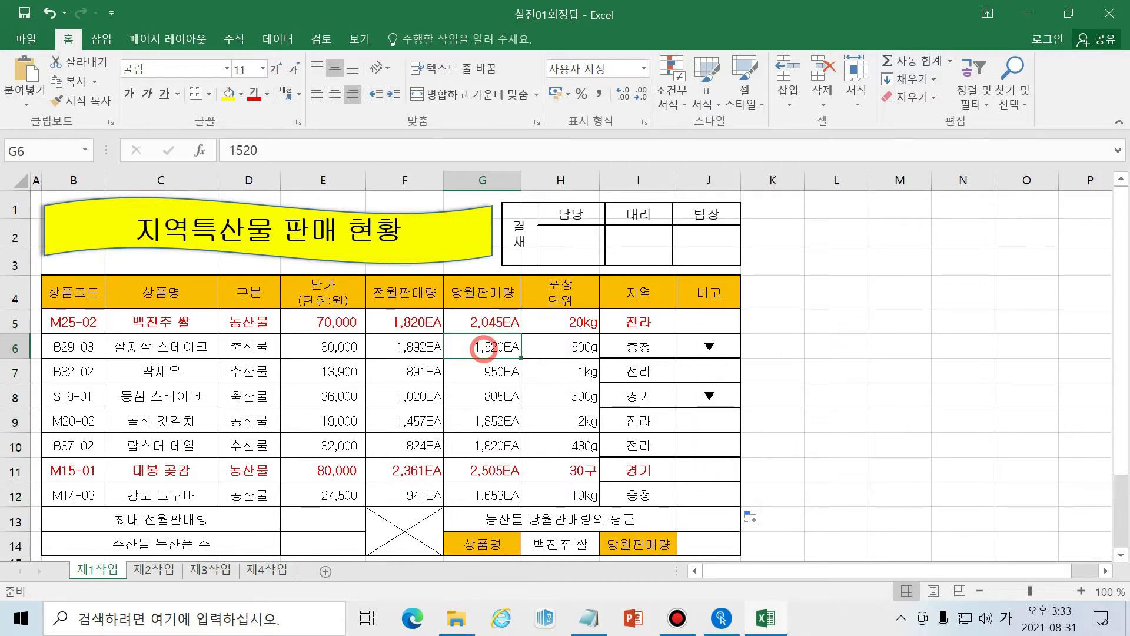
left_click(419, 372)
left_click(471, 370)
left_click(415, 394)
left_click(491, 396)
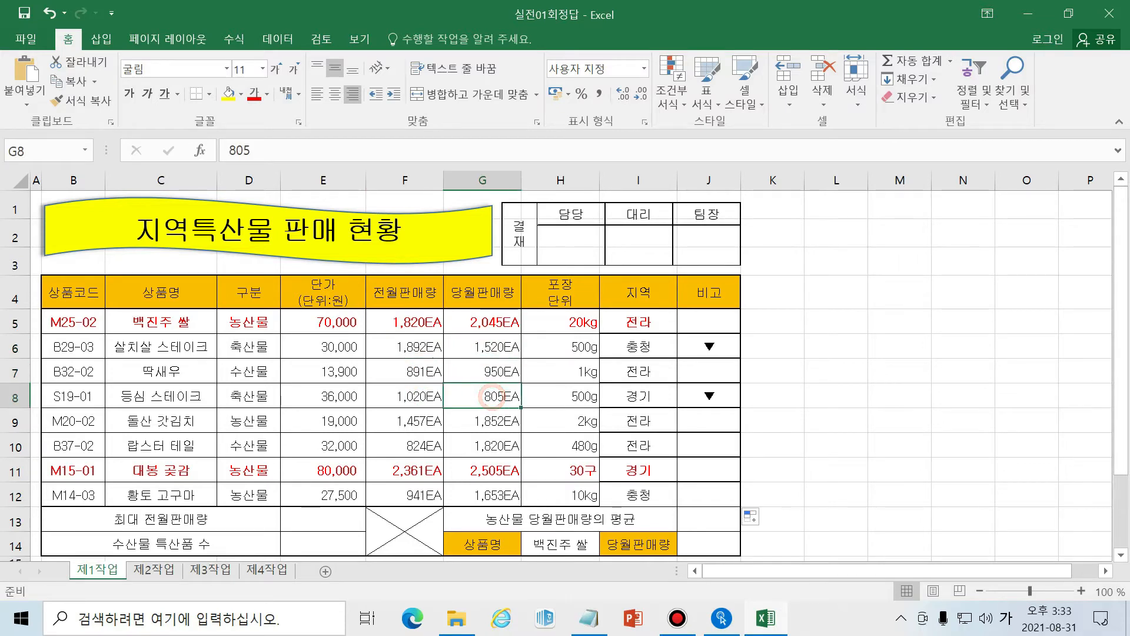
left_click(415, 420)
left_click(482, 420)
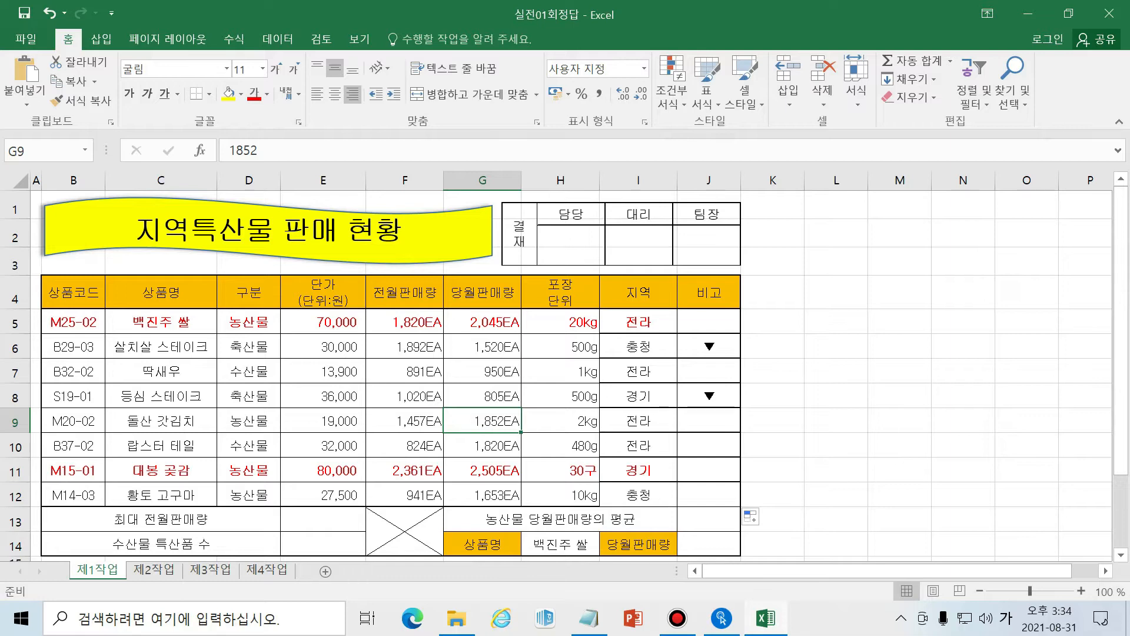
- Examine the named range 전월판매량 in F5:F12 alongside the 단가 column for the 최대 전월판매량 calculation
left_click(323, 519)
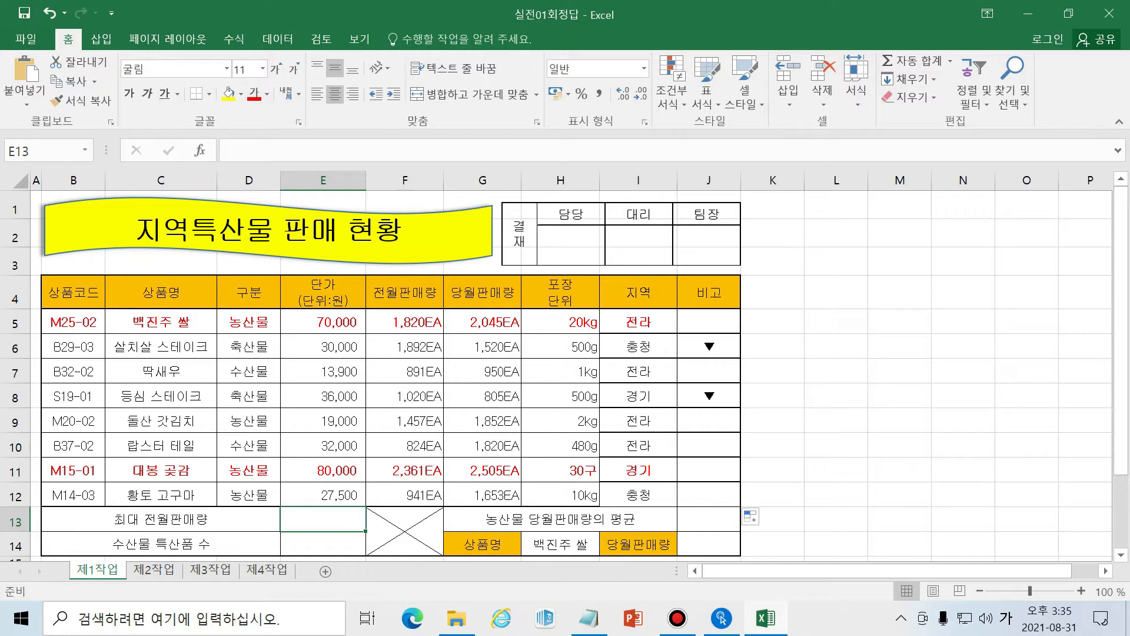
left_click_drag(405, 322, 405, 495)
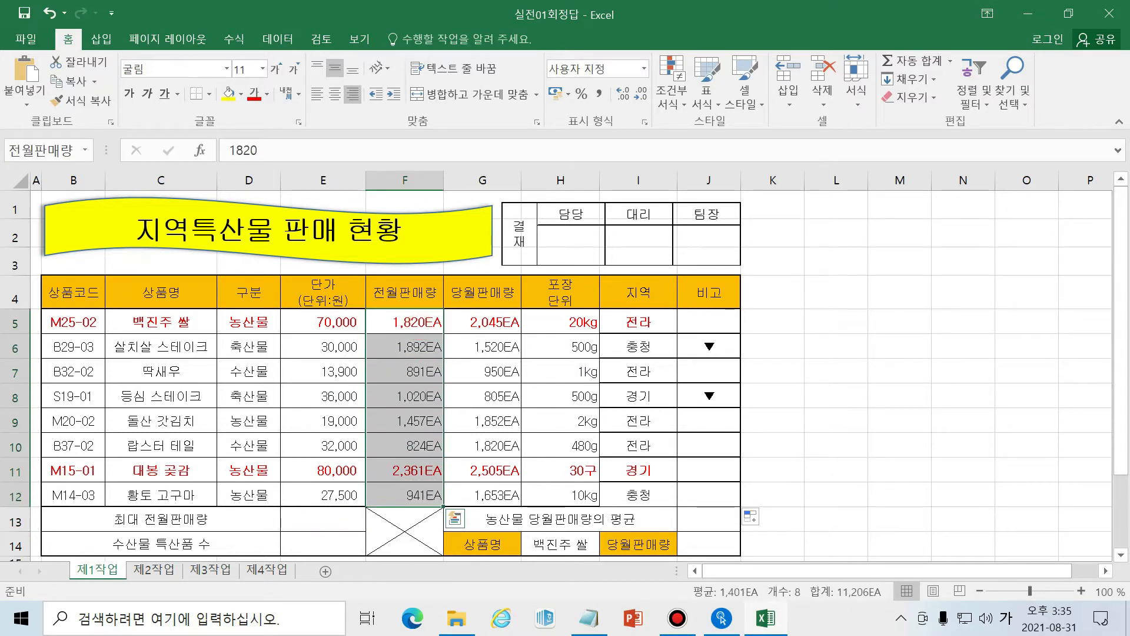
left_click_drag(340, 317, 340, 495)
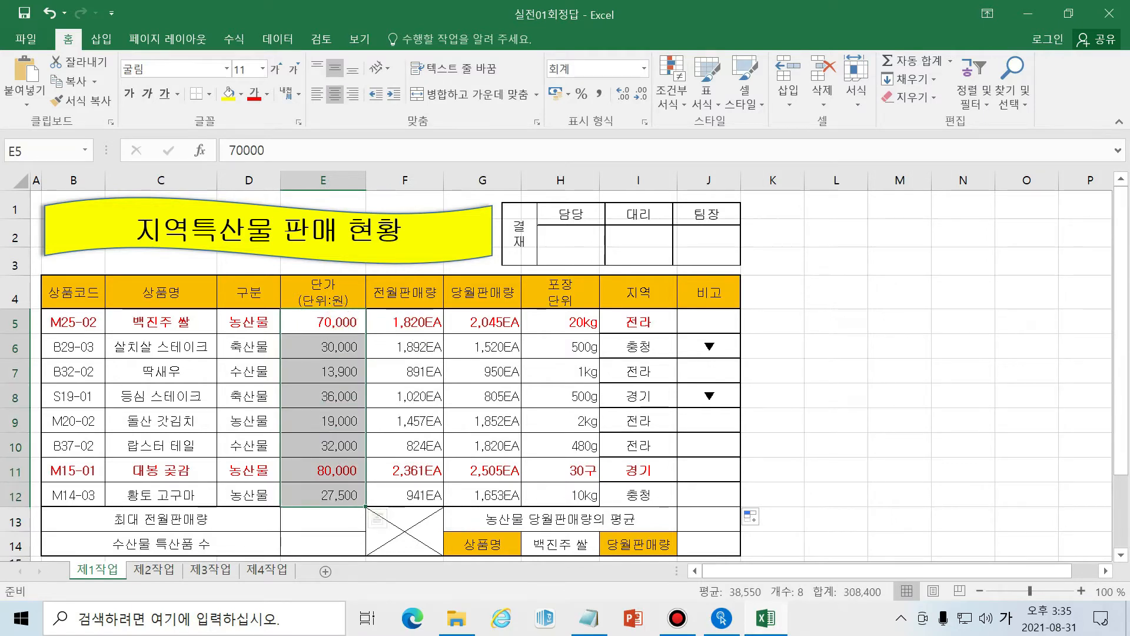
left_click_drag(416, 323, 416, 495)
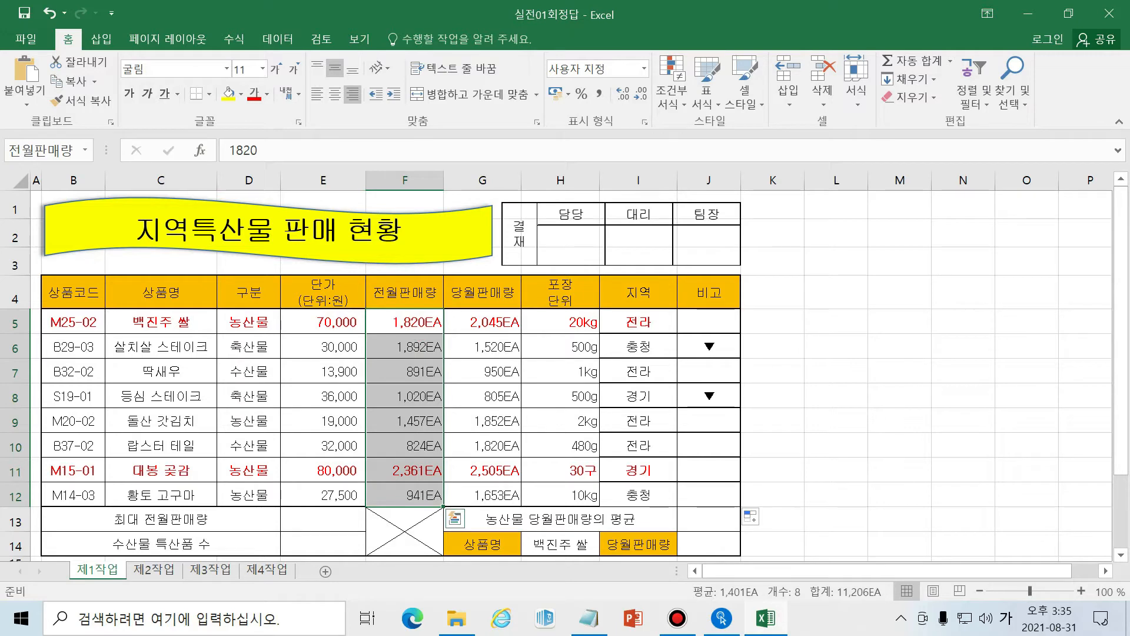
left_click(341, 521)
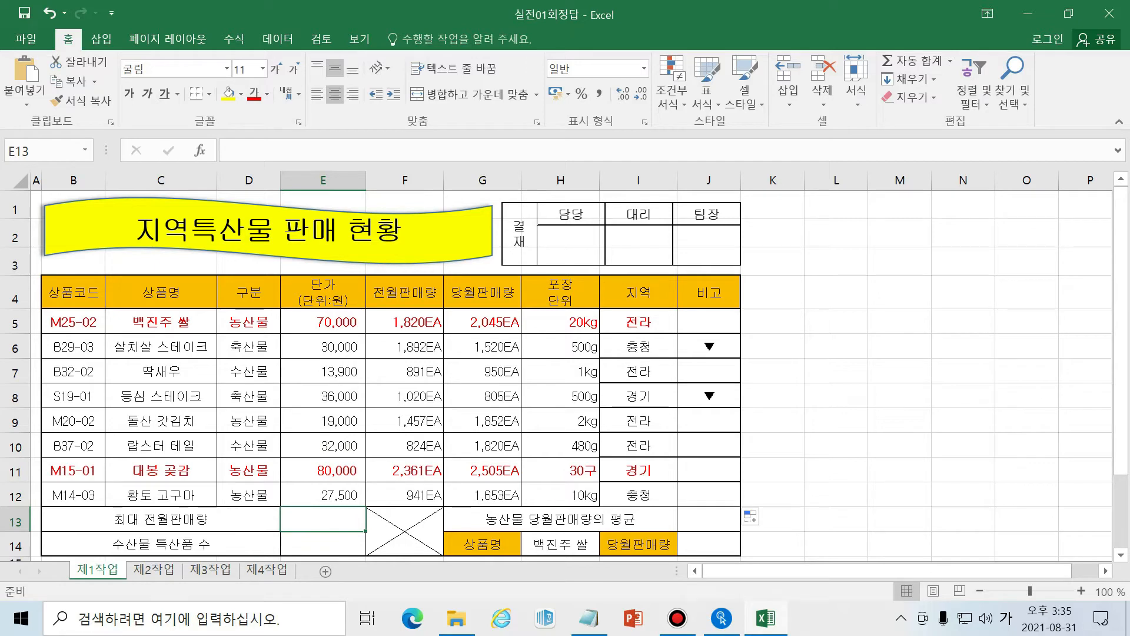
left_click_drag(427, 327, 412, 495)
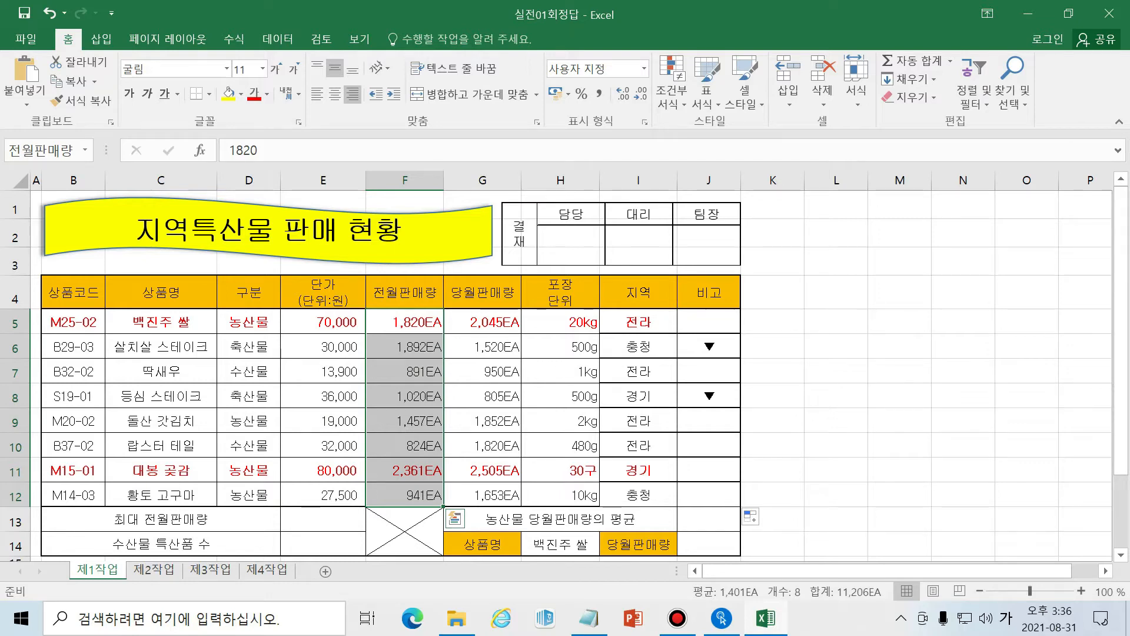
- Search for the MAX function for cell E13 and open its arguments
left_click(336, 524)
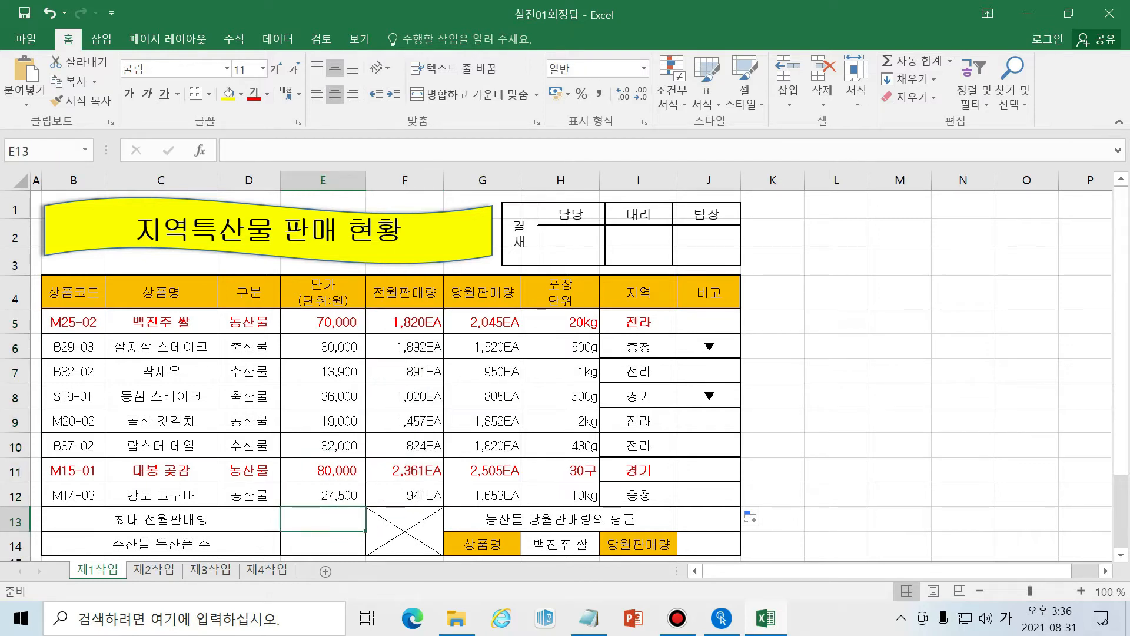
left_click(200, 151)
left_click(667, 157)
type("ㅡ")
key("BackSpace")
key("Hangul")
type("max")
key("Return")
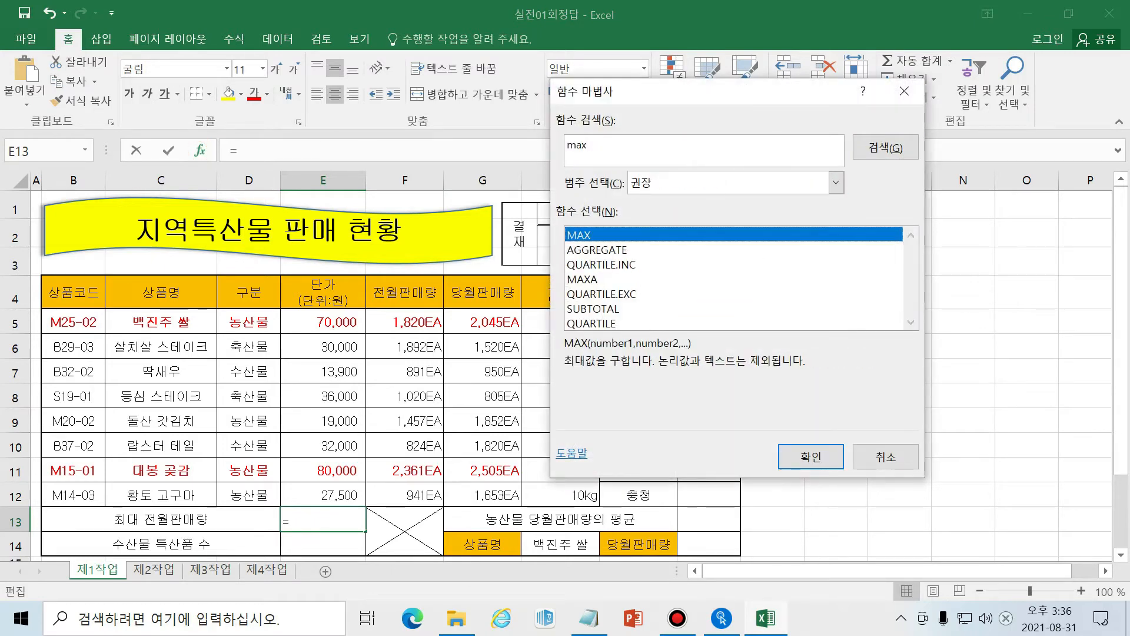
left_click(797, 454)
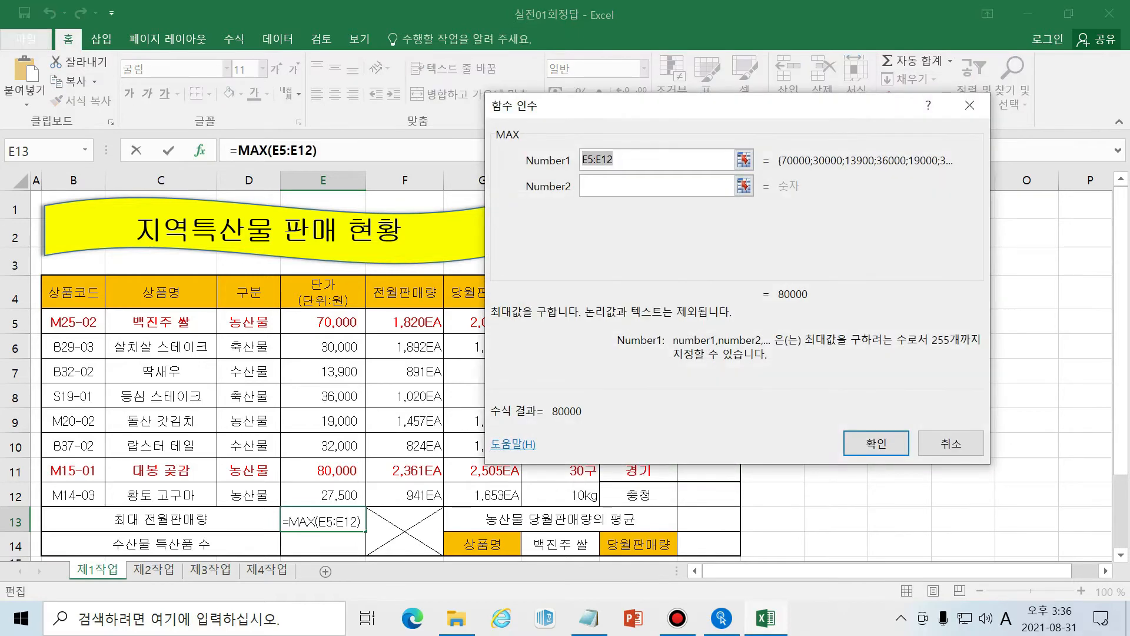
- Replace the MAX function's Number1 argument with the defined name 전월판매량 and confirm the formula in E13
left_click(654, 160)
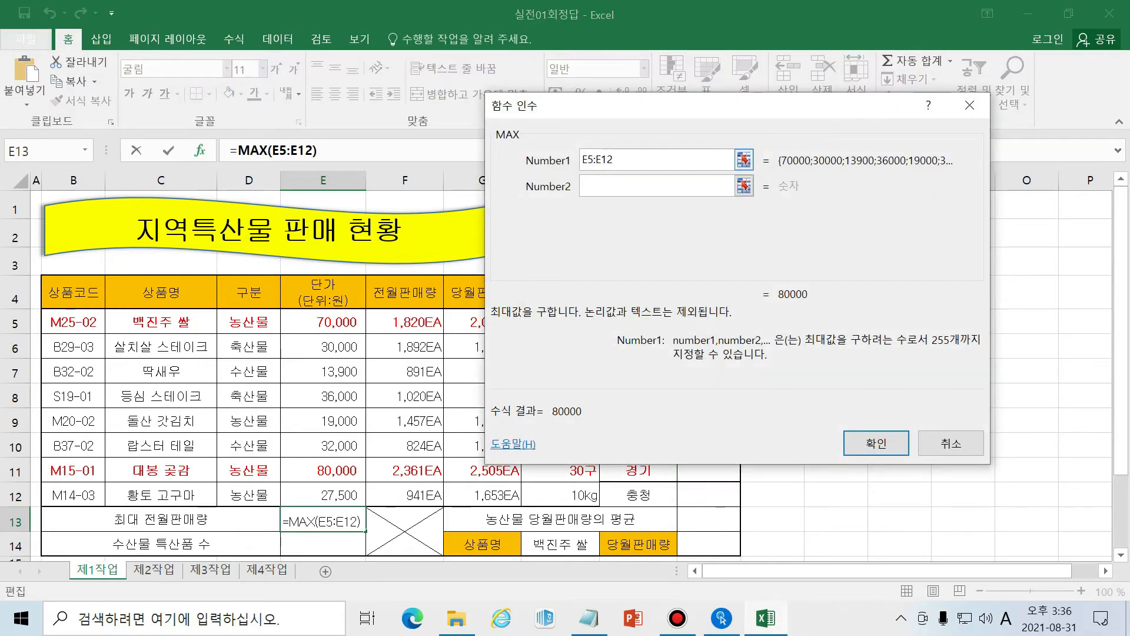
left_click_drag(654, 160, 579, 160)
key("BackSpace")
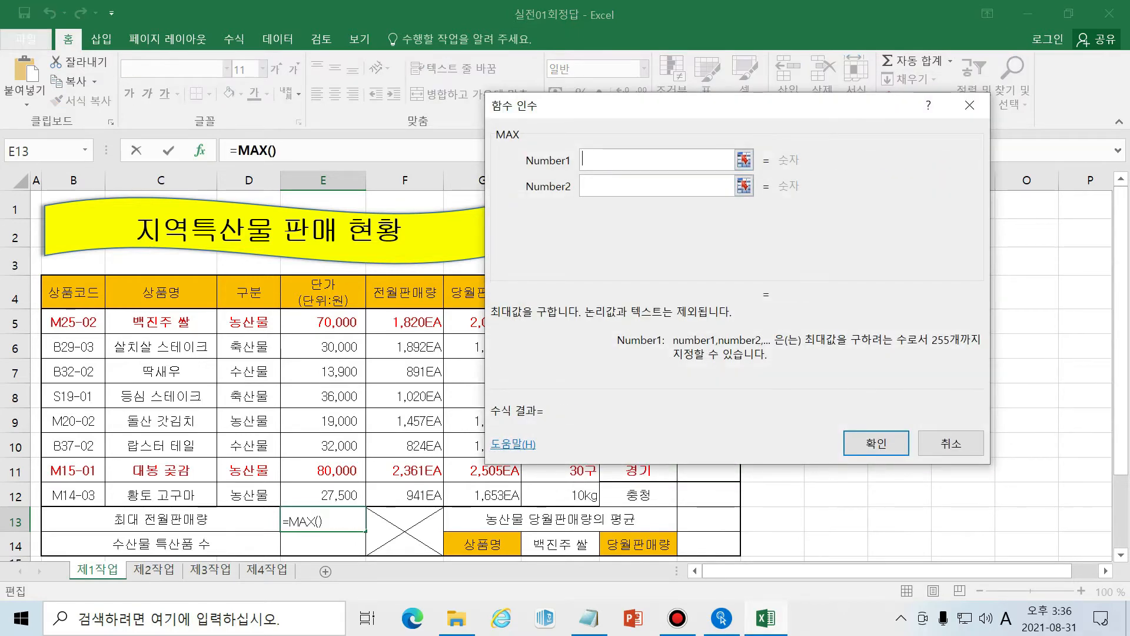
type("w")
key("BackSpace")
key("Hangul")
type("전월")
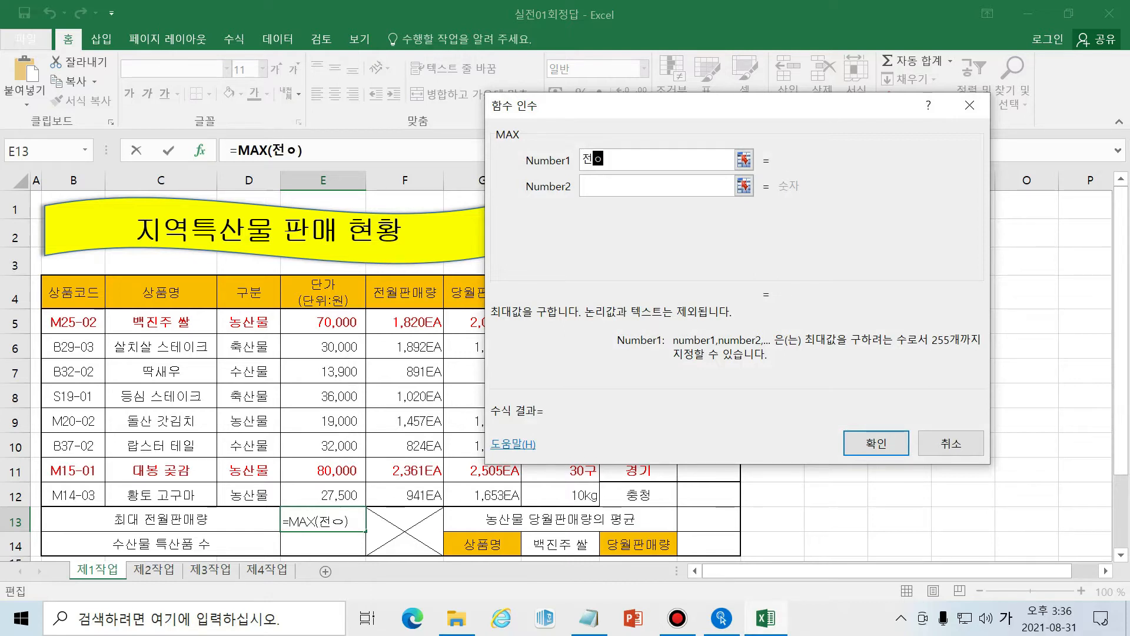
type("판매량")
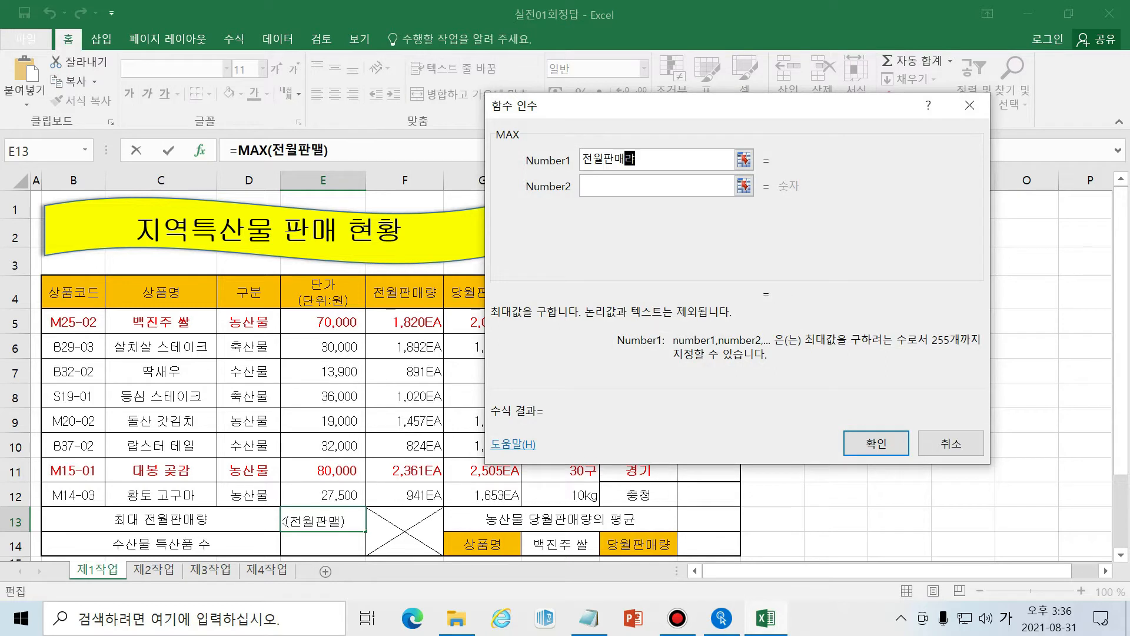
key("Tab")
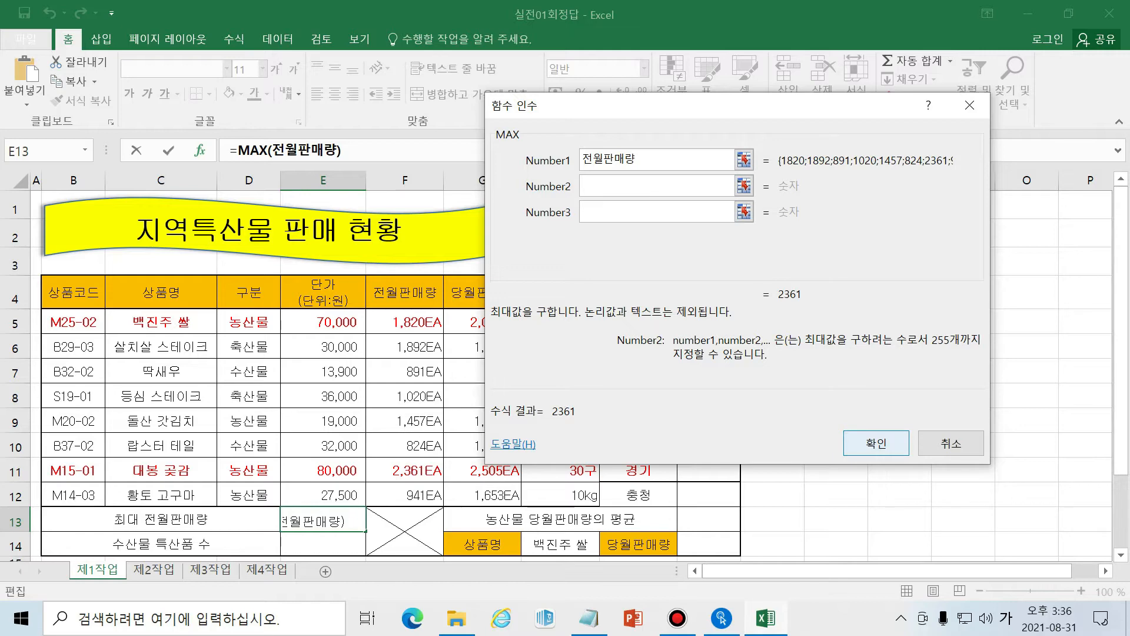
left_click(876, 443)
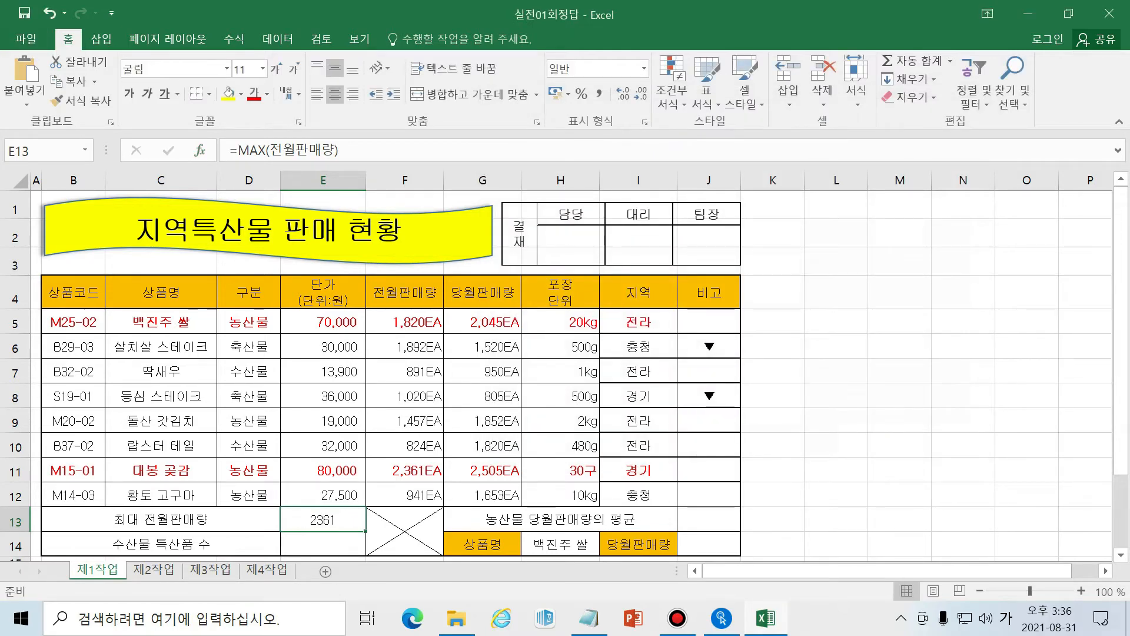
- Check the 최대 전월판매량 result against the values in F5:F12 and the 대봉 곶감 row
left_click(405, 294)
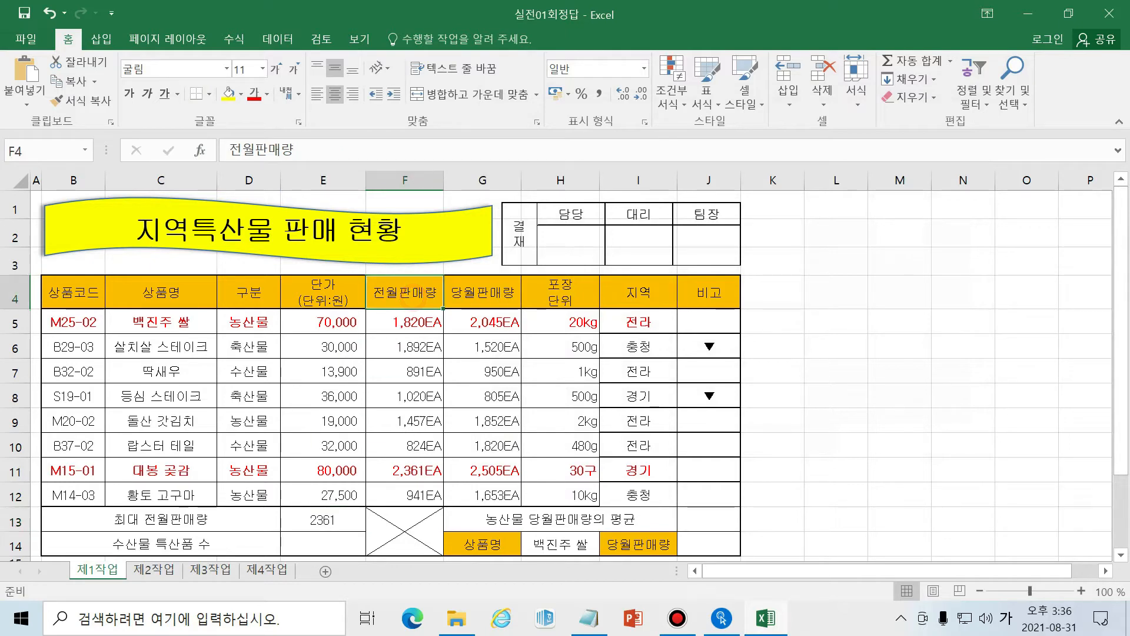
left_click_drag(412, 322, 412, 495)
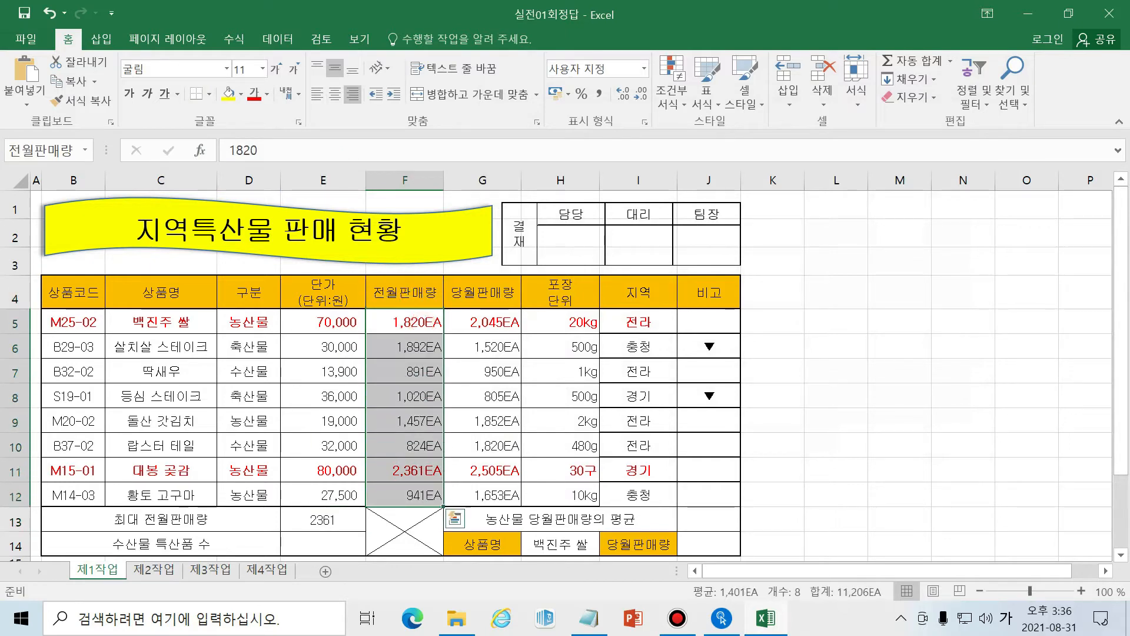
left_click(412, 471)
left_click_drag(70, 471, 483, 471)
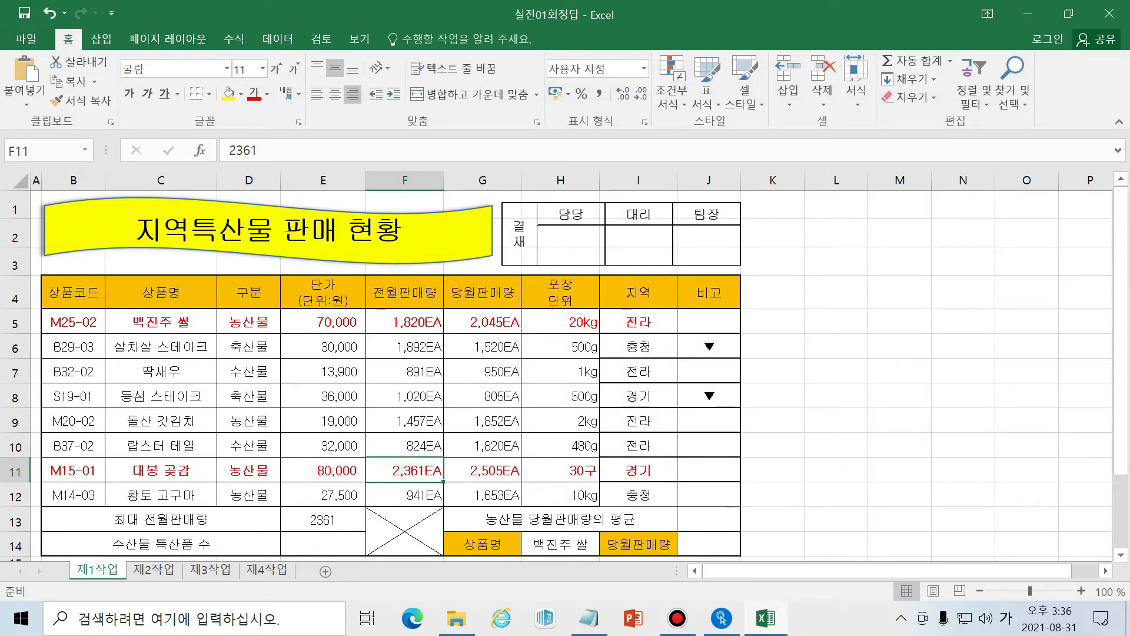
- Review the MAX formula in E13 together with the 전월판매량 named range F5:F12 that it refers to
left_click(334, 520)
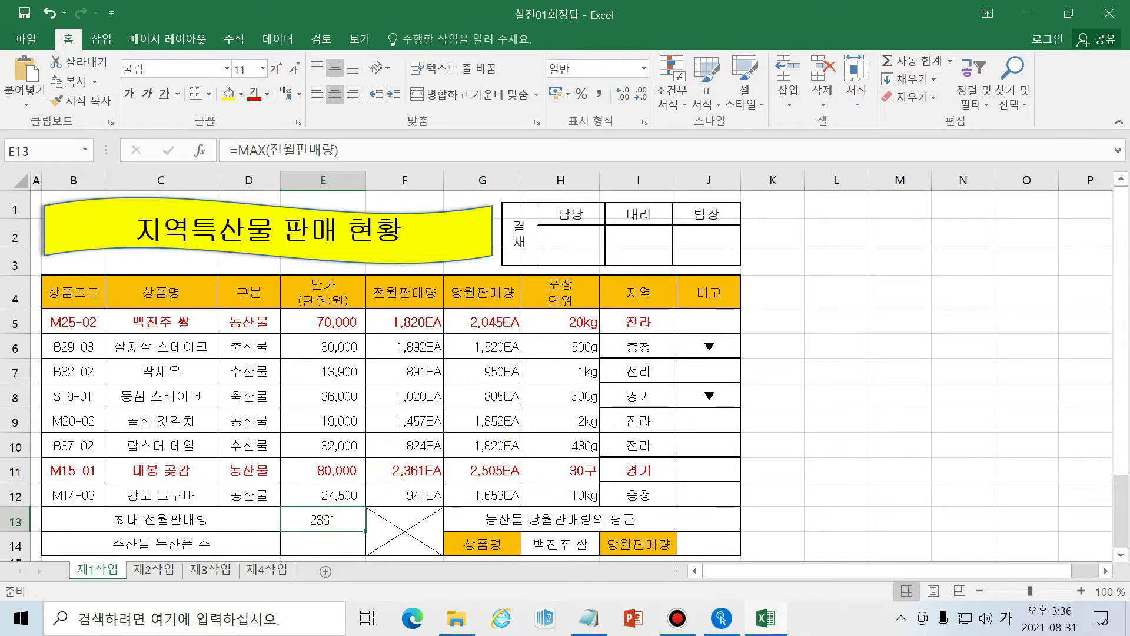
left_click_drag(405, 322, 405, 498)
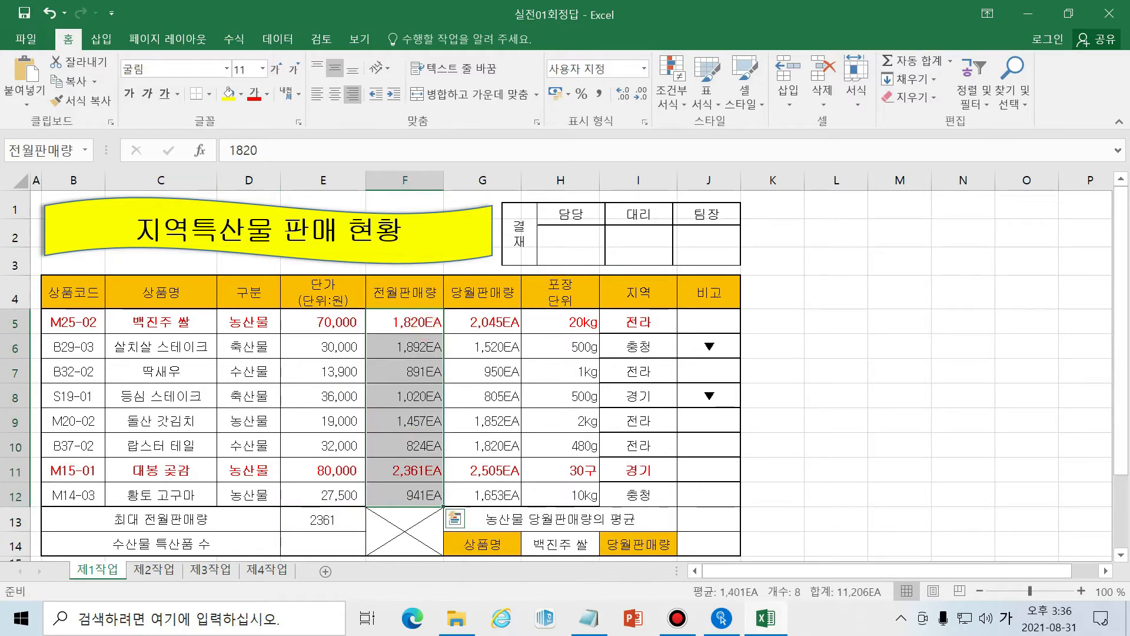
left_click(322, 521)
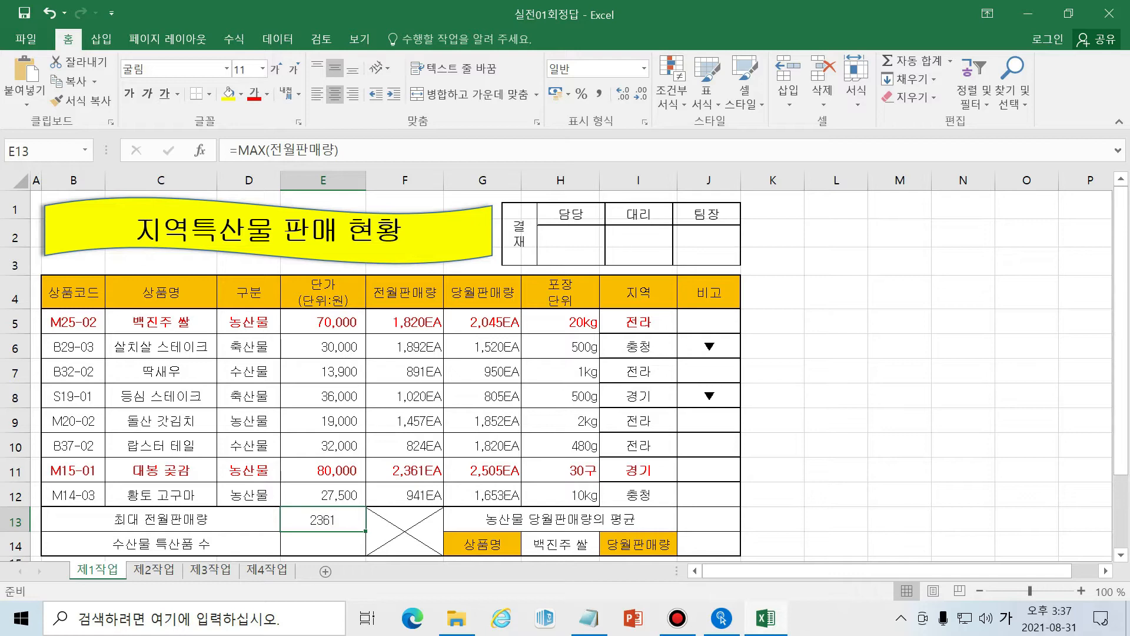
left_click_drag(404, 322, 405, 495)
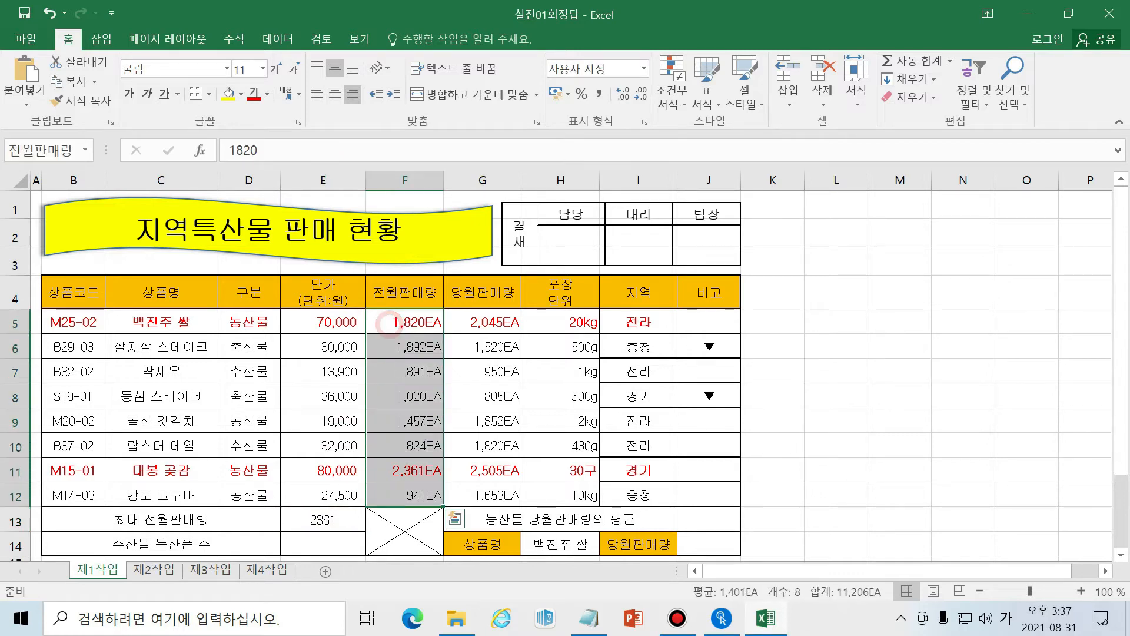
left_click(322, 521)
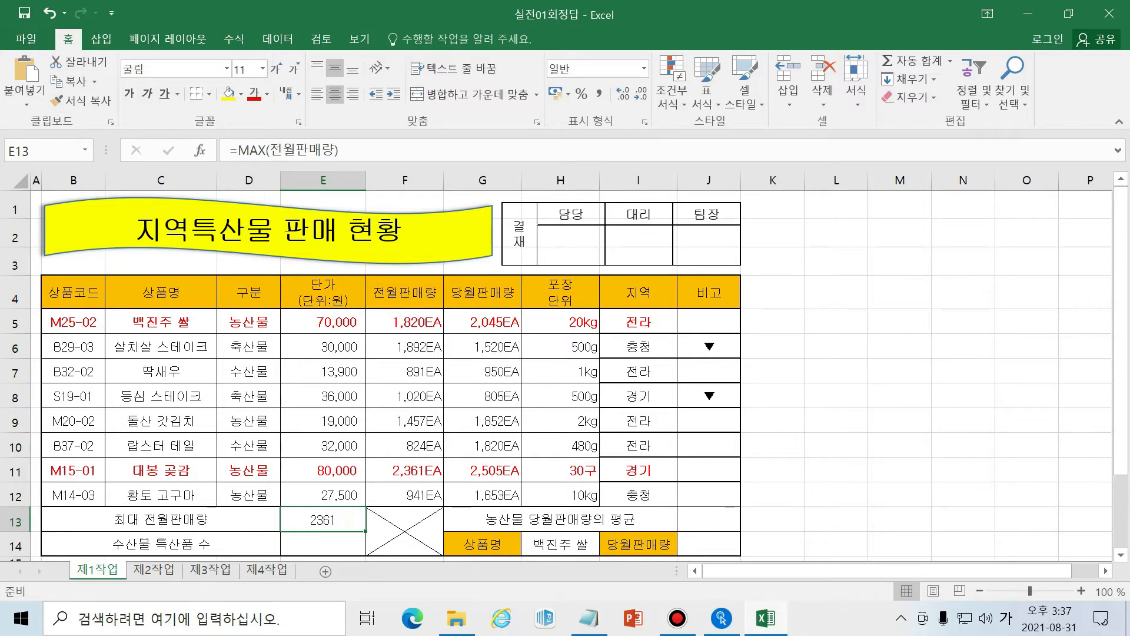
left_click_drag(430, 323, 424, 495)
left_click(433, 498)
left_click_drag(420, 324, 424, 495)
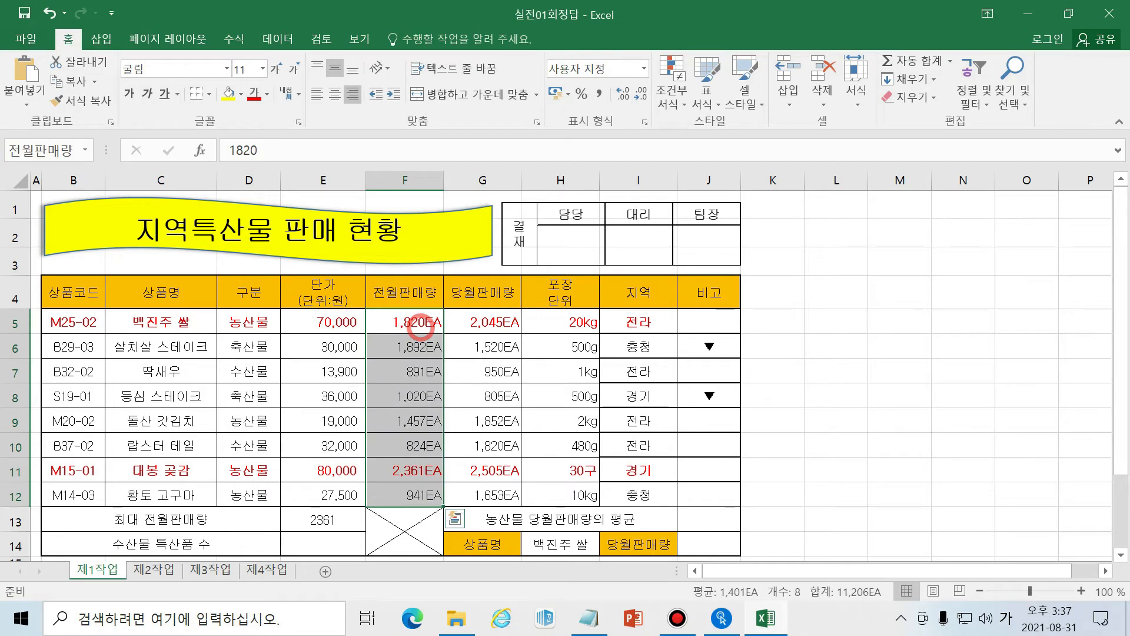
left_click_drag(423, 323, 415, 495)
left_click(618, 494)
left_click_drag(412, 324, 415, 495)
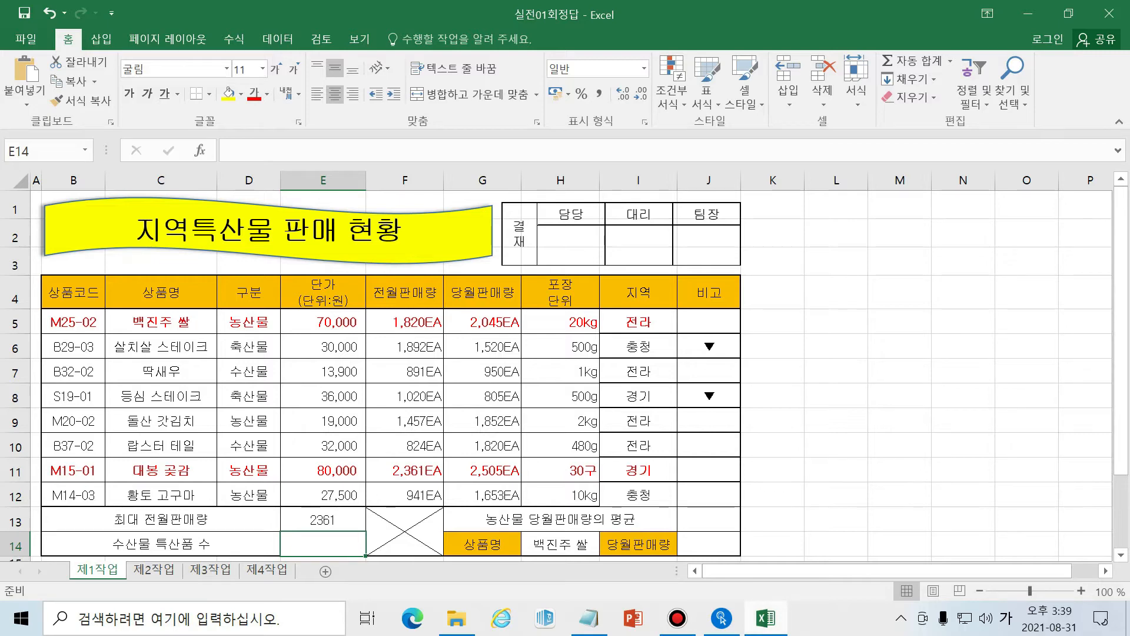
- Search for the COUNTIF function for the 수산물 특산품 수 cell E14 and open its arguments
mouse_move(765, 618)
scroll(565, 365, "down", 2)
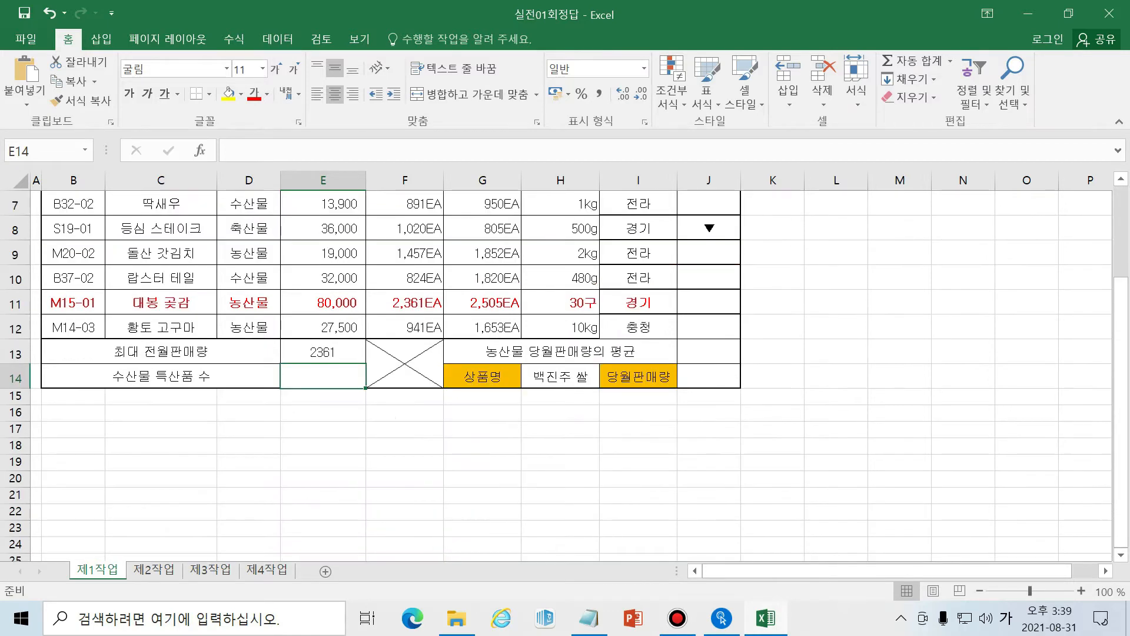
scroll(565, 365, "up", 1)
scroll(565, 377, "down", 1)
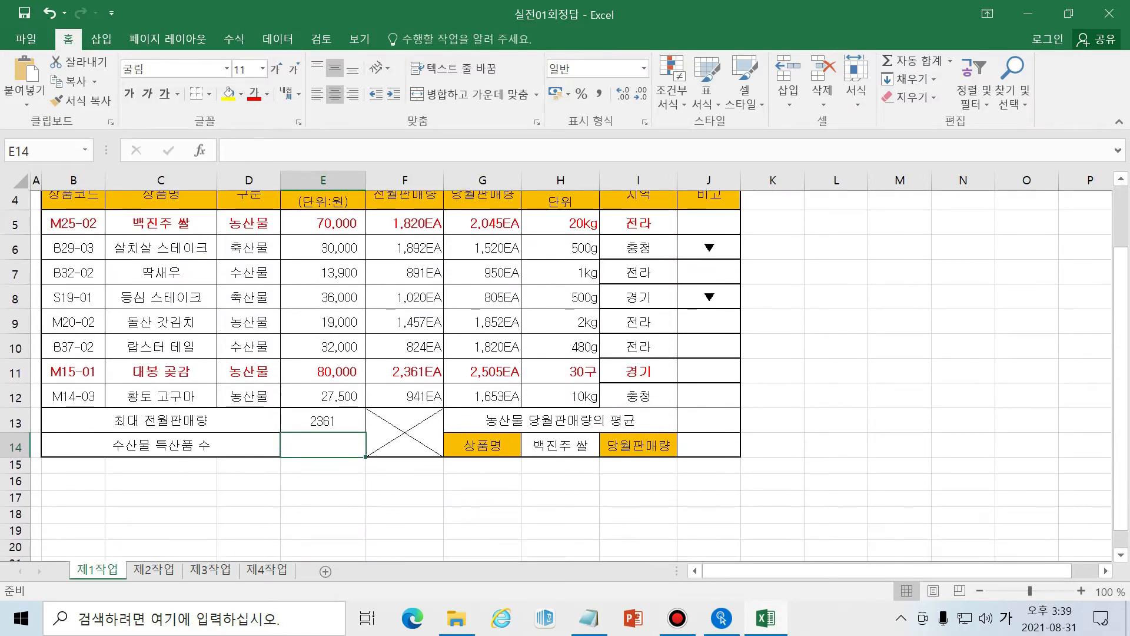
scroll(565, 376, "up", 1)
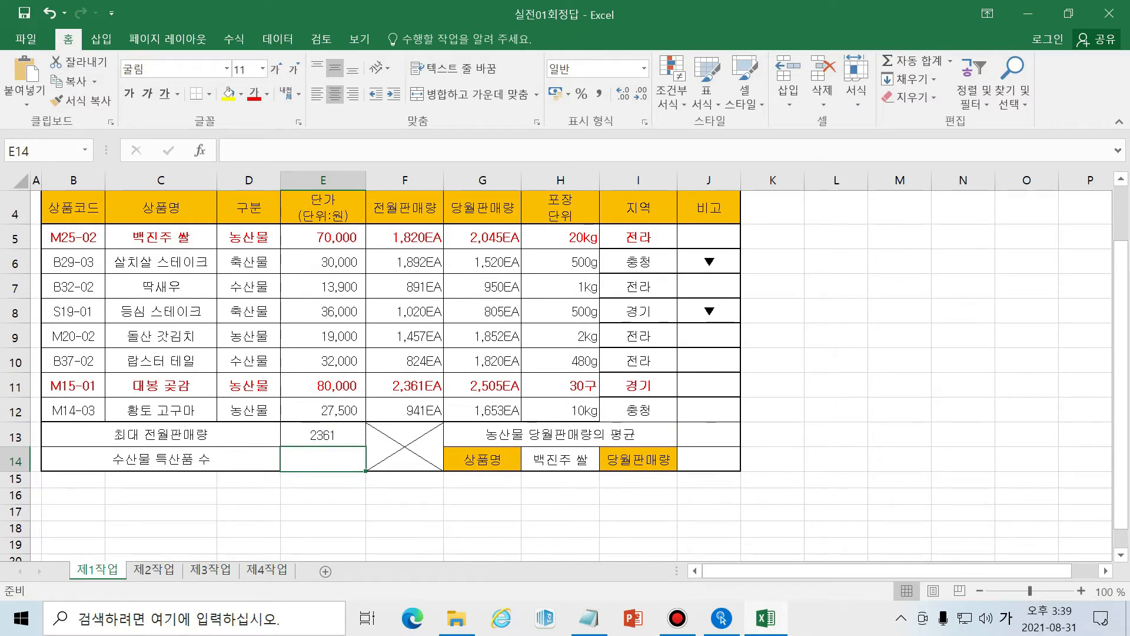
left_click(142, 465)
left_click(328, 454)
left_click(198, 148)
left_click(657, 157)
type("co")
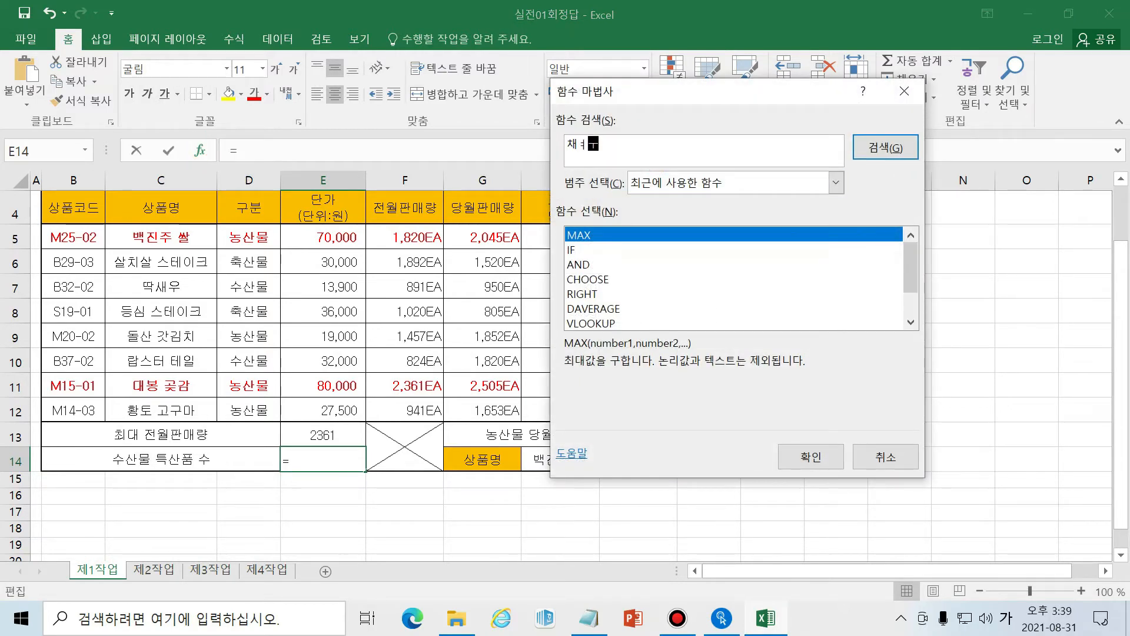
key("BackSpace")
key("Hangul")
type("countif")
key("Return")
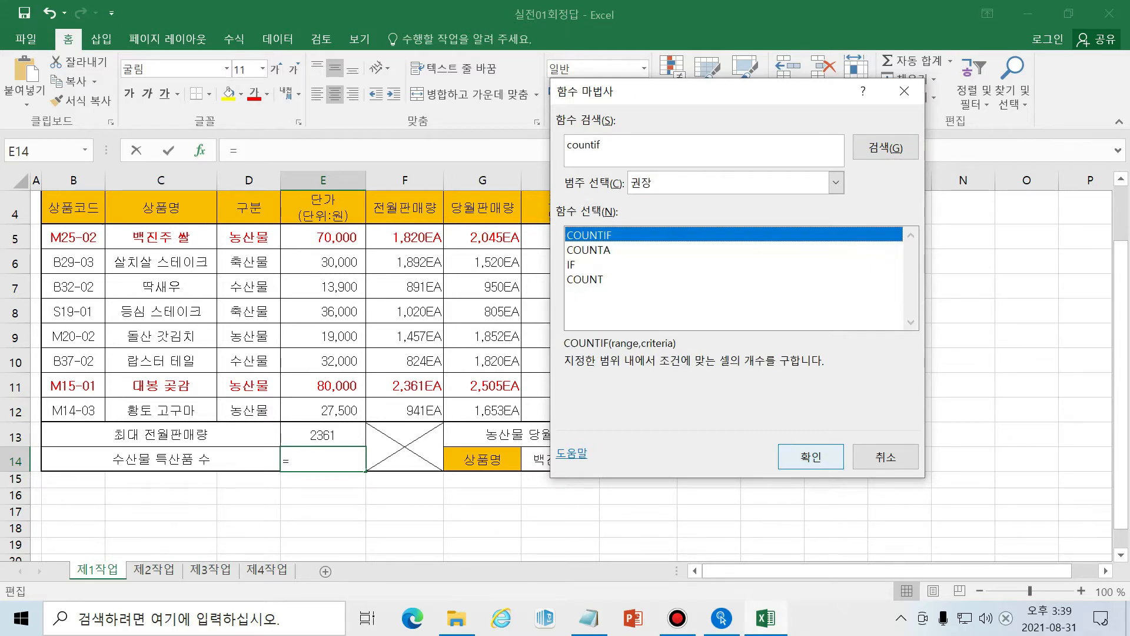
left_click(811, 457)
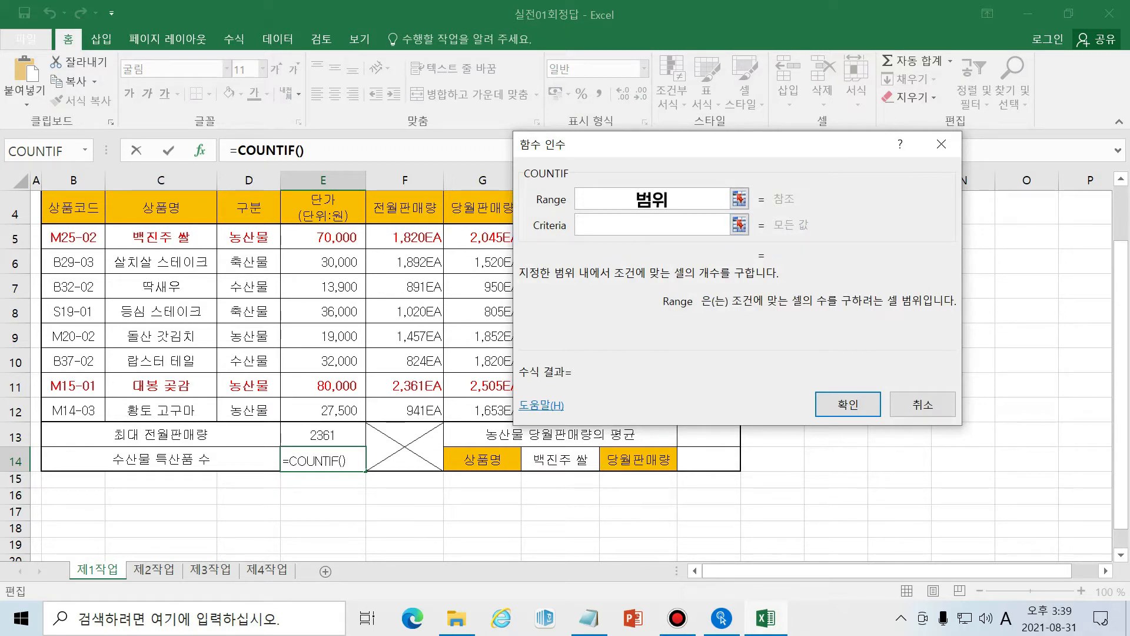
- Enter "수산물" as the COUNTIF function's Criteria argument
key("Tab")
left_click(652, 199)
left_click(653, 224)
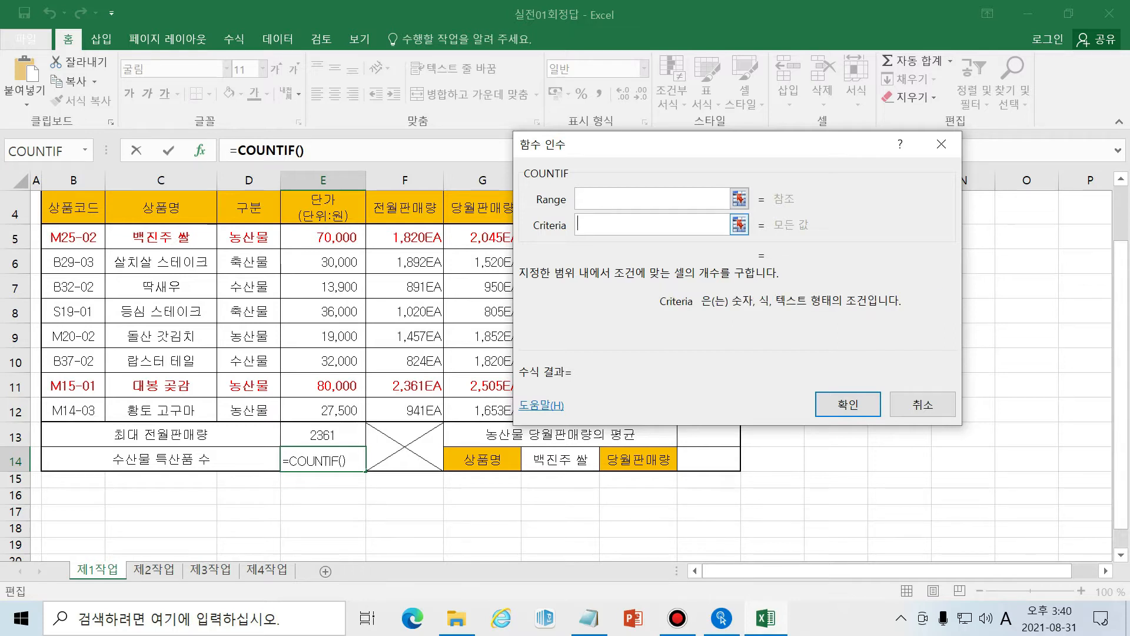
type("\"")
key("Hangul")
type("ㅅ수산물\"")
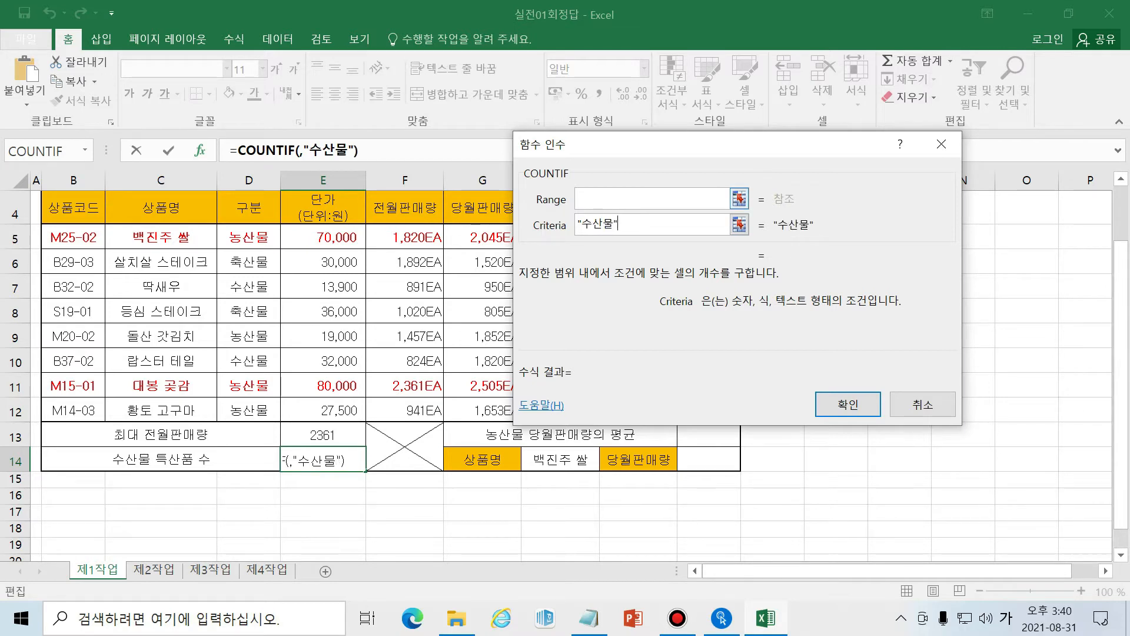
- Set the COUNTIF Range to the 구분 cells D5:D12 and confirm the formula in E14
left_click(653, 199)
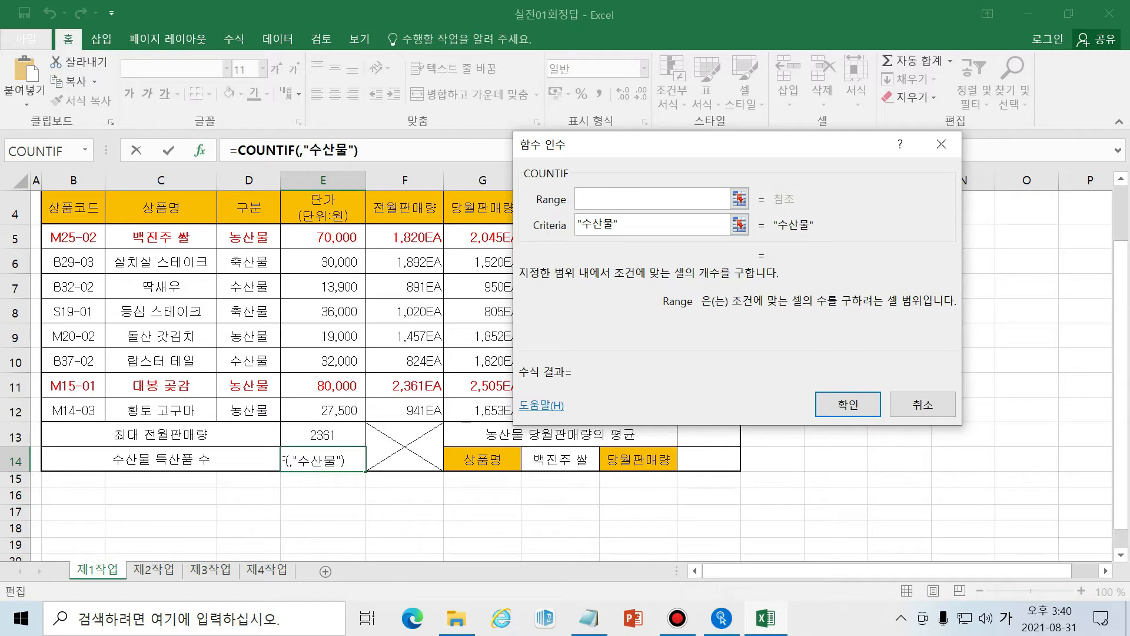
left_click_drag(258, 237, 258, 410)
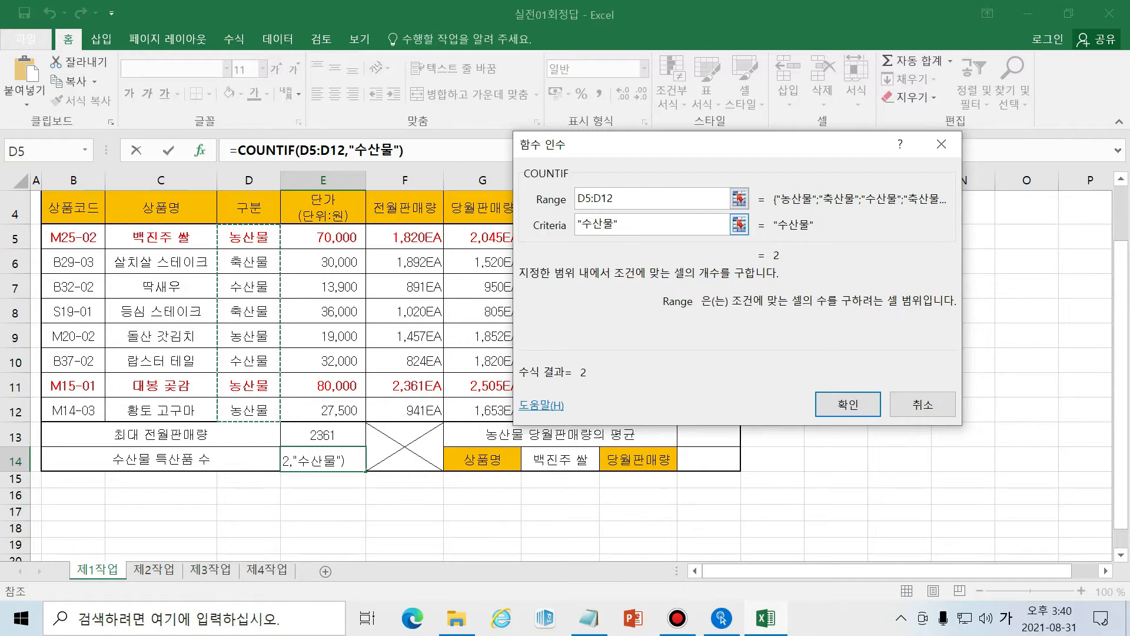
key("Tab")
left_click(618, 224)
key("shift+Home")
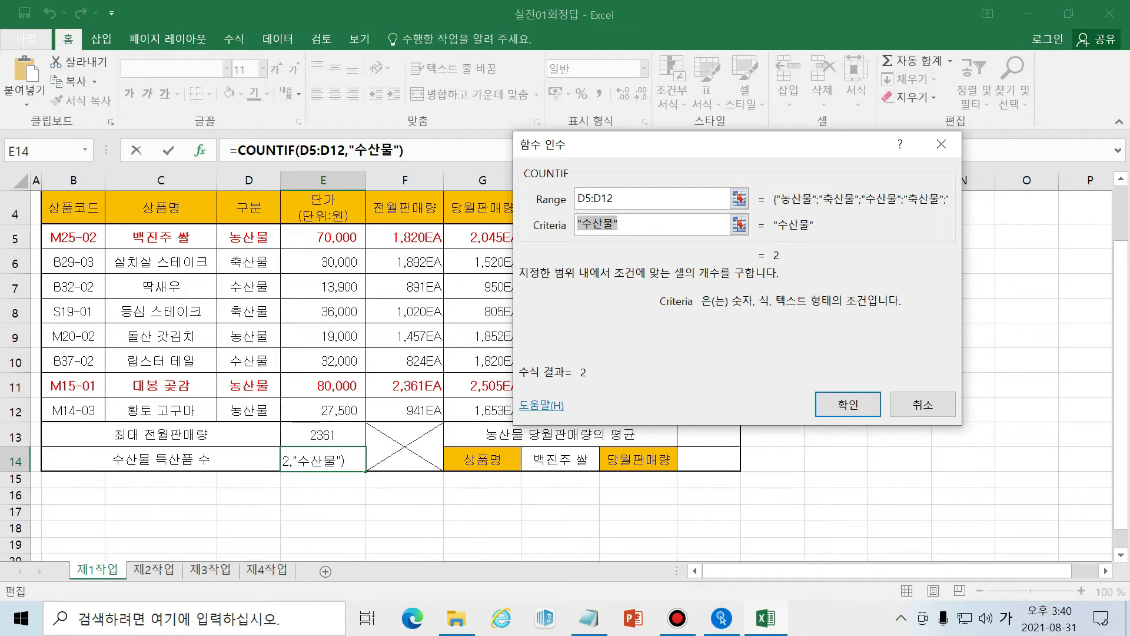
left_click(660, 224)
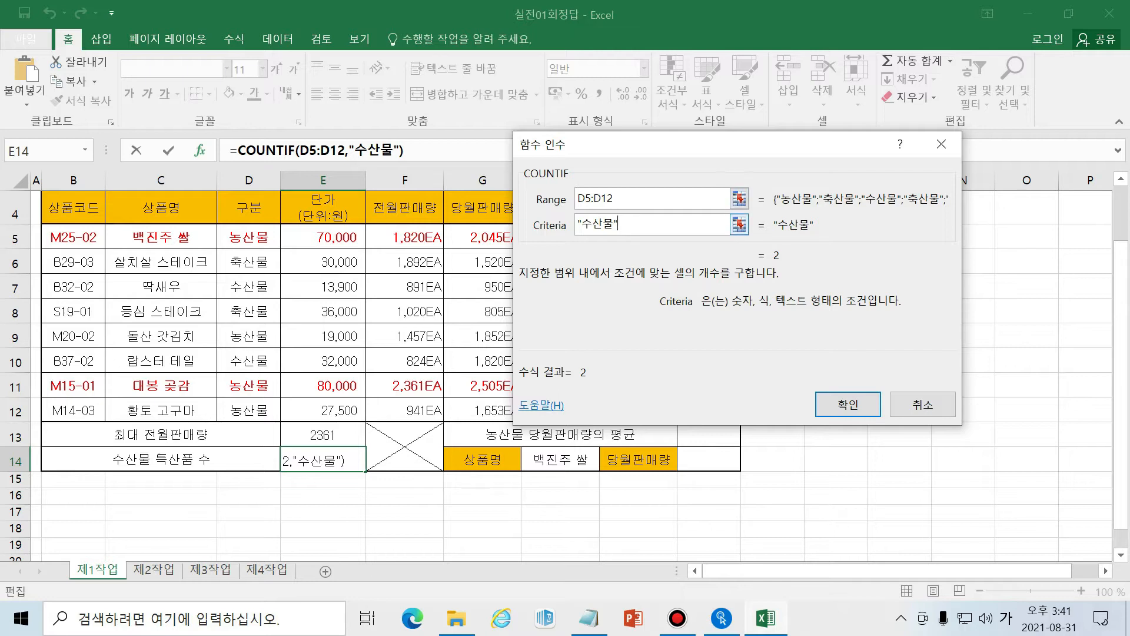
left_click(856, 404)
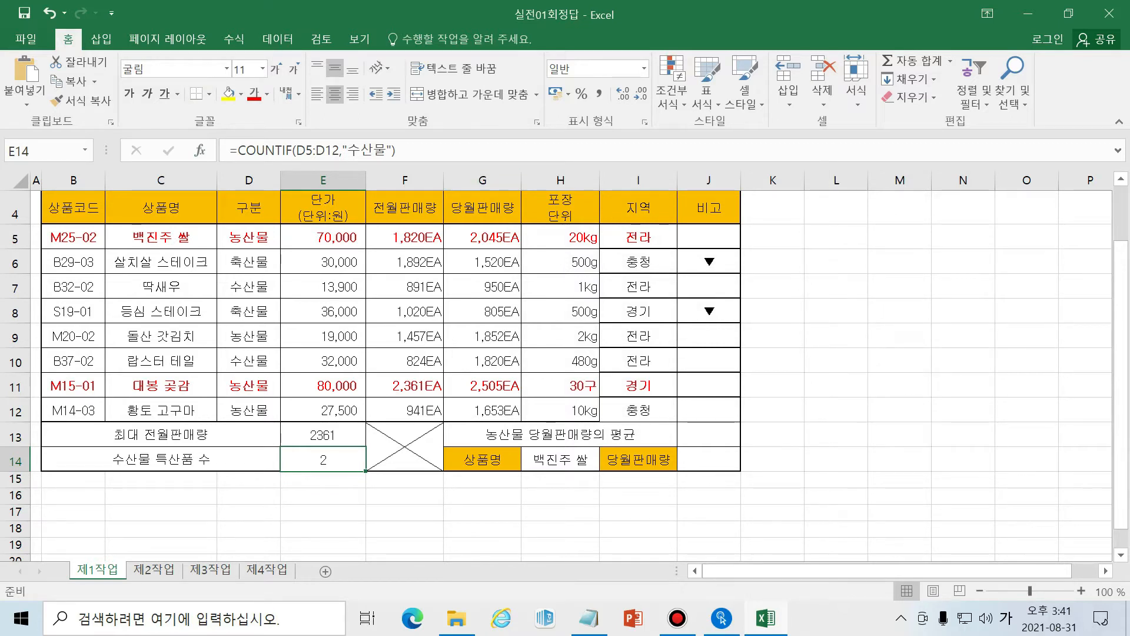
- Append &"개" to the end of the COUNTIF formula in E14 and confirm it
double_click(345, 460)
left_click(408, 462)
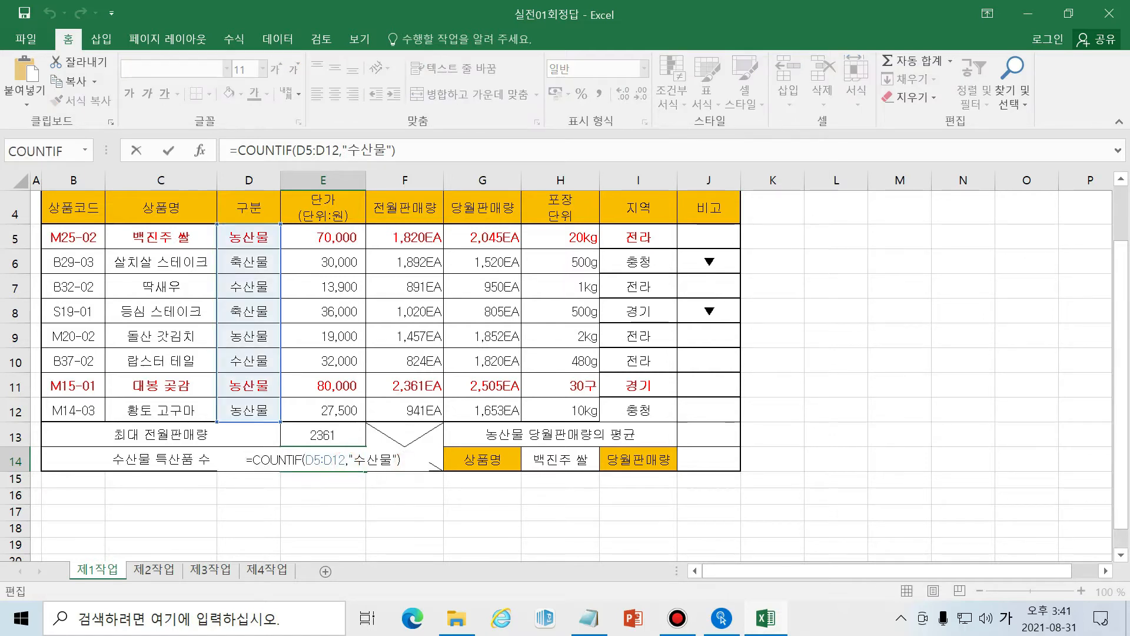
type("&\"ㄱ")
key("BackSpace")
type("개\"")
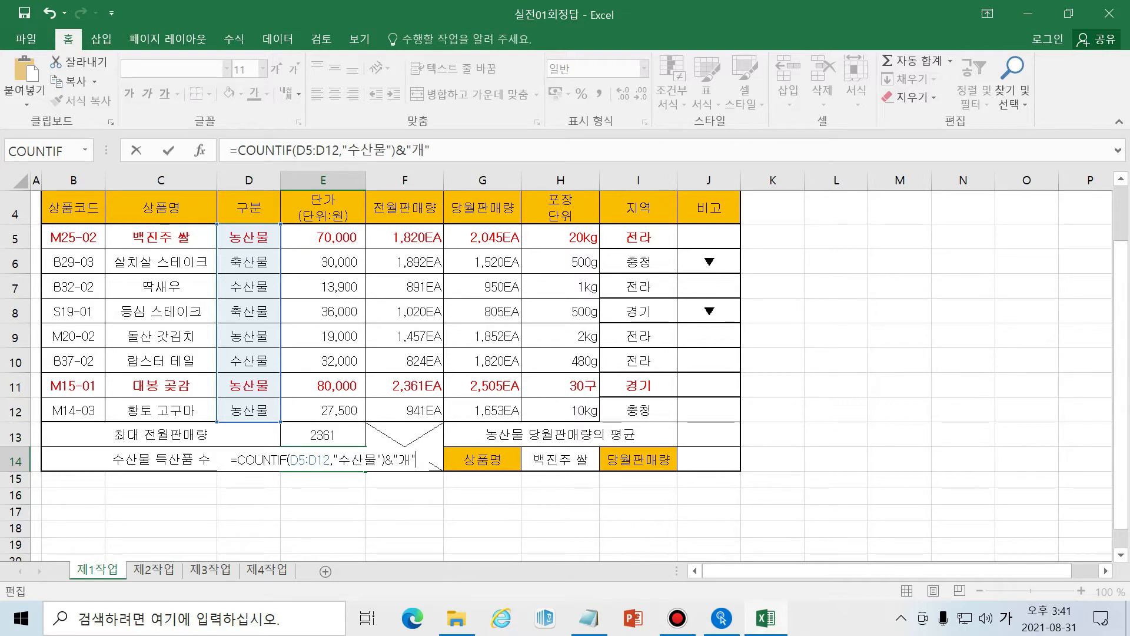
left_click(388, 461)
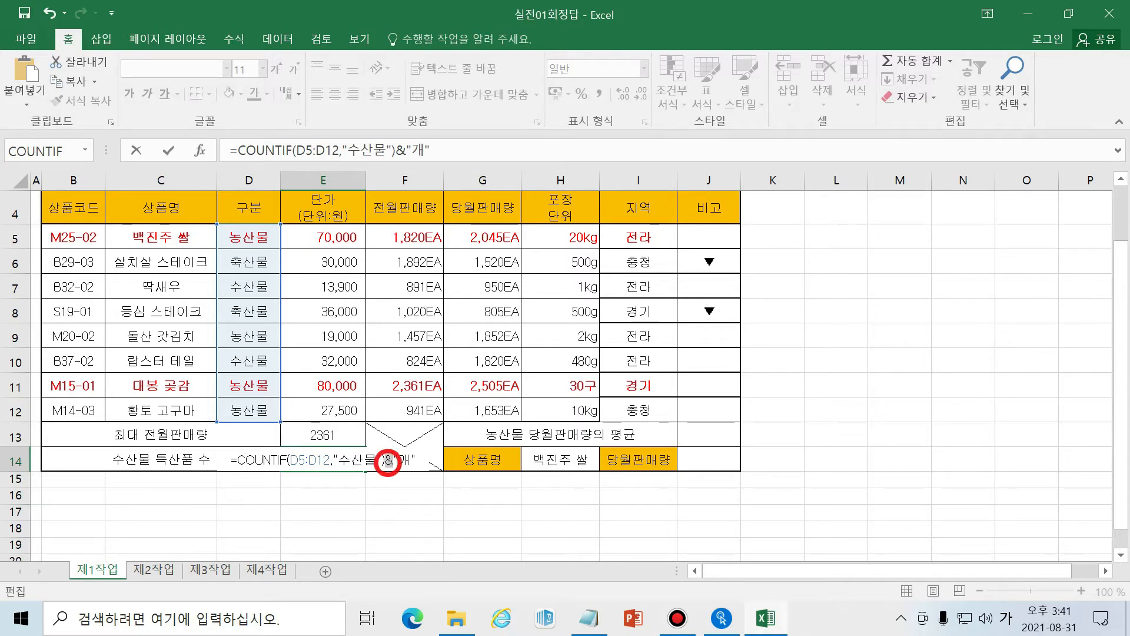
left_click_drag(388, 461, 416, 459)
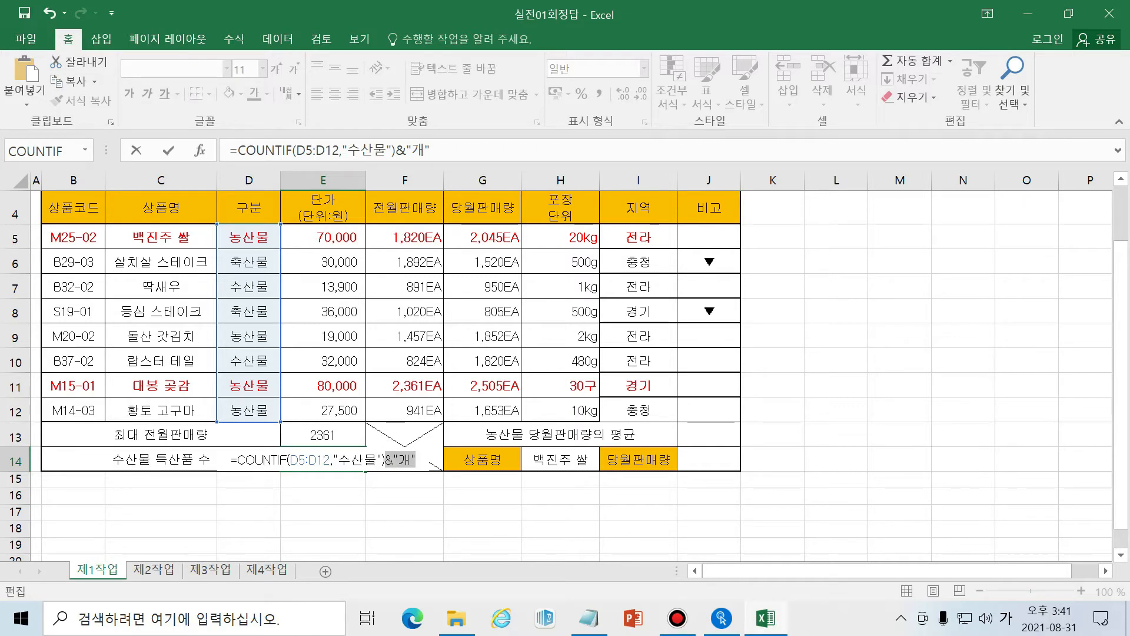
key("Return")
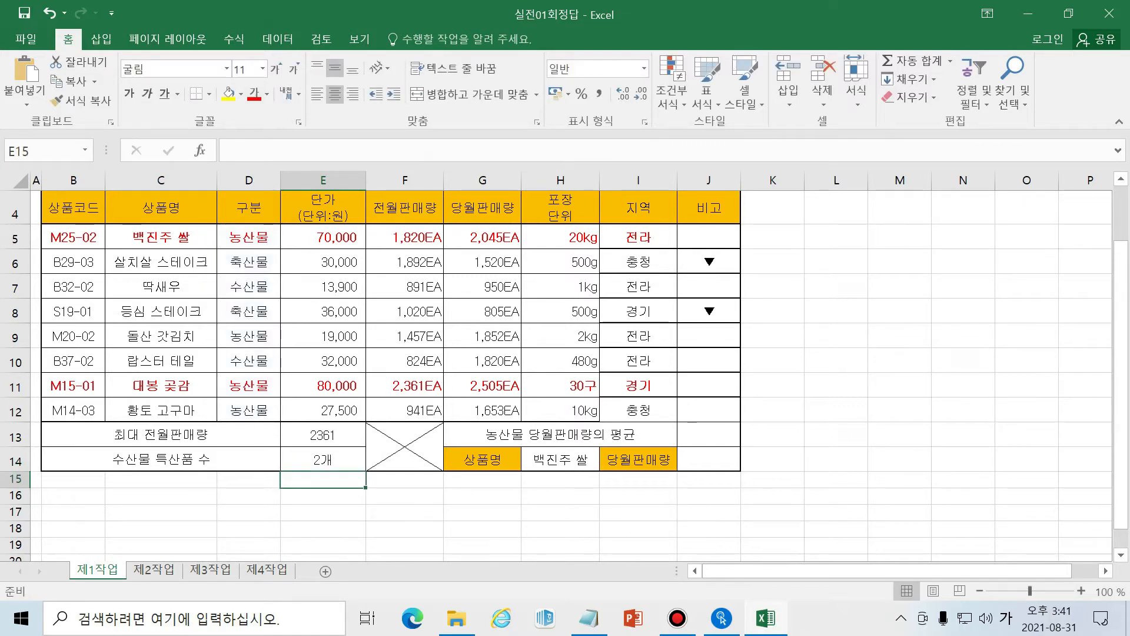
left_click(354, 466)
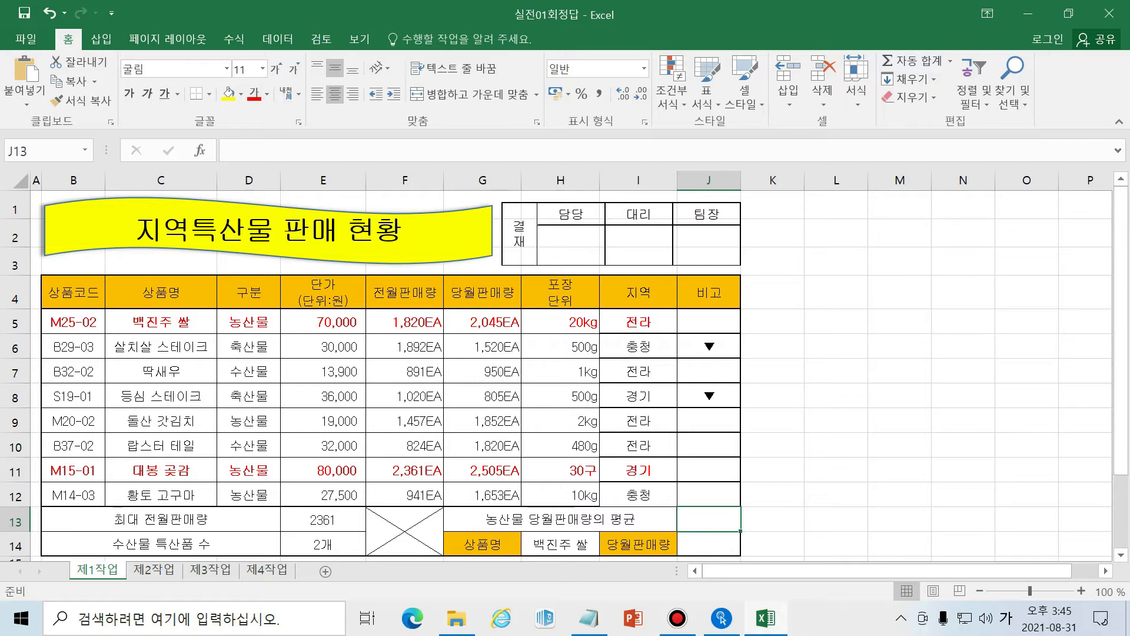
- Examine 당월판매량 G5:G12, 구분 D5:D12 and the table range B4:H12 for the 농산물 당월판매량의 평균 calculation
left_click_drag(482, 322, 483, 495)
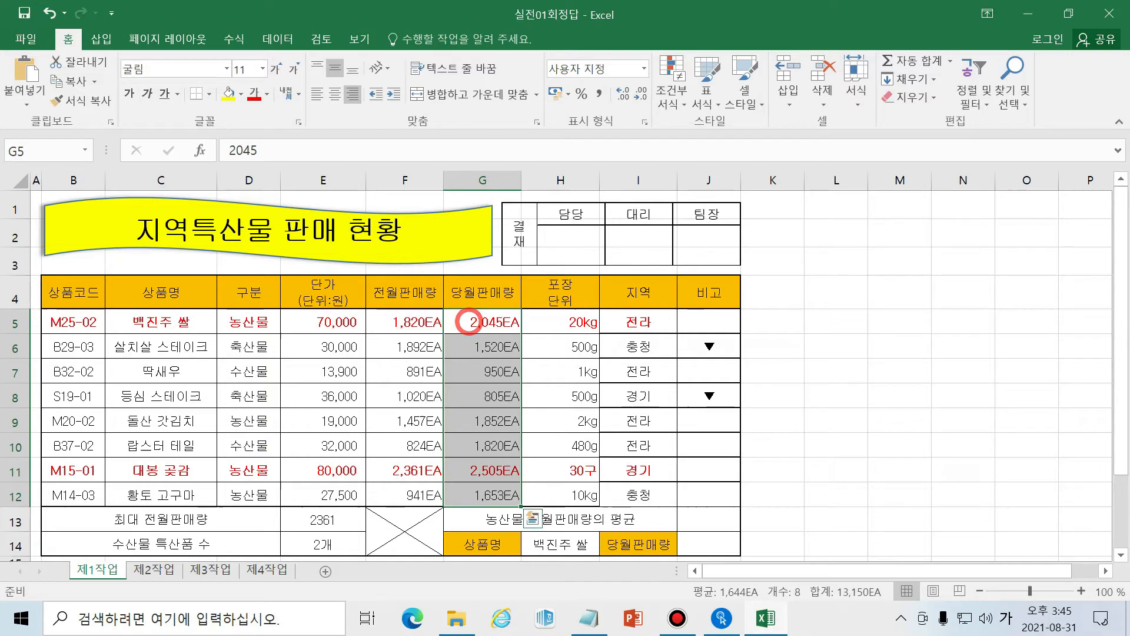
left_click_drag(260, 324, 249, 496)
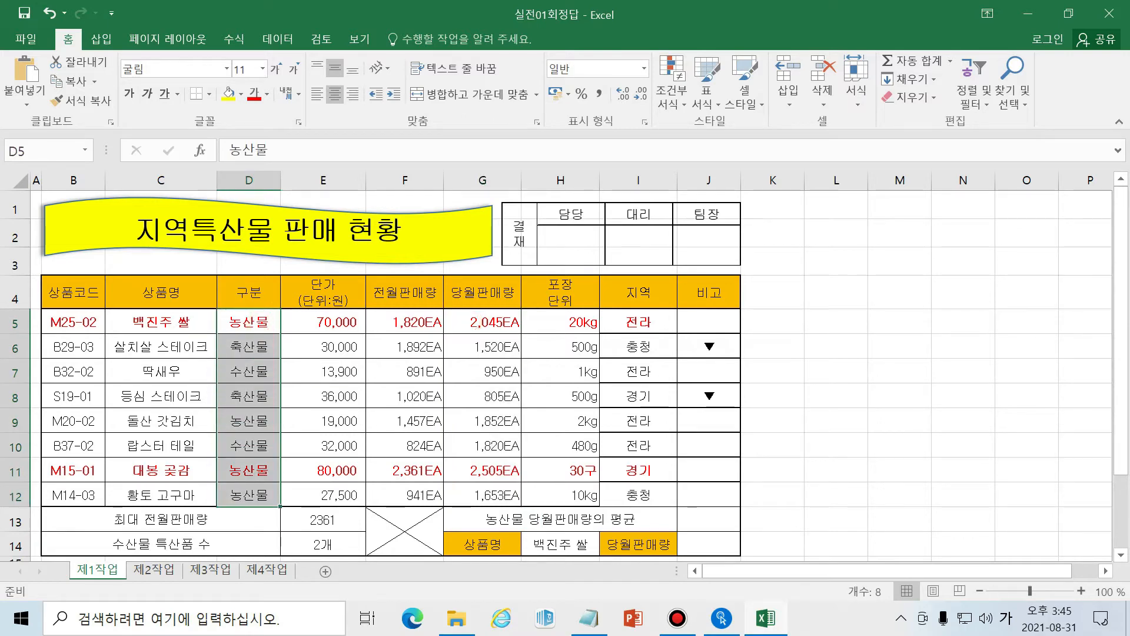
left_click_drag(499, 330, 483, 495)
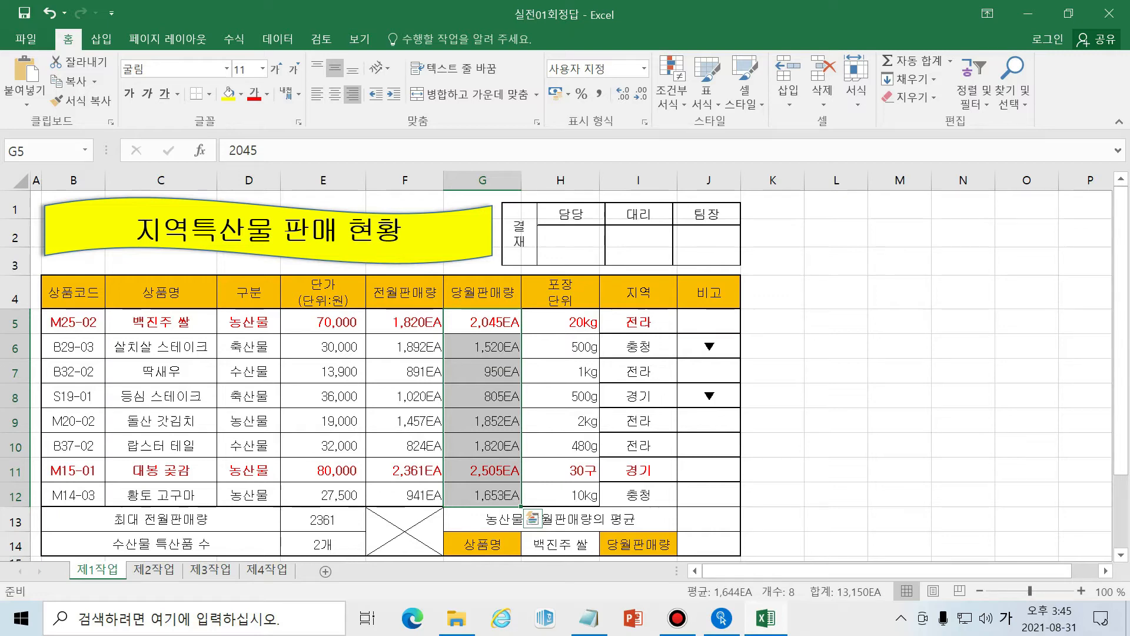
left_click(712, 522)
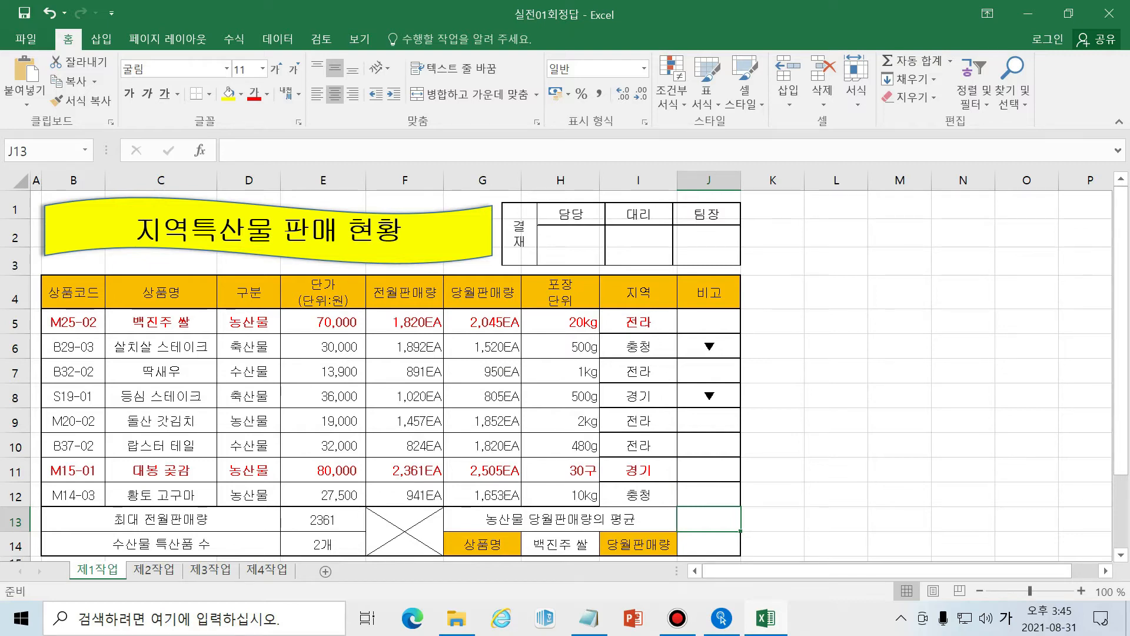
left_click_drag(74, 293, 560, 496)
- Search for the DAVERAGE function and insert it in cell J13 for 농산물 당월판매량의 평균
left_click(704, 521)
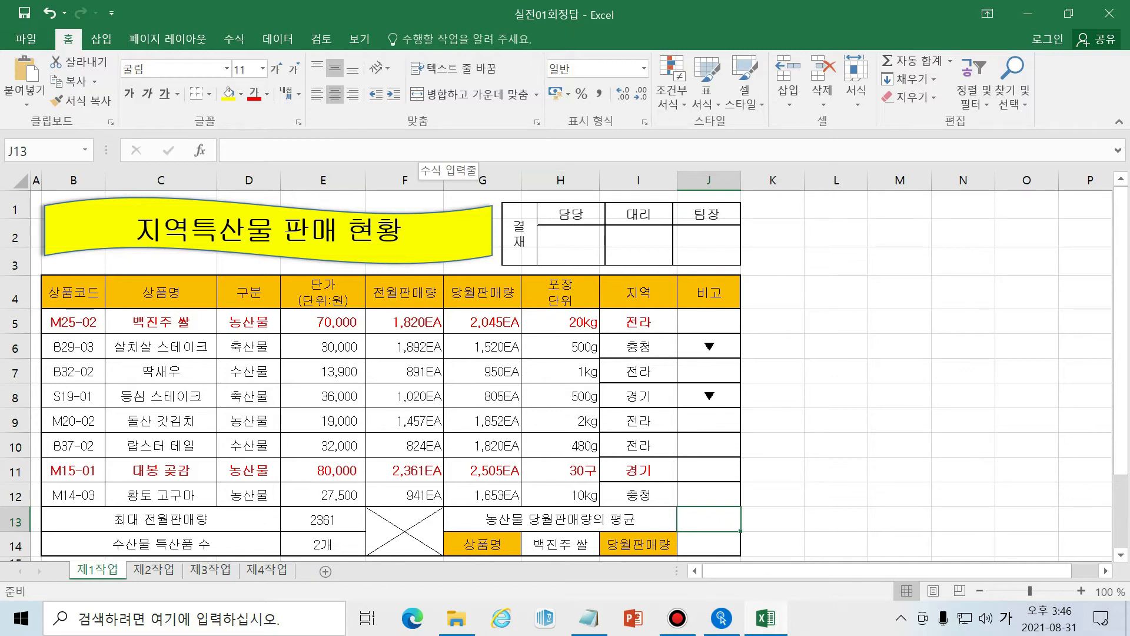
left_click(201, 151)
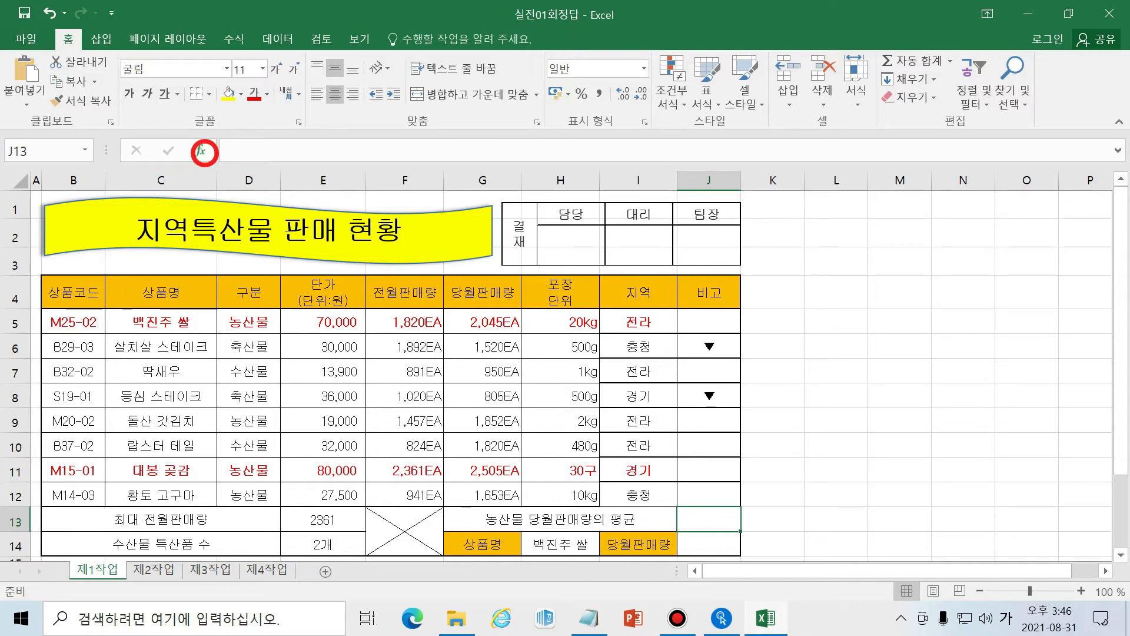
left_click(694, 159)
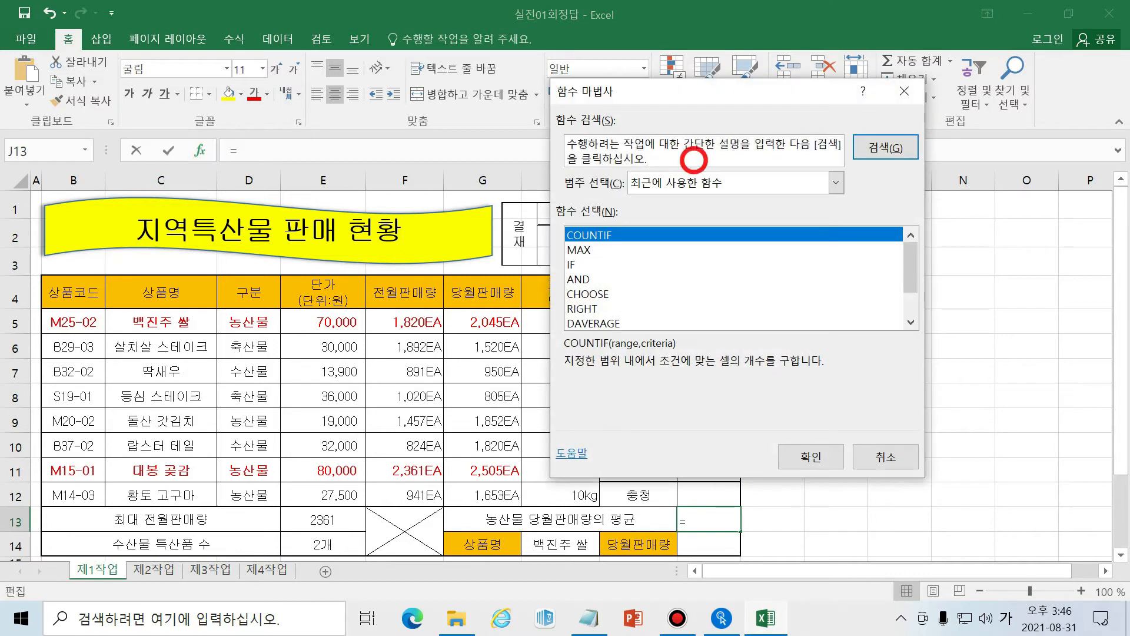
type("ㅇ")
key("BackSpace")
key("Hangul")
type("d")
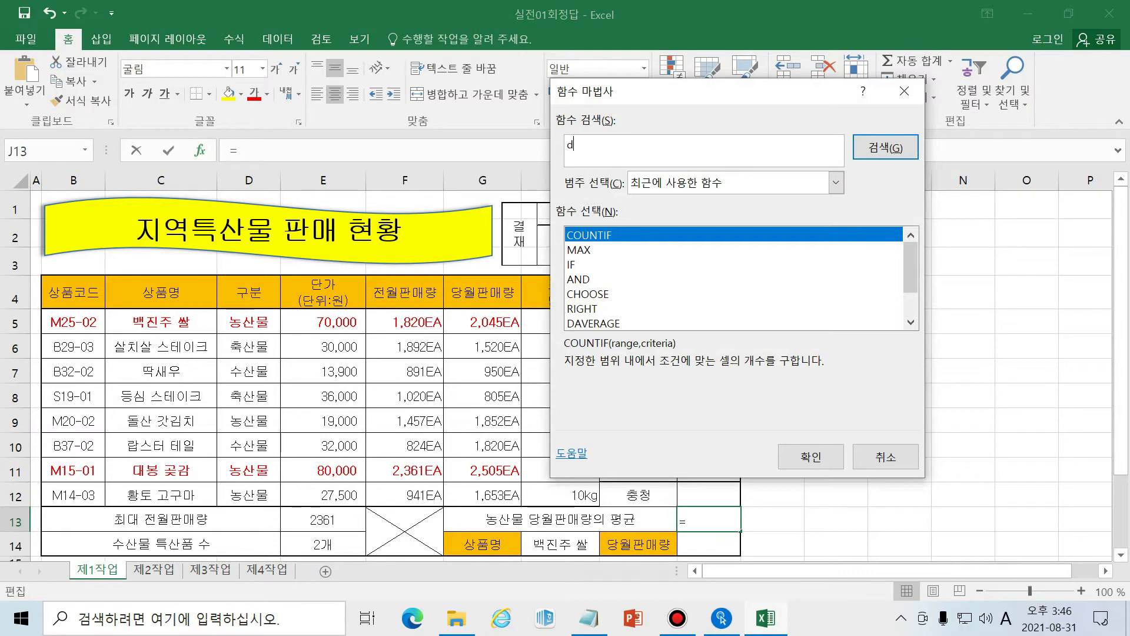
type("average")
key("Return")
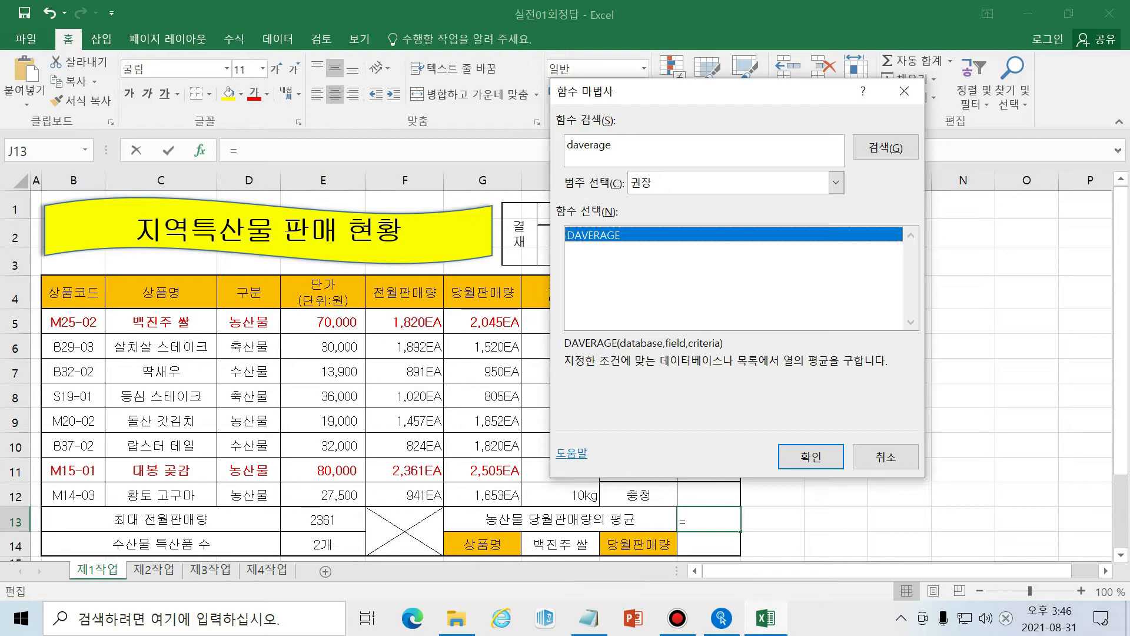
left_click(661, 232)
left_click(801, 454)
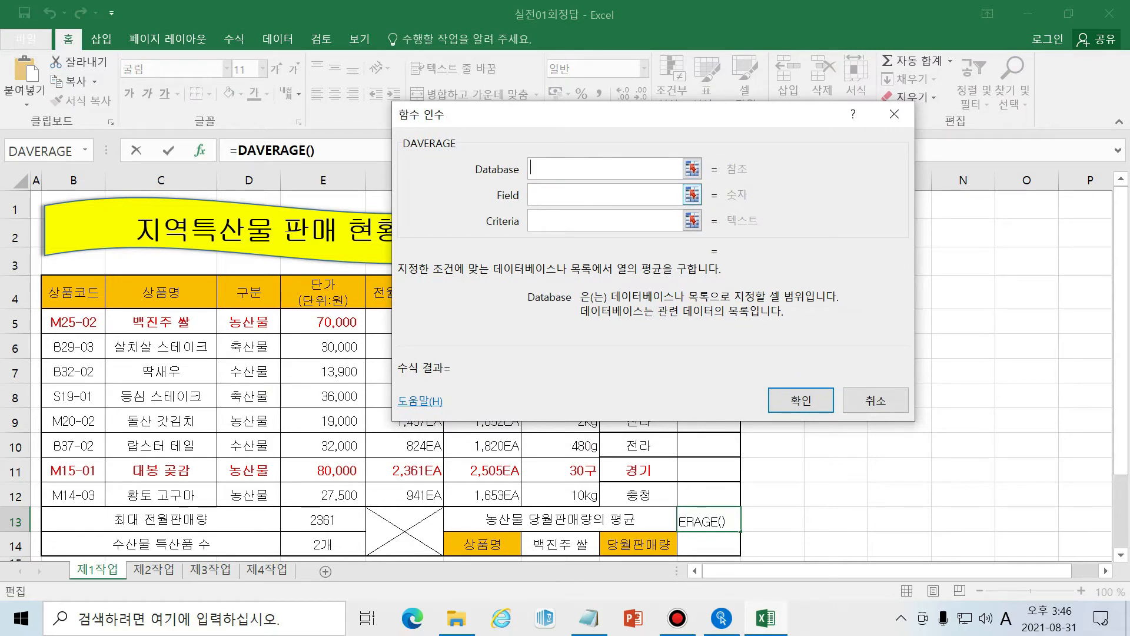
- Examine the descriptions of the DAVERAGE function's Database, Field and Criteria arguments
key("Tab")
key("Tab")
key("shift+Tab")
key("shift+Tab")
key("Tab")
key("Tab")
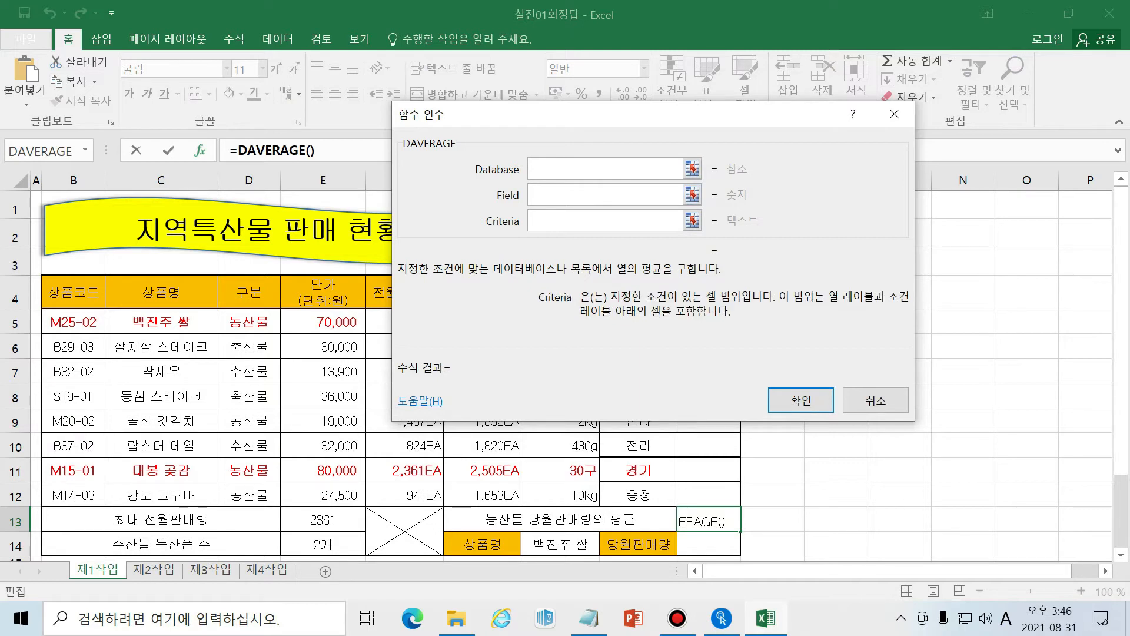
left_click(642, 169)
left_click_drag(600, 122, 752, 119)
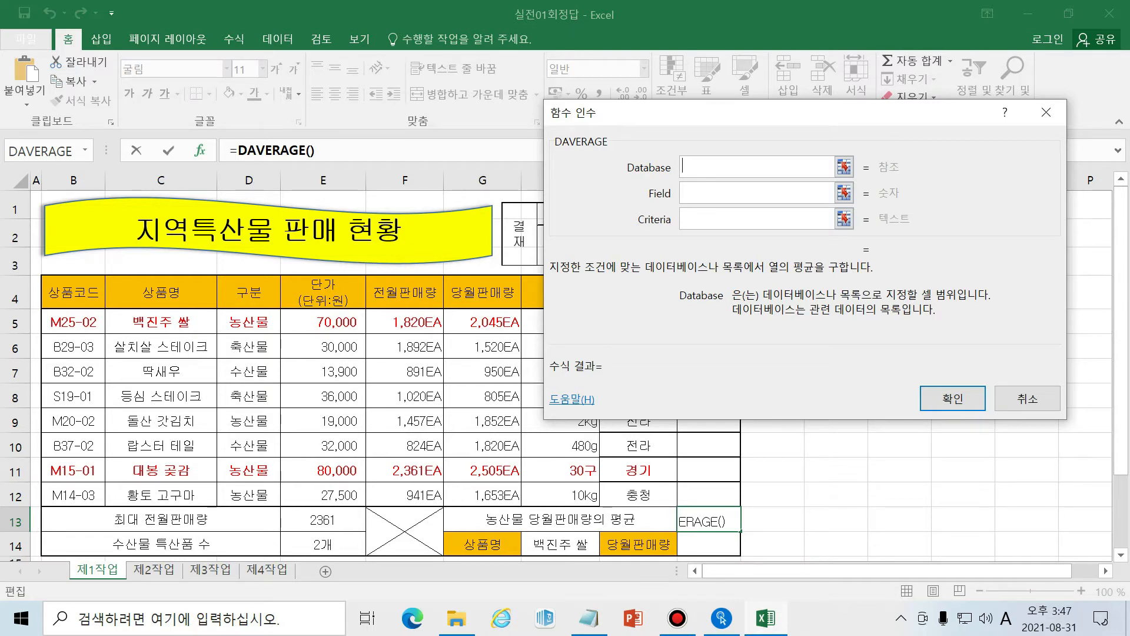
left_click(757, 219)
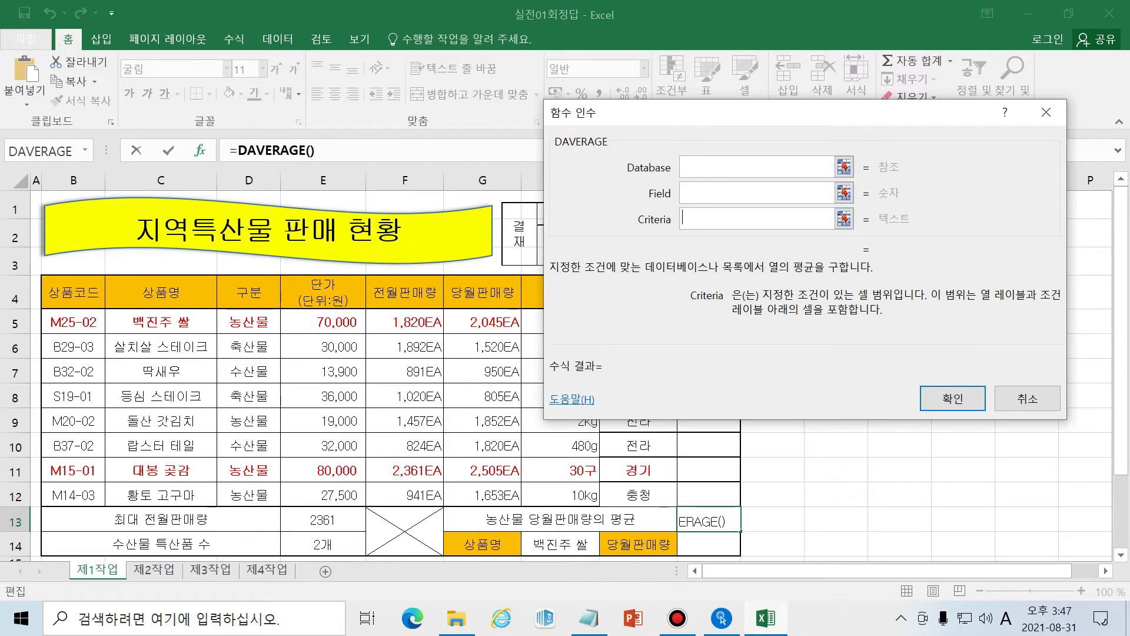
left_click(757, 167)
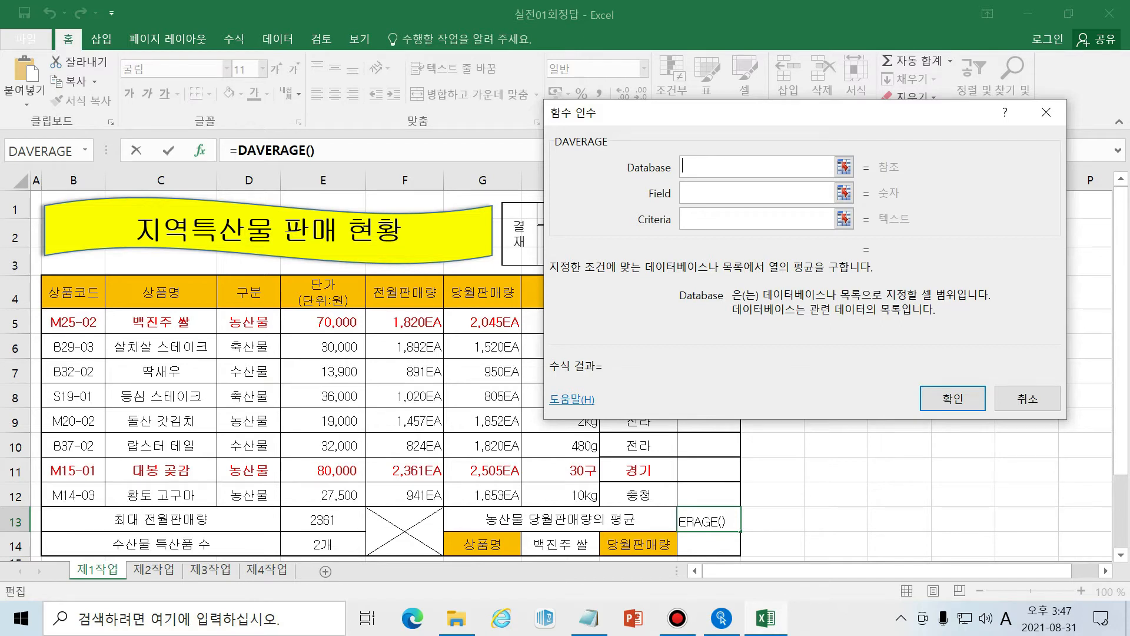
- Try B4:J12 as the DAVERAGE Database range and clear it
left_click_drag(706, 112, 782, 39)
left_click_drag(71, 292, 708, 495)
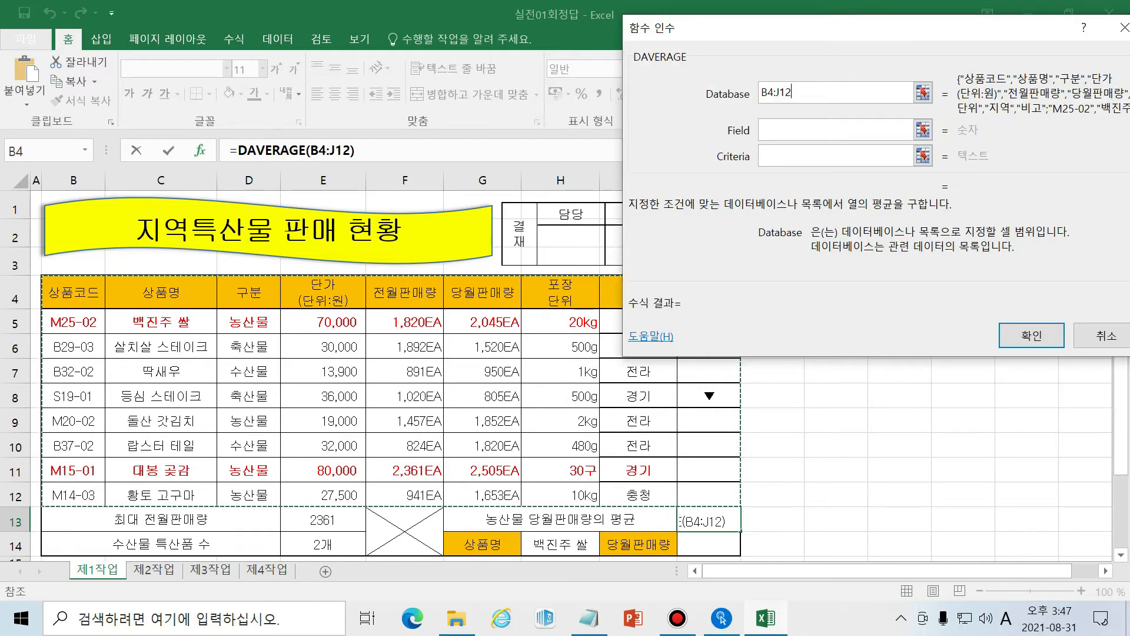
key("Tab")
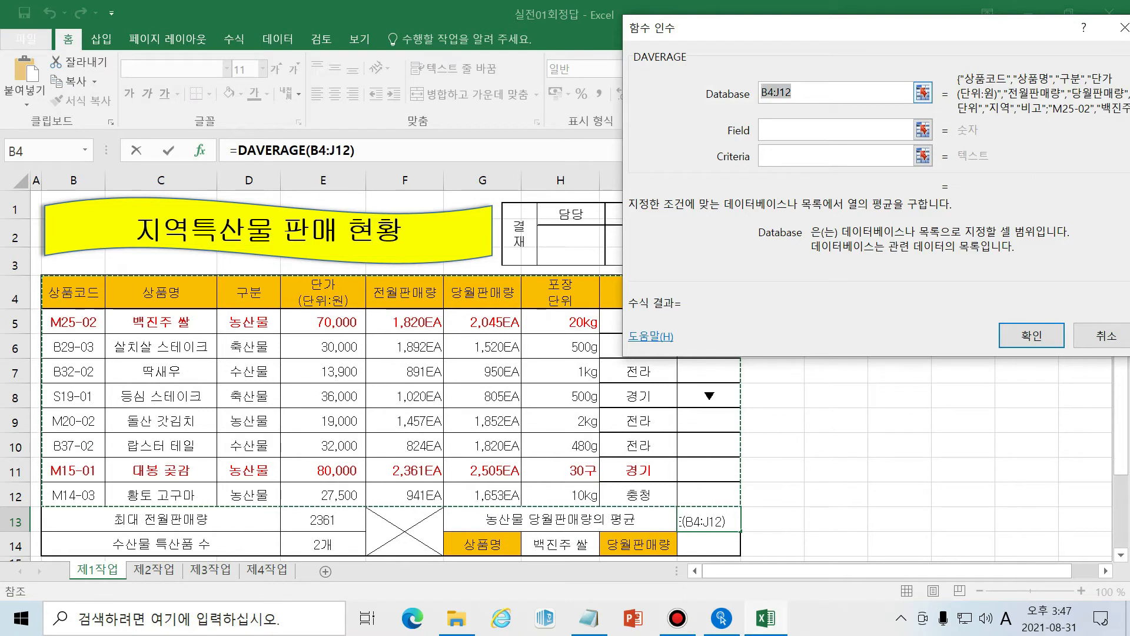
key("BackSpace")
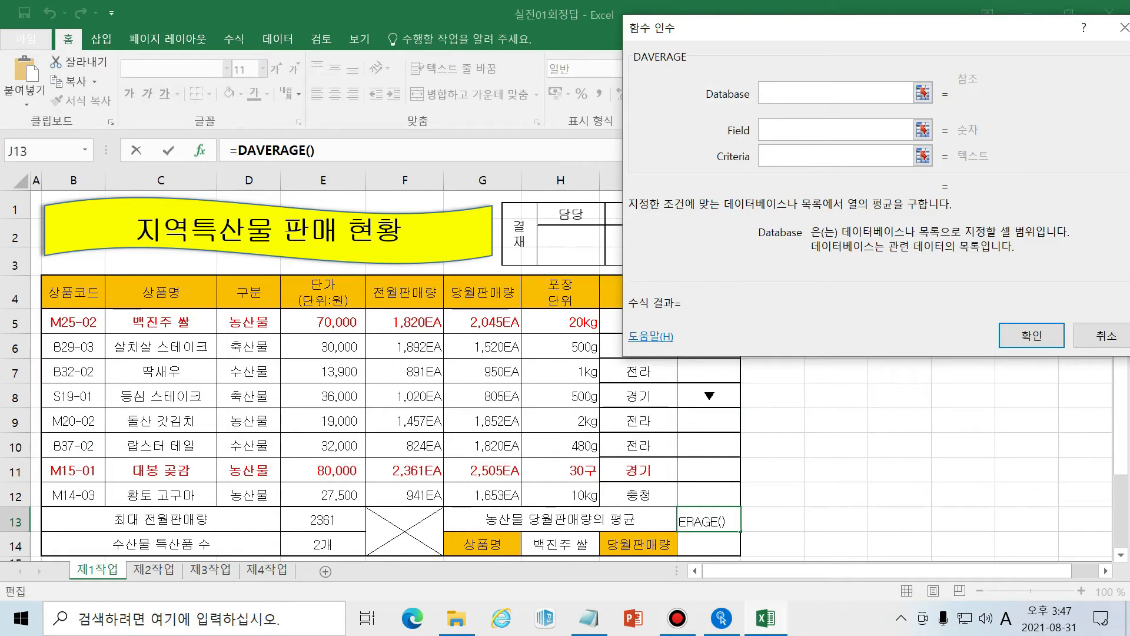
- Set the DAVERAGE Database argument to the table range B4:H12
left_click_drag(71, 299, 592, 495)
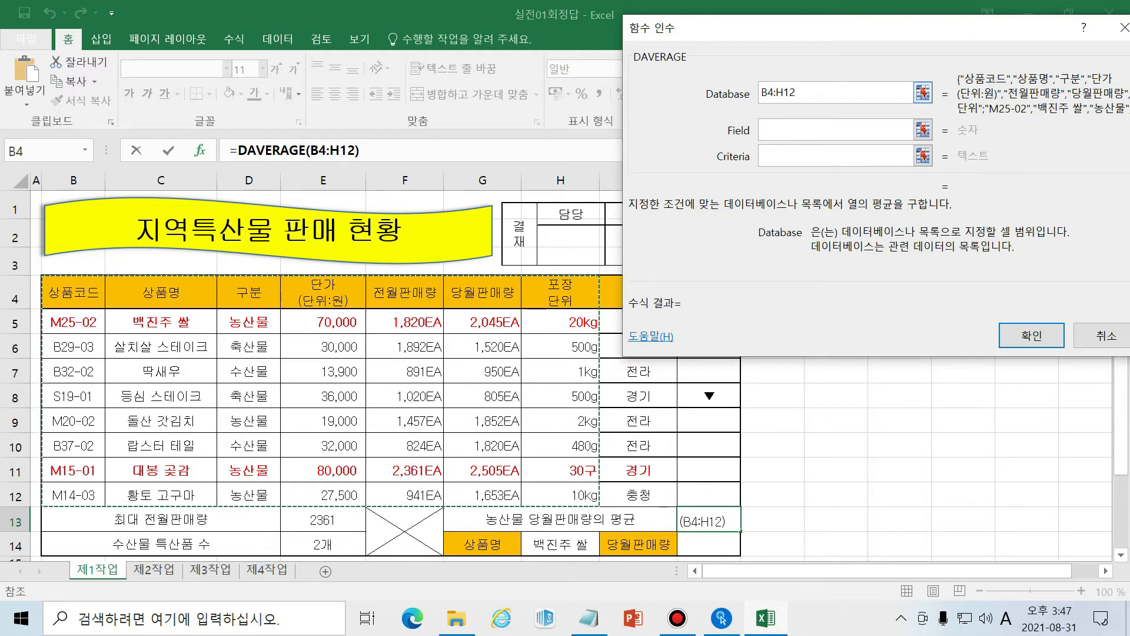
left_click(812, 92)
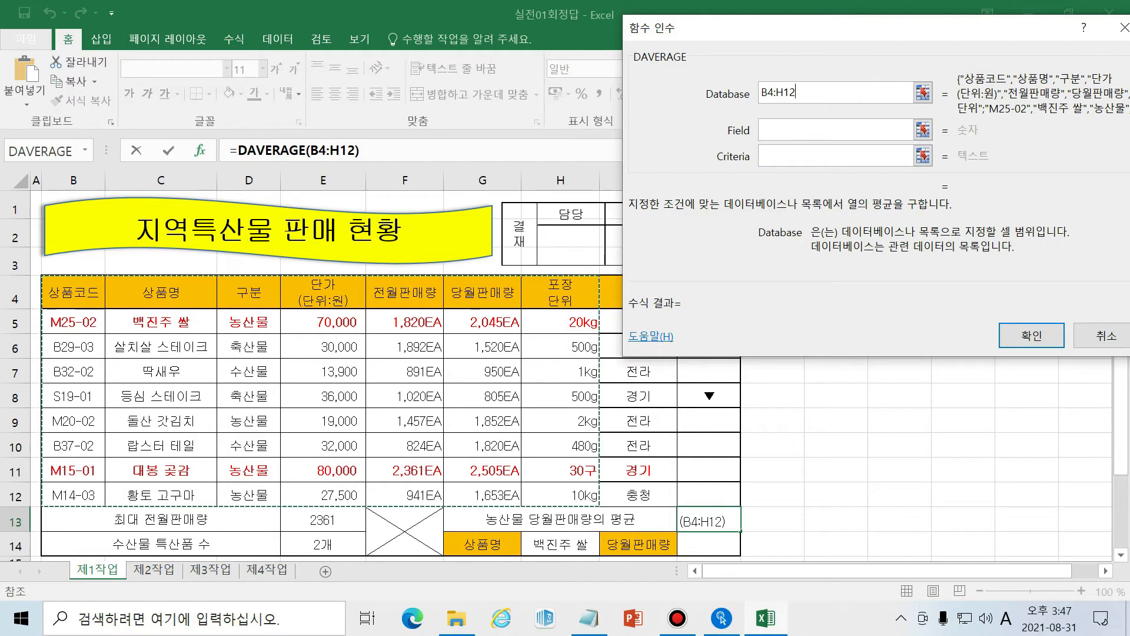
left_click_drag(91, 289, 565, 495)
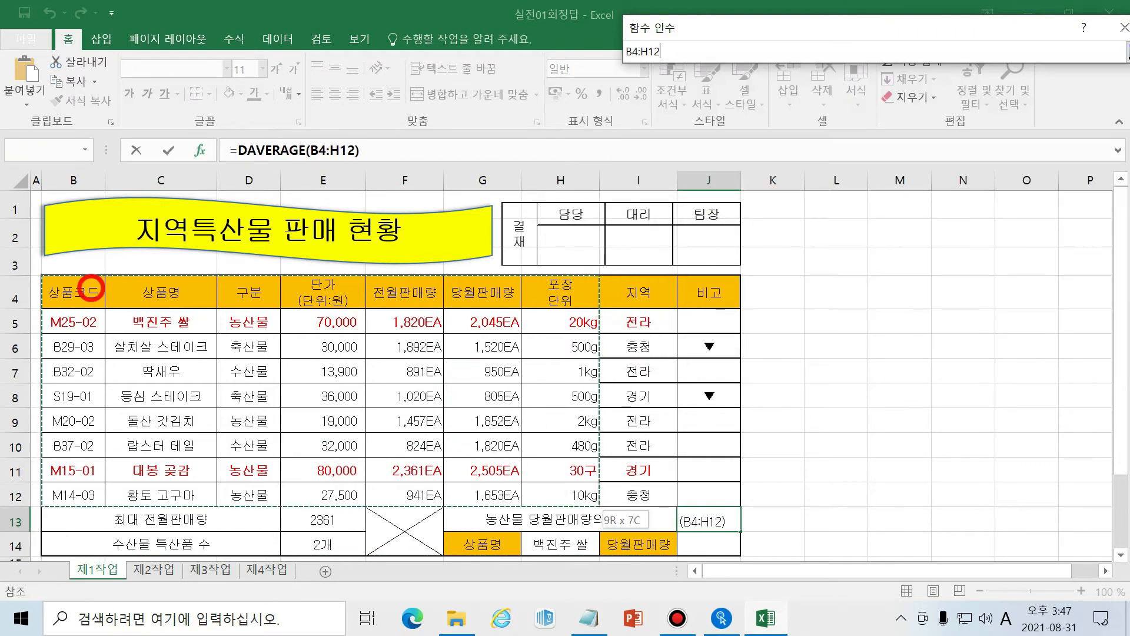
- Try the ranges B4:J12, B13:J14 and B4:J14 as the DAVERAGE Database argument
left_click_drag(79, 293, 707, 495)
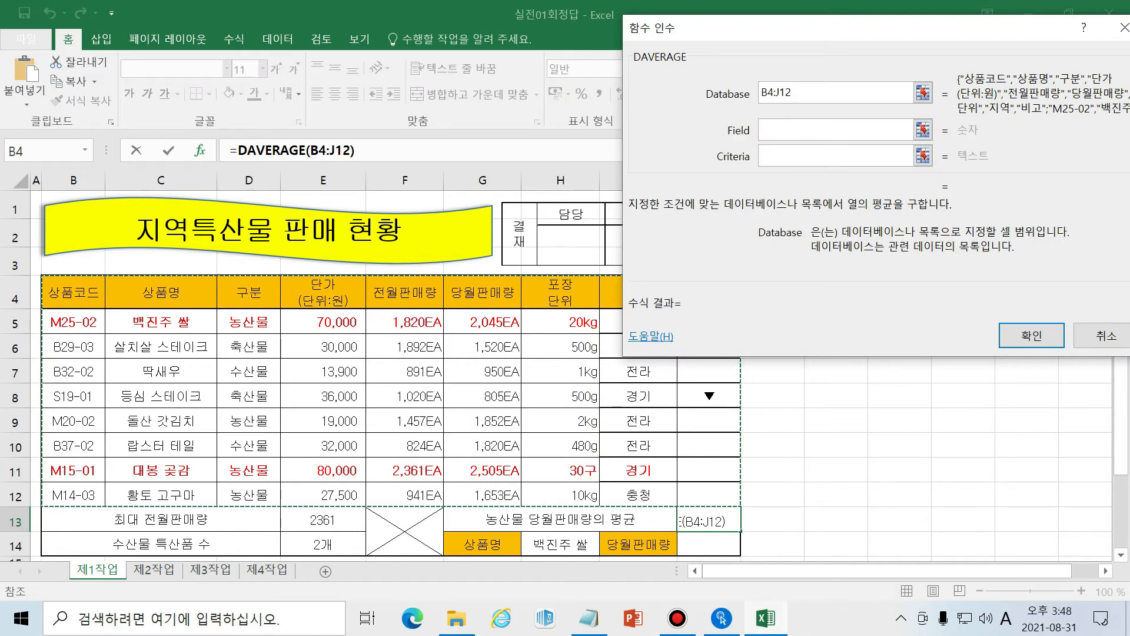
left_click_drag(77, 296, 706, 542)
left_click_drag(69, 518, 706, 489)
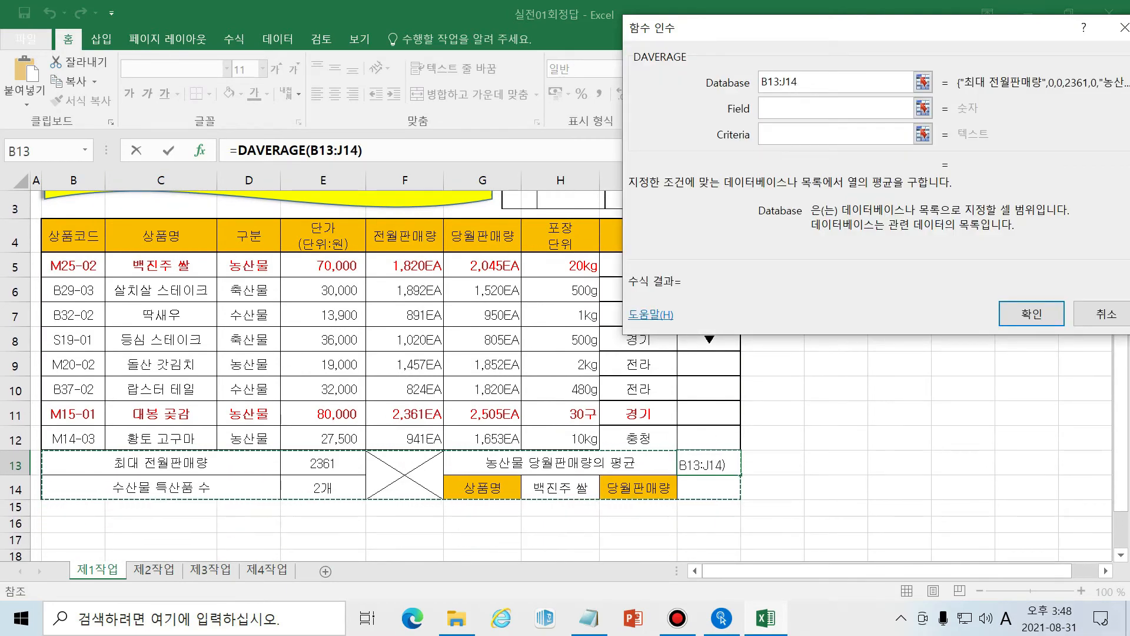
left_click_drag(72, 240, 718, 490)
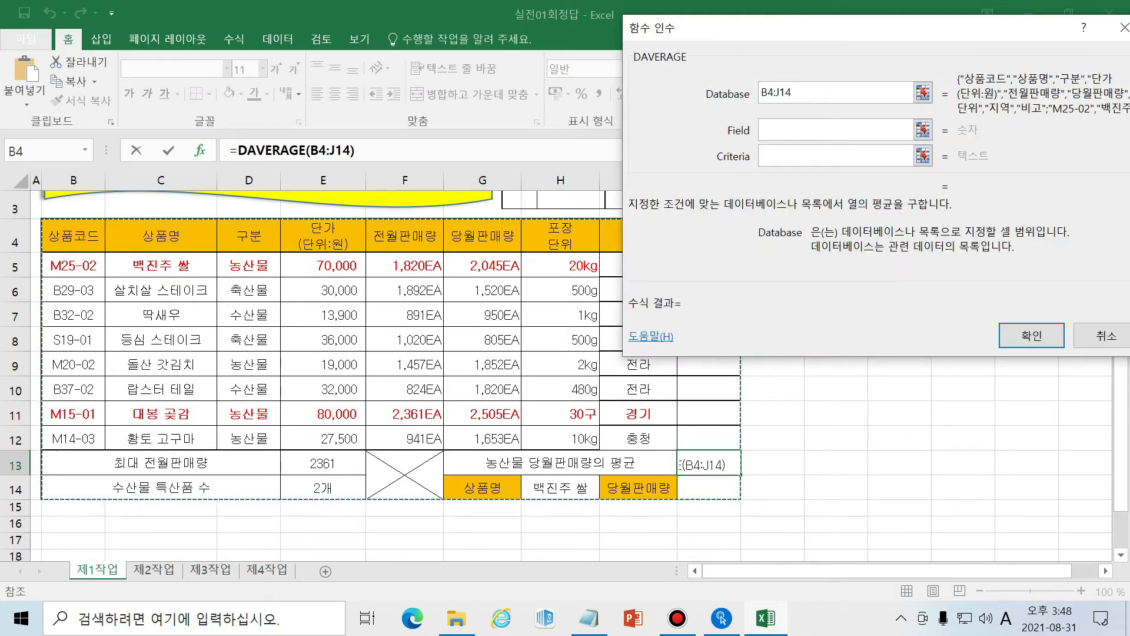
- Go through the table's header cells in row 4 from 상품코드 to 포장단위 as the Database reference
left_click(70, 237)
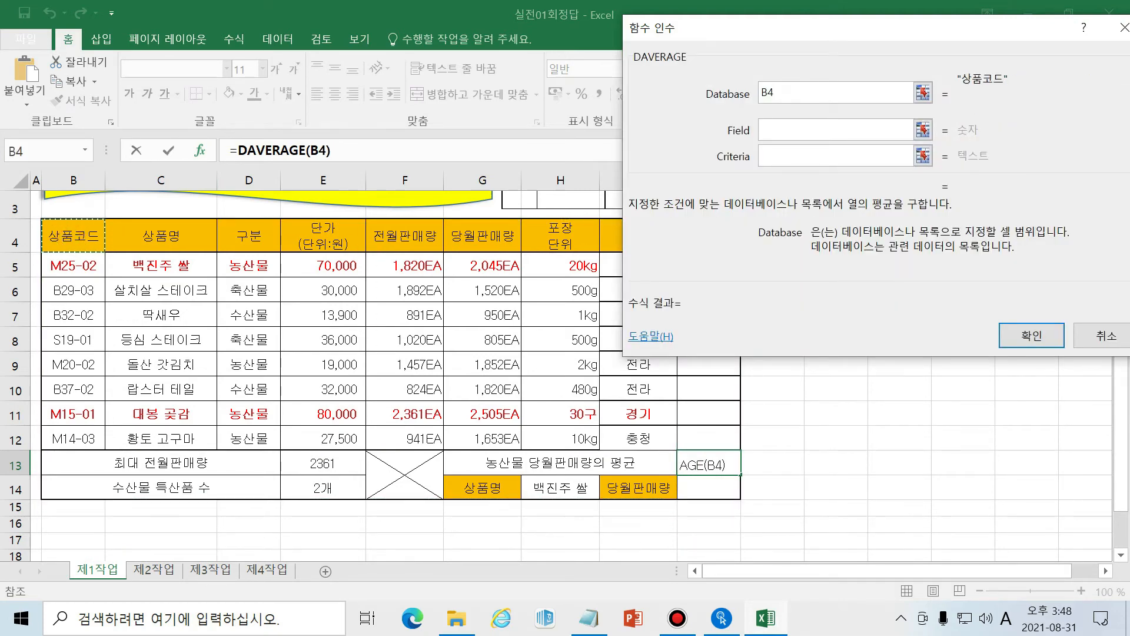
left_click(154, 238)
left_click(290, 239)
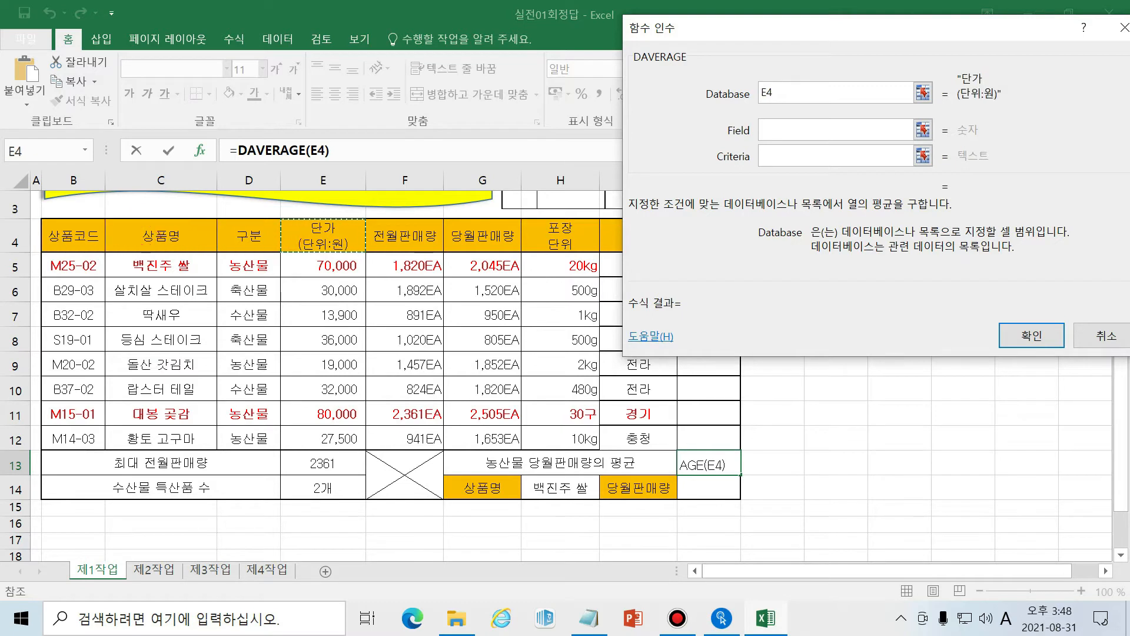
left_click(407, 237)
left_click(481, 237)
left_click(563, 236)
- Set the Database argument to B4:H12, the table with its headers from 상품코드 to 포장단위
left_click_drag(75, 238, 561, 439)
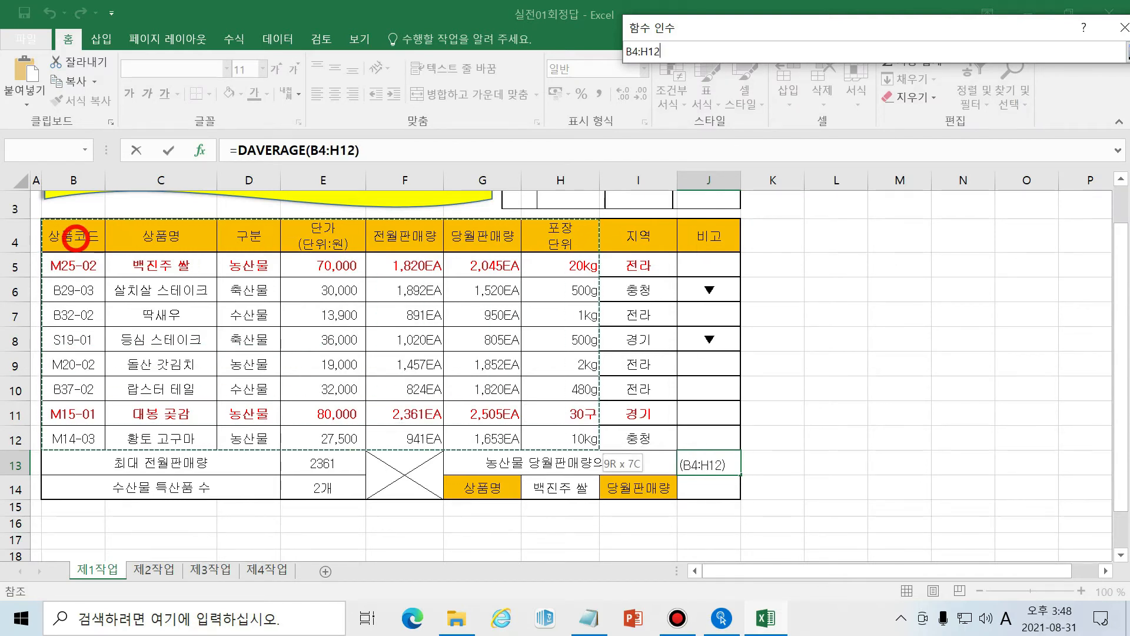
left_click_drag(825, 27, 782, 88)
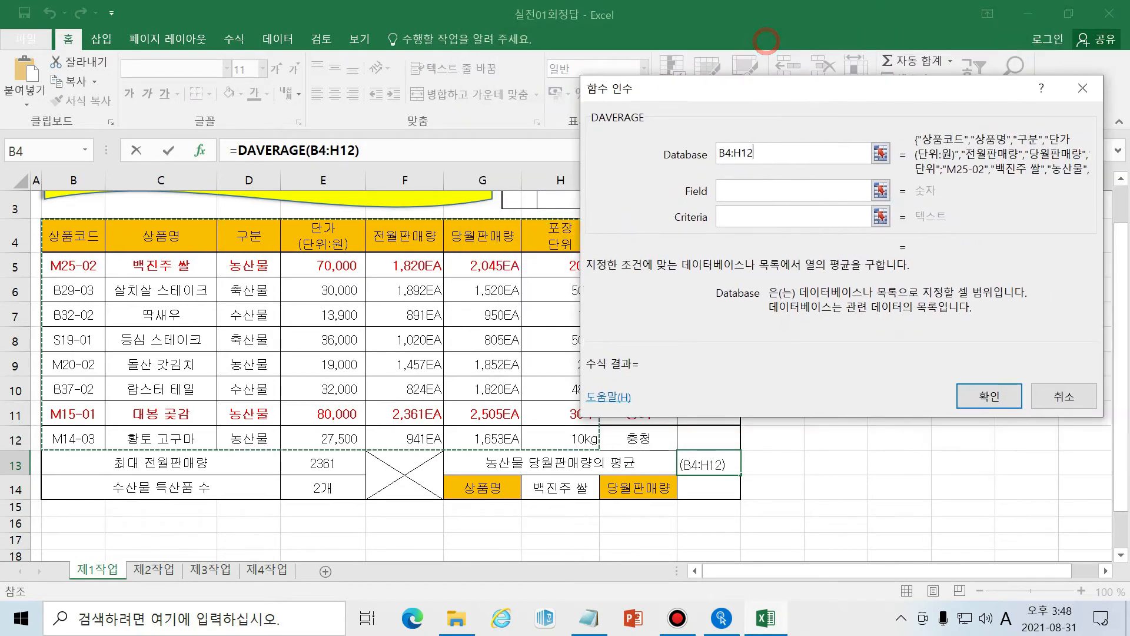
- Try the 당월판매량 cells G5:G12 as the DAVERAGE Field argument and clear it
left_click(793, 191)
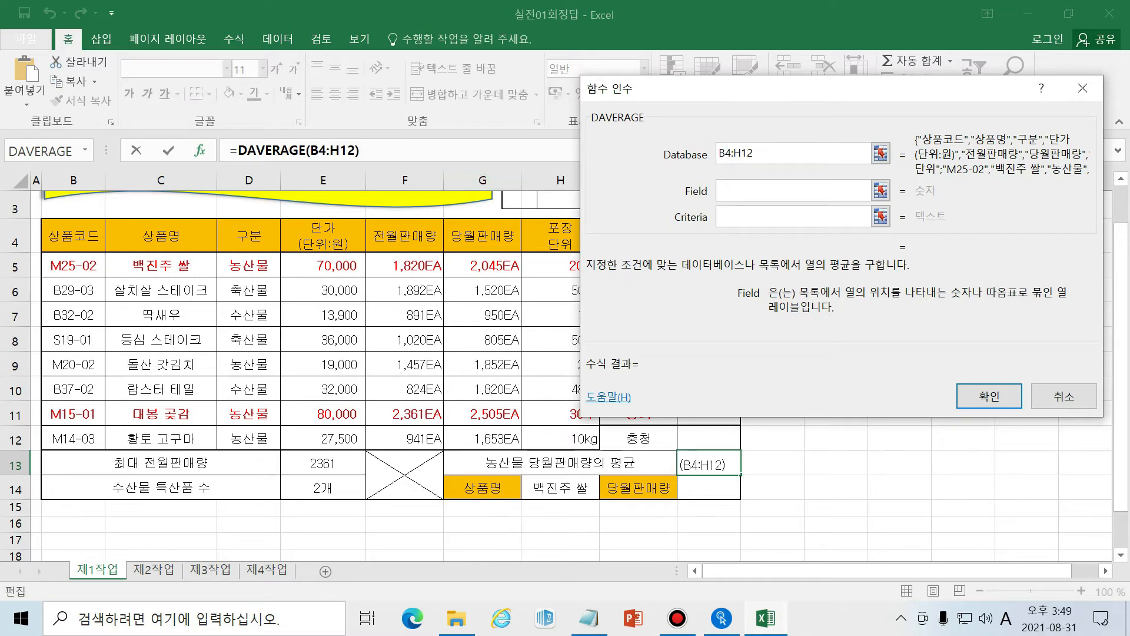
left_click_drag(496, 264, 488, 438)
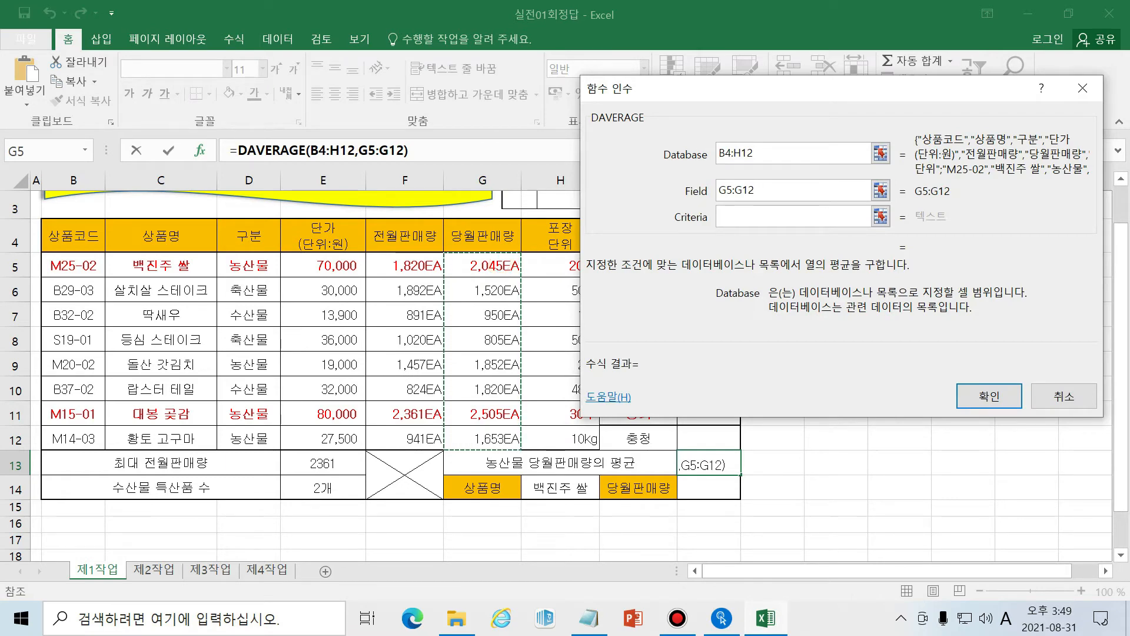
key("shift+Home")
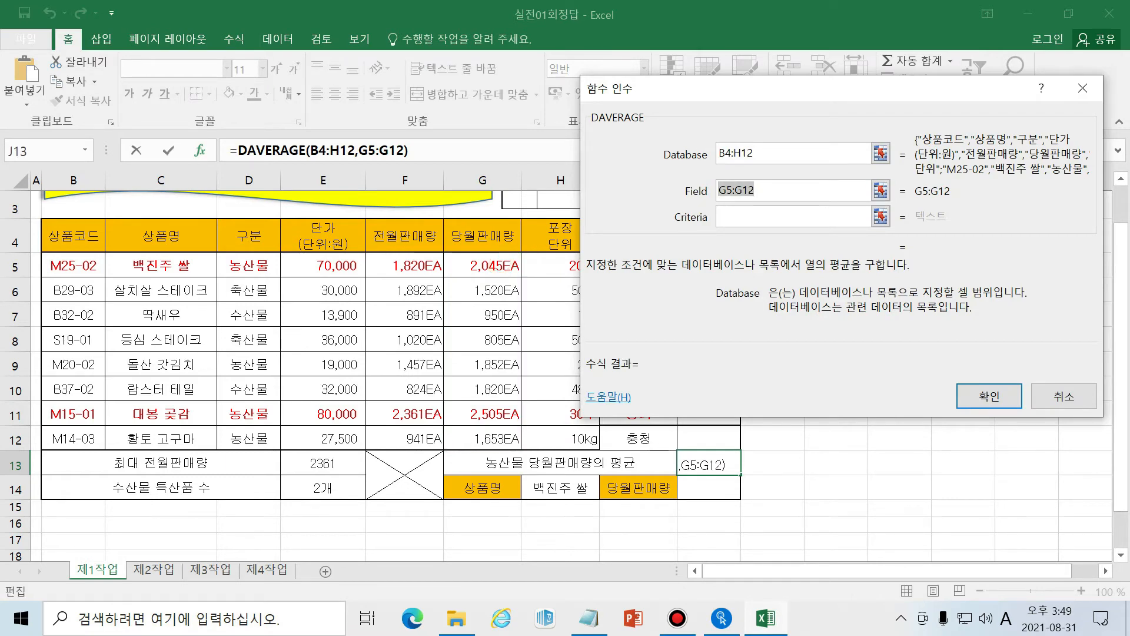
key("BackSpace")
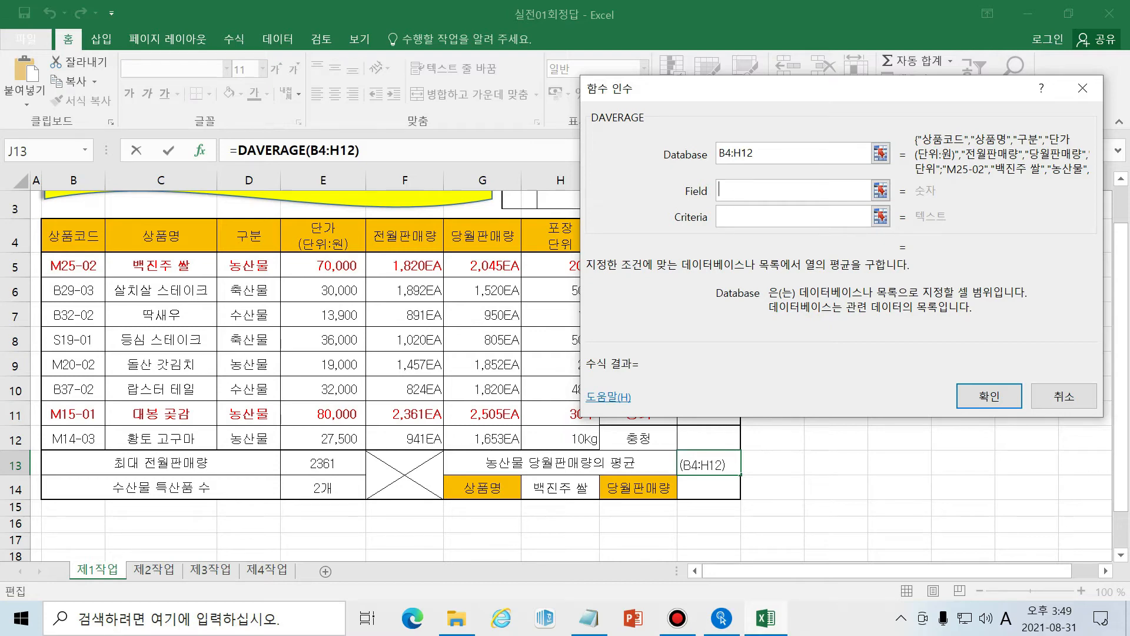
- Try the header cell G4 and the table range B4:H12 as the Field argument, and clear it
left_click(482, 237)
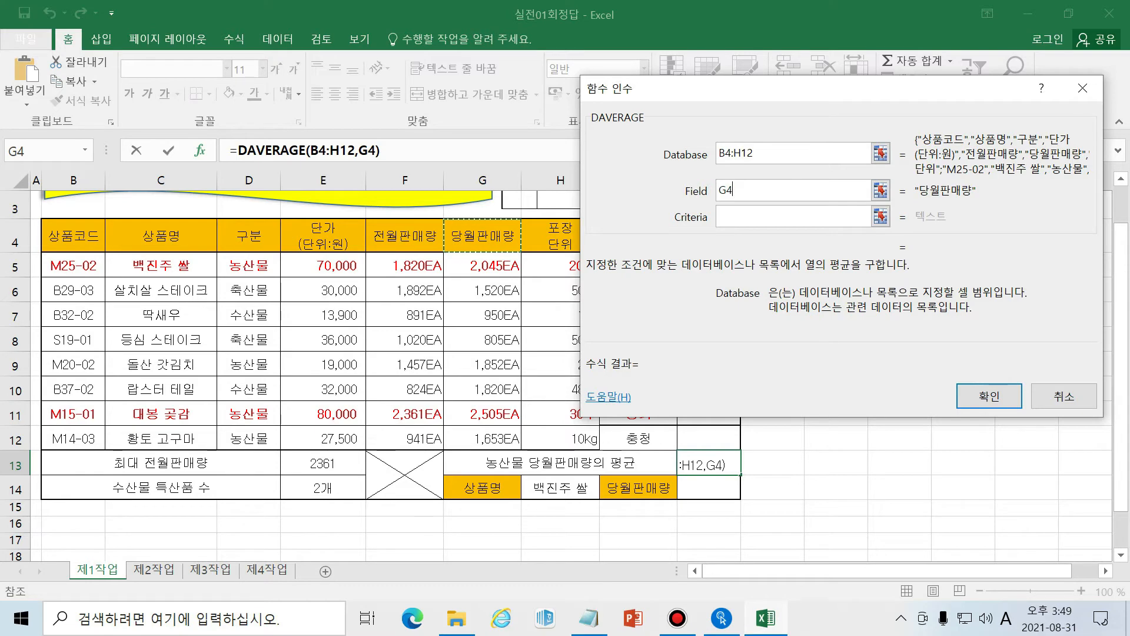
left_click_drag(65, 235, 559, 439)
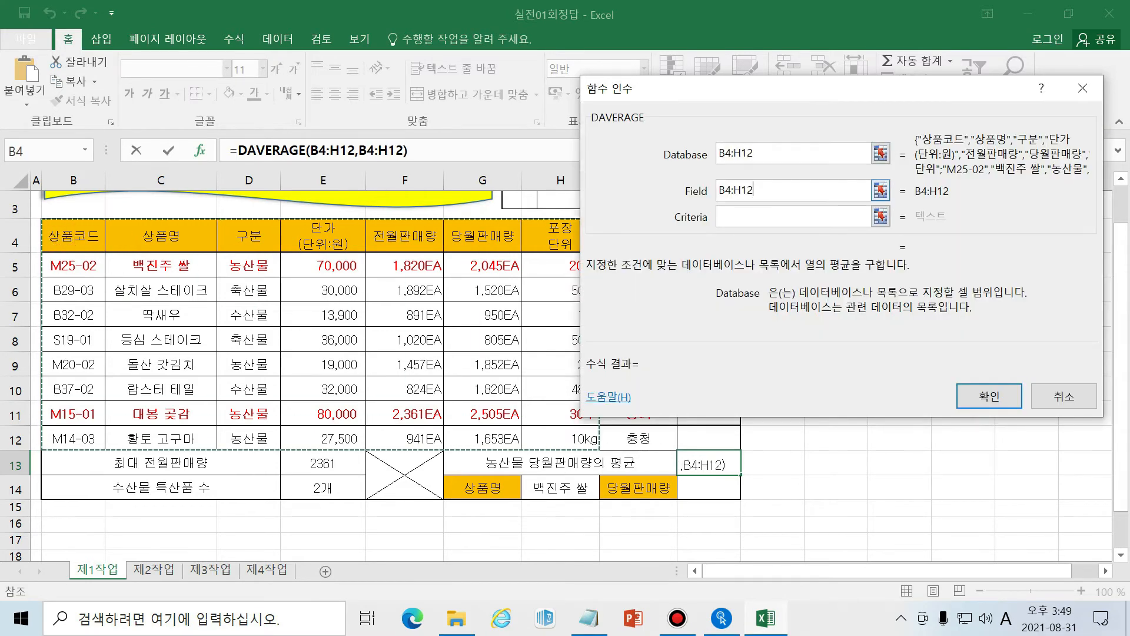
left_click_drag(759, 190, 717, 191)
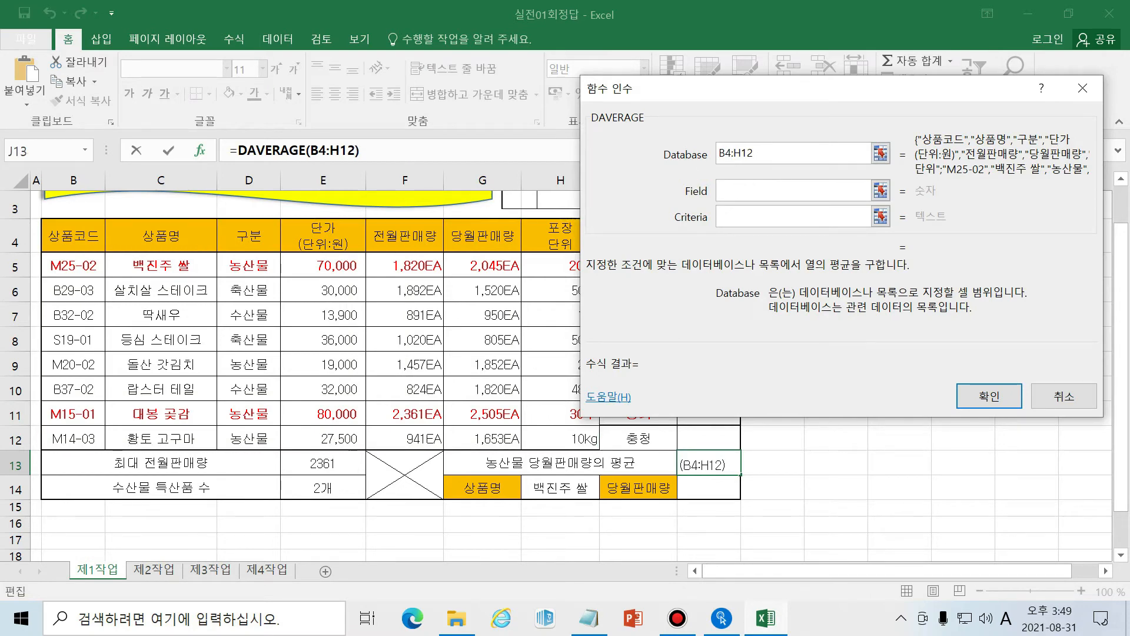
- Try whole worksheet columns from B to G one after another as the Field argument
left_click(87, 178)
left_click(135, 182)
left_click(239, 181)
left_click(330, 180)
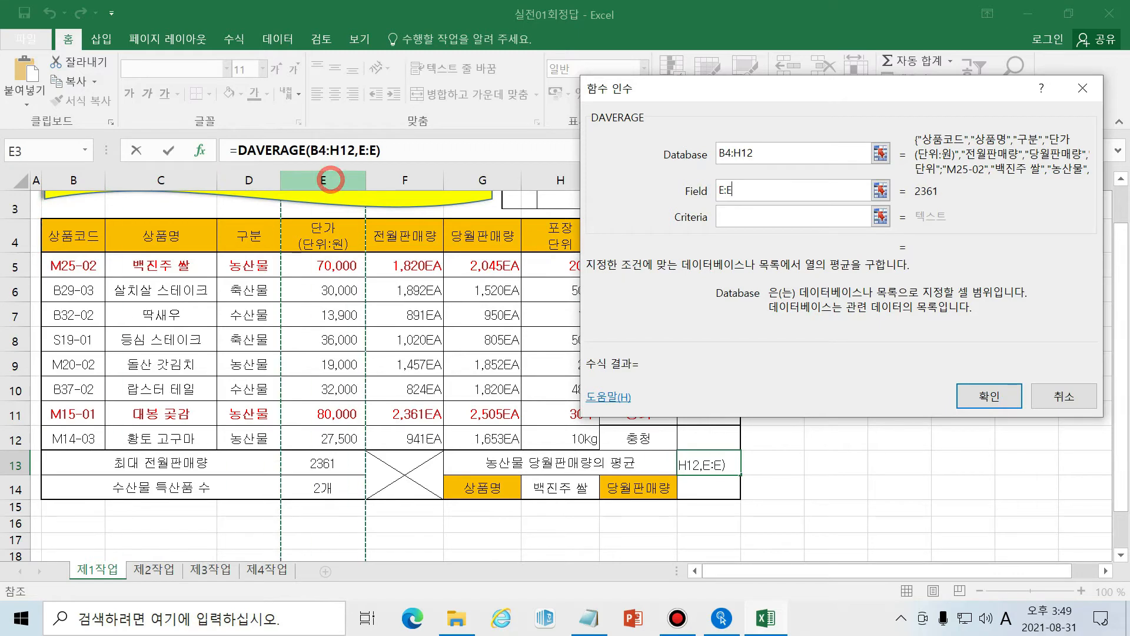
left_click(406, 180)
left_click(493, 177)
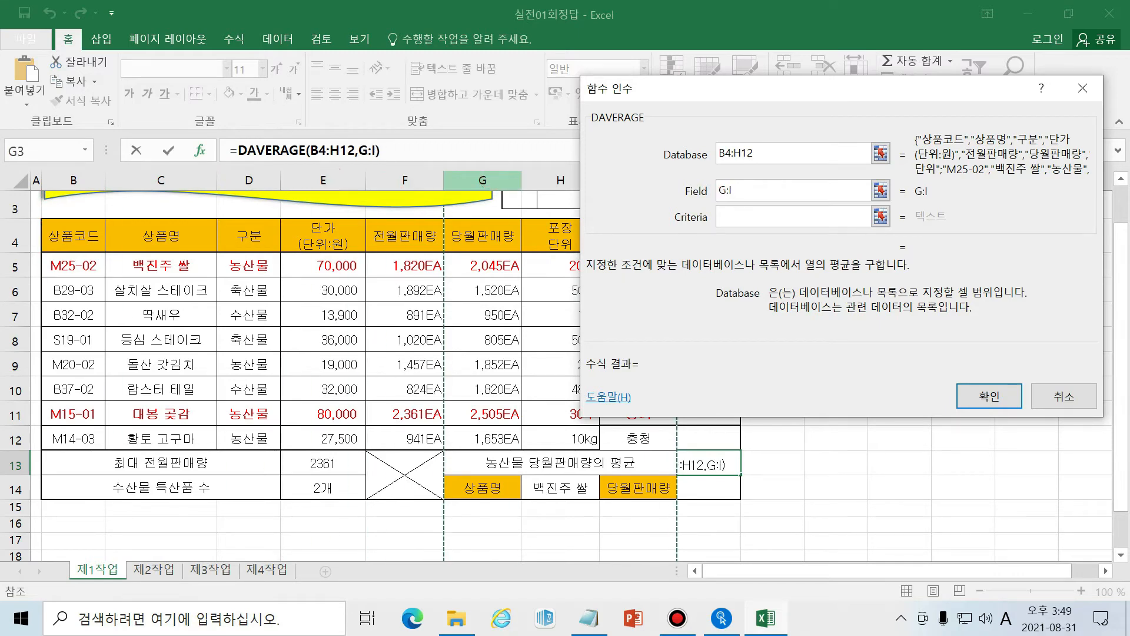
- Try the column number 6 as the DAVERAGE Field argument
left_click_drag(483, 238, 489, 414)
left_click_drag(719, 190, 876, 190)
type("6")
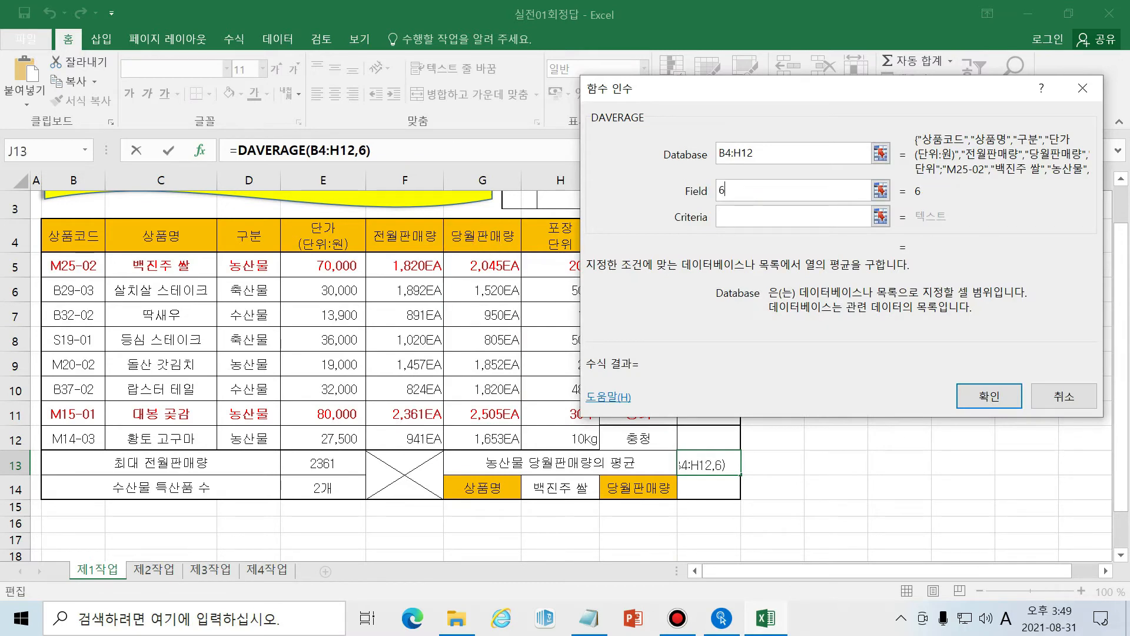
- Set the DAVERAGE Field argument to the 당월판매량 header cell G4
key("BackSpace")
left_click(498, 248)
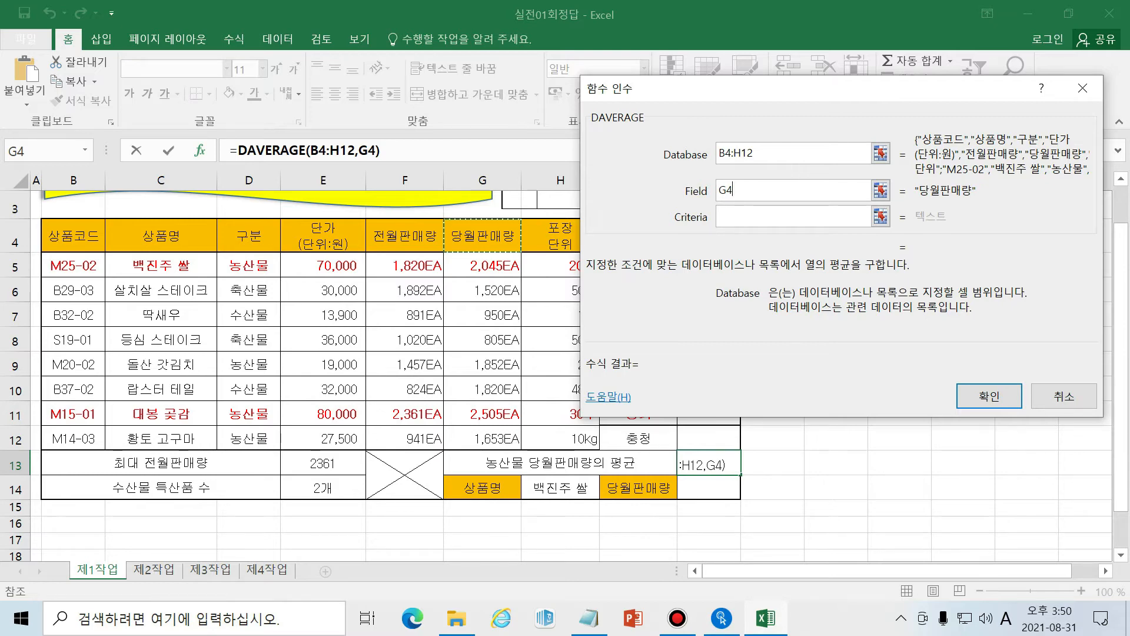
left_click_drag(760, 89, 789, 97)
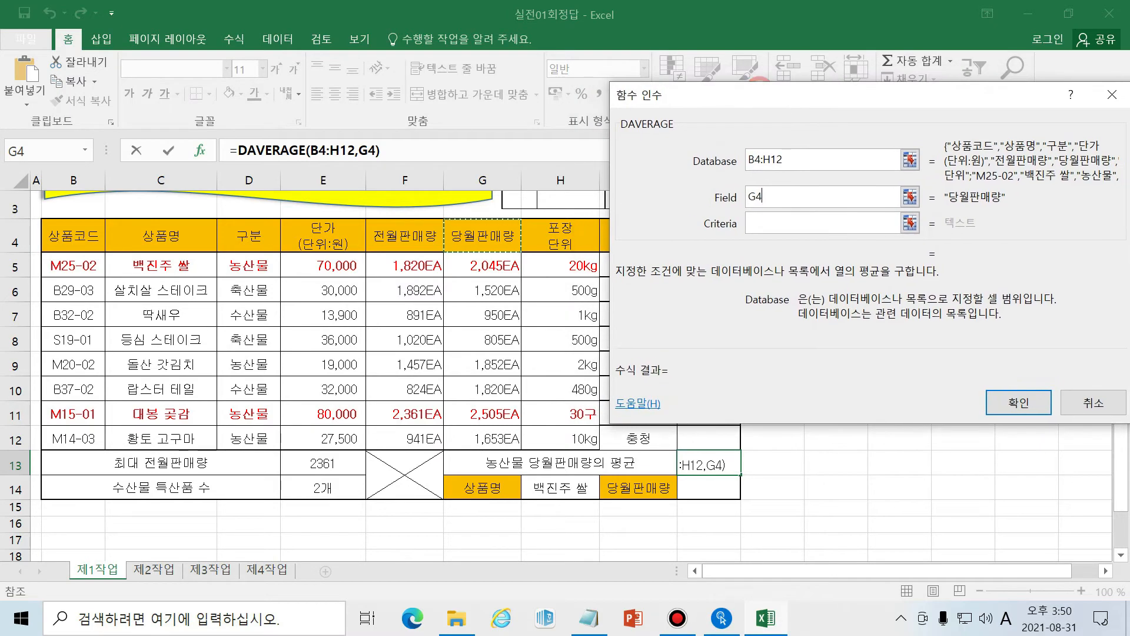
- Try the text "농산물" as the DAVERAGE Criteria argument
left_click(821, 223)
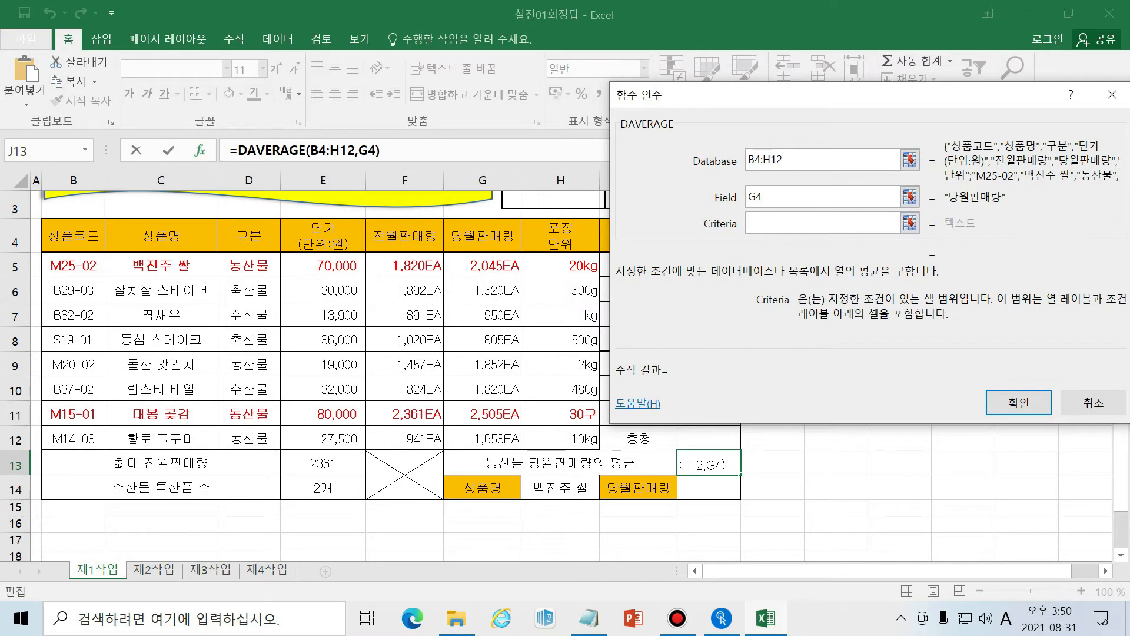
type("\"q")
key("BackSpace")
key("Hangul")
type("수산물")
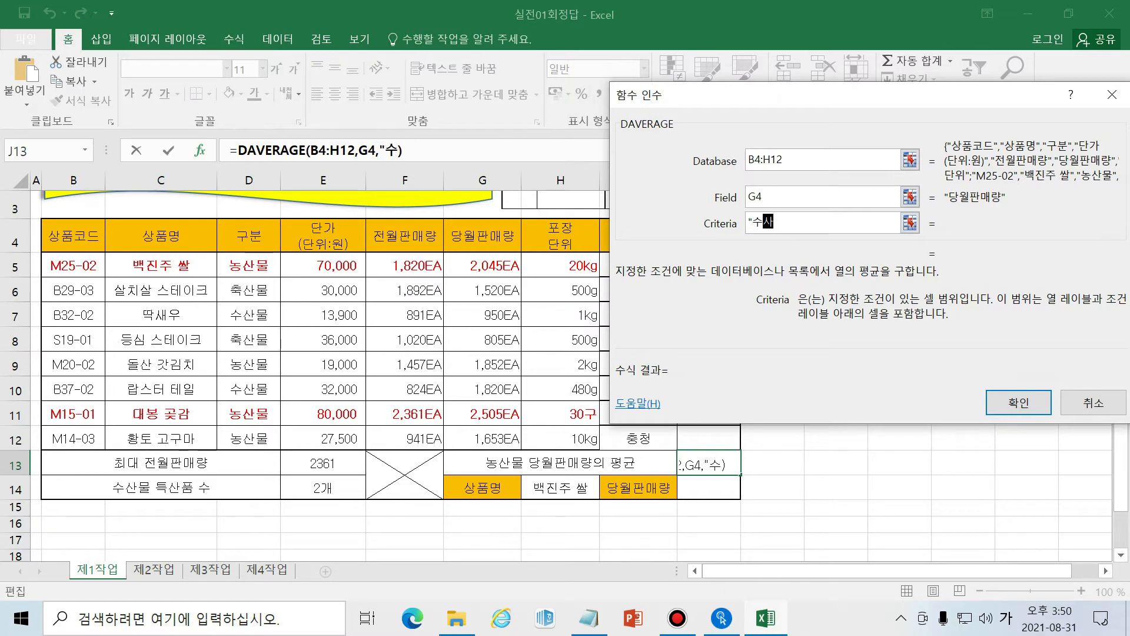
type("\"")
key("BackSpace")
key("BackSpace")
key("BackSpace")
key("BackSpace")
type("농ㅅ")
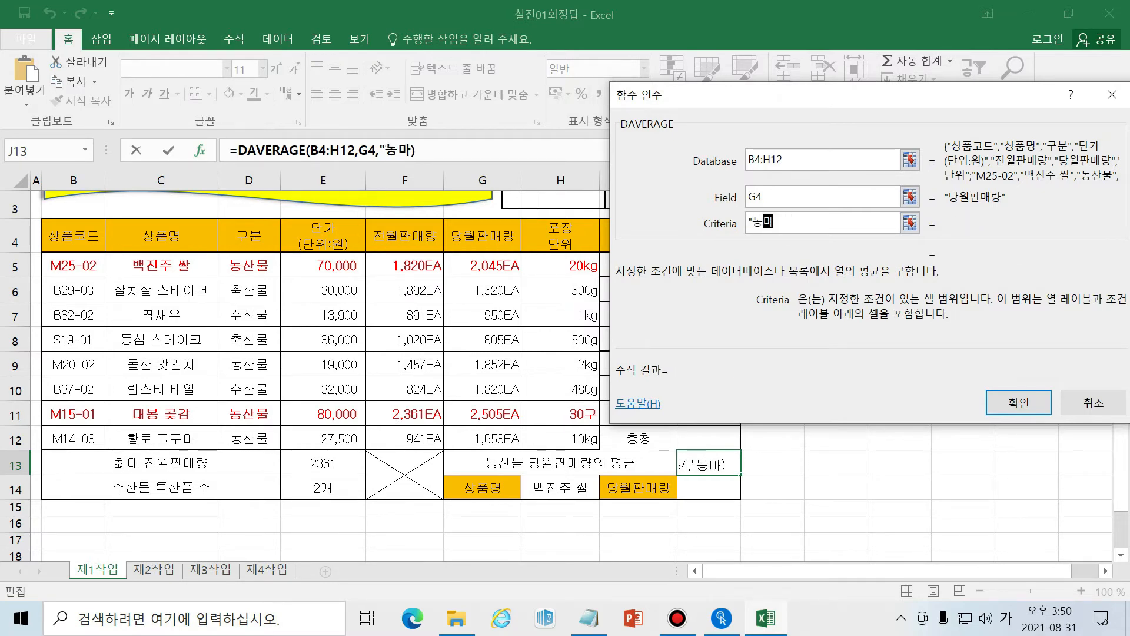
type("산물\"")
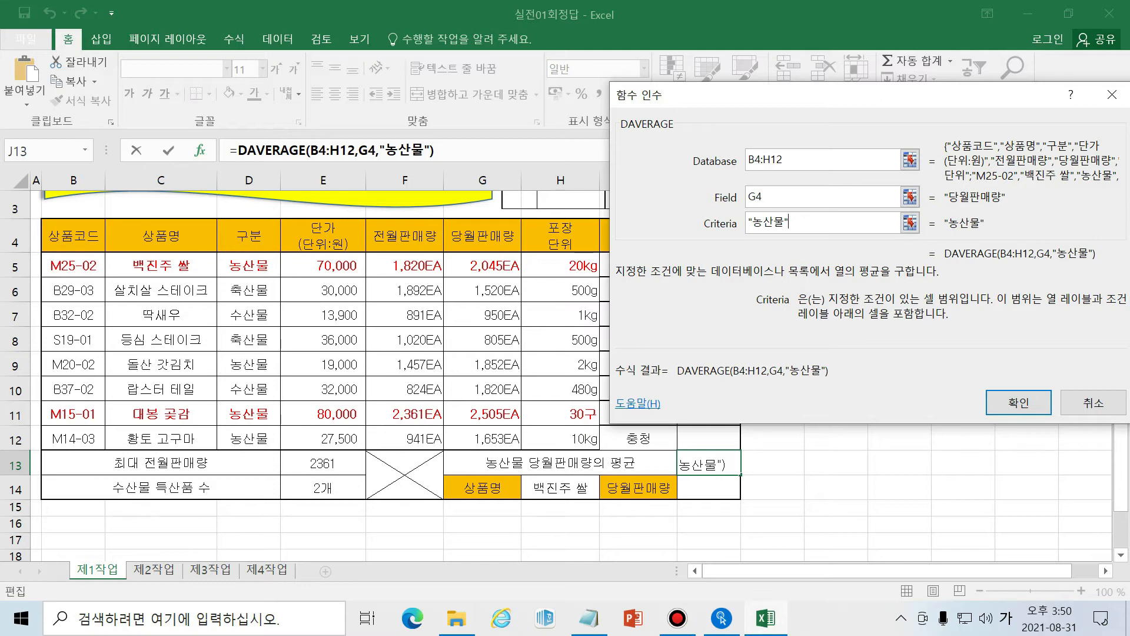
- Try the expression 구분="농산물" as the Criteria argument, and clear it
key("shift+Home")
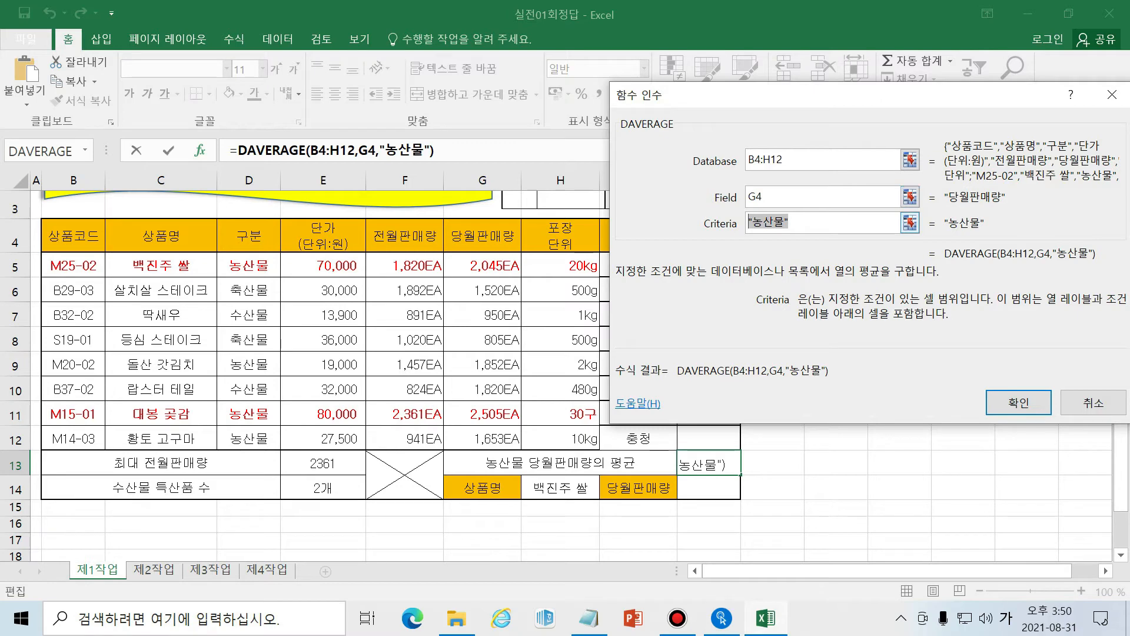
type("ㄱ분=농")
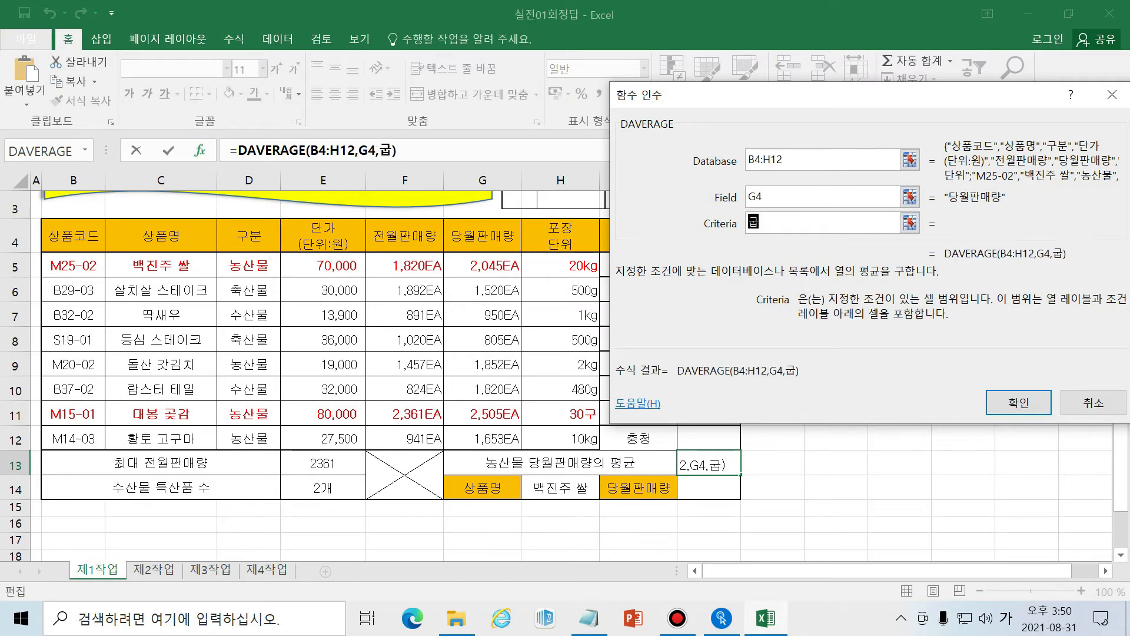
type("산물")
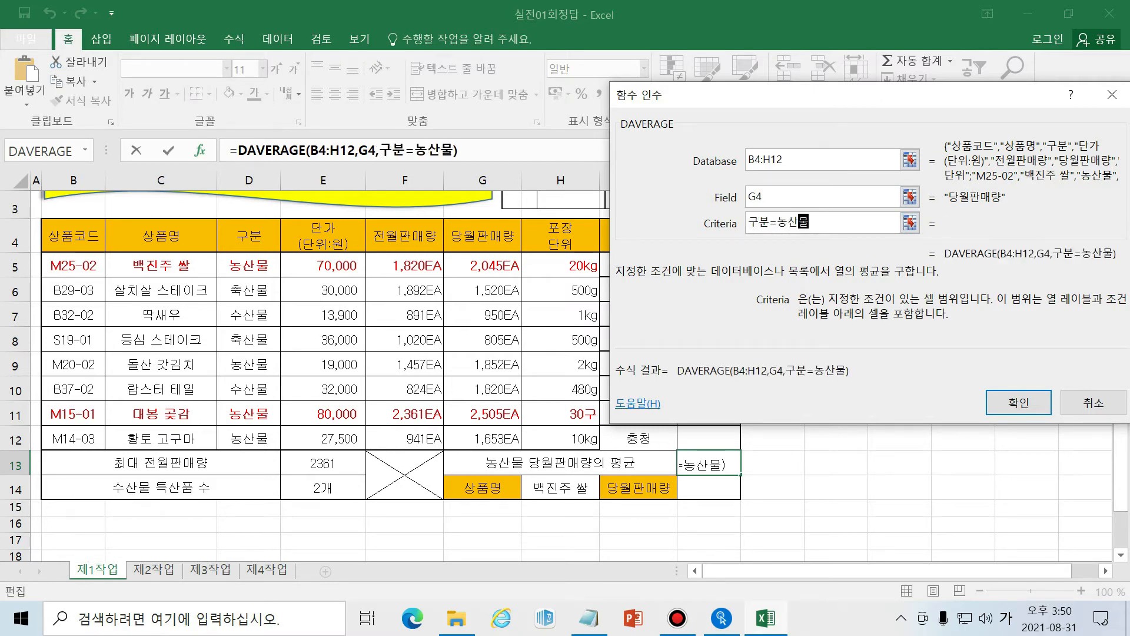
type("\"")
key("Left")
key("Left")
key("Left")
key("Left")
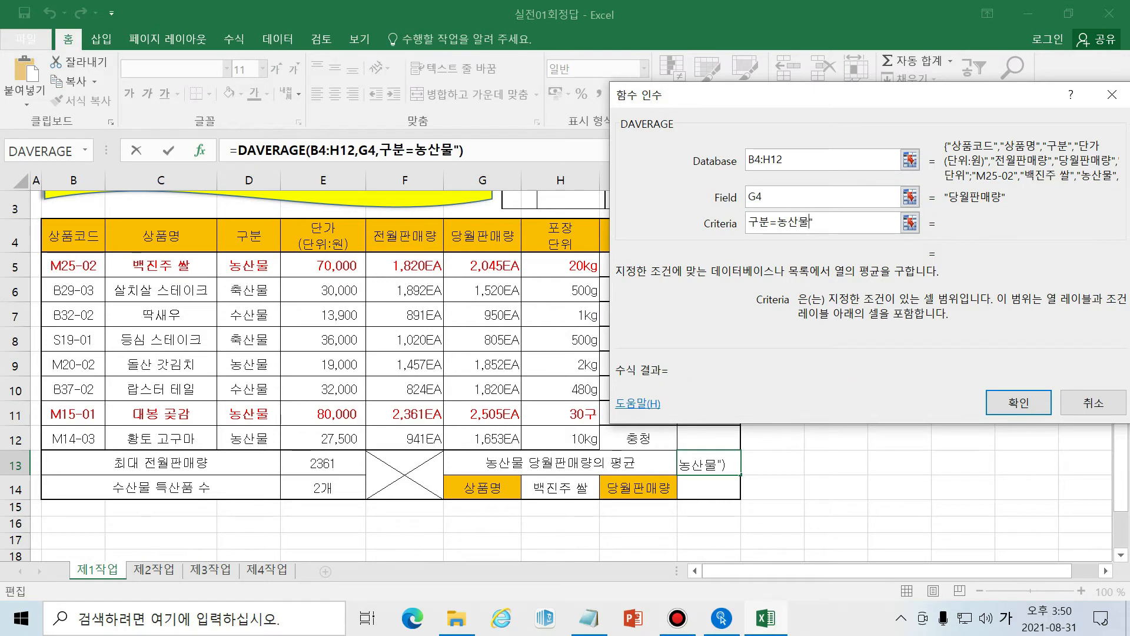
type("\"")
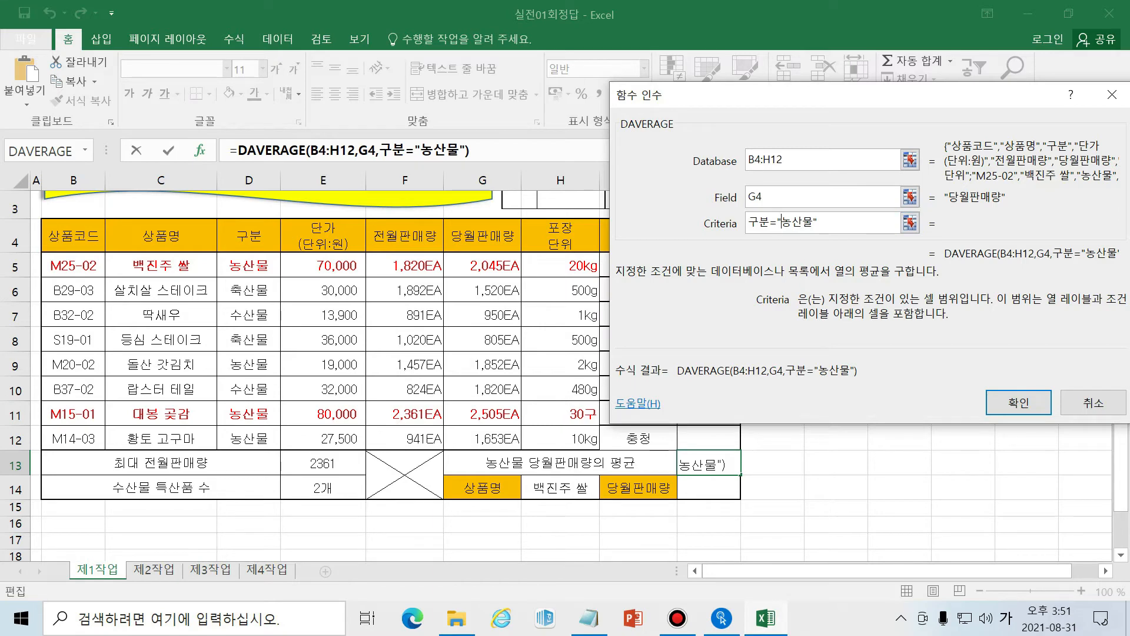
left_click_drag(819, 223, 748, 223)
key("Delete")
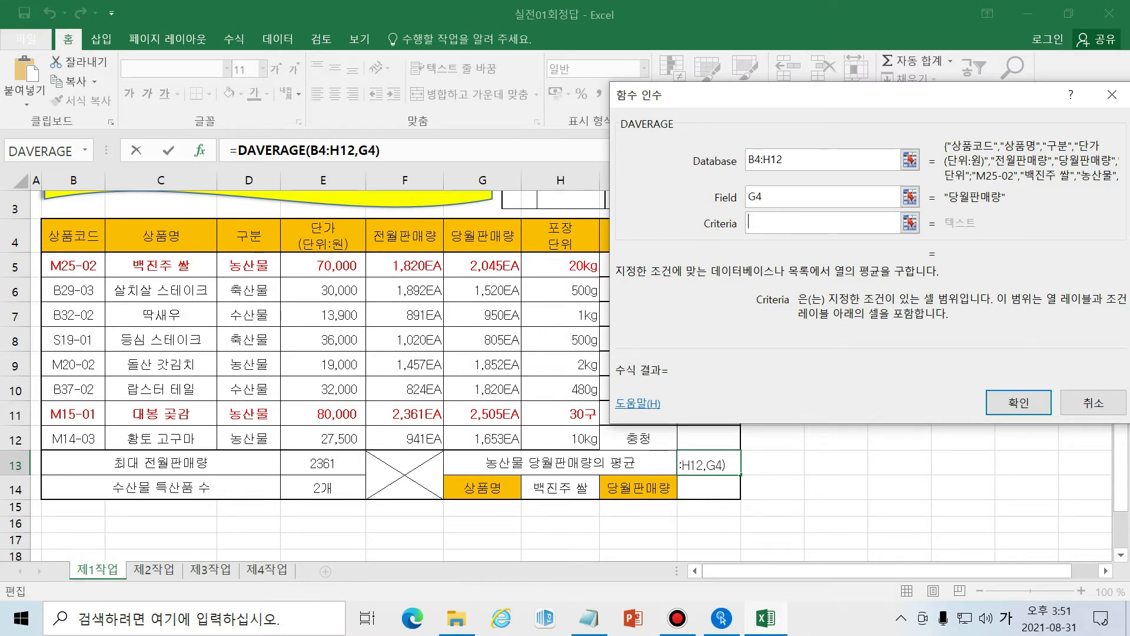
- Set the Criteria argument to D4:D5, the 구분 header with 농산물 below it, and enter the DAVERAGE formula in J13
left_click_drag(824, 94, 827, 92)
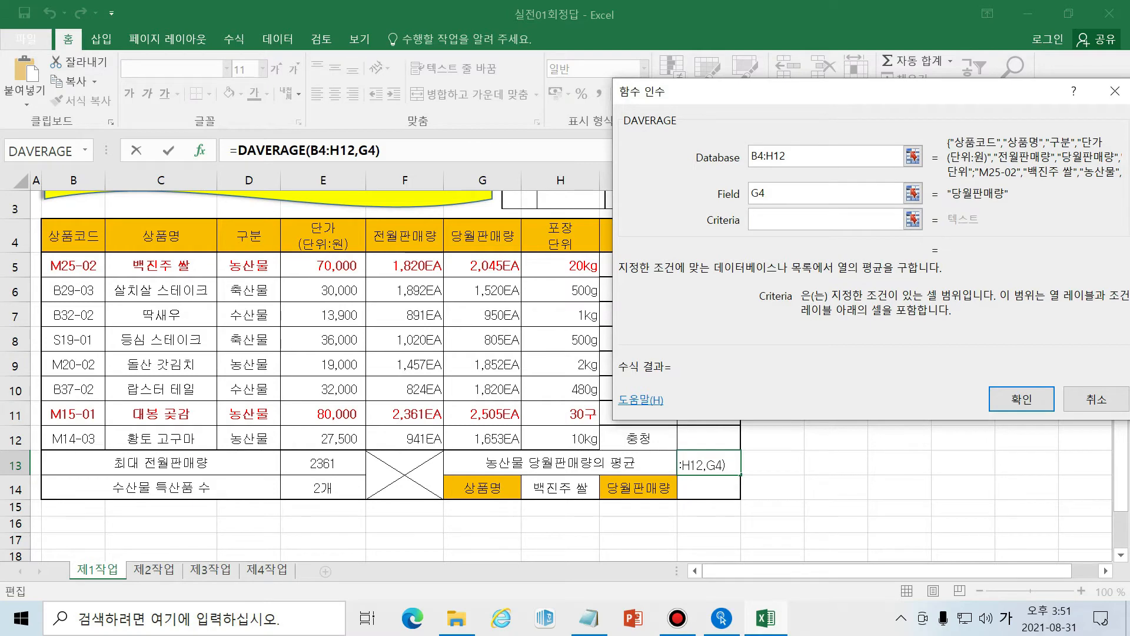
left_click_drag(247, 224, 249, 266)
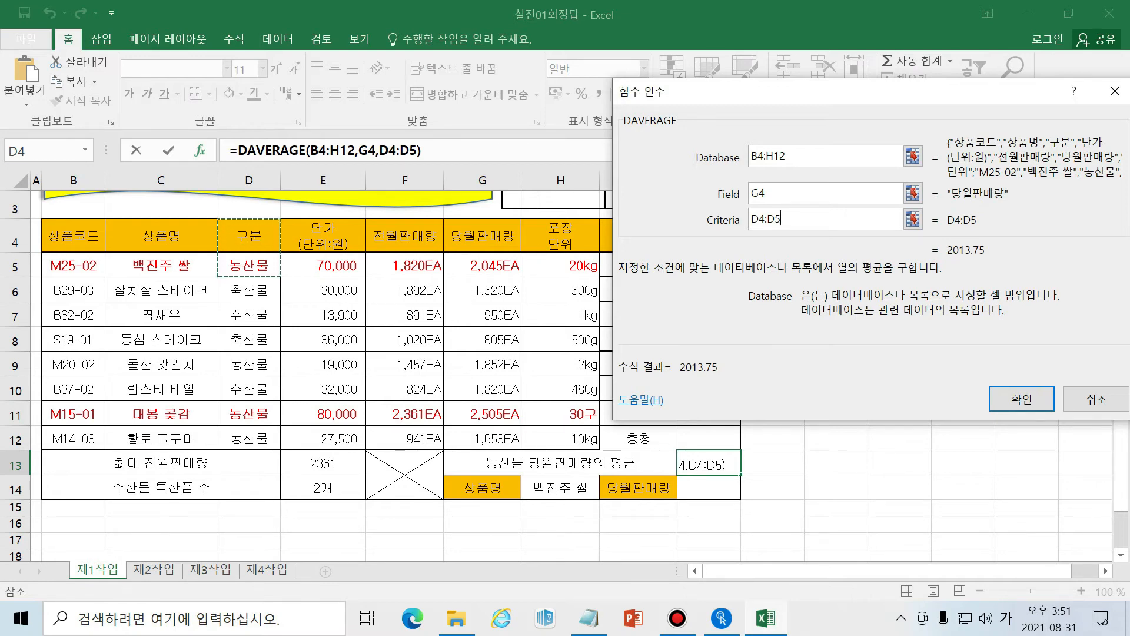
double_click(766, 219)
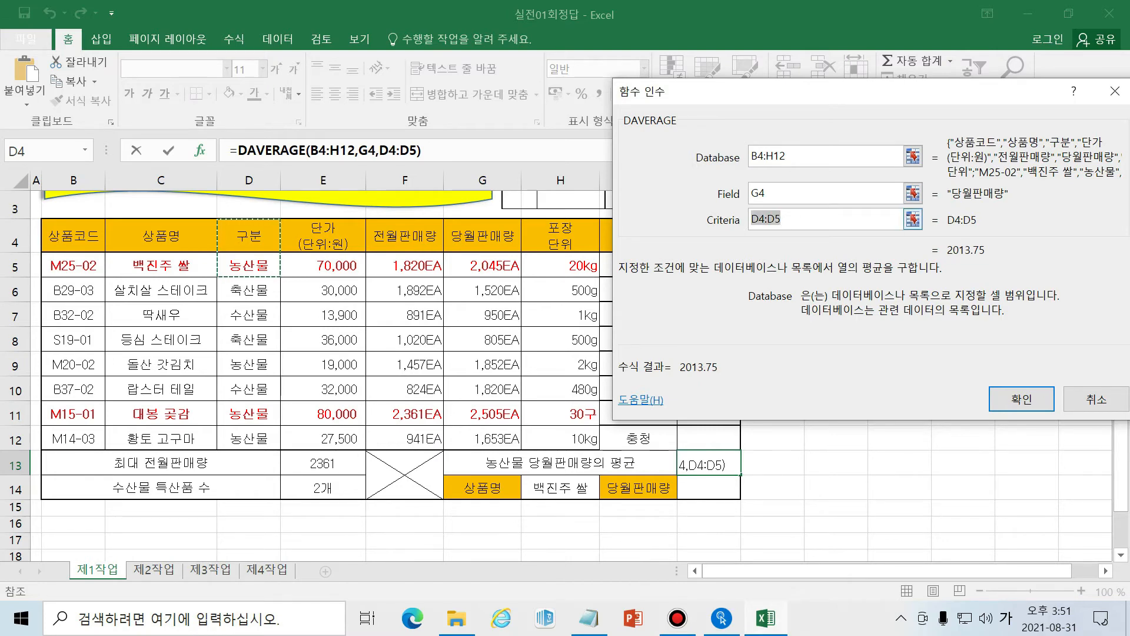
left_click_drag(259, 235, 253, 265)
left_click_drag(789, 219, 747, 220)
key("Delete")
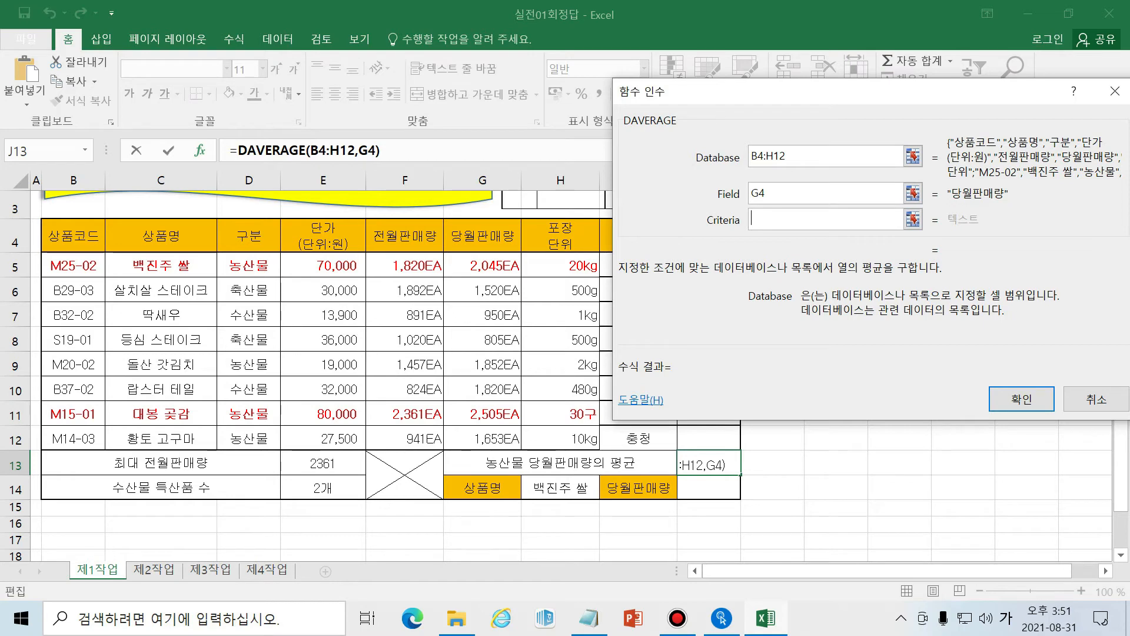
left_click_drag(249, 242, 249, 266)
key("Return")
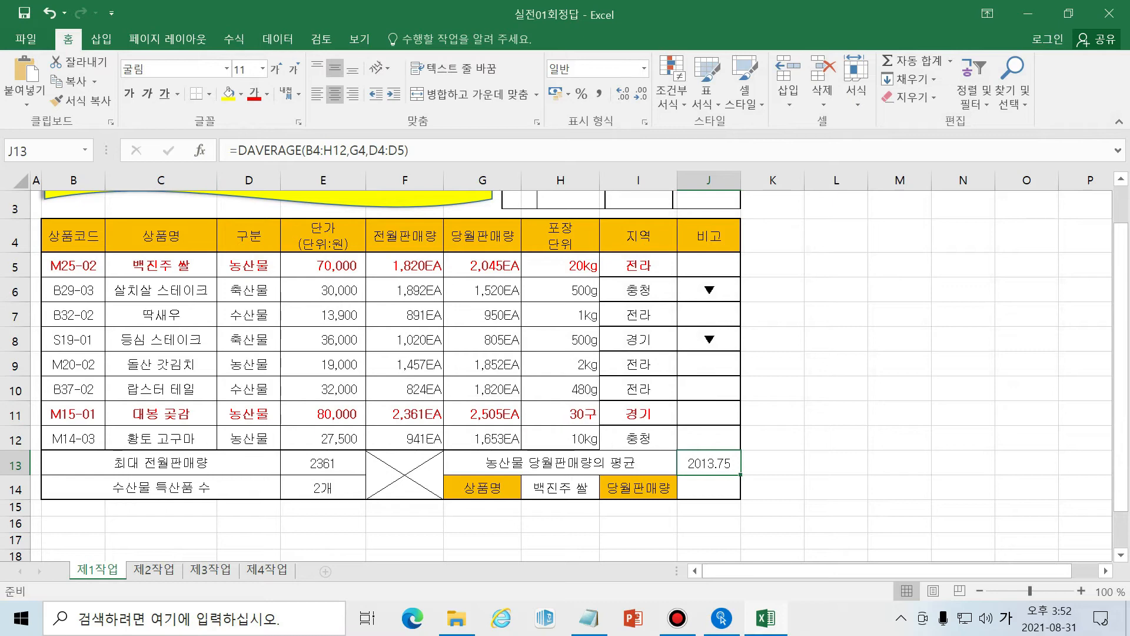
- Reopen the arguments of the DAVERAGE formula in J13 and try D4:D6 as the Criteria range
left_click(199, 147)
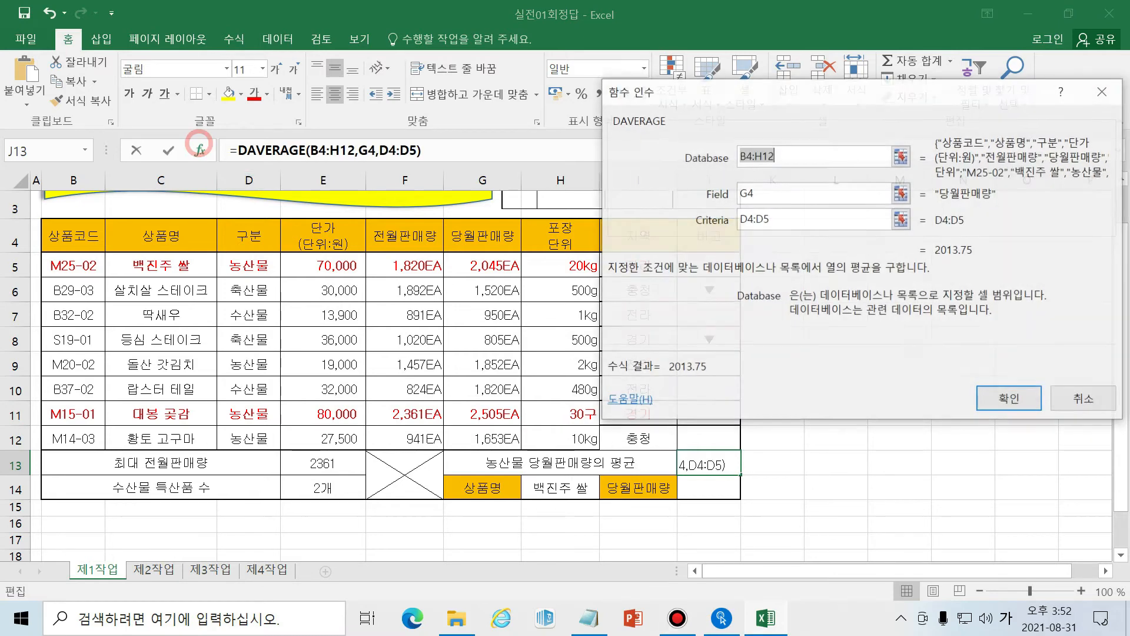
left_click_drag(854, 219, 730, 219)
key("Delete")
left_click_drag(249, 236, 249, 291)
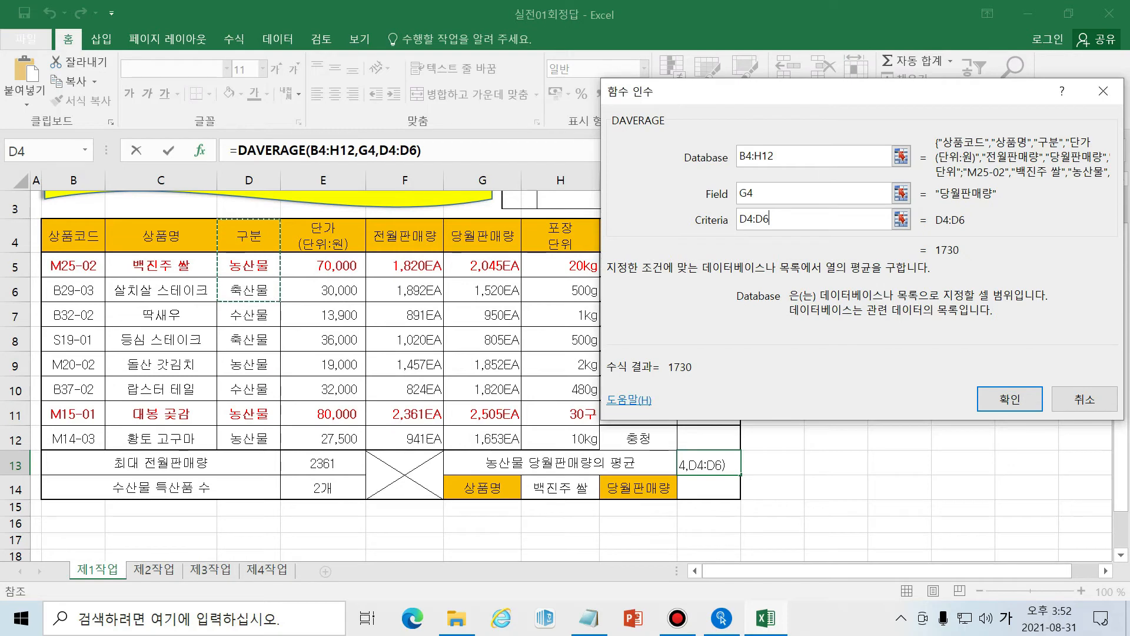
- Try the separate cells D4 and D6 as the Criteria argument of the DAVERAGE formula
left_click_drag(776, 219, 738, 219)
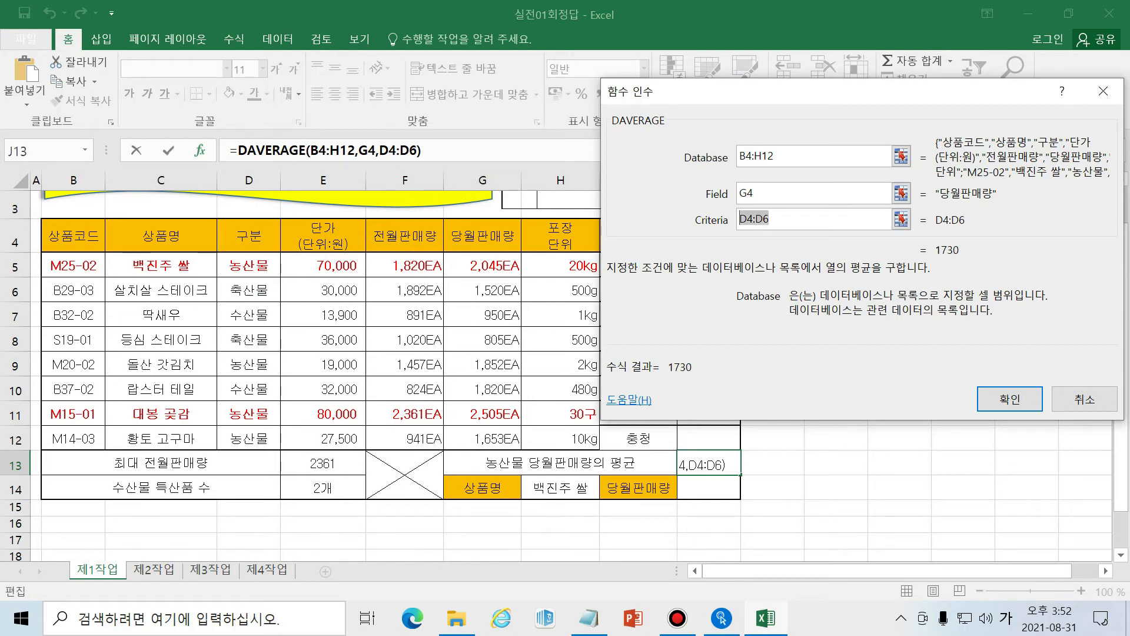
key("BackSpace")
left_click(249, 236)
left_click(251, 297, "ctrl")
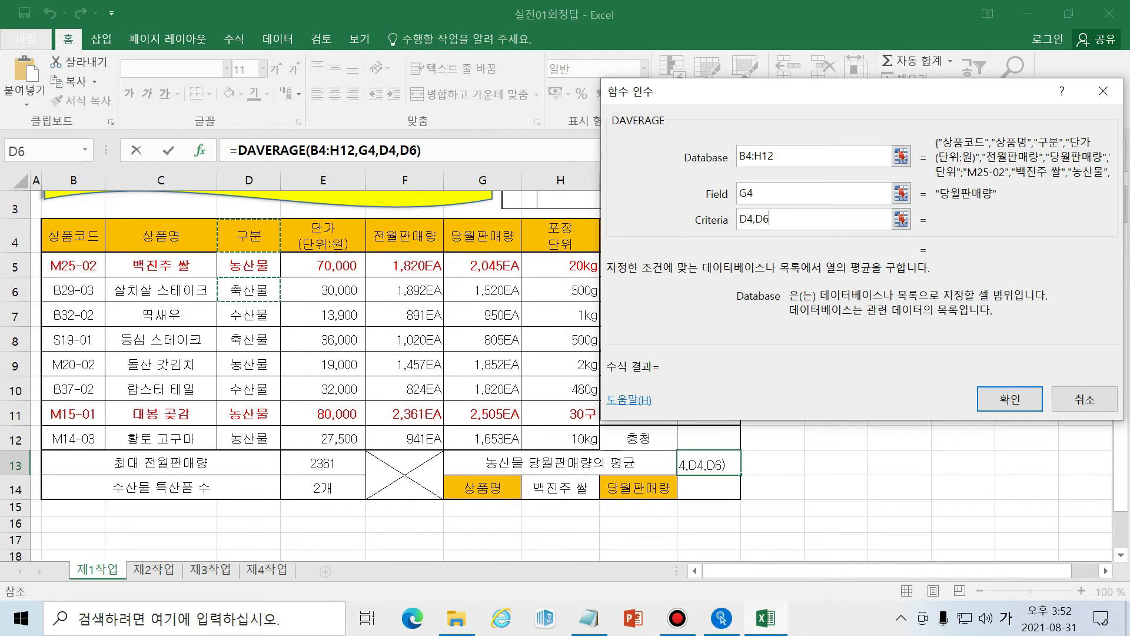
left_click_drag(776, 219, 739, 219)
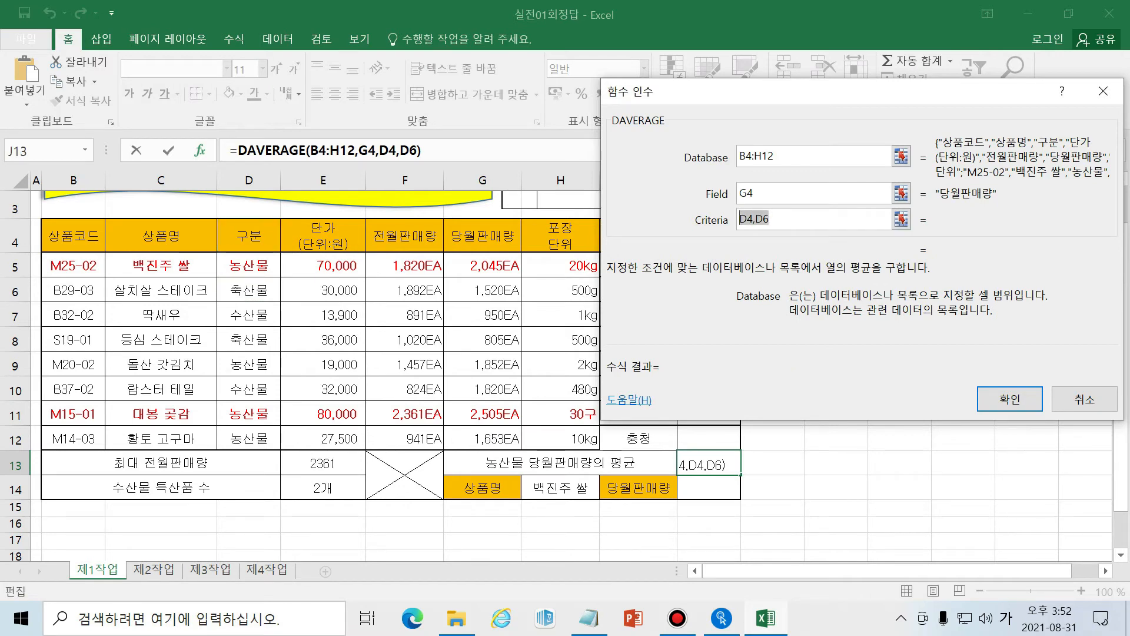
left_click(1010, 398)
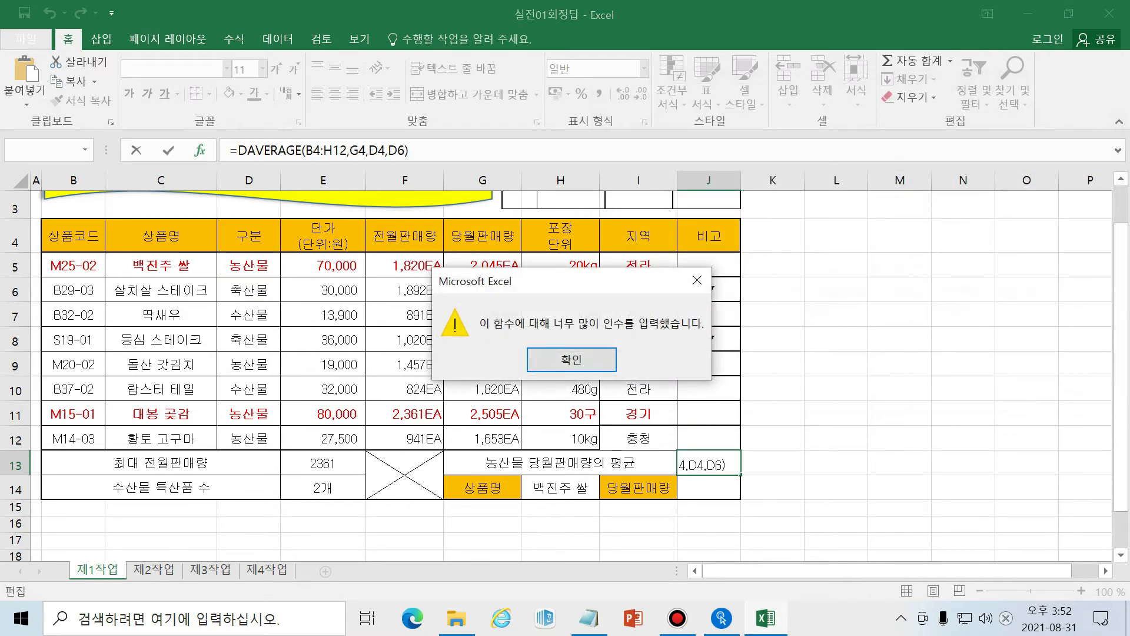
left_click(564, 359)
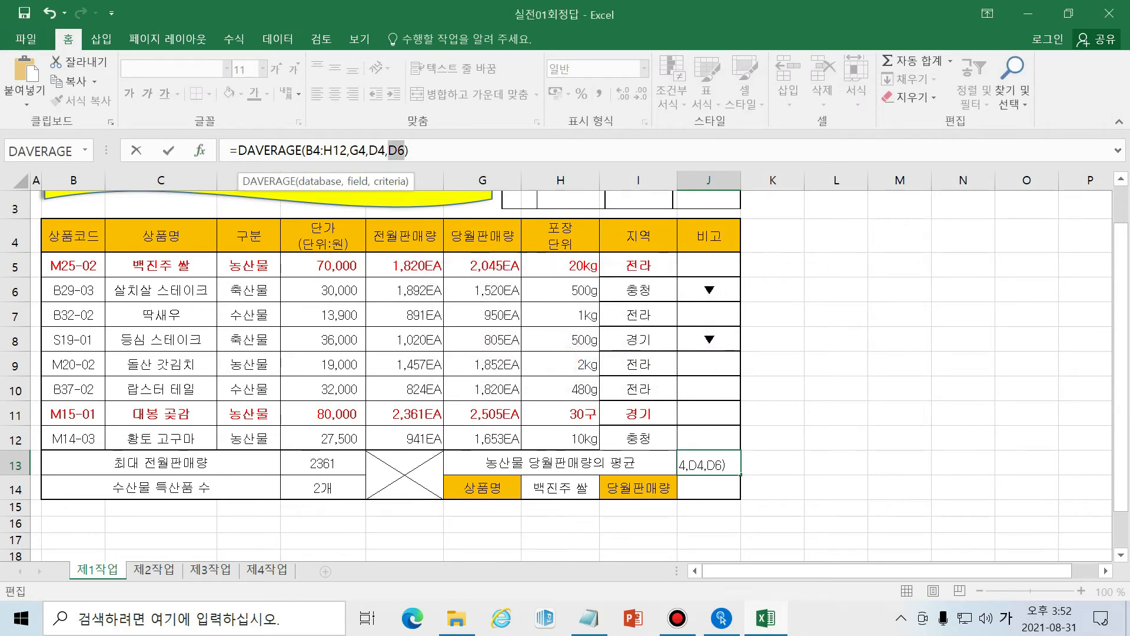
- Remove the extra D6 argument from the DAVERAGE formula, set Criteria back to D4:D5 and enter the formula
left_click(200, 150)
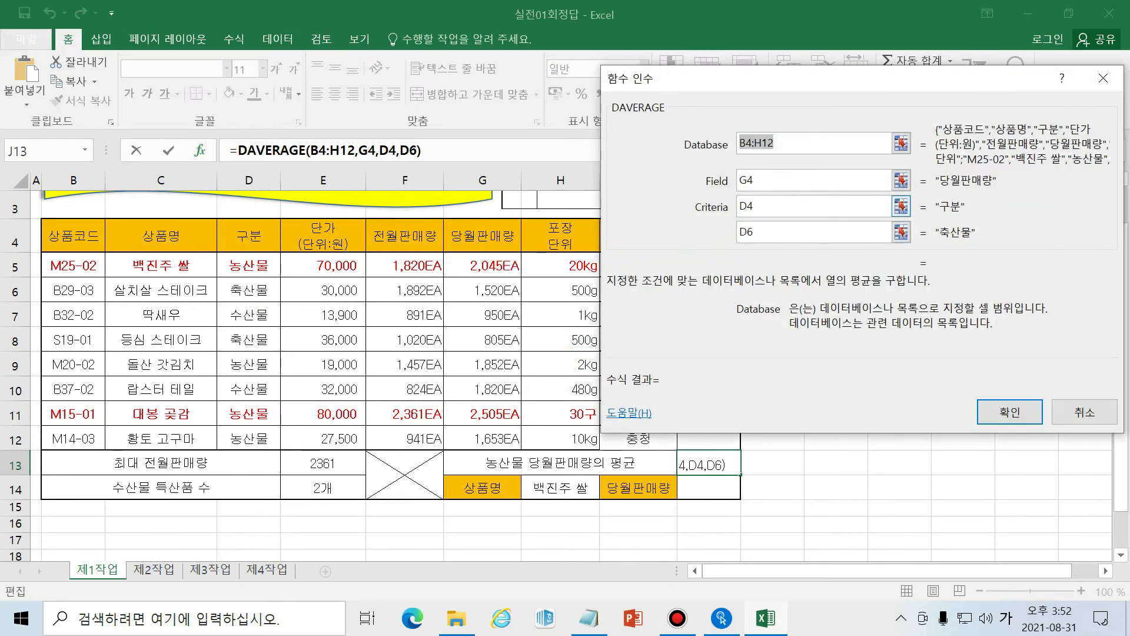
left_click(791, 231)
key("BackSpace")
key("BackSpace")
left_click_drag(766, 207, 729, 207)
key("BackSpace")
left_click_drag(261, 228, 250, 266)
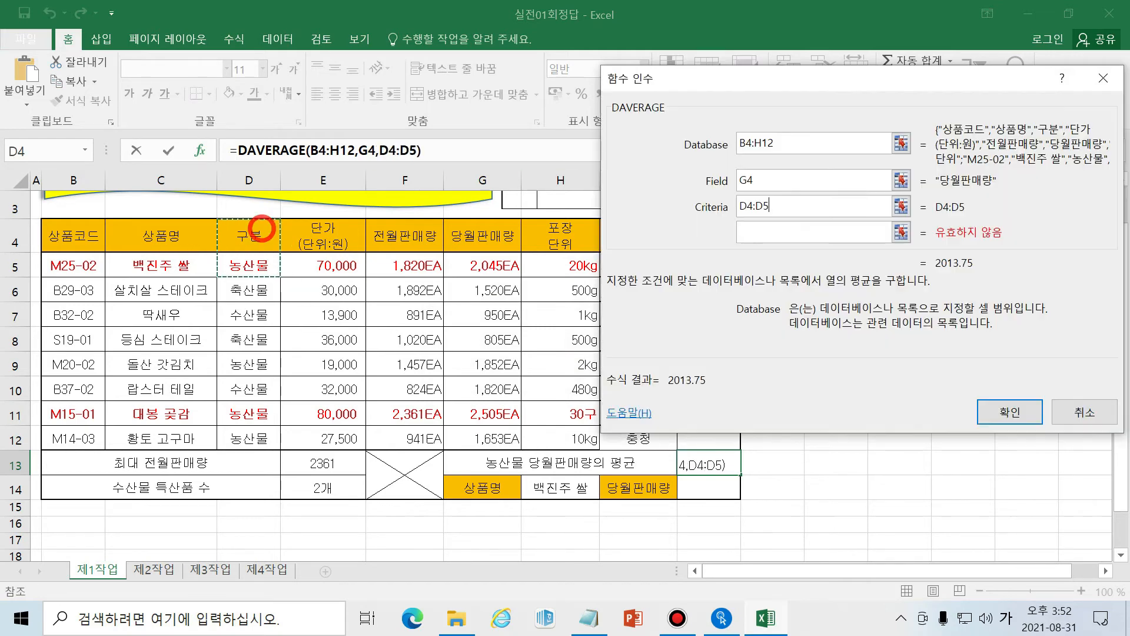
left_click(1015, 412)
left_click(966, 412)
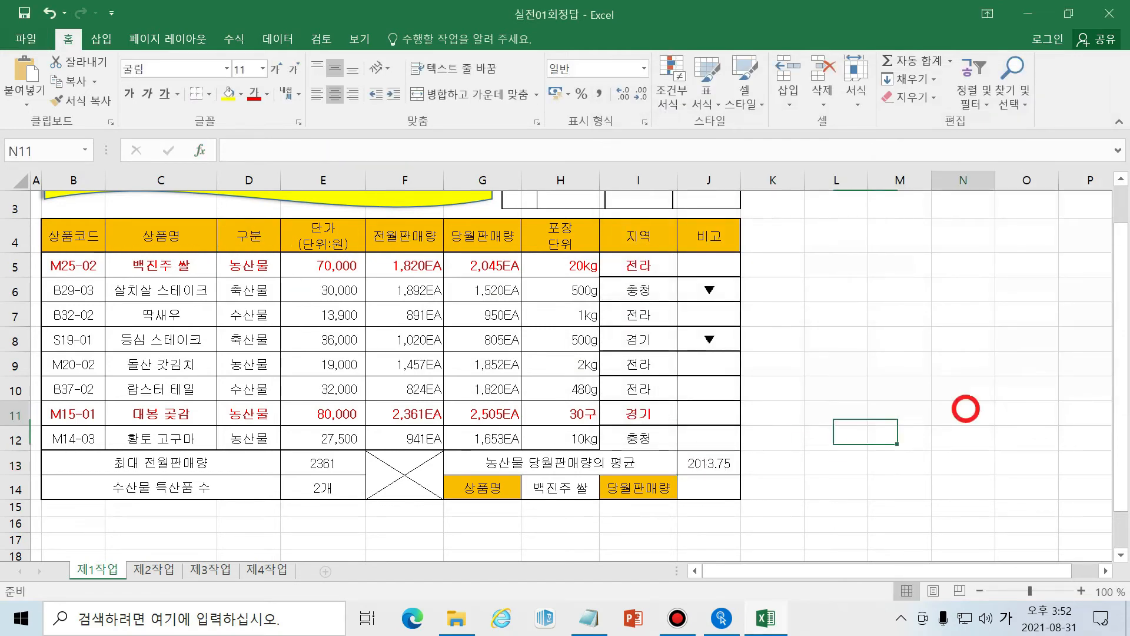
left_click(860, 398)
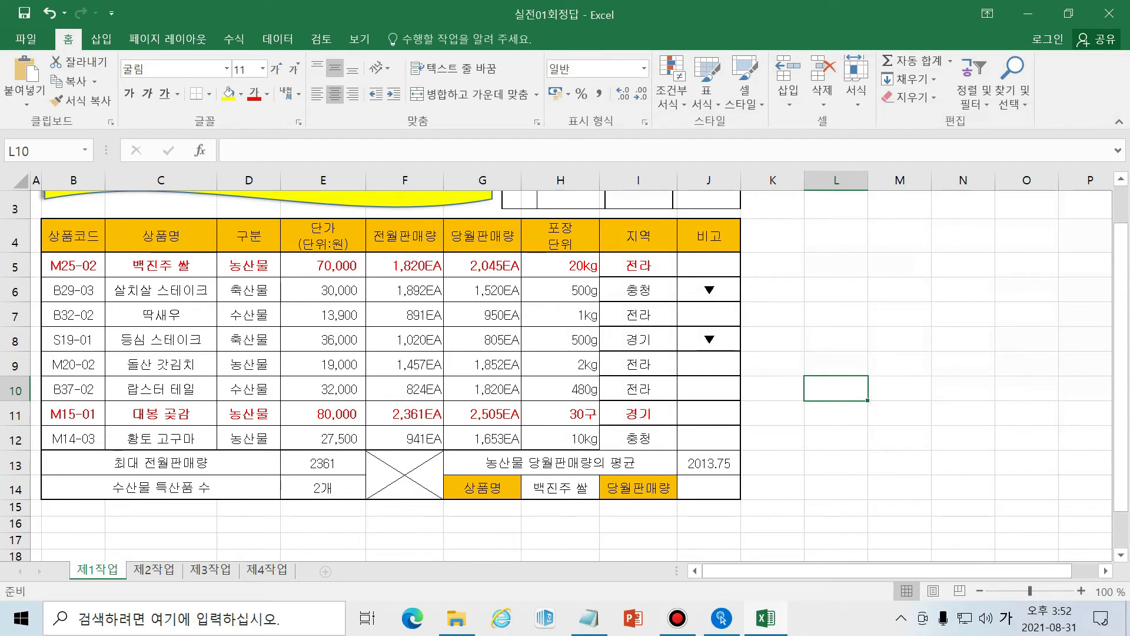
- Build a separate criteria range by copying the 구분 header from D4 to L4 and 축산물 from D6 to L5
left_click(232, 235)
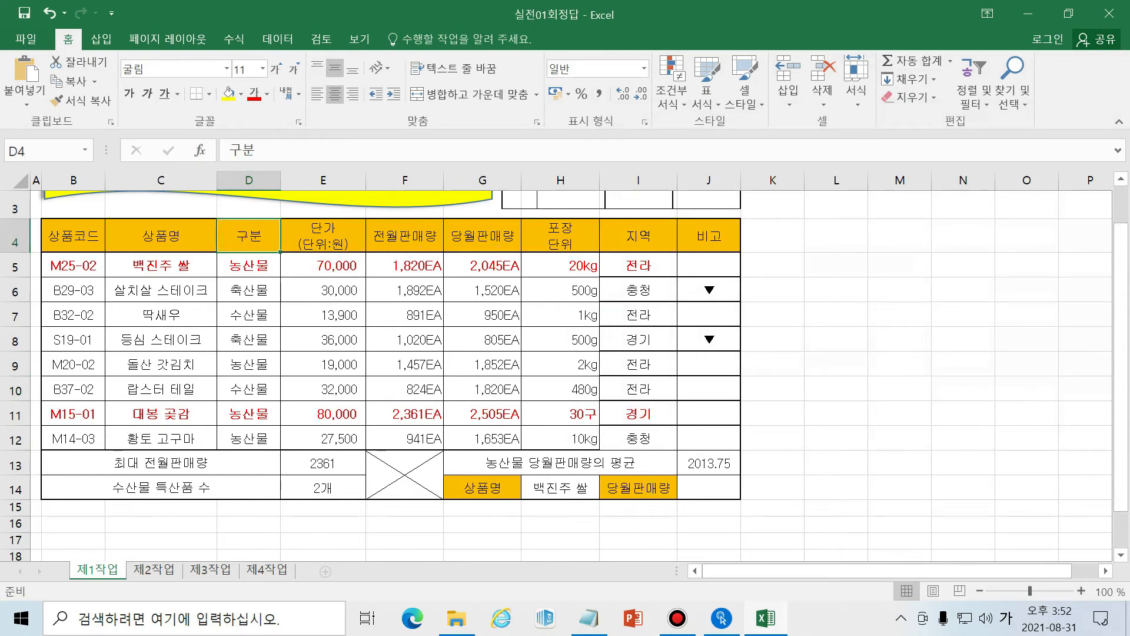
key("ctrl+c")
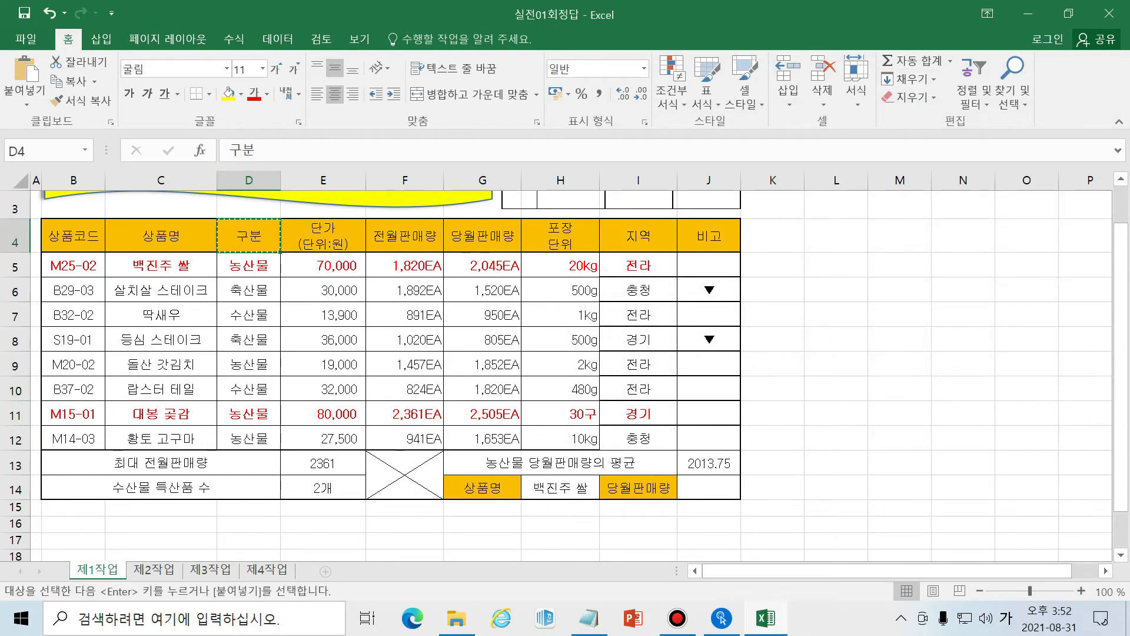
left_click(854, 241)
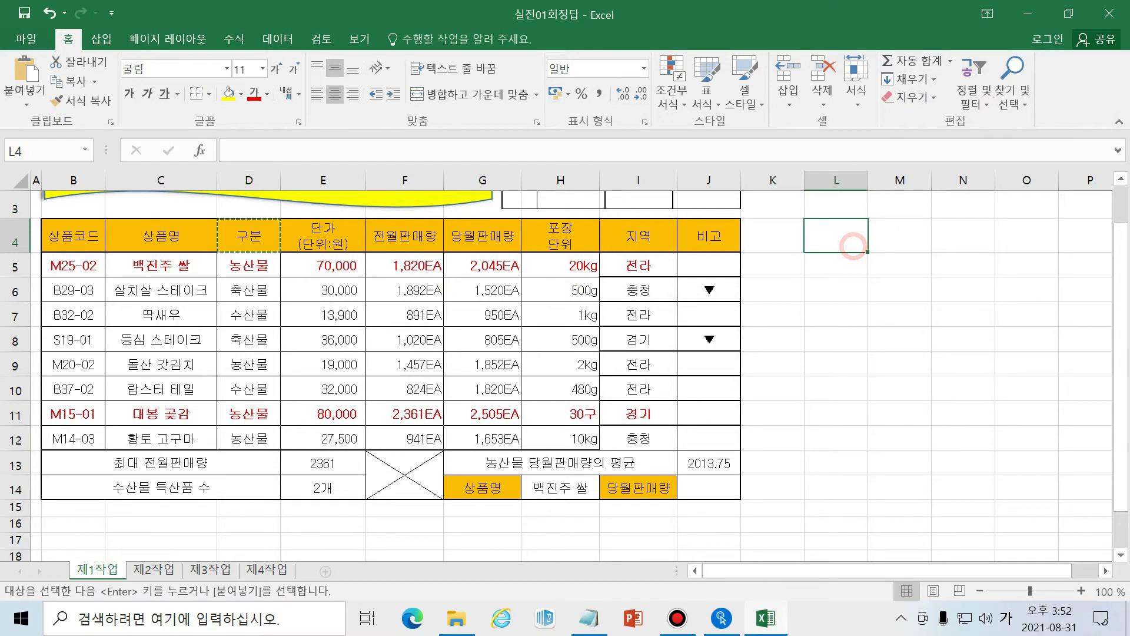
key("ctrl+v")
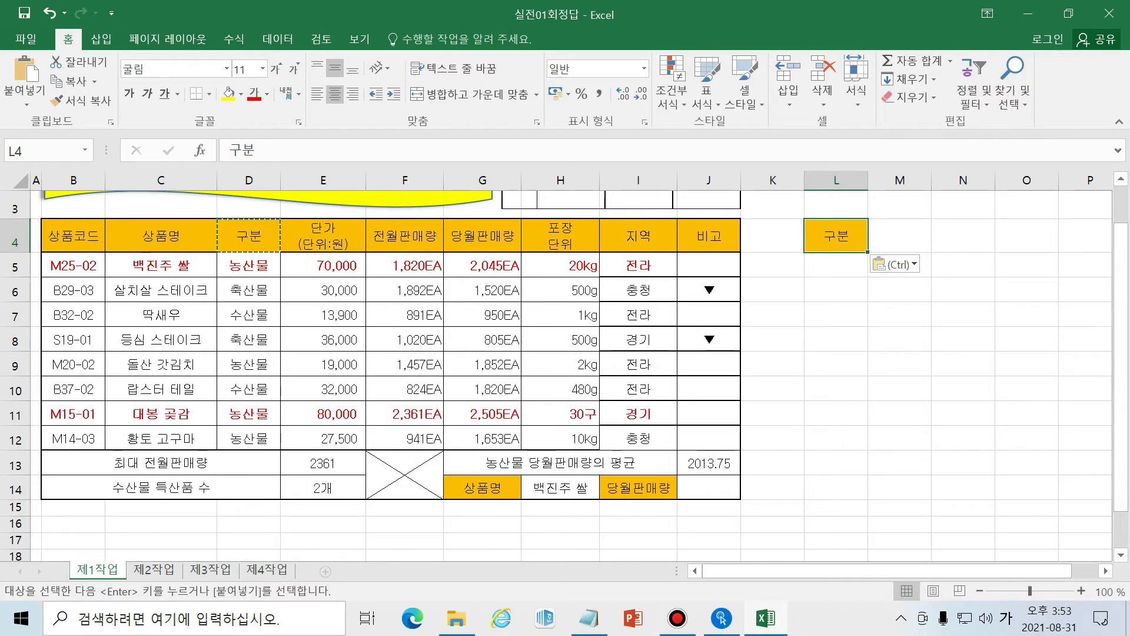
left_click(267, 297)
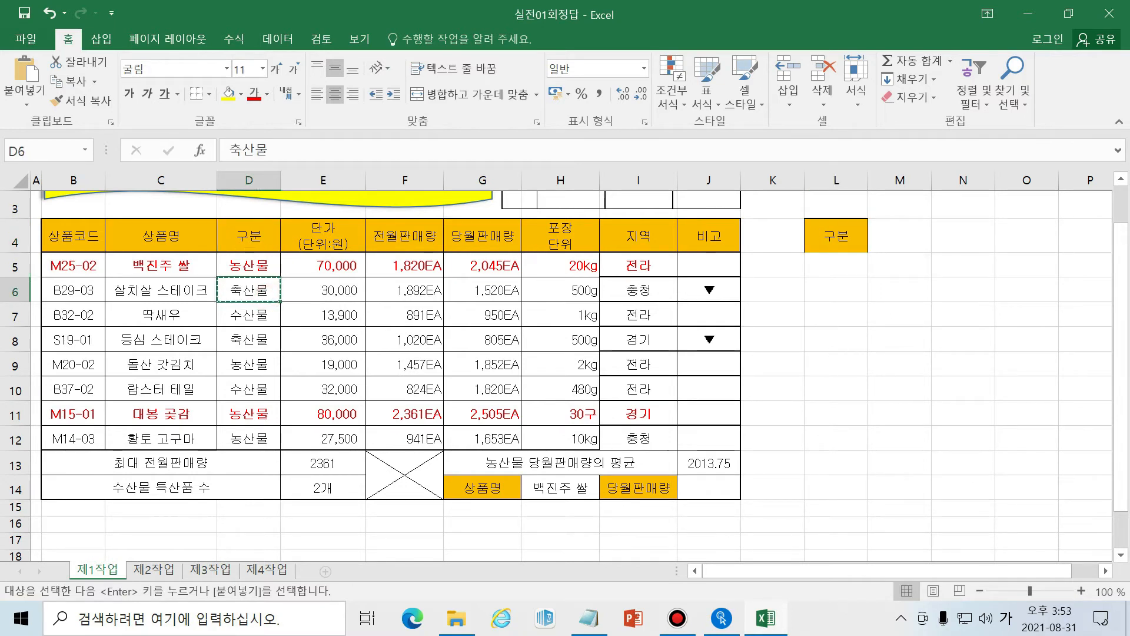
left_click(821, 263)
key("ctrl+v")
left_click(887, 384)
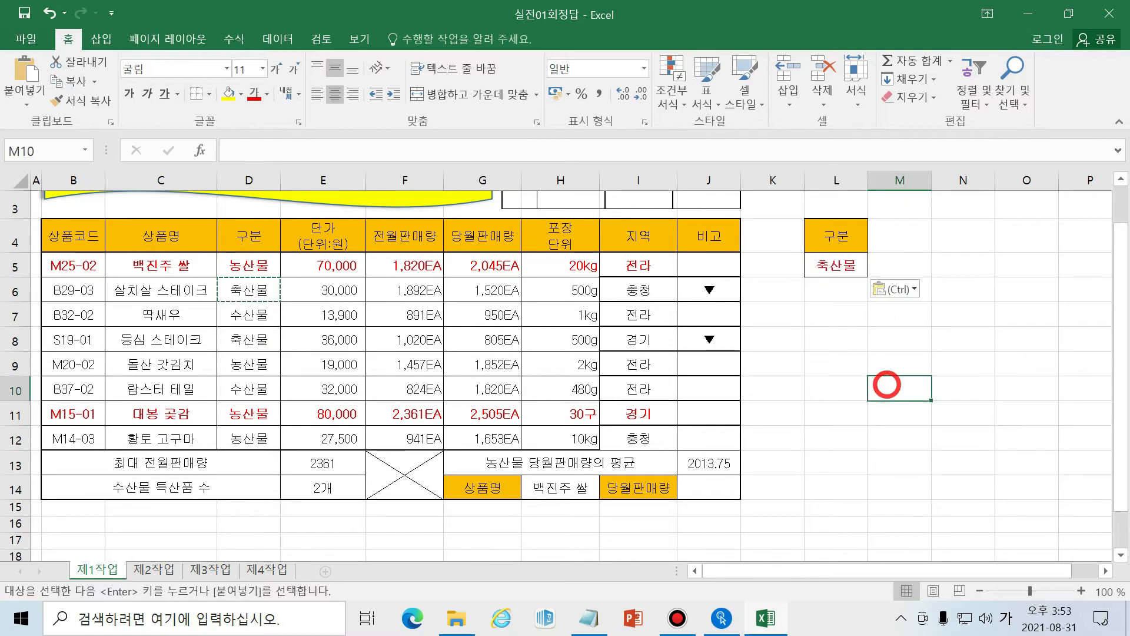
- Try L4:L5 as the Criteria range of the DAVERAGE formula in J13 and cancel the edit
left_click(730, 466)
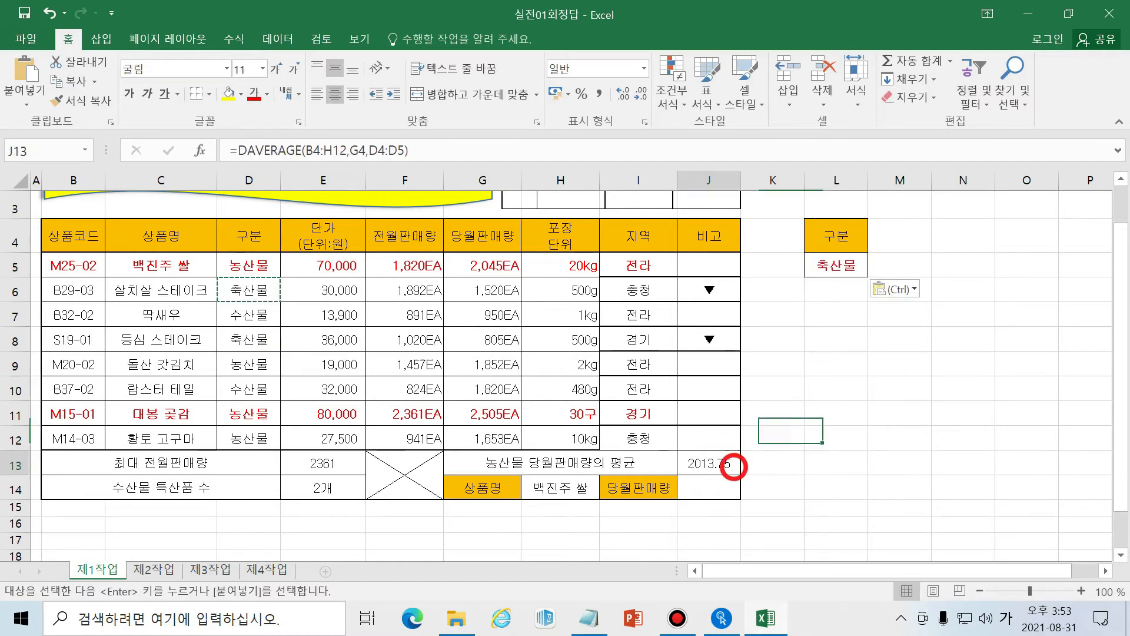
left_click(200, 151)
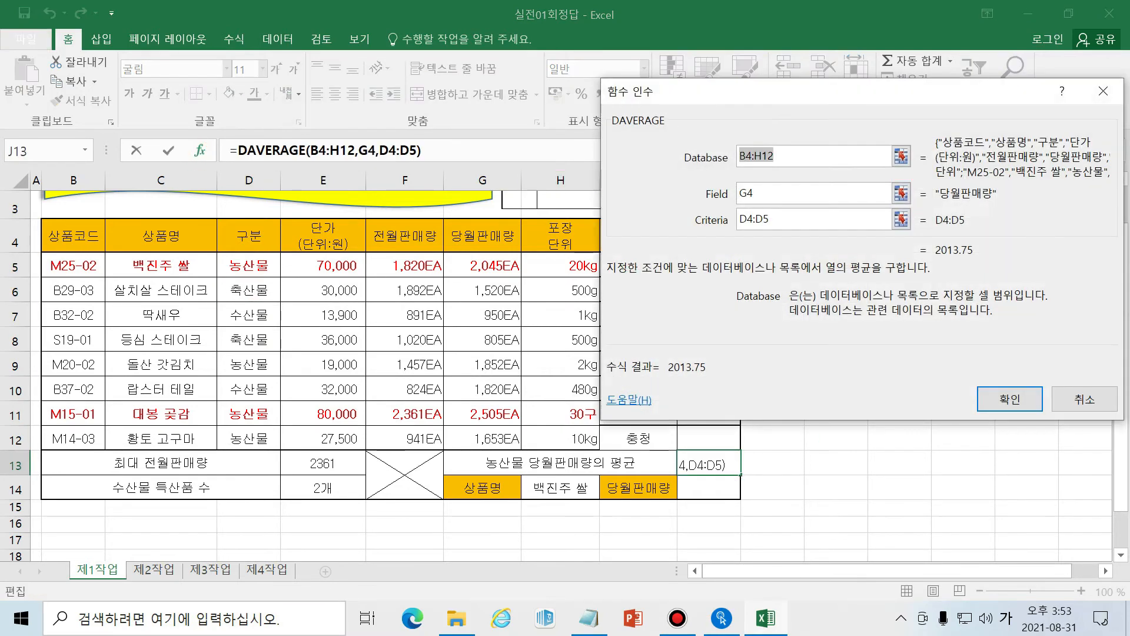
left_click_drag(826, 108, 494, 115)
left_click_drag(465, 223, 408, 224)
left_click_drag(836, 235, 836, 265)
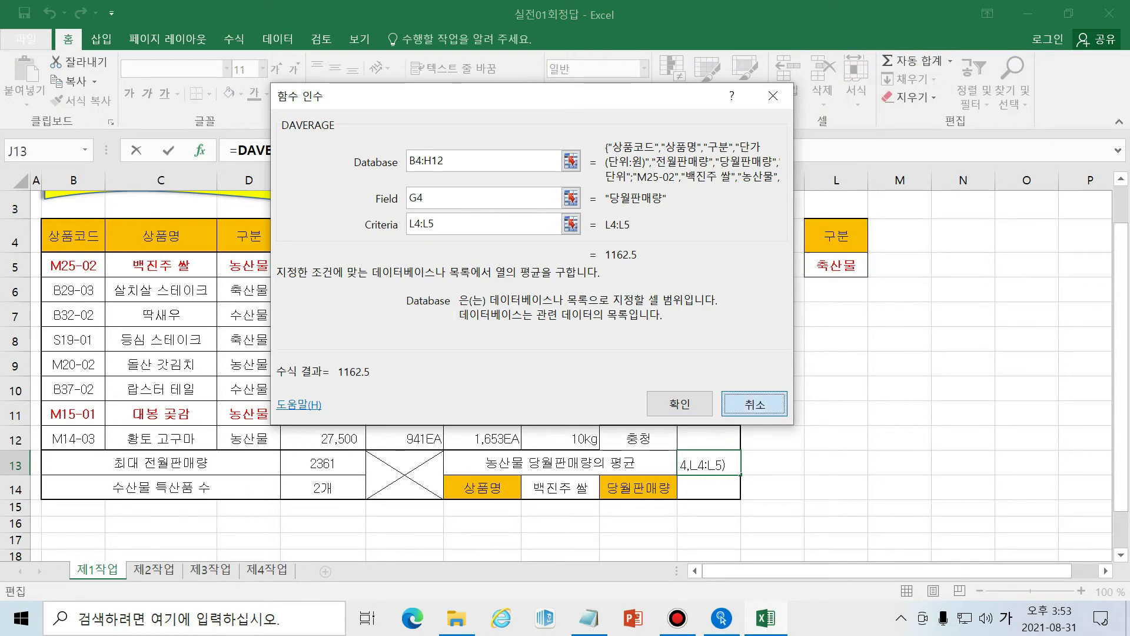
left_click(755, 404)
- Replace the criteria value in L5 with 수산물 copied from D7
left_click(854, 187)
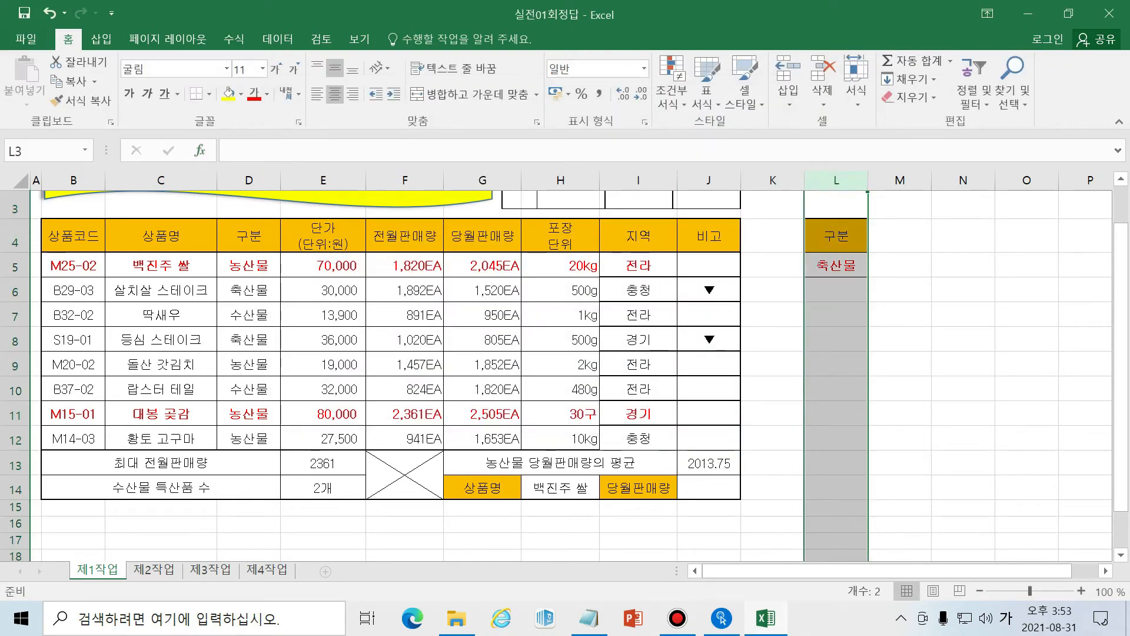
left_click(966, 317)
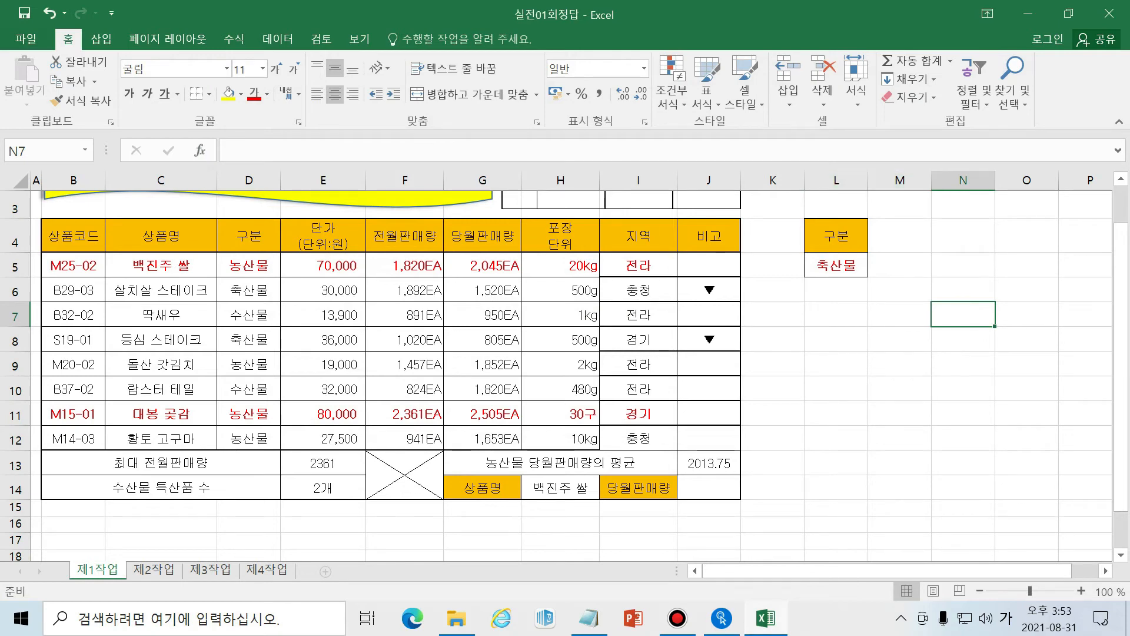
left_click(272, 313)
key("ctrl+c")
left_click(842, 258)
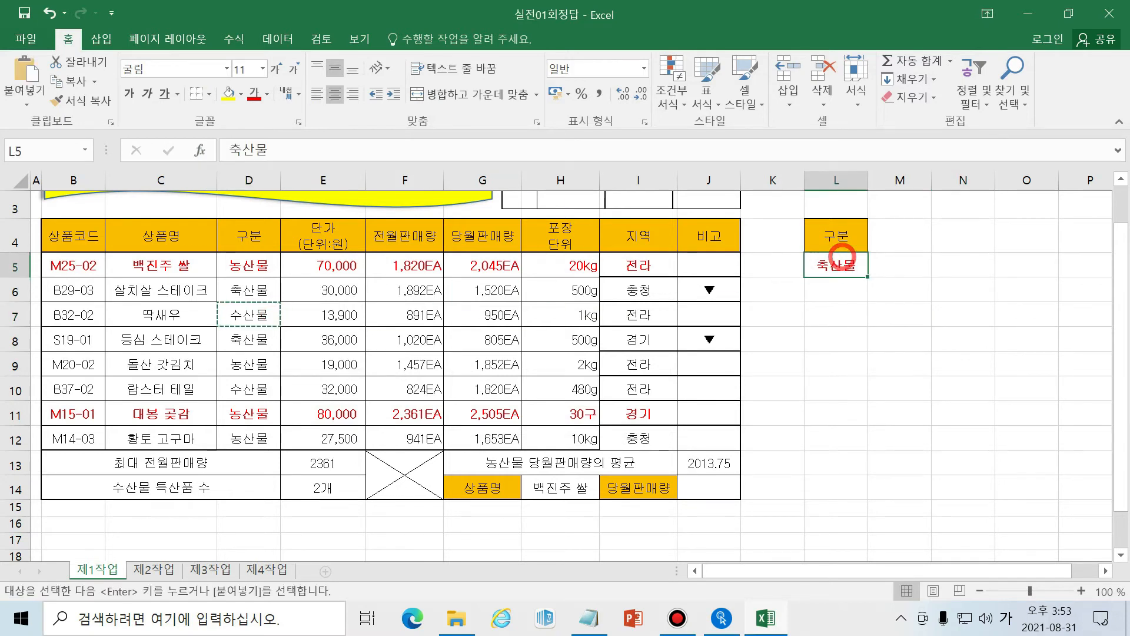
key("ctrl+v")
left_click(940, 357)
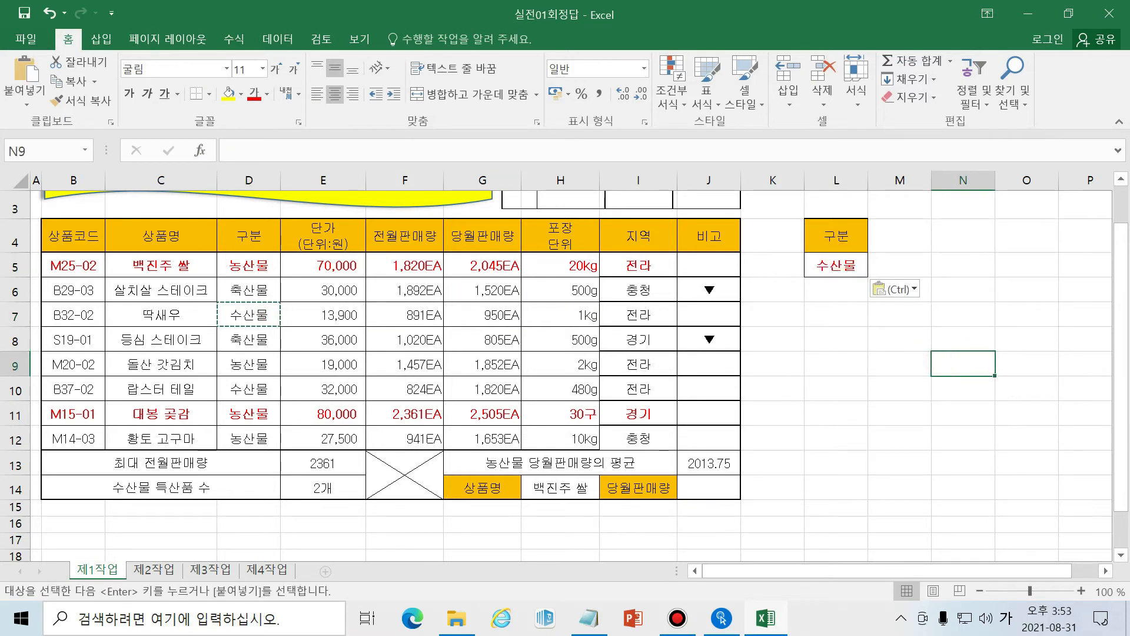
left_click_drag(259, 237, 258, 266)
left_click(507, 280)
left_click(445, 328)
left_click(263, 239)
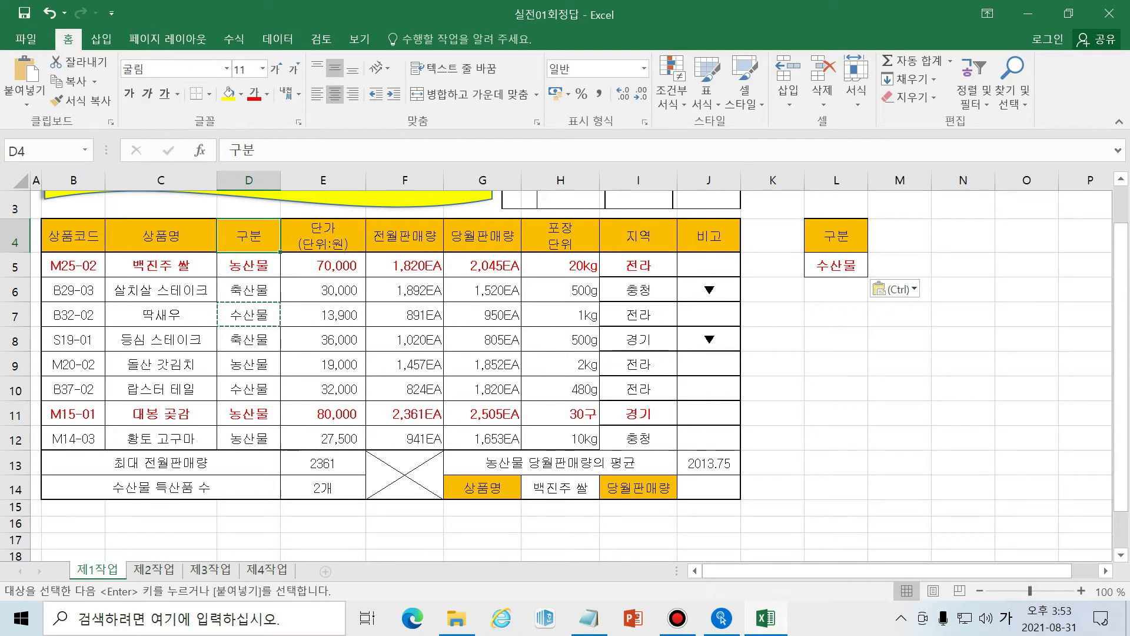
left_click(227, 290)
- Delete column L with the separate 구분 criteria range
left_click(838, 287)
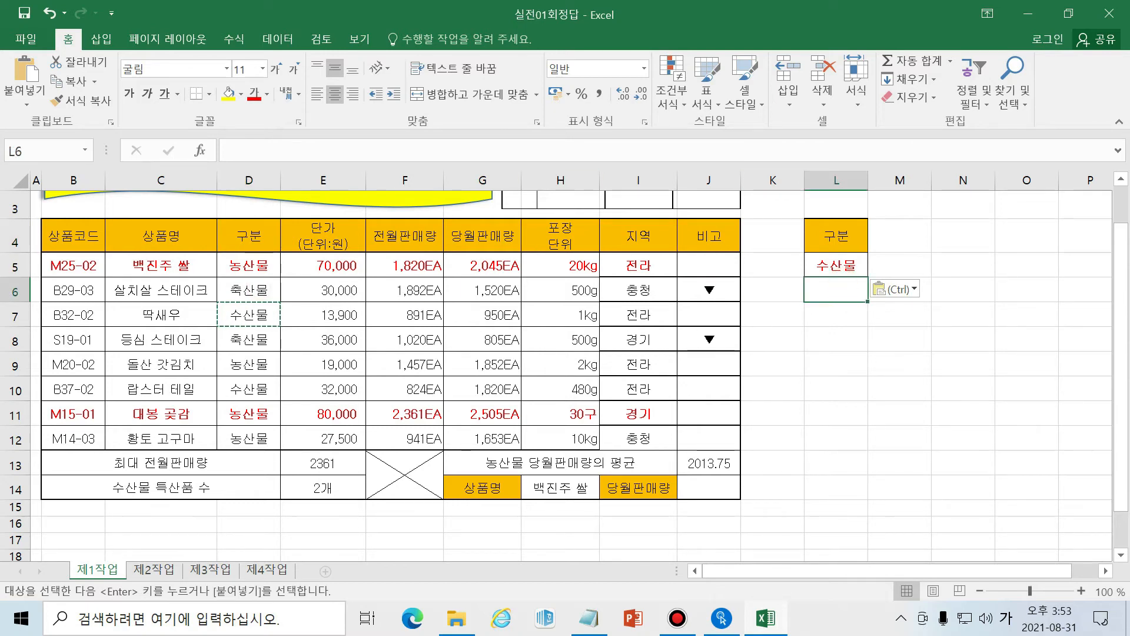
right_click(839, 180)
left_click(848, 320)
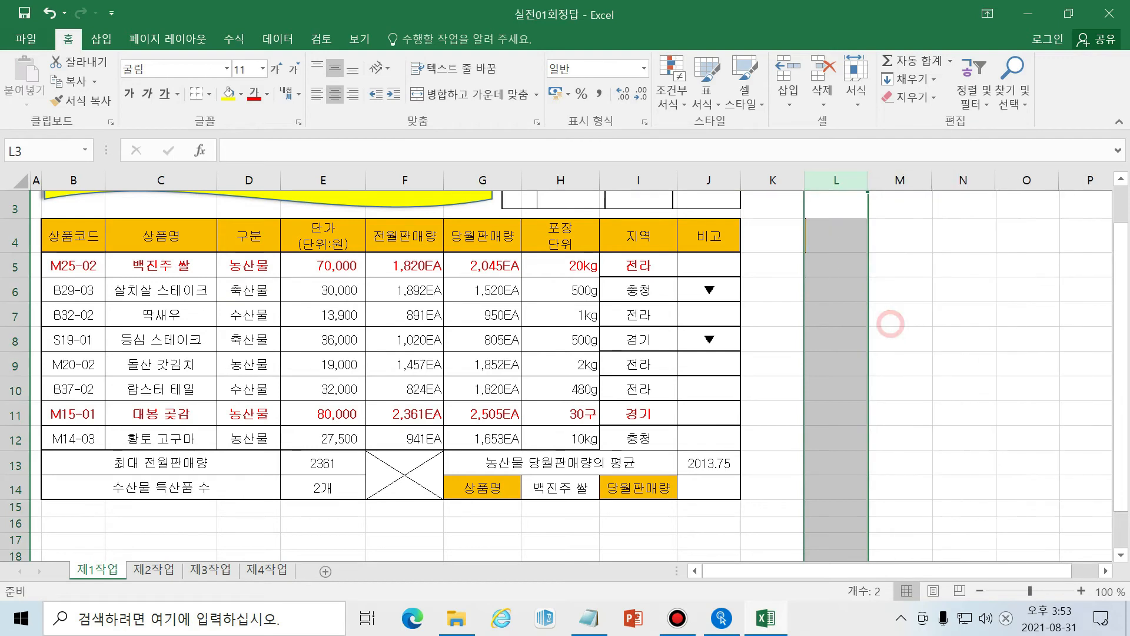
- Try displaying the average in J13 without decimals and restore its two decimal places
left_click(704, 463)
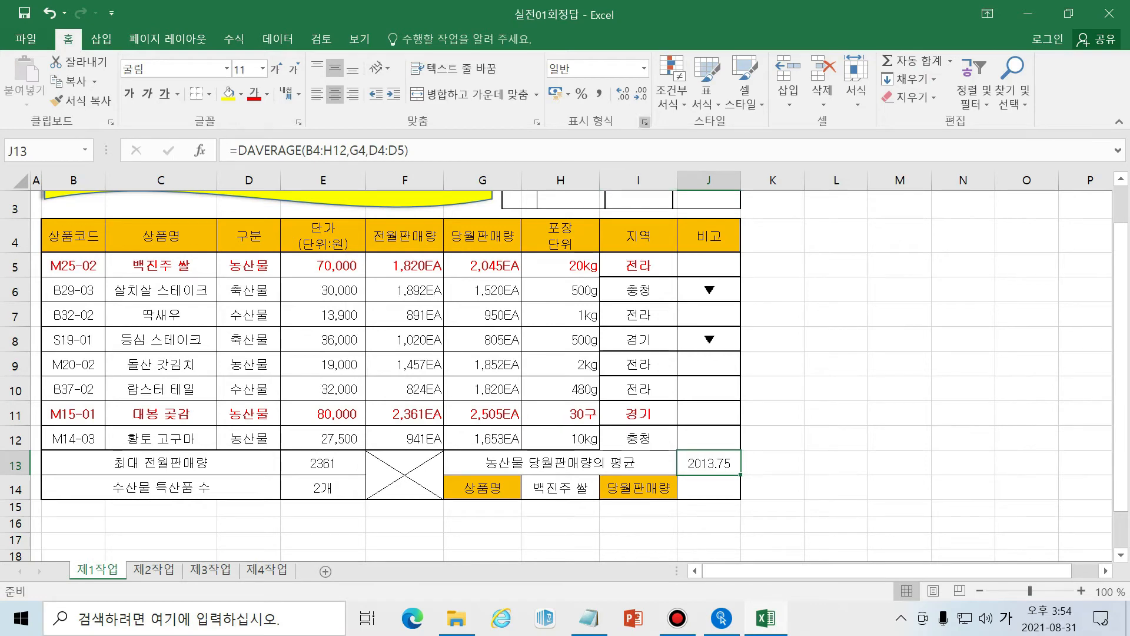
left_click(639, 94)
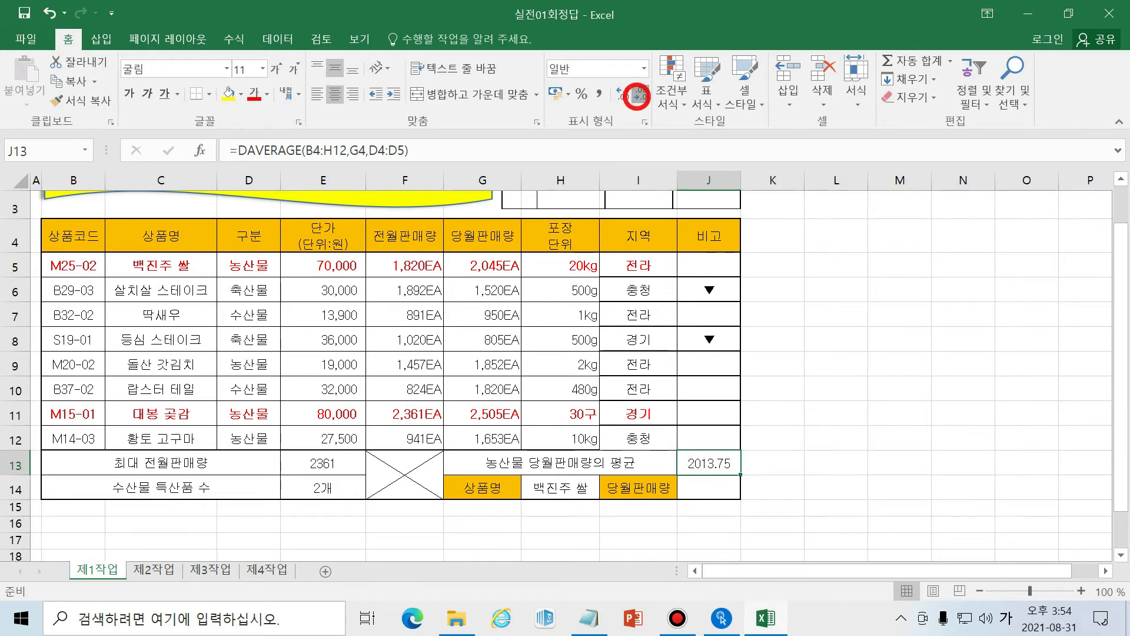
left_click(639, 94)
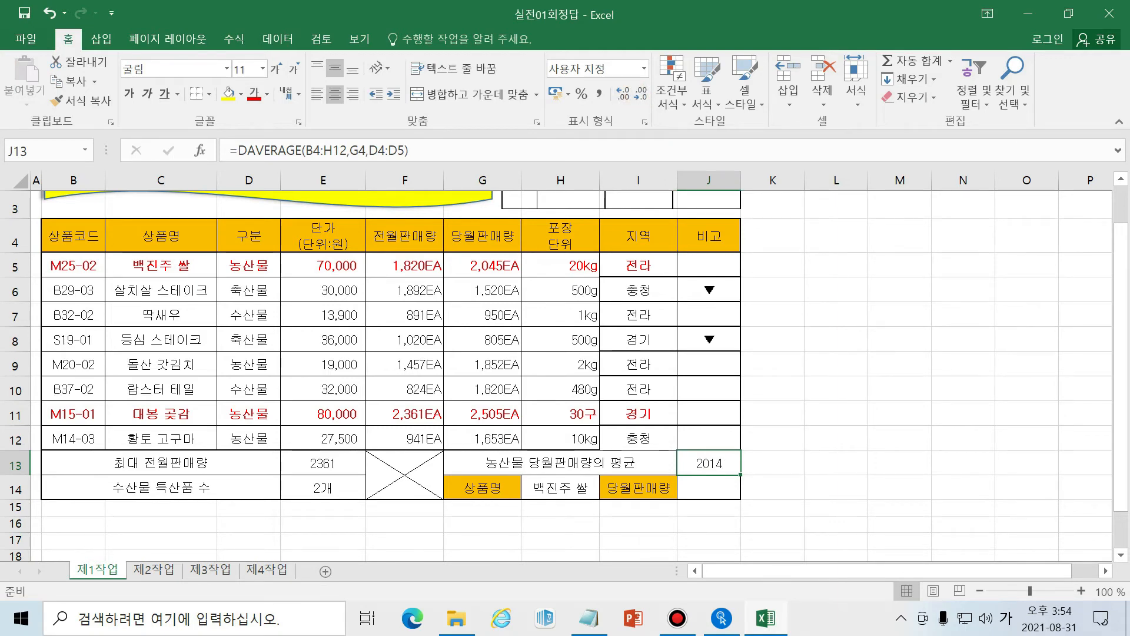
left_click(623, 96)
left_click(622, 96)
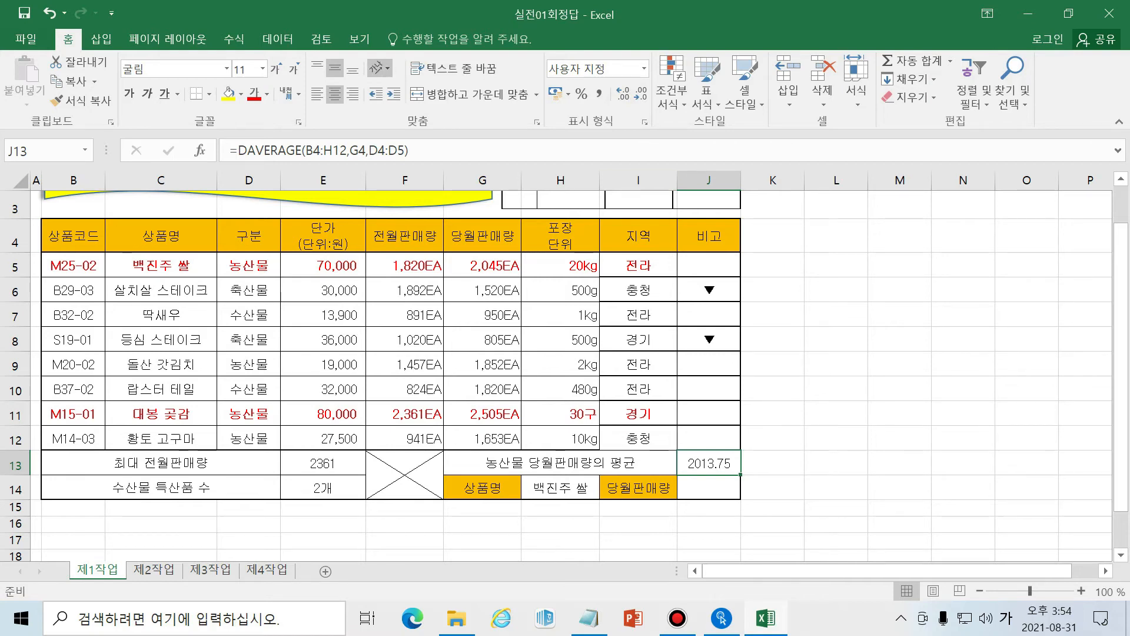
- Cut the whole DAVERAGE expression out of J13 and open the function wizard for the emptied cell
left_click_drag(454, 148, 238, 151)
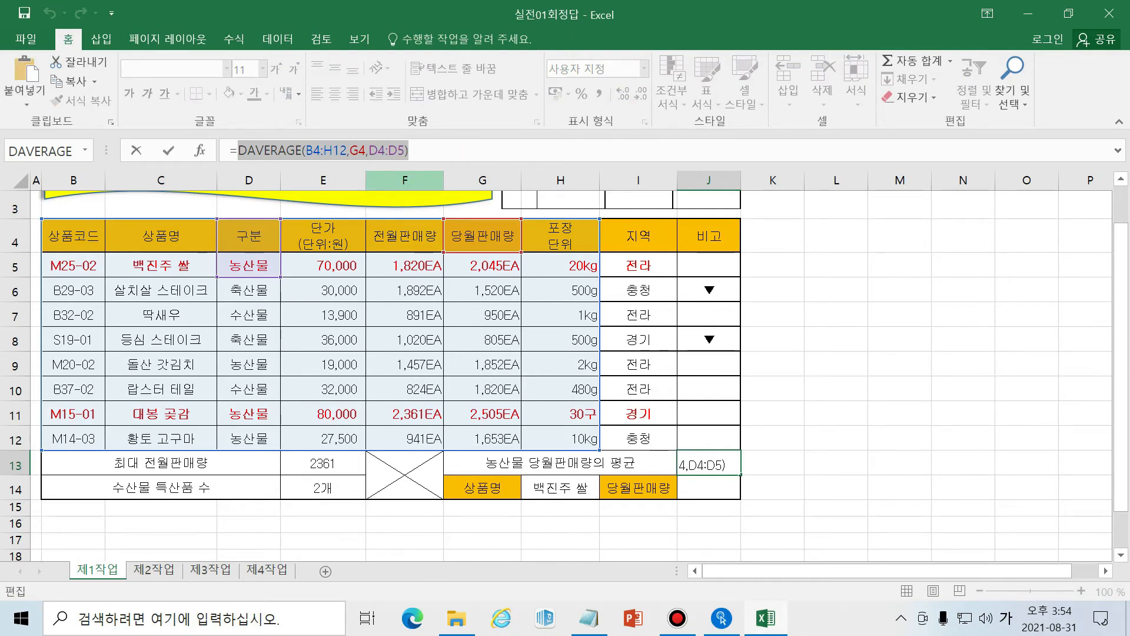
key("BackSpace")
key("BackSpace")
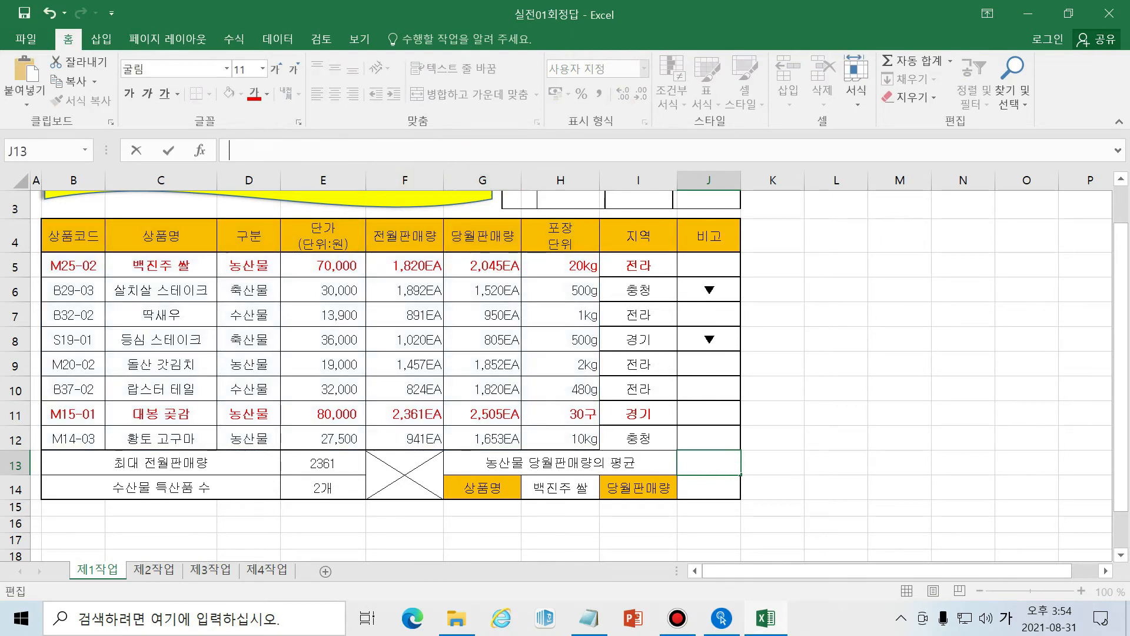
left_click(200, 150)
left_click(469, 131)
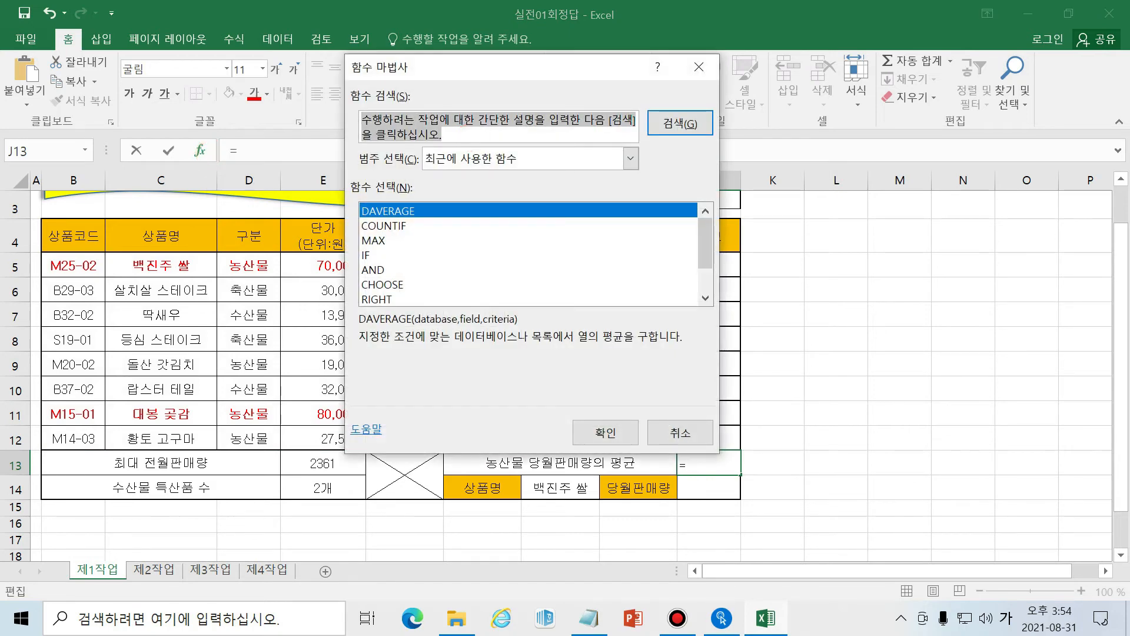
key("Hangul")
type("daverage")
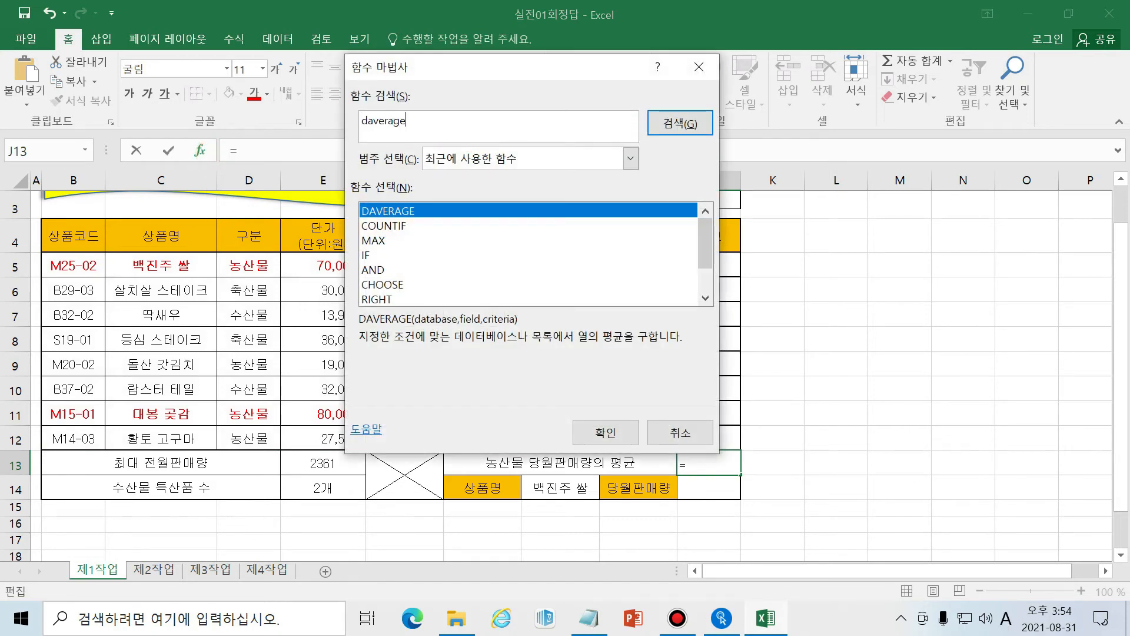
key("Return")
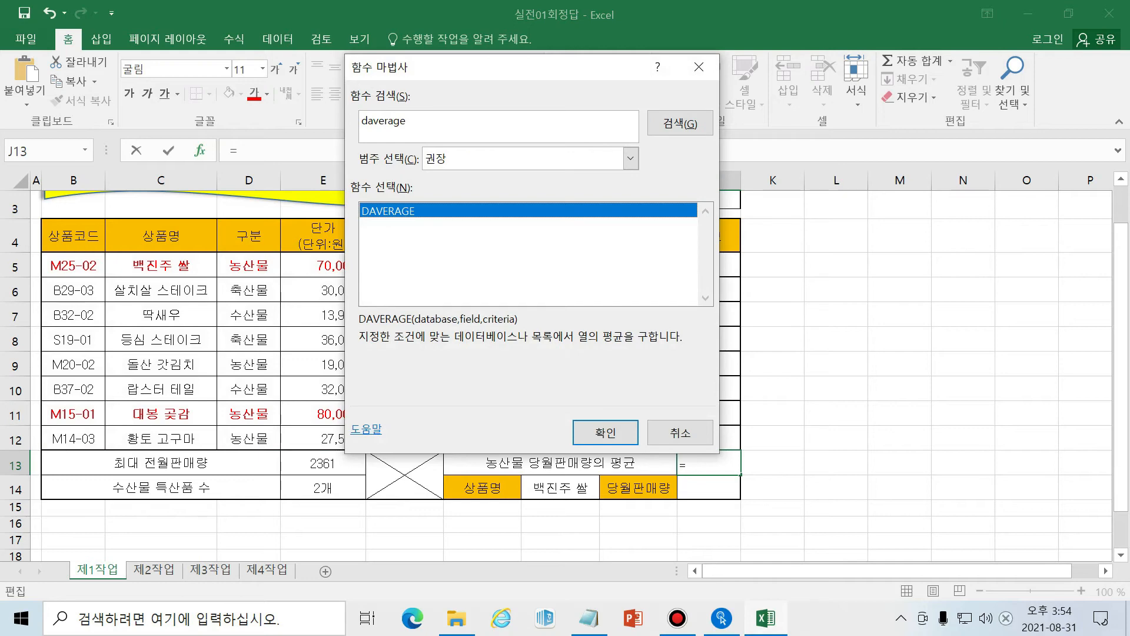
- Search the function wizard for rounddown and insert the ROUNDDOWN function into J13
left_click(441, 139)
type("ro")
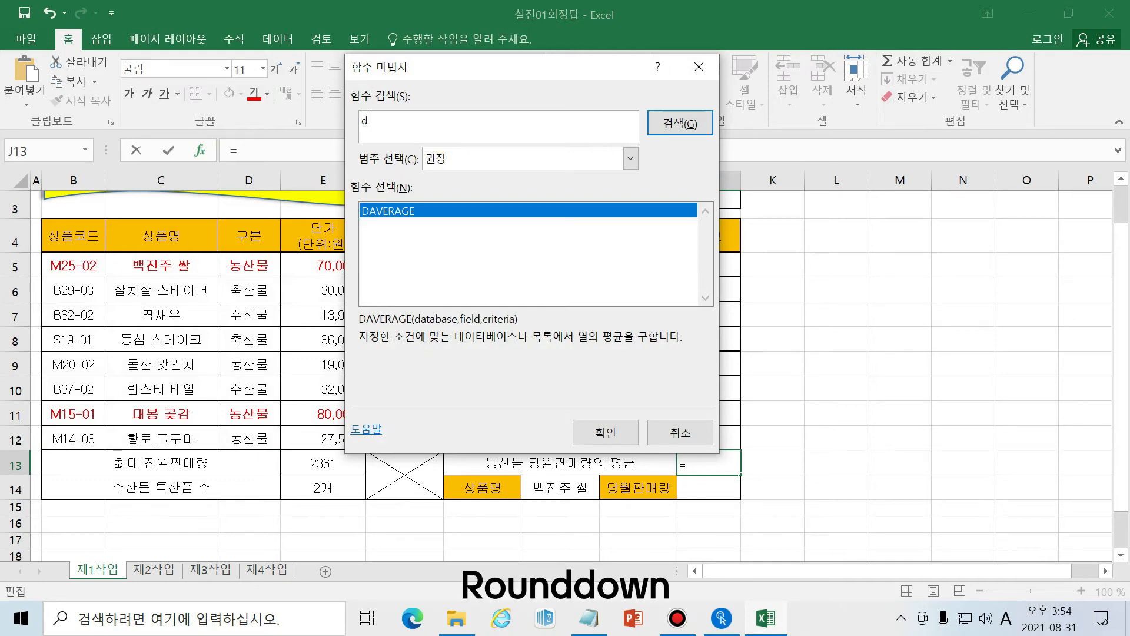
type("unddown")
key("Return")
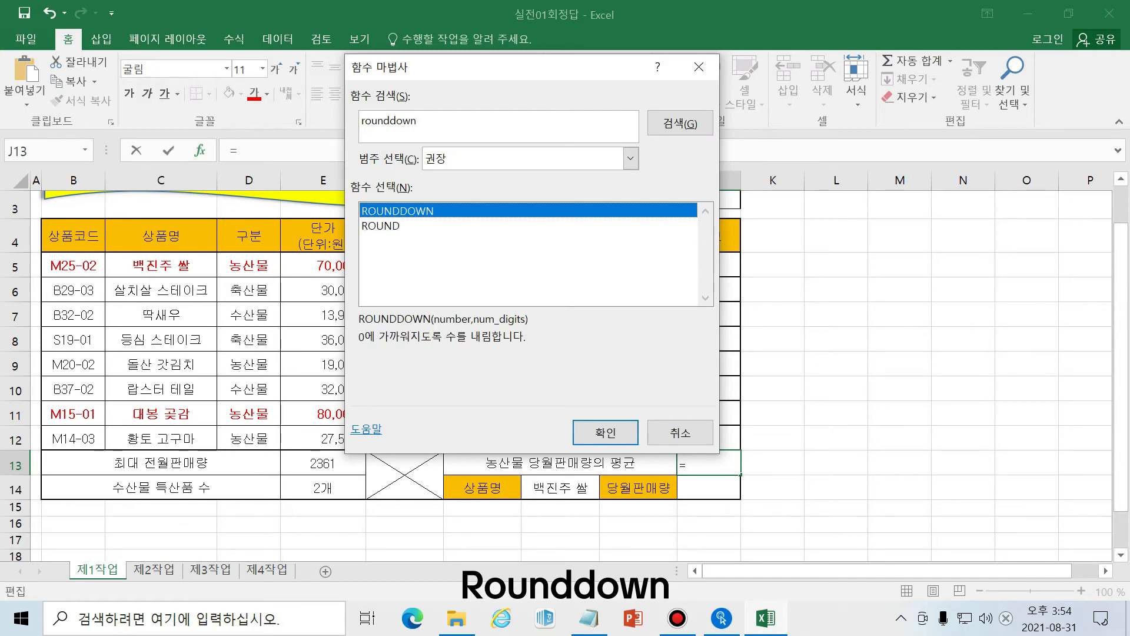
left_click(604, 433)
- Paste DAVERAGE(B4:H12,G4,D4:D5) as the Number argument of ROUNDDOWN
left_click_drag(479, 119, 739, 144)
key("Tab")
key("shift+Tab")
key("Tab")
key("shift+Tab")
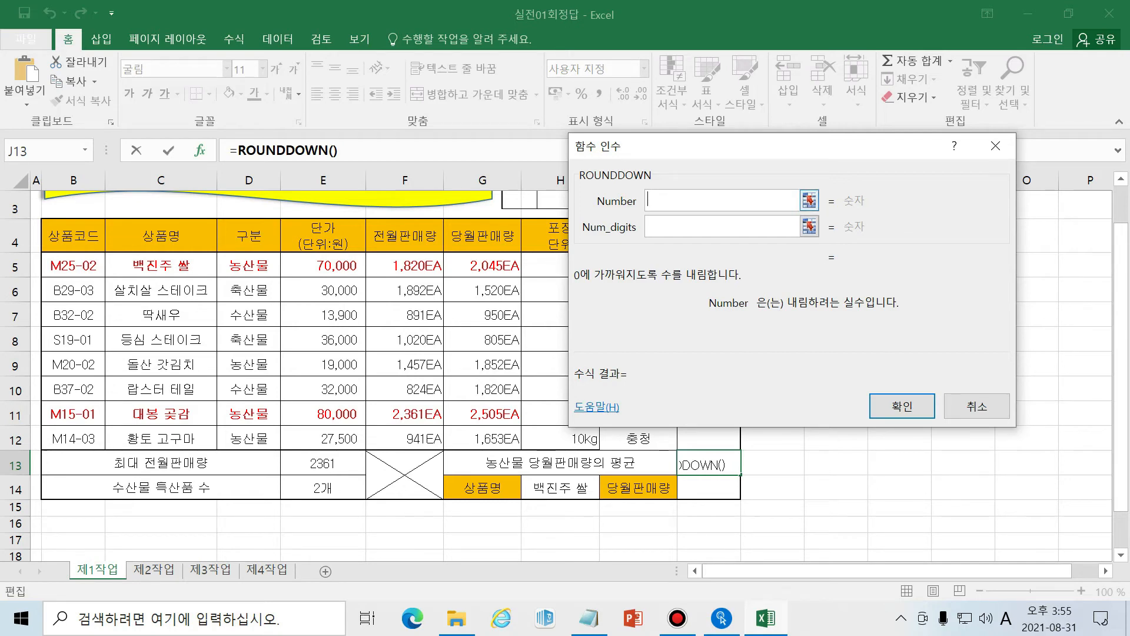
key("ctrl+v")
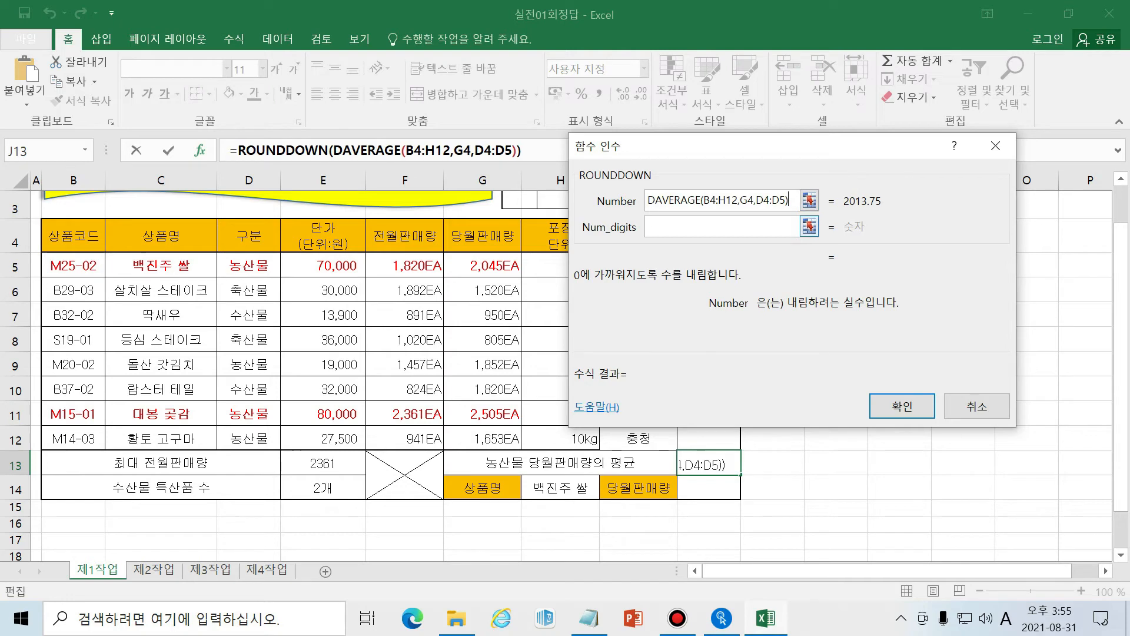
- Try 1, 0 and -1 as the Num_digits argument of ROUNDDOWN, clearing each value again
key("Tab")
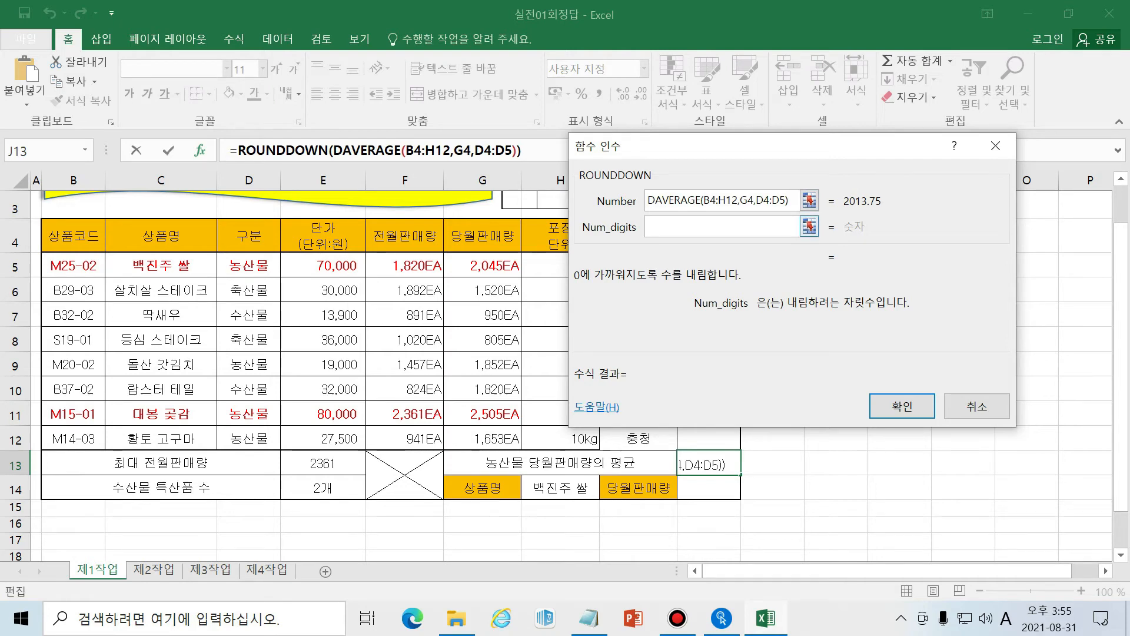
type("1")
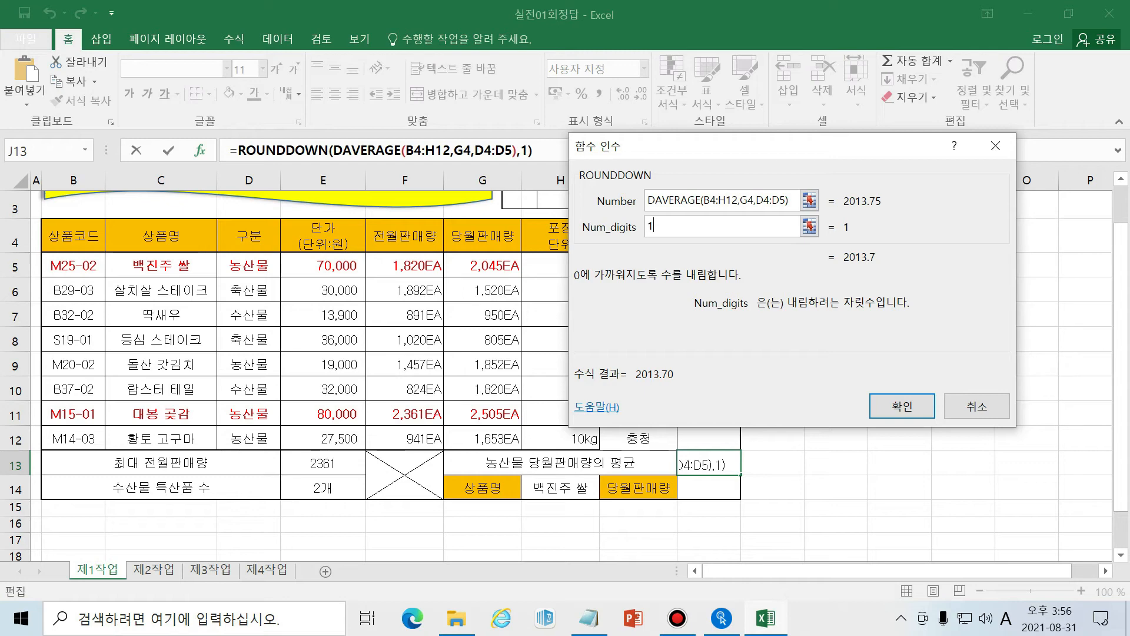
key("shift+Left")
key("BackSpace")
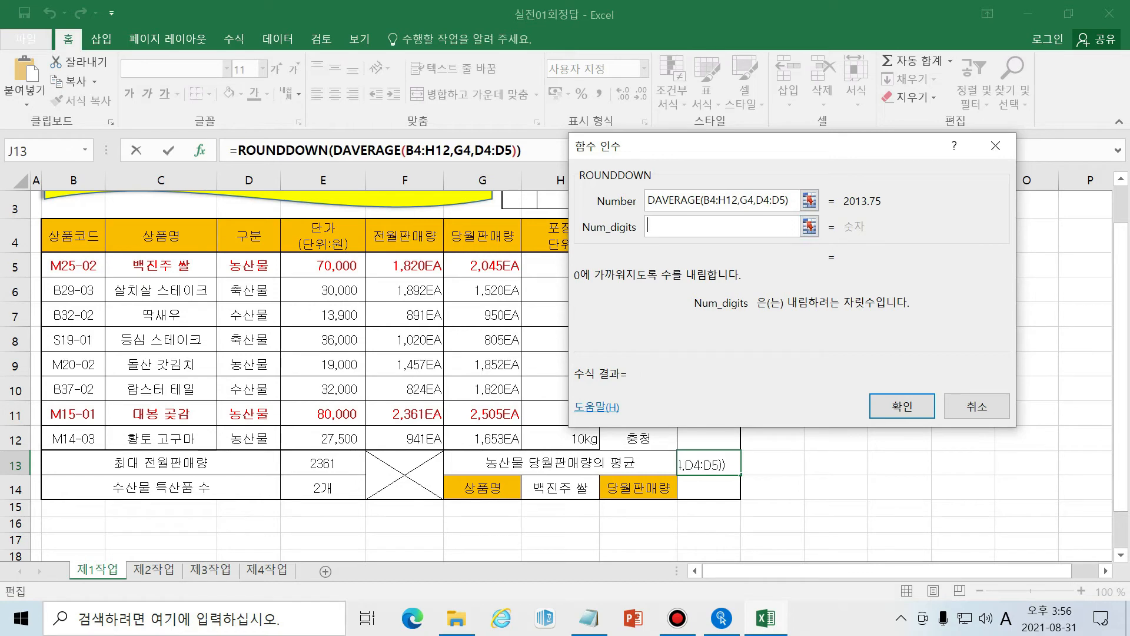
type("0")
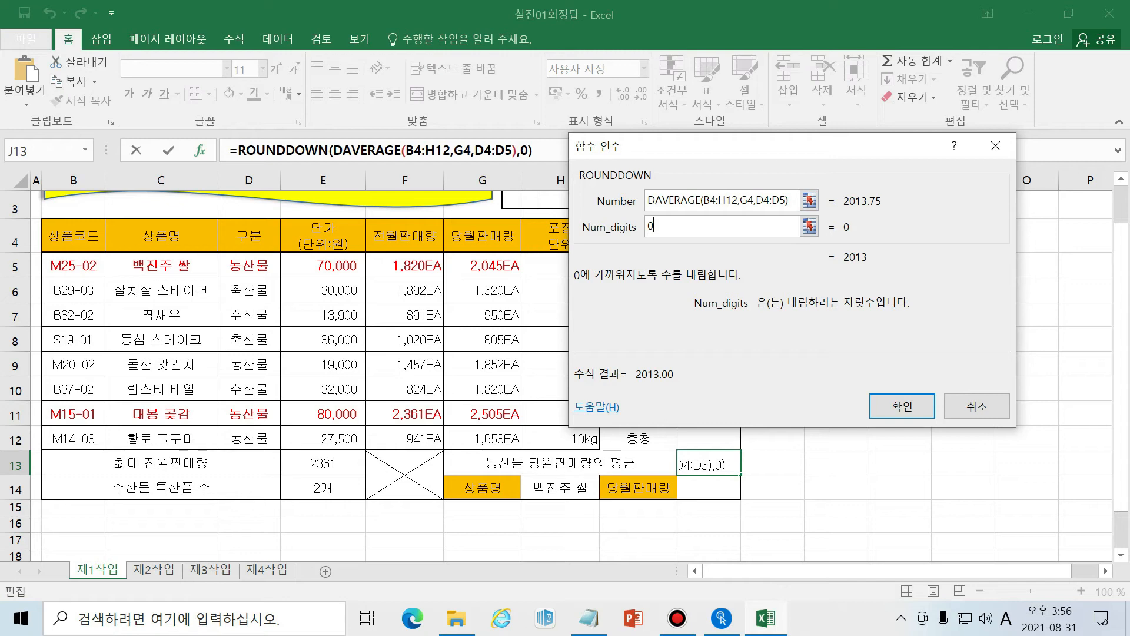
key("BackSpace")
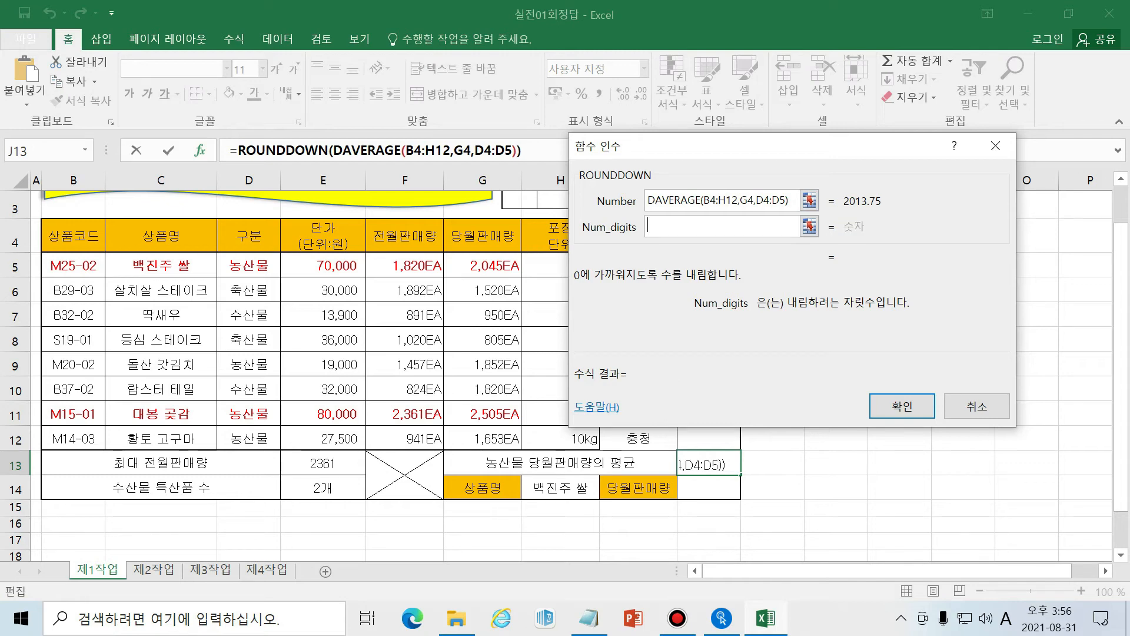
type("-1")
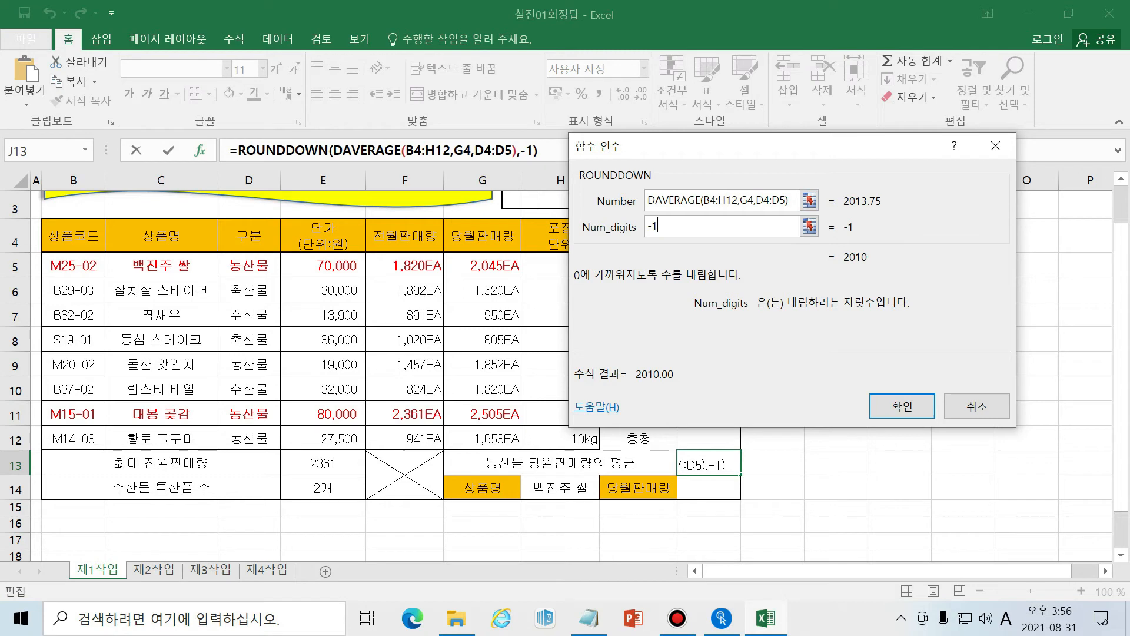
key("BackSpace")
key("BackSpace")
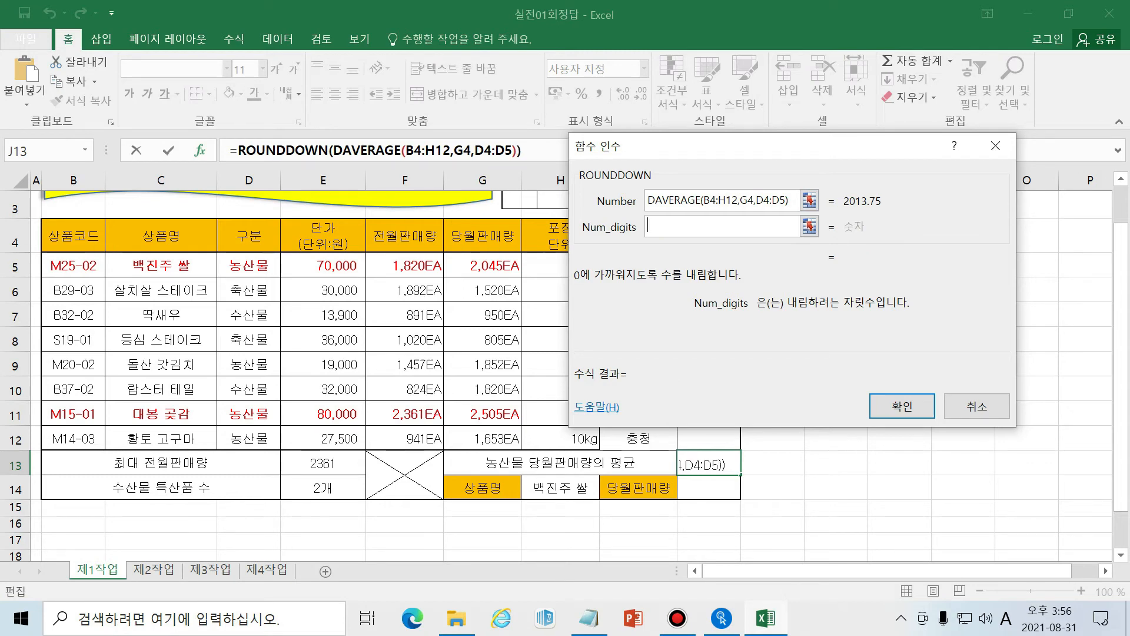
- Set Num_digits to 0, enter the ROUNDDOWN formula in J13 and format the cell with no decimal places
type("0")
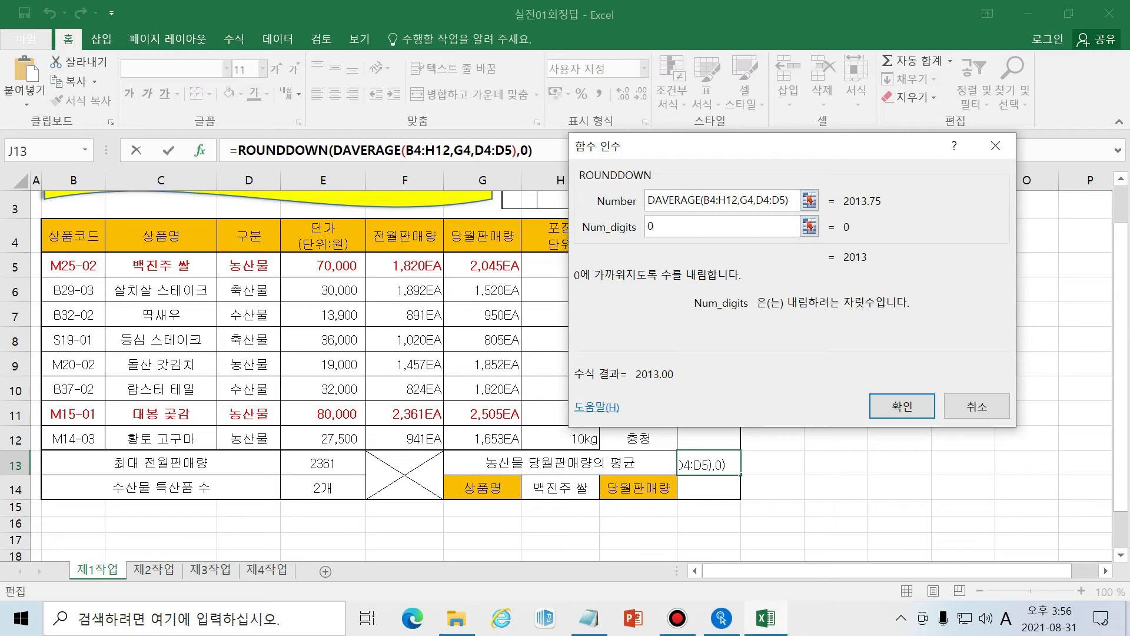
left_click(902, 406)
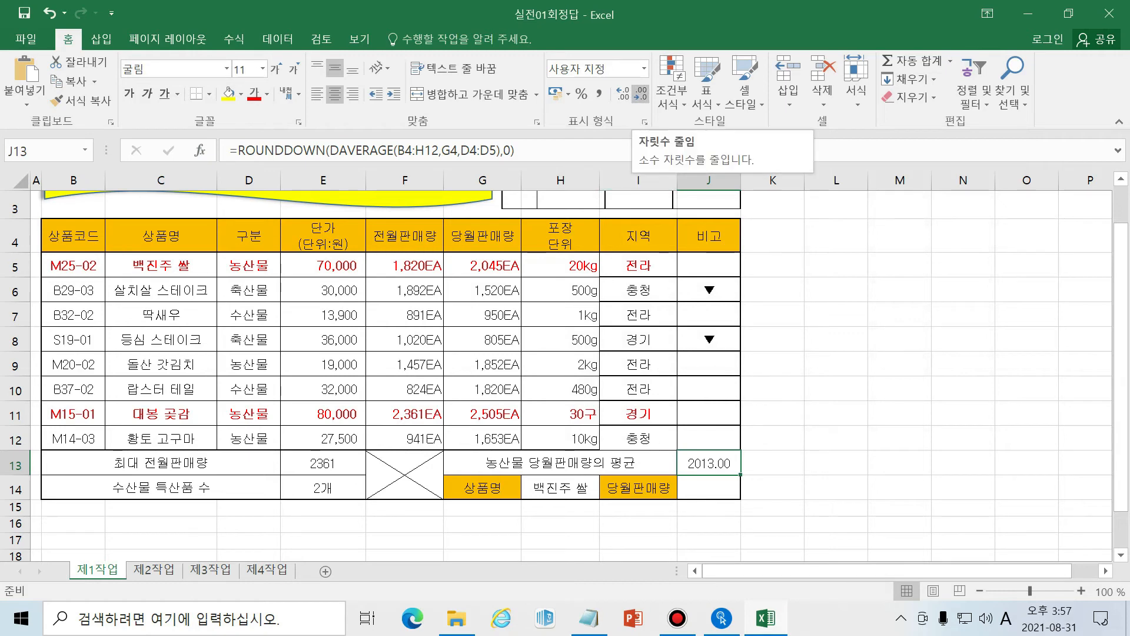
left_click(641, 93)
left_click(641, 93)
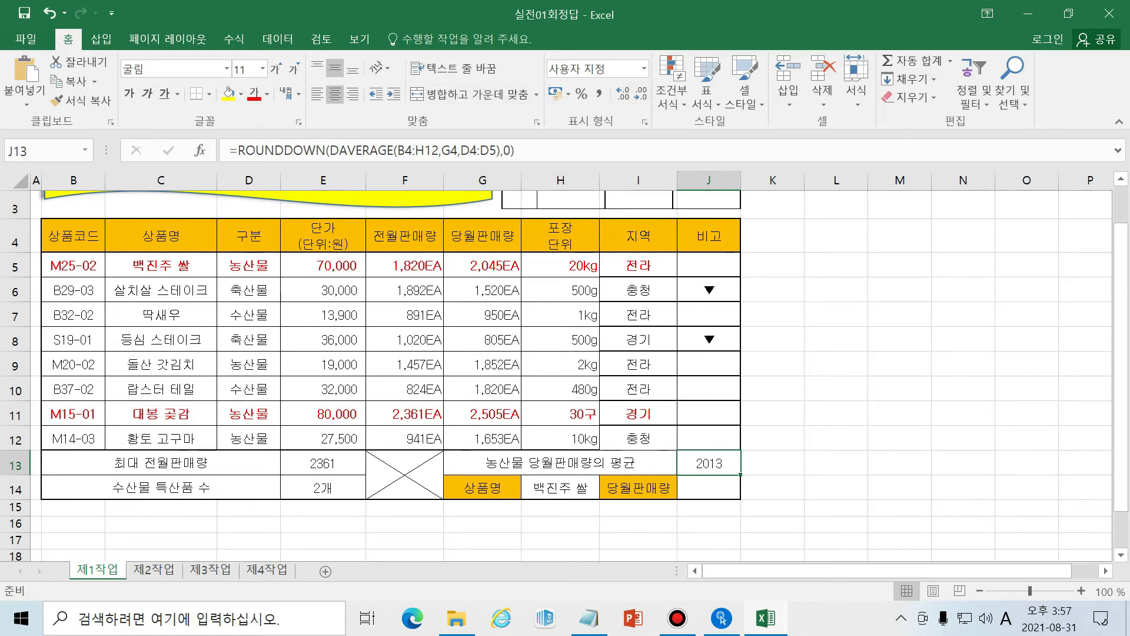
- Check the 상품명 in H14 against its row in the table and its 당월판매량, which belongs in J14
left_click(709, 488)
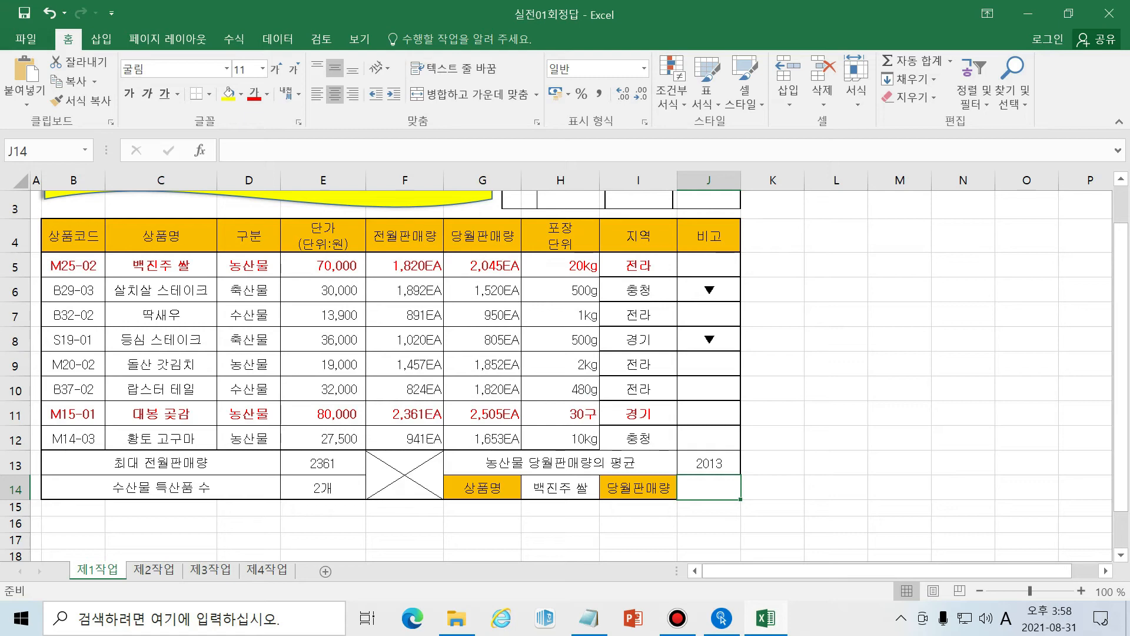
left_click(564, 494)
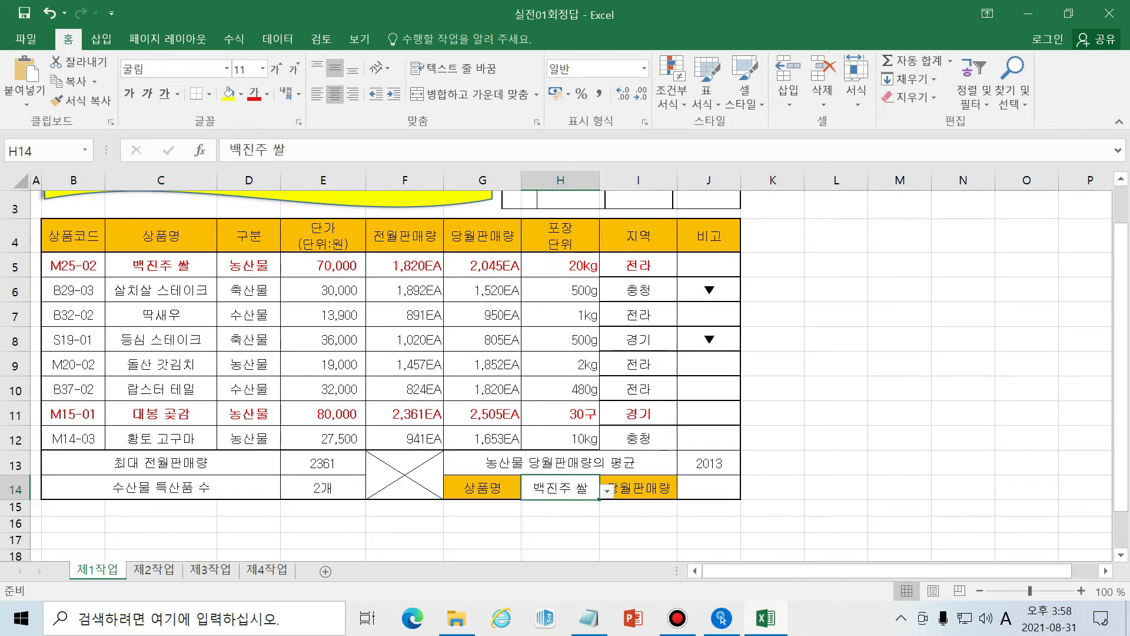
left_click(159, 265)
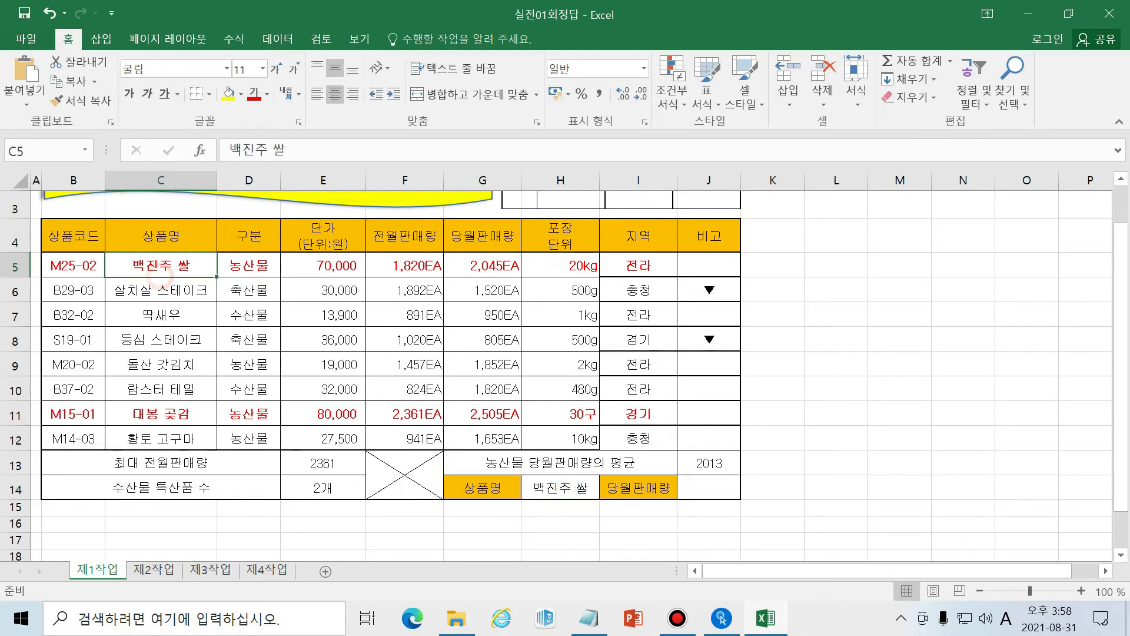
left_click(504, 270)
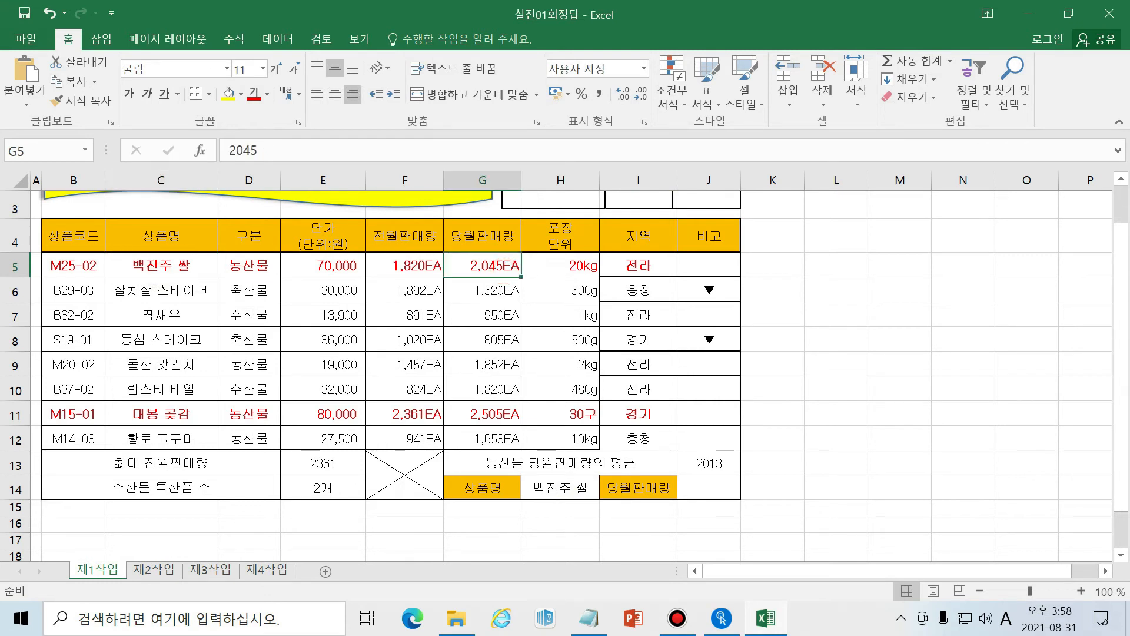
left_click(709, 487)
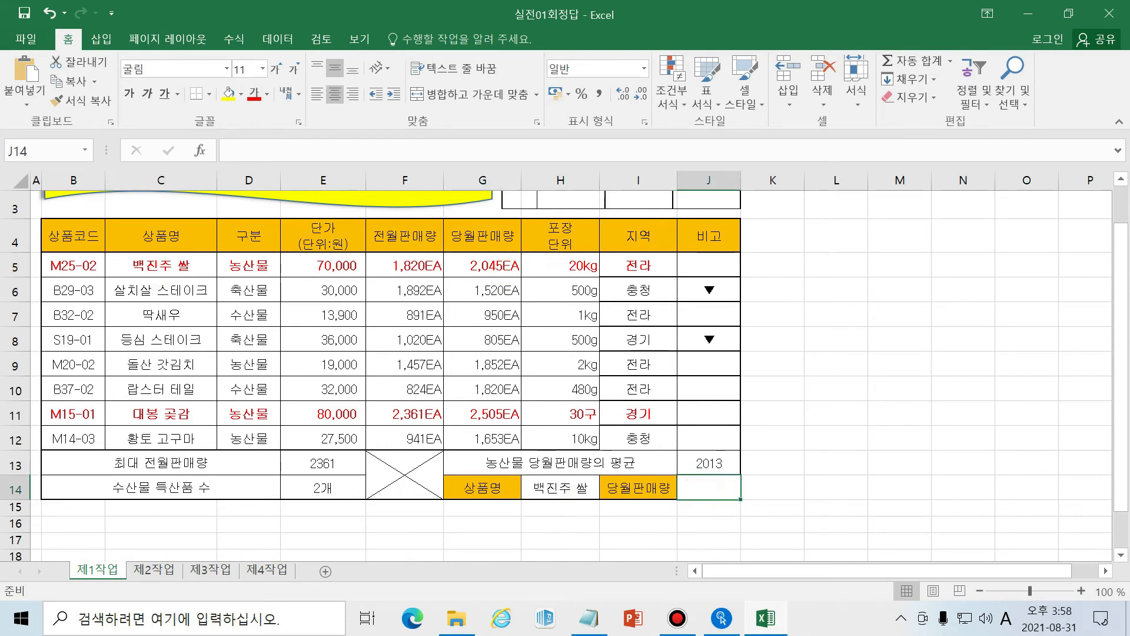
- Choose 돌산 갓김치 as the 상품명 in H14
left_click(568, 487)
left_click(606, 490)
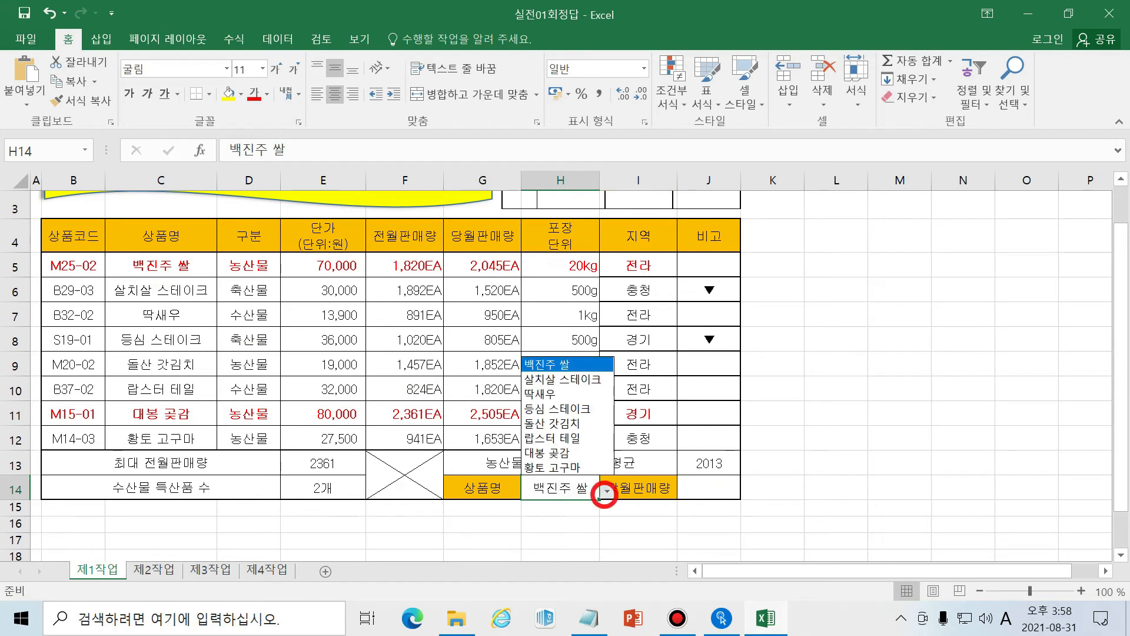
left_click(593, 421)
left_click(605, 490)
left_click(584, 418)
left_click(703, 489)
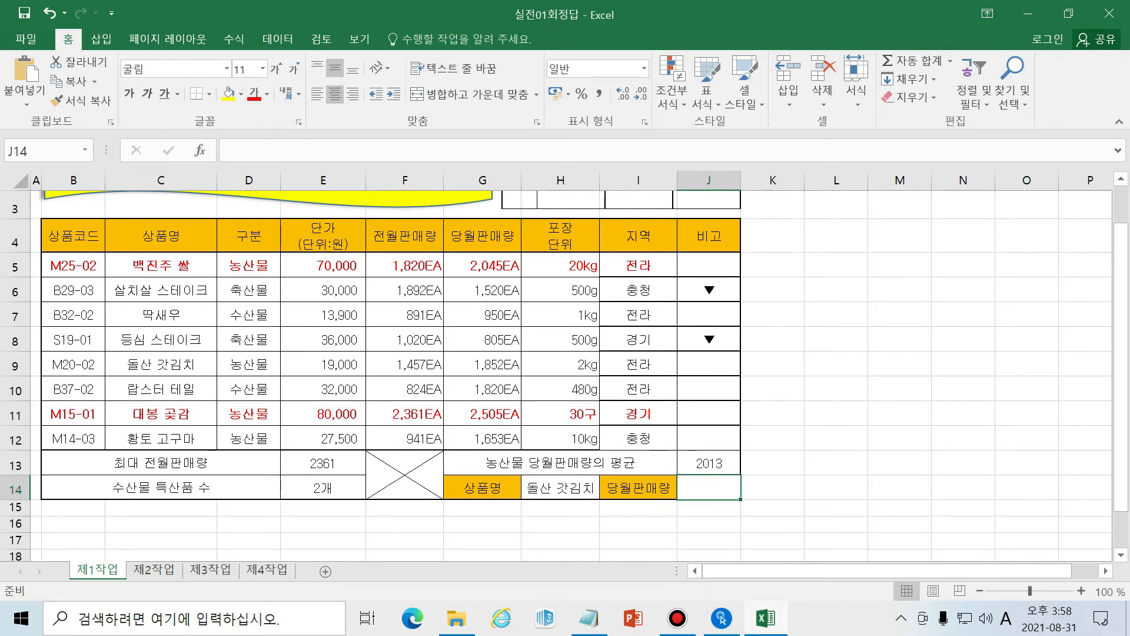
- Examine the vertical layout of the table B4:H12, following the data under its column headings
left_click(559, 490)
left_click_drag(61, 238, 579, 438)
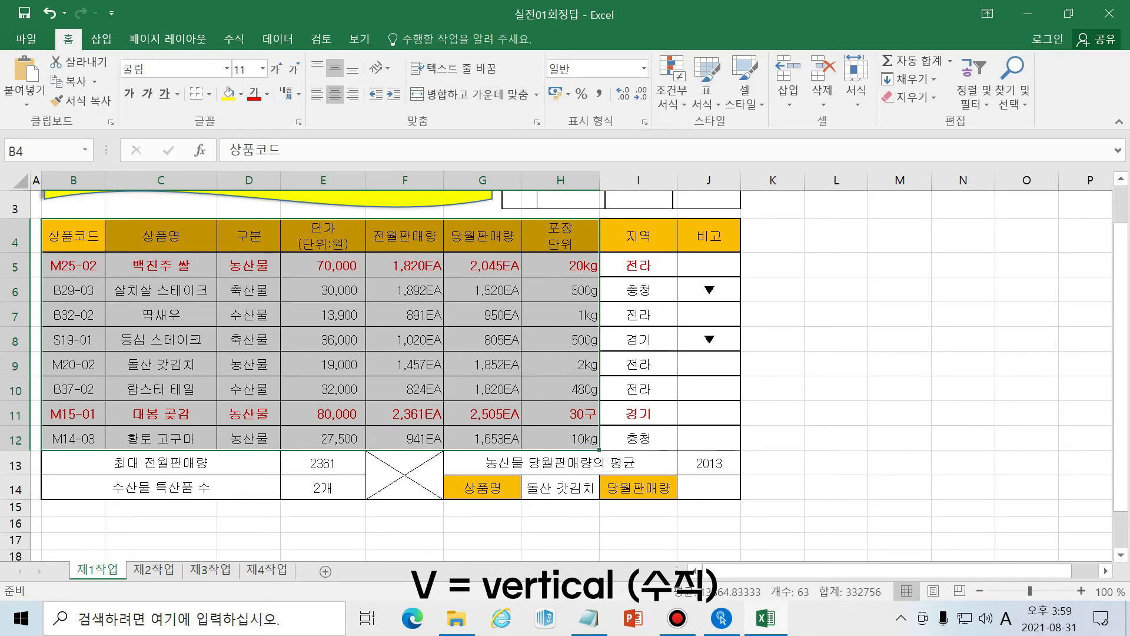
left_click(367, 389)
left_click_drag(64, 230, 518, 421)
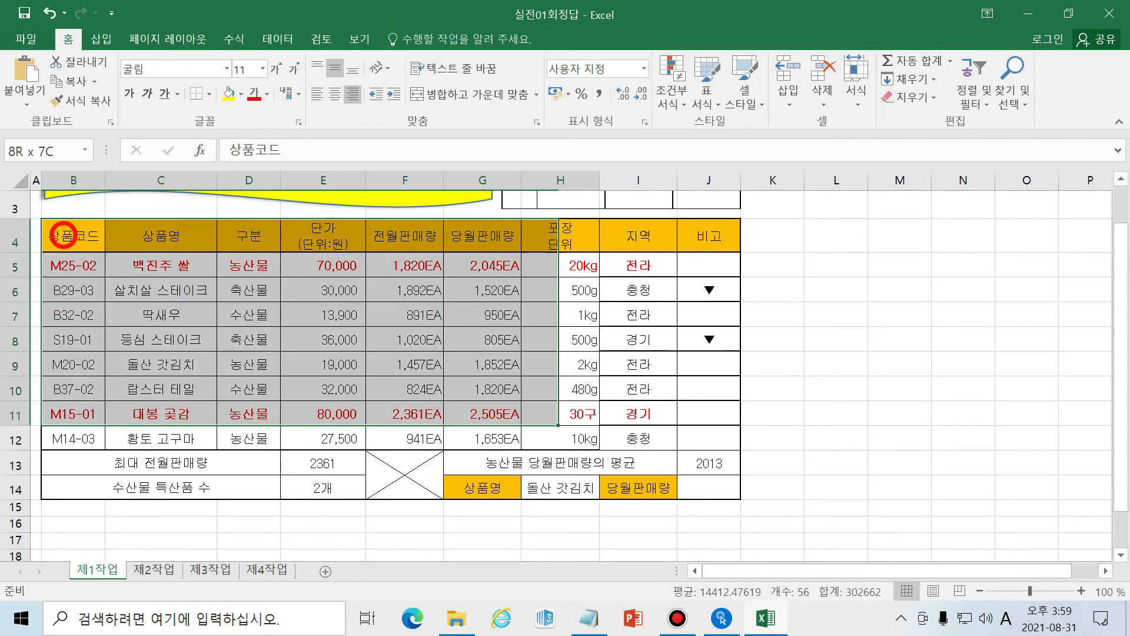
left_click(63, 230)
left_click_drag(330, 233, 330, 315)
left_click_drag(389, 222, 405, 340)
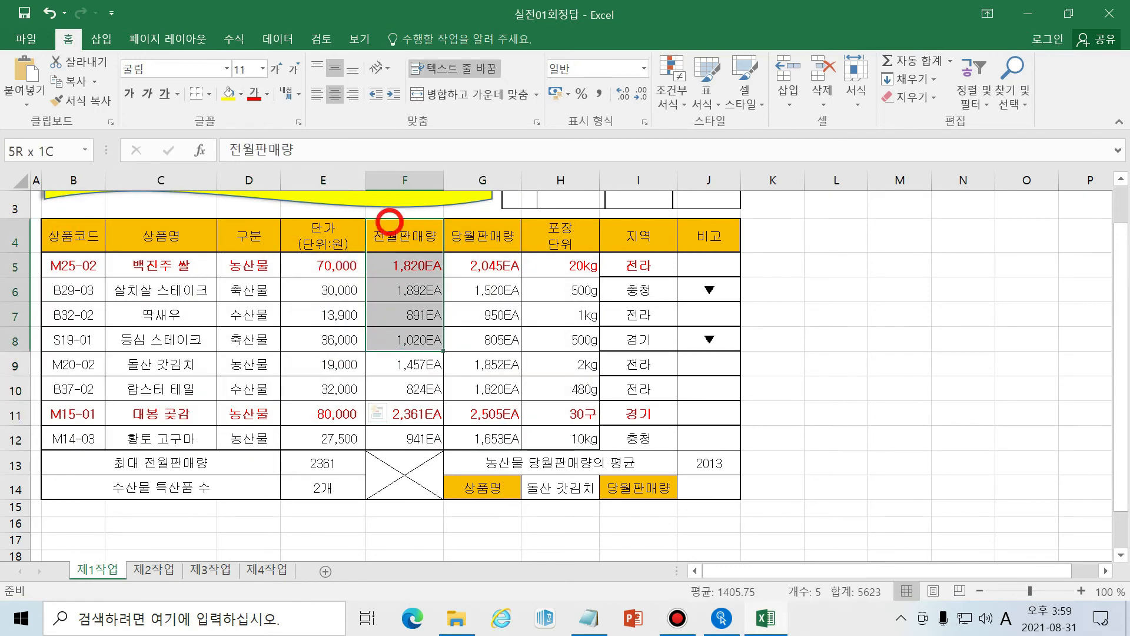
left_click(475, 240)
key("shift+Down")
key("shift+Down")
key("shift+Down")
key("shift+Down")
left_click(545, 226)
key("shift+Down")
key("shift+Down")
key("shift+Down")
key("shift+Down")
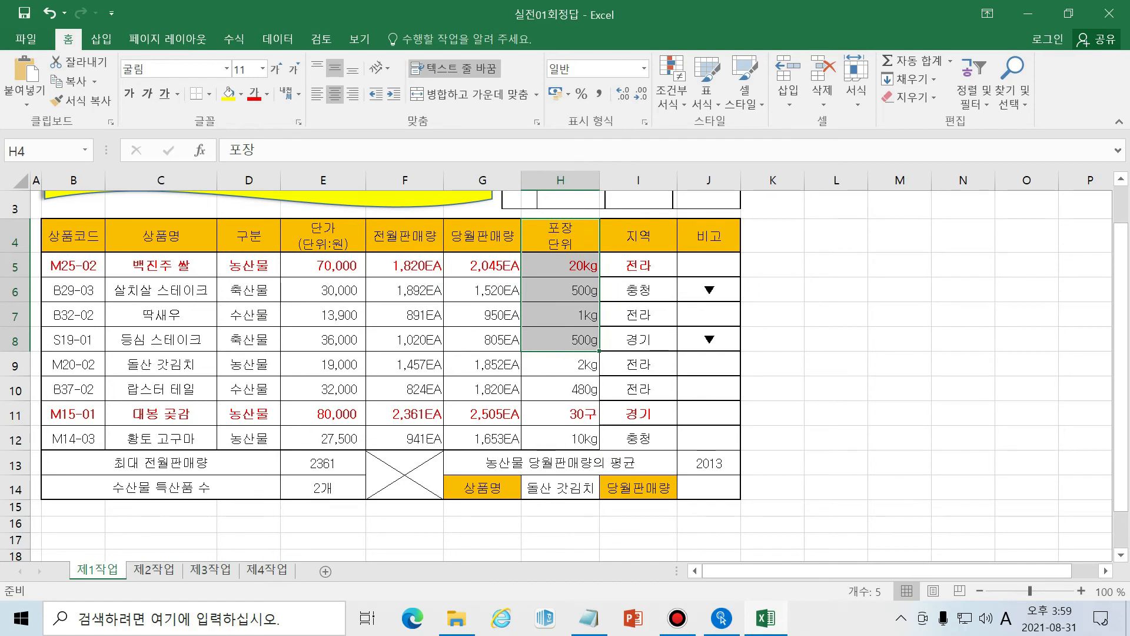
left_click(261, 246)
key("shift+Down")
key("shift+Down")
key("shift+Down")
key("shift+Down")
key("shift+Down")
key("shift+Down")
key("shift+Down")
left_click(326, 241)
key("shift+Down")
key("shift+Down")
key("shift+Down")
key("shift+Down")
key("shift+Down")
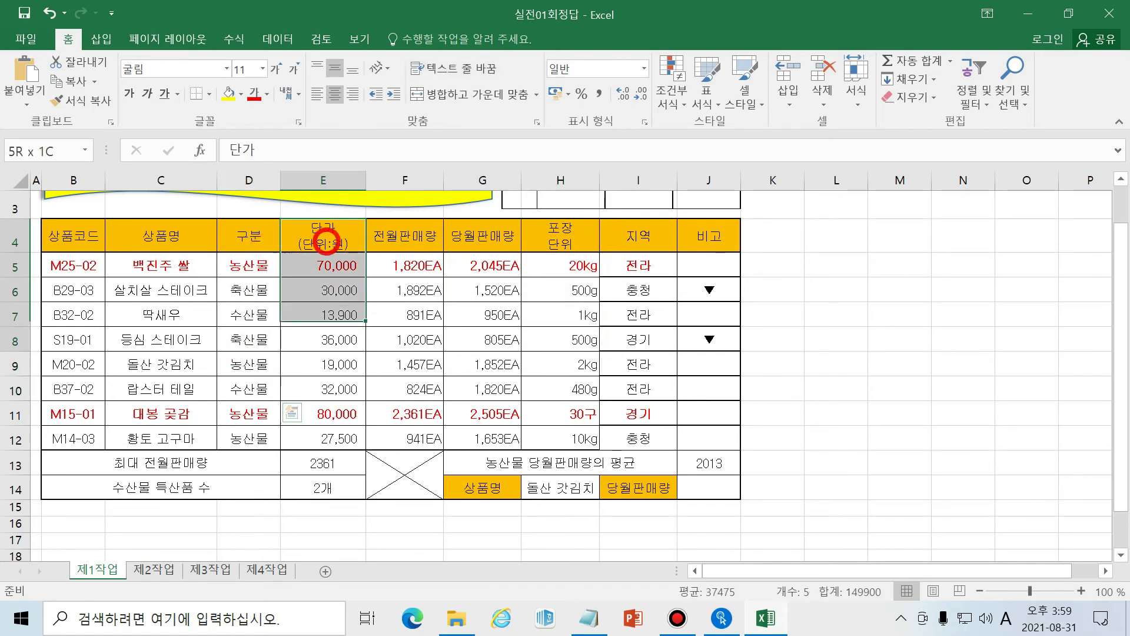
left_click(421, 281)
- Copy the table B4:H12 and paste it transposed at C18
left_click_drag(63, 235, 568, 438)
key("ctrl+c")
scroll(89, 265, "up", 1)
scroll(118, 282, "down", 4)
left_click(140, 305)
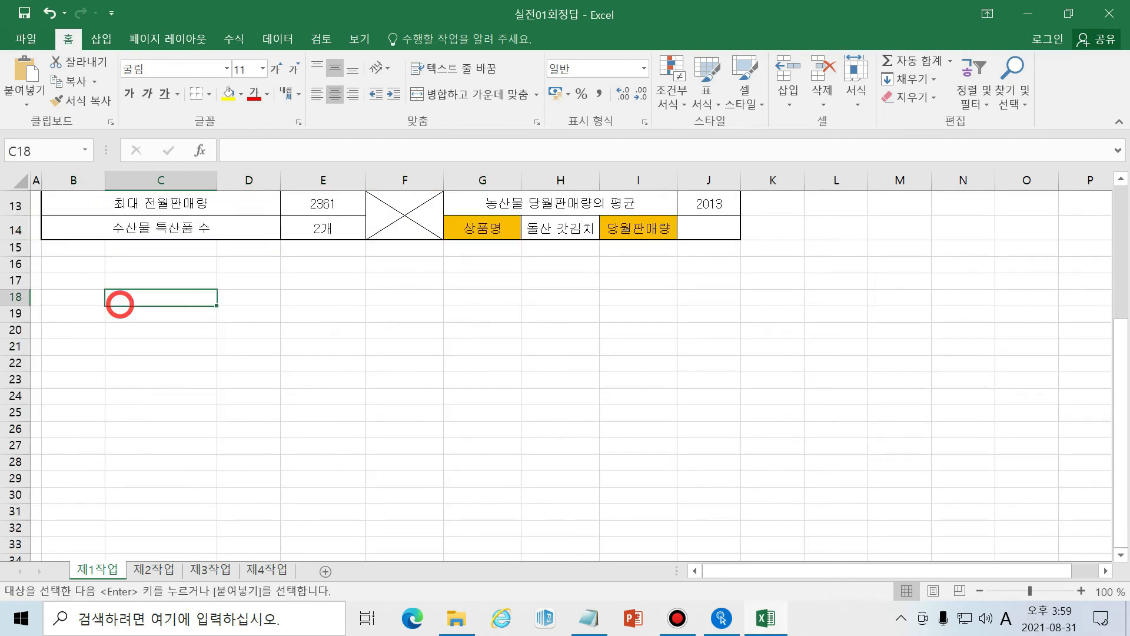
right_click(139, 304)
mouse_move(235, 302)
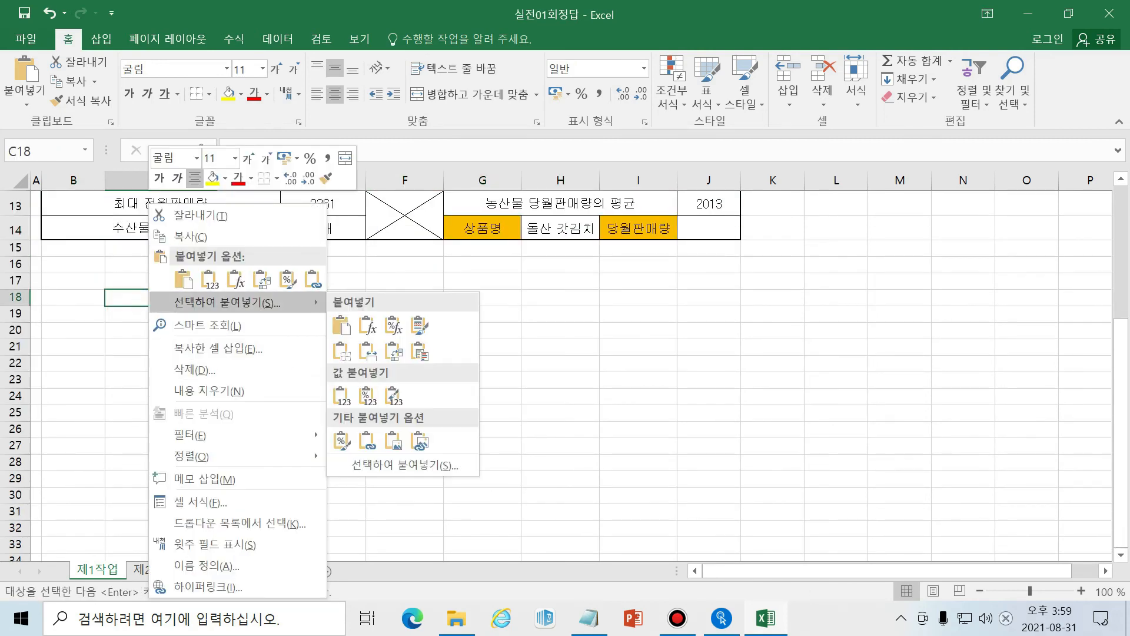
left_click(405, 465)
left_click(469, 533)
left_click(468, 574)
left_click(565, 468)
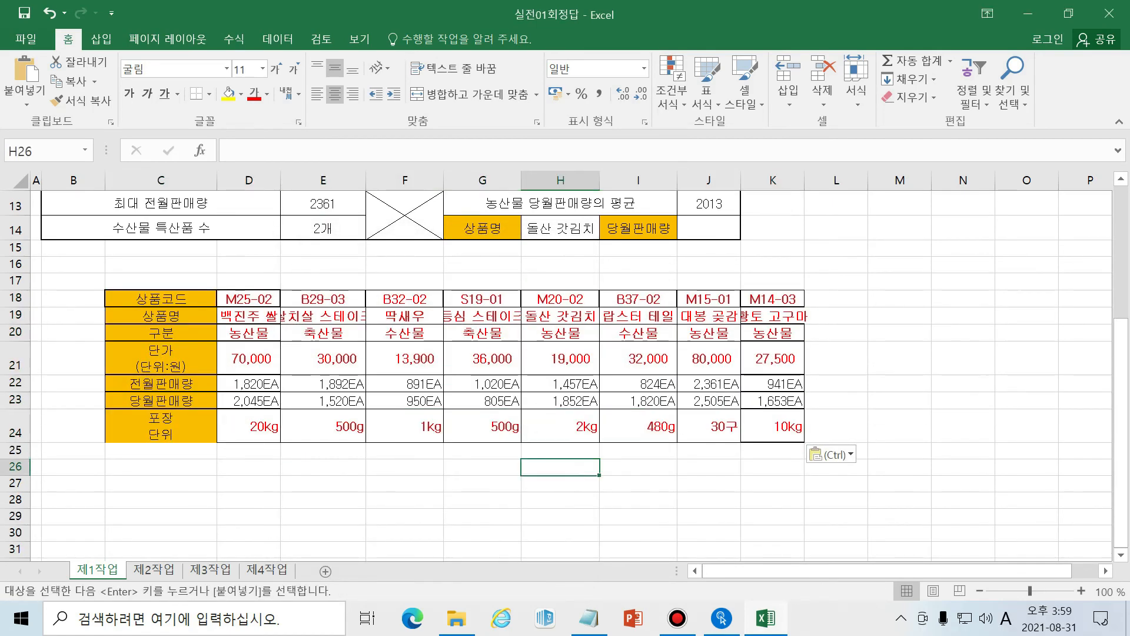
- Examine the horizontal layout of the transposed table, following its 상품코드, 상품명 and 구분 rows
left_click_drag(160, 299, 789, 316)
left_click(160, 299)
left_click_drag(151, 313, 773, 316)
left_click_drag(169, 344, 836, 334)
left_click(714, 363)
left_click_drag(182, 299, 773, 426)
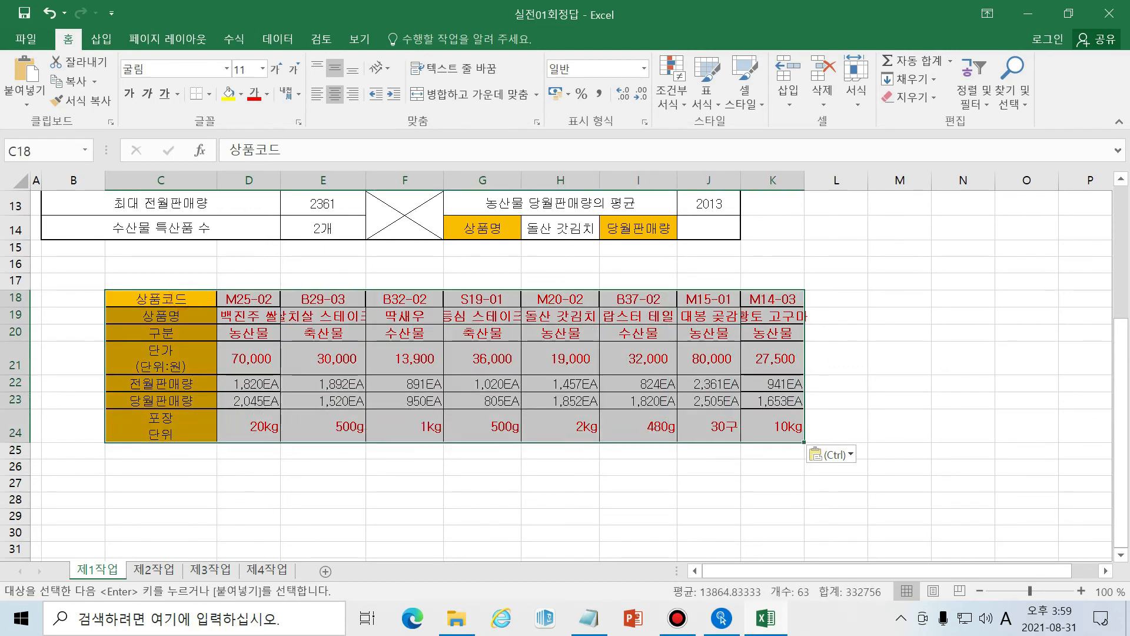
left_click(246, 467)
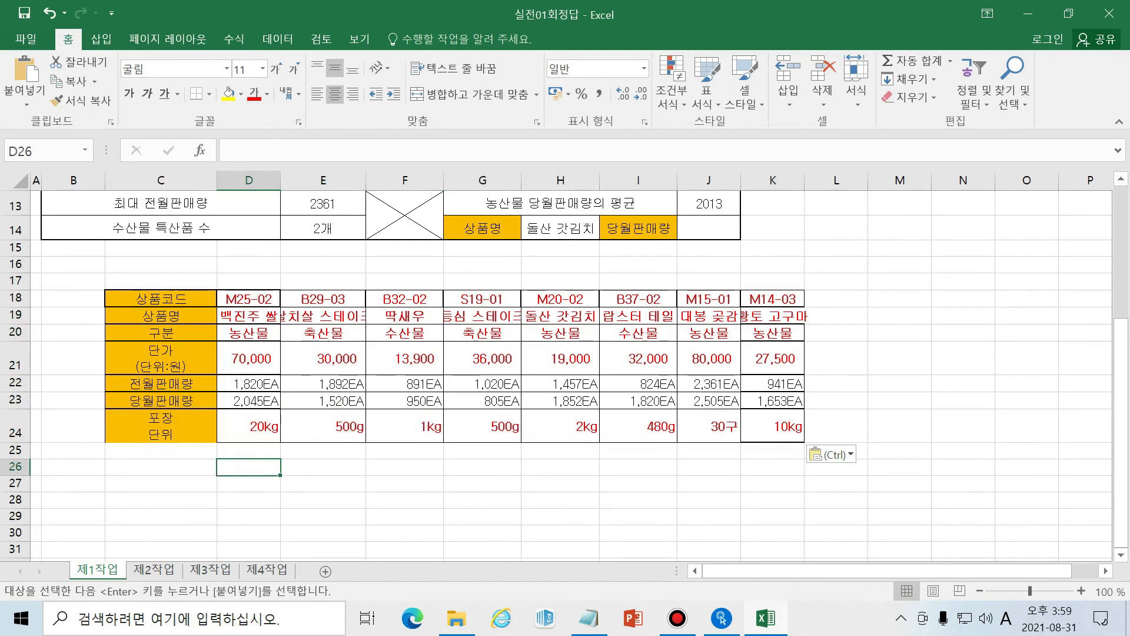
- Delete rows 17 to 26, which hold the transposed copy of the table
left_click_drag(15, 281, 15, 471)
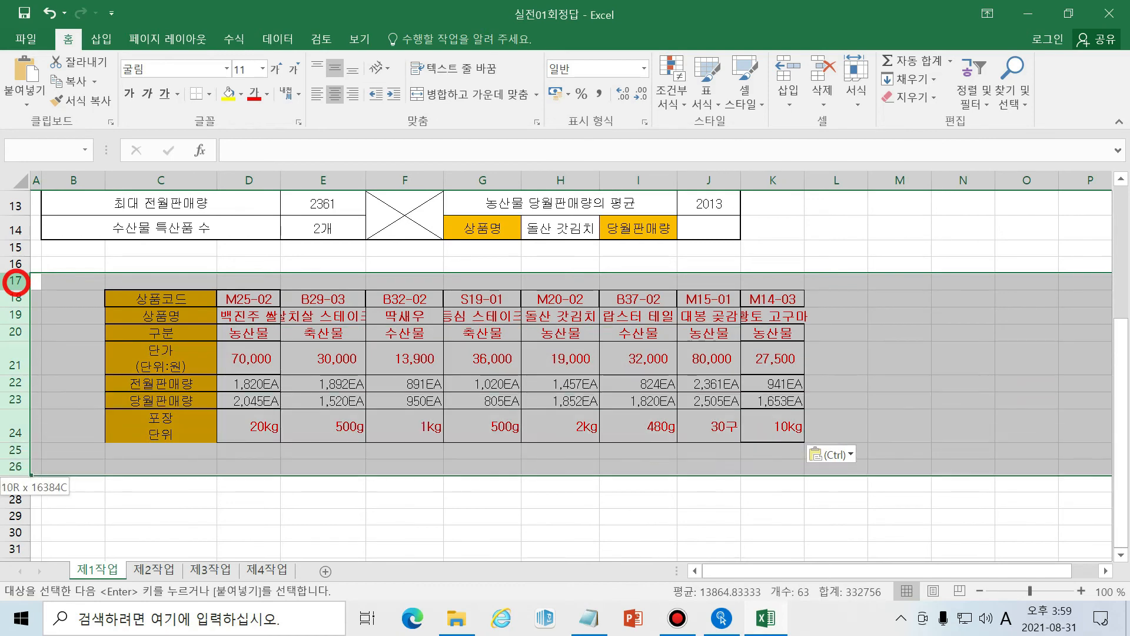
right_click(16, 423)
left_click(89, 299)
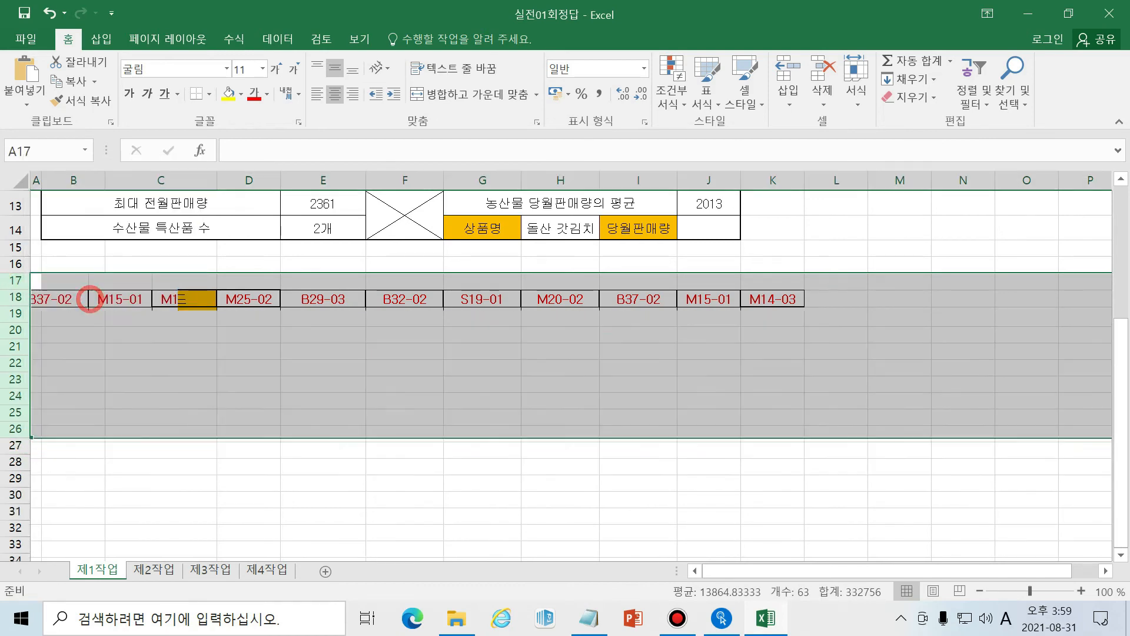
left_click(388, 449)
scroll(388, 449, "up", 4)
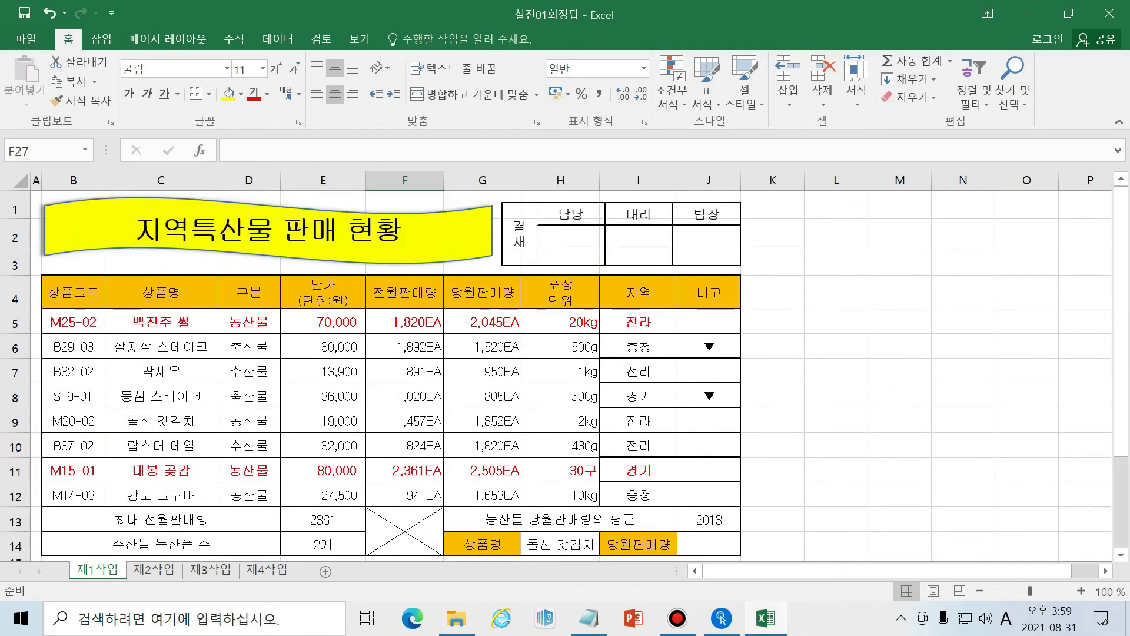
- Search the function wizard for vlookup and insert the VLOOKUP function into J14
left_click(74, 284)
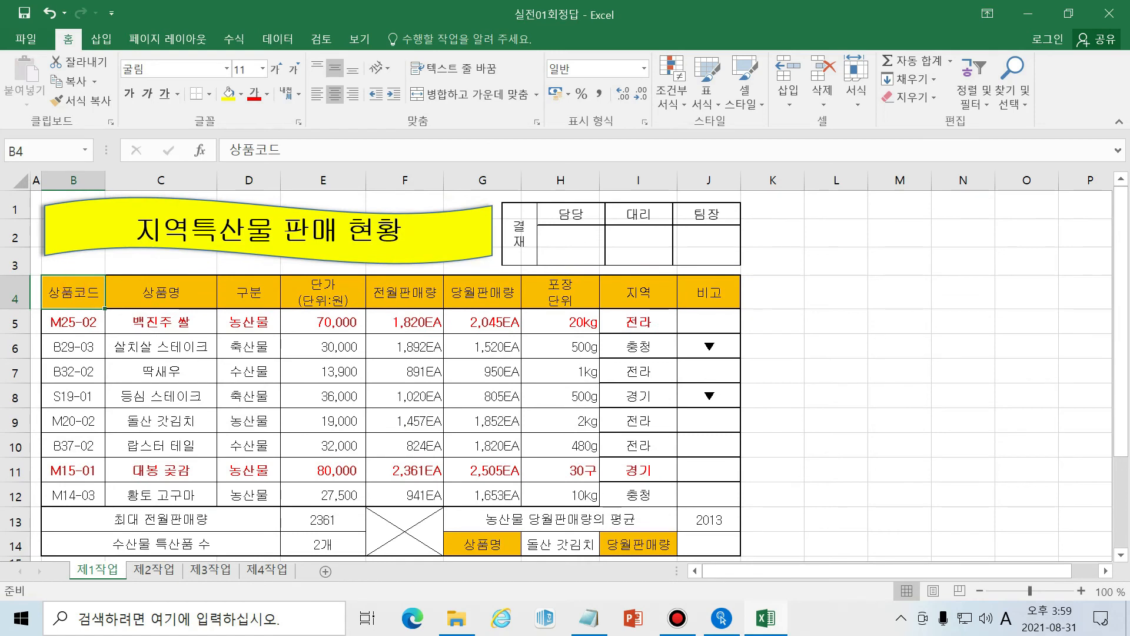
left_click(715, 539)
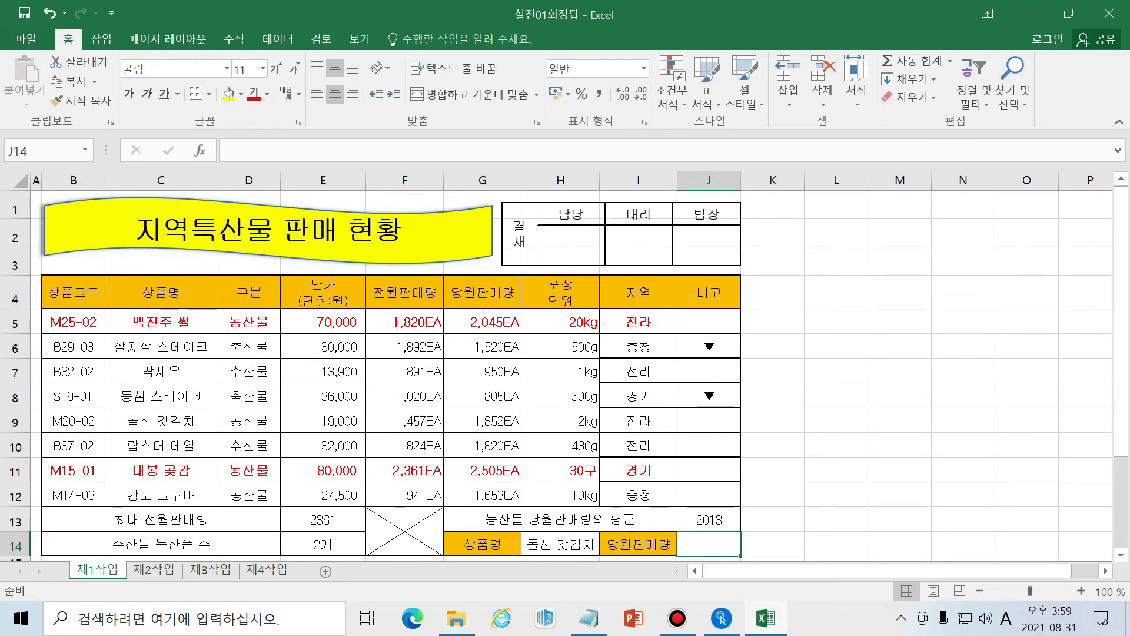
left_click(200, 151)
left_click(730, 151)
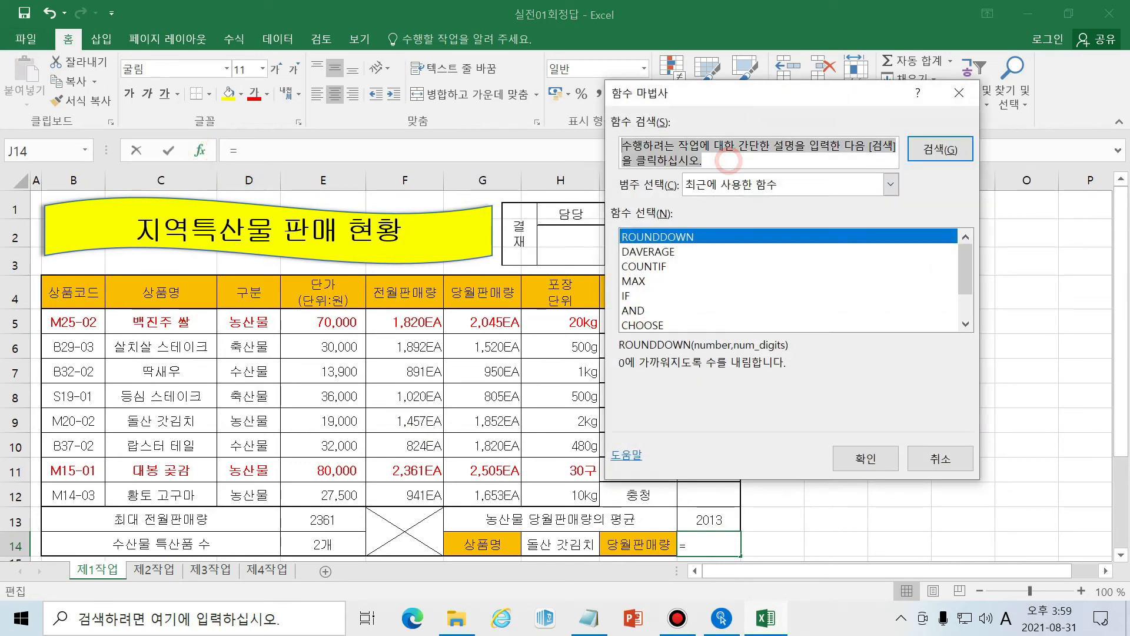
type("vlookup")
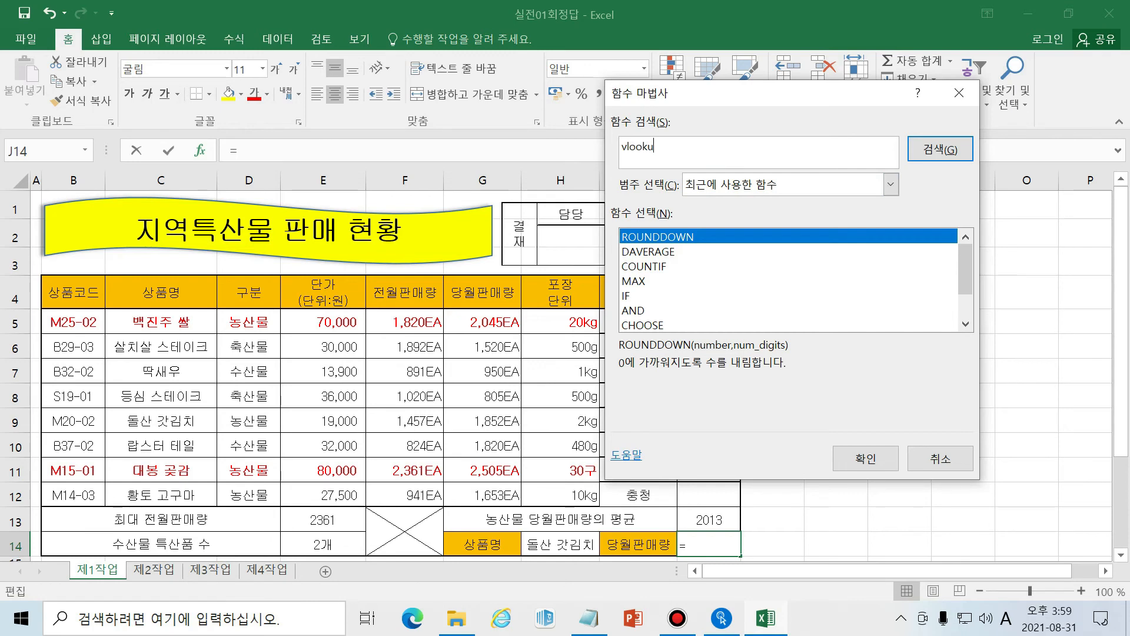
key("Return")
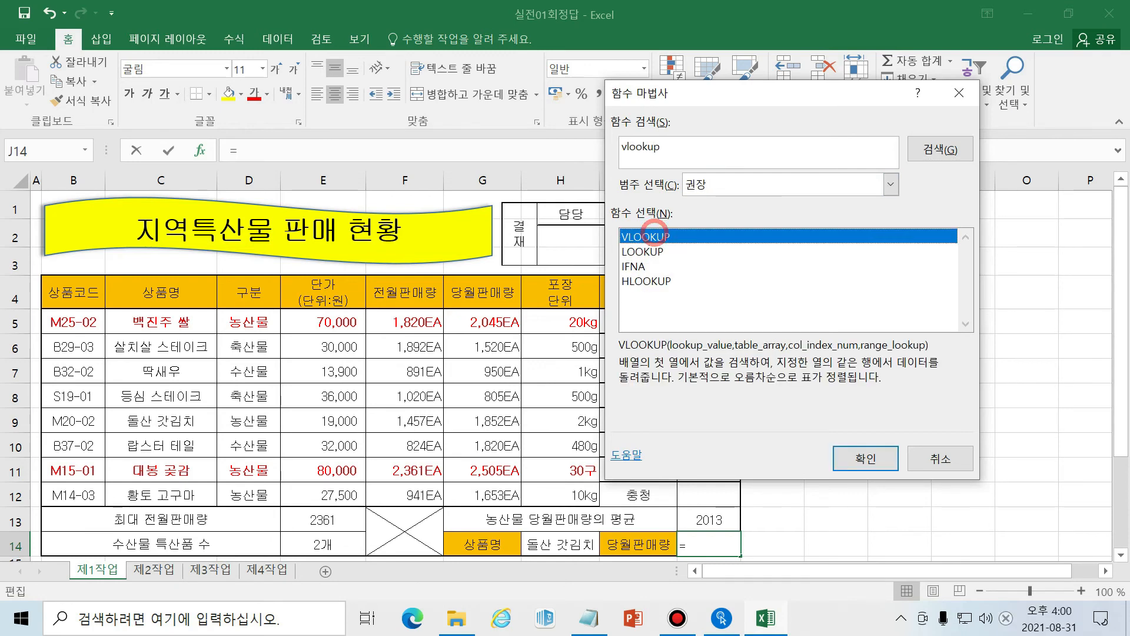
left_click(866, 457)
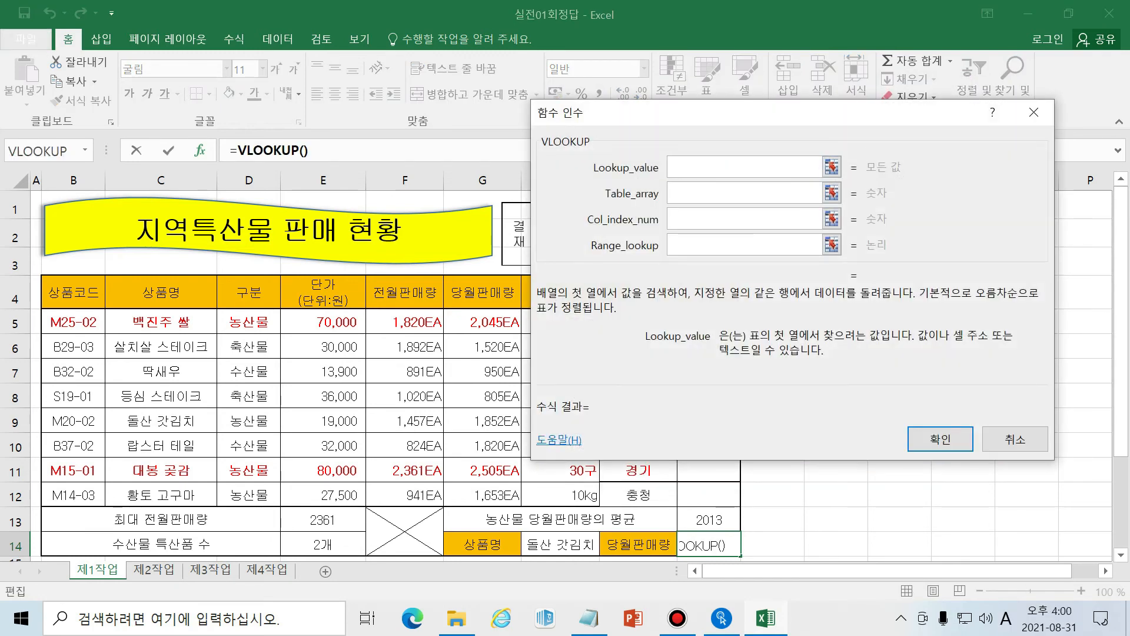
- Go through the VLOOKUP arguments Lookup_value, Table_array, Col_index_num and Range_lookup to review what each requires
key("Tab")
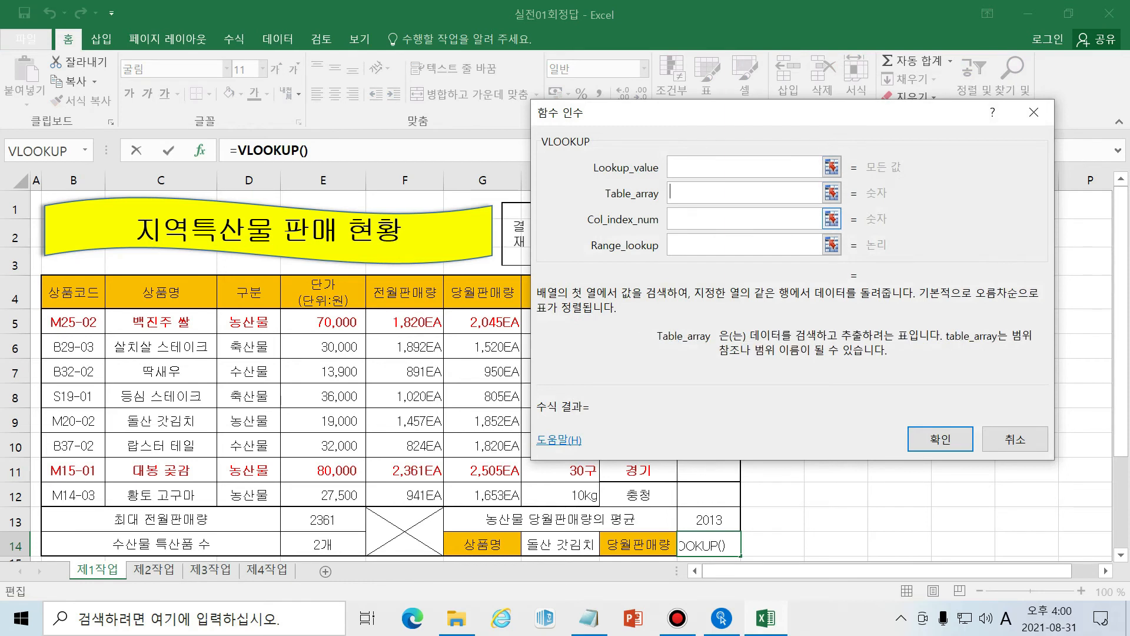
key("Tab")
key("Tab")
key("Tab")
key("Tab")
key("Tab")
key("Tab")
key("Tab")
key("Tab")
key("Tab")
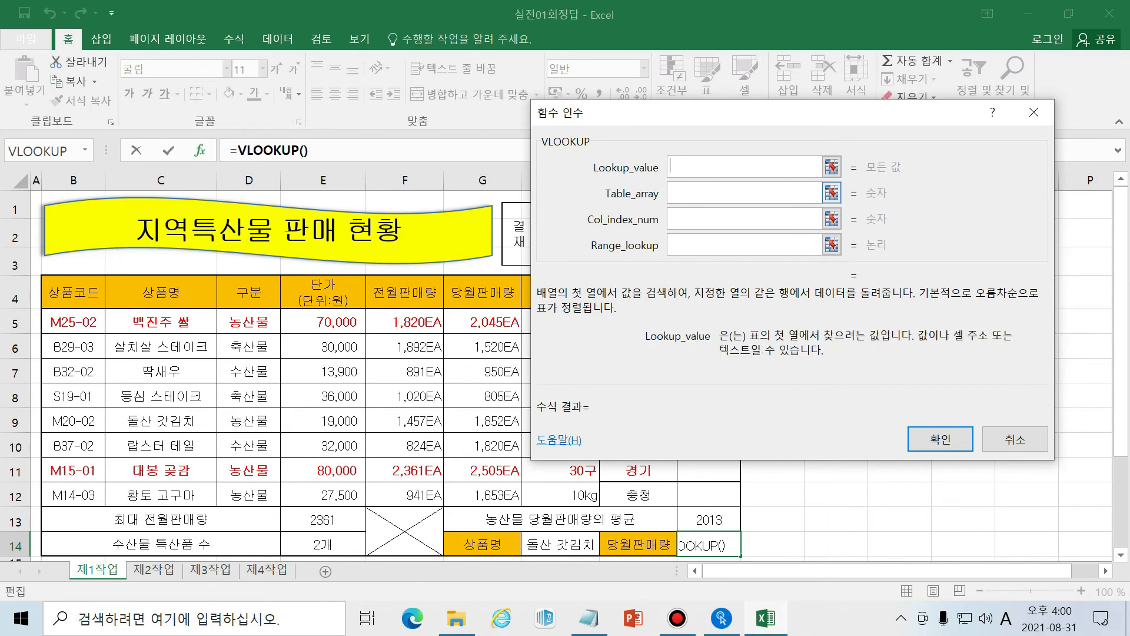
left_click(744, 167)
left_click(745, 194)
left_click(745, 244)
left_click(745, 219)
left_click(745, 167)
left_click(745, 193)
left_click(745, 219)
left_click(744, 245)
left_click(745, 167)
left_click(745, 193)
left_click(744, 219)
left_click(745, 245)
- Set the Lookup_value argument of VLOOKUP to H14
left_click(745, 167)
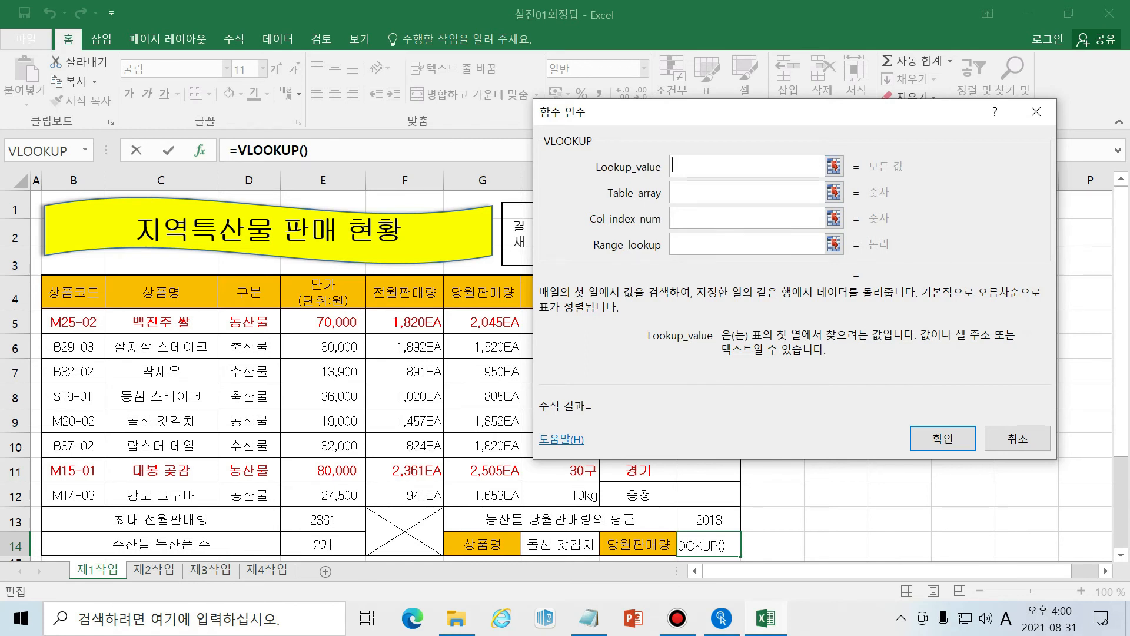
left_click(560, 544)
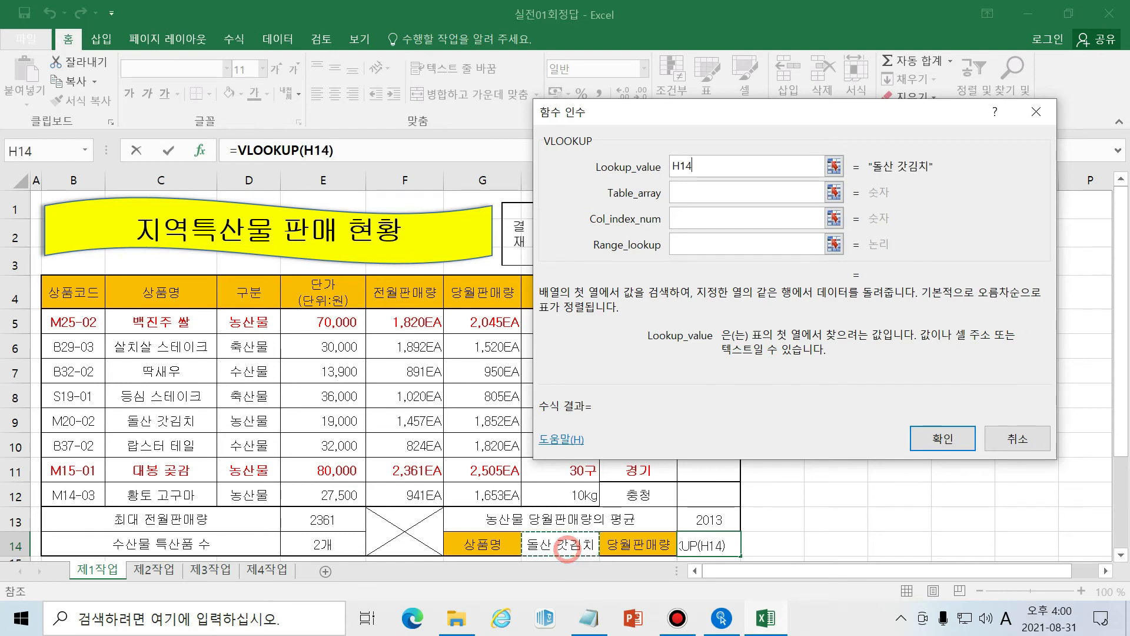
key("Tab")
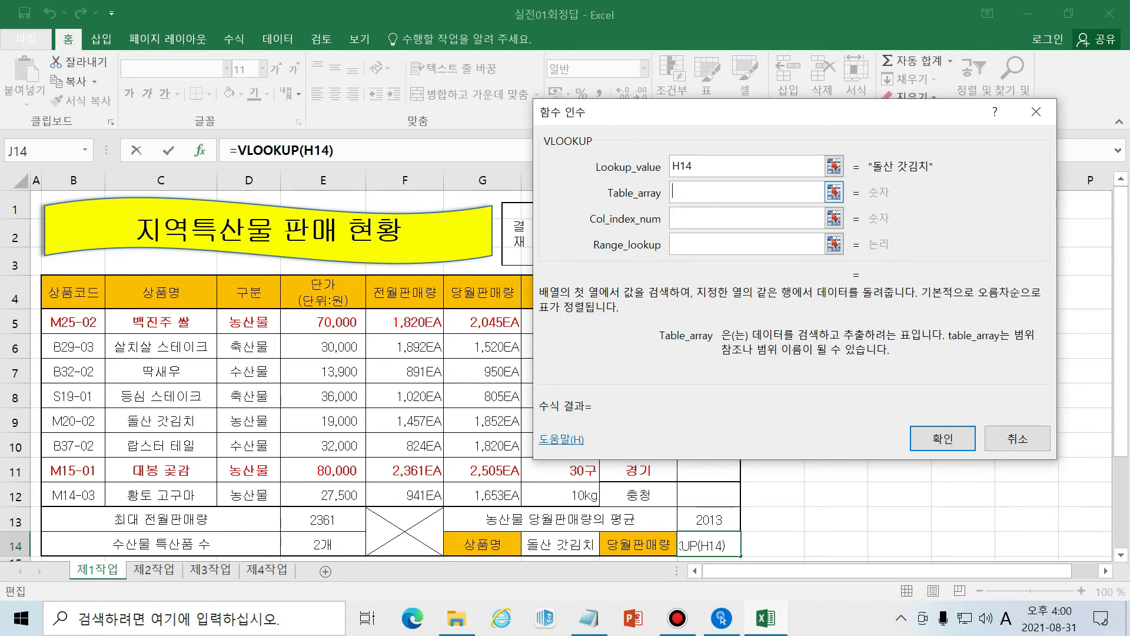
- Try B4:H12 and single columns starting at B4 or C4 as the Table_array range of VLOOKUP
left_click_drag(752, 112, 819, 61)
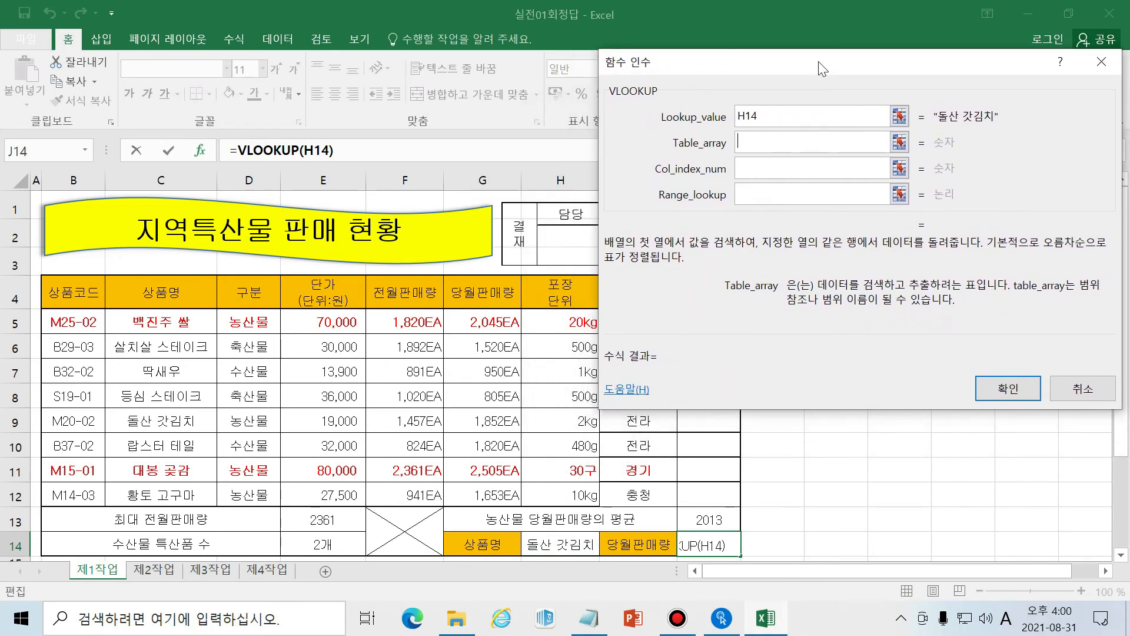
left_click_drag(62, 287, 582, 494)
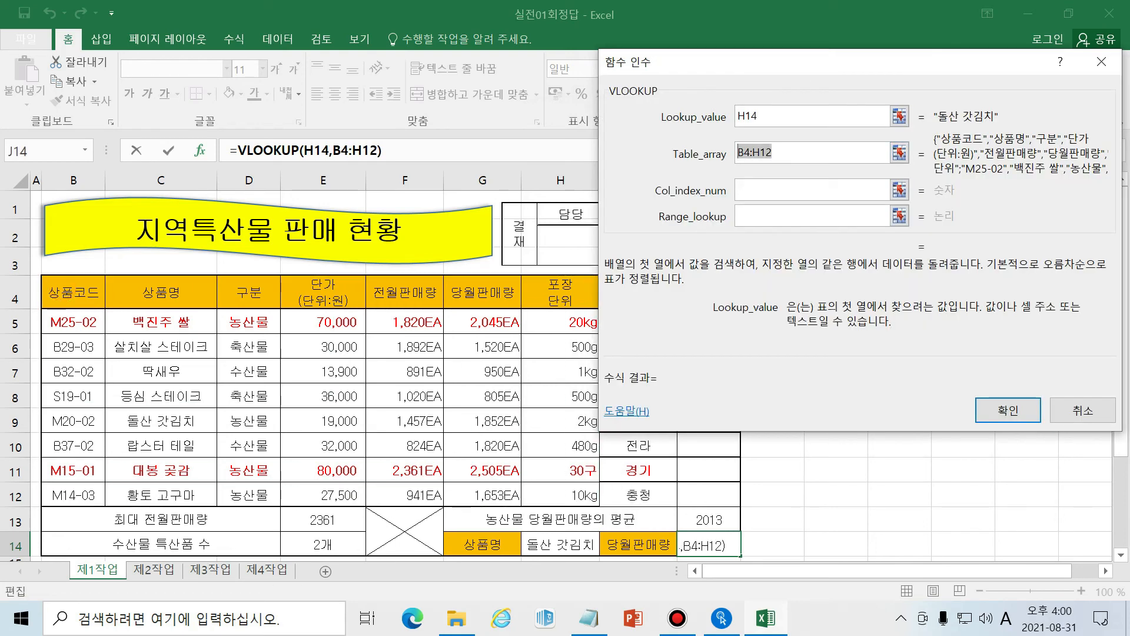
left_click_drag(74, 293, 73, 495)
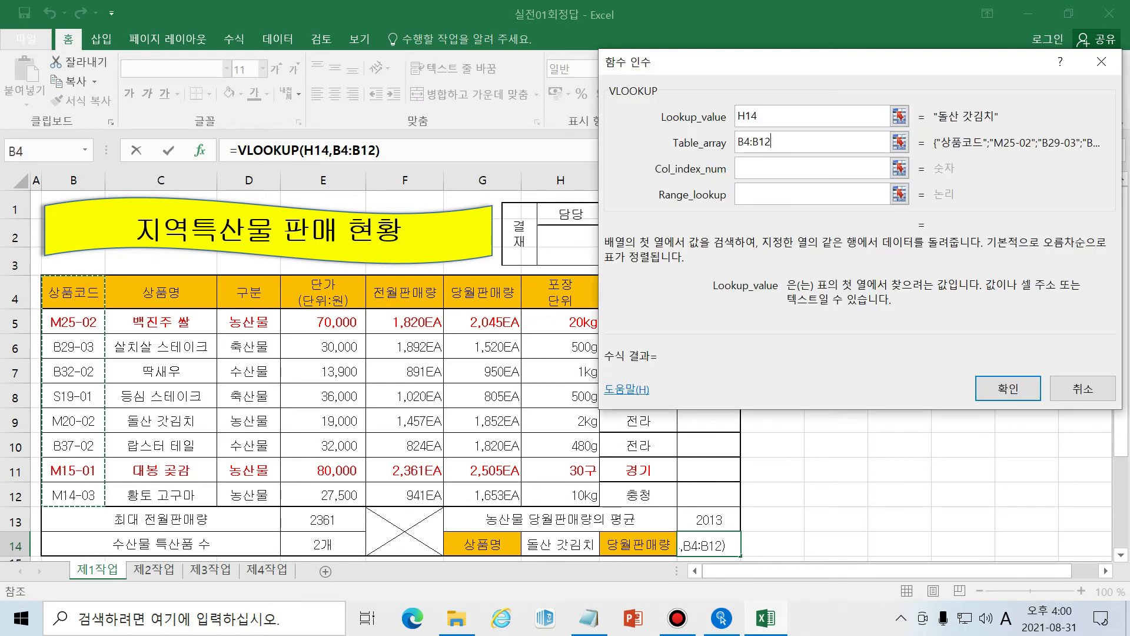
left_click(173, 302)
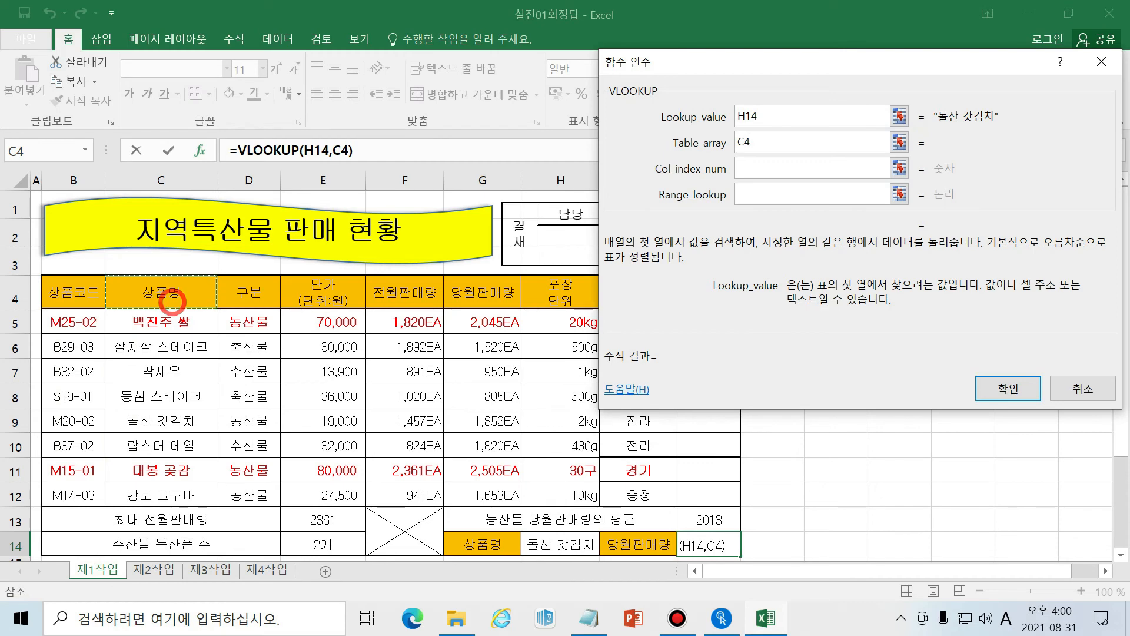
left_click_drag(160, 295, 161, 495)
left_click(86, 297)
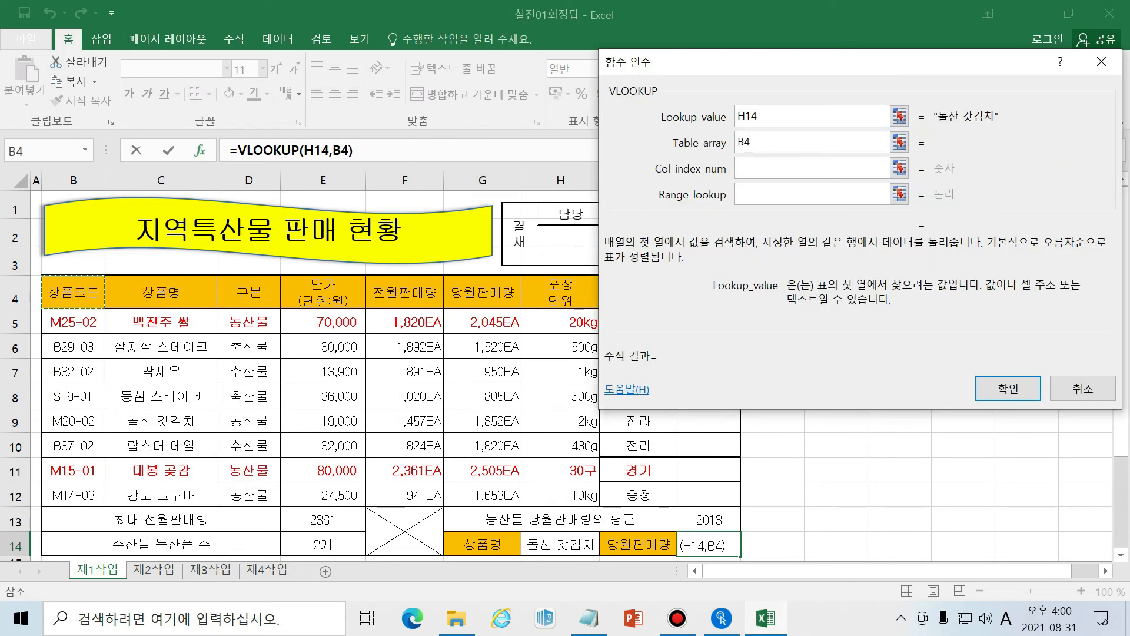
left_click(332, 301)
left_click(170, 301)
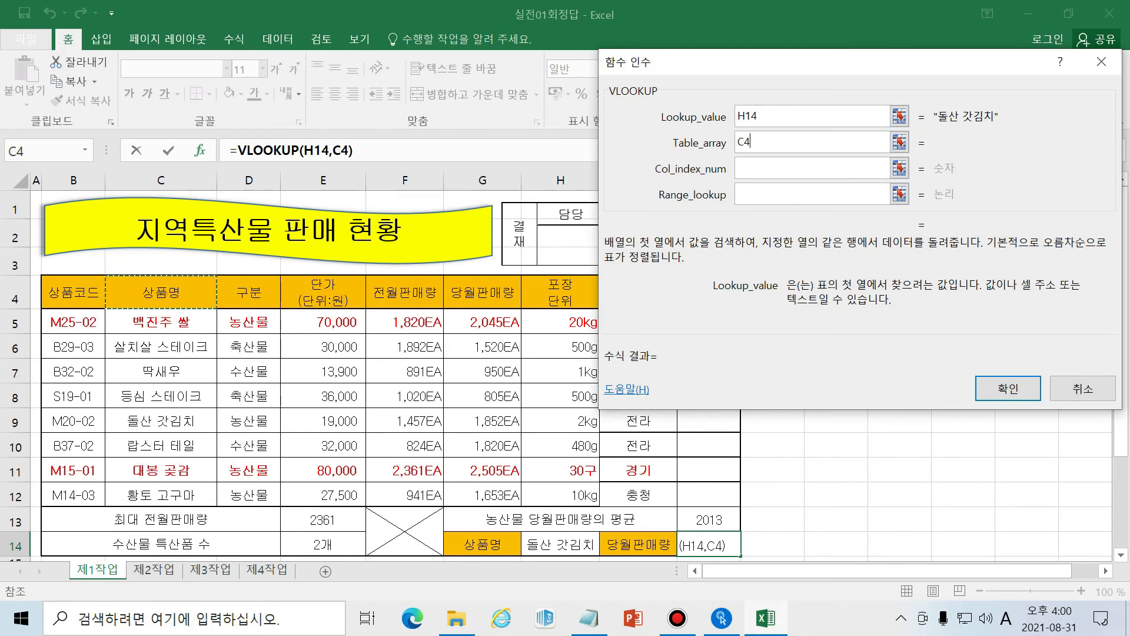
left_click_drag(74, 297, 561, 495)
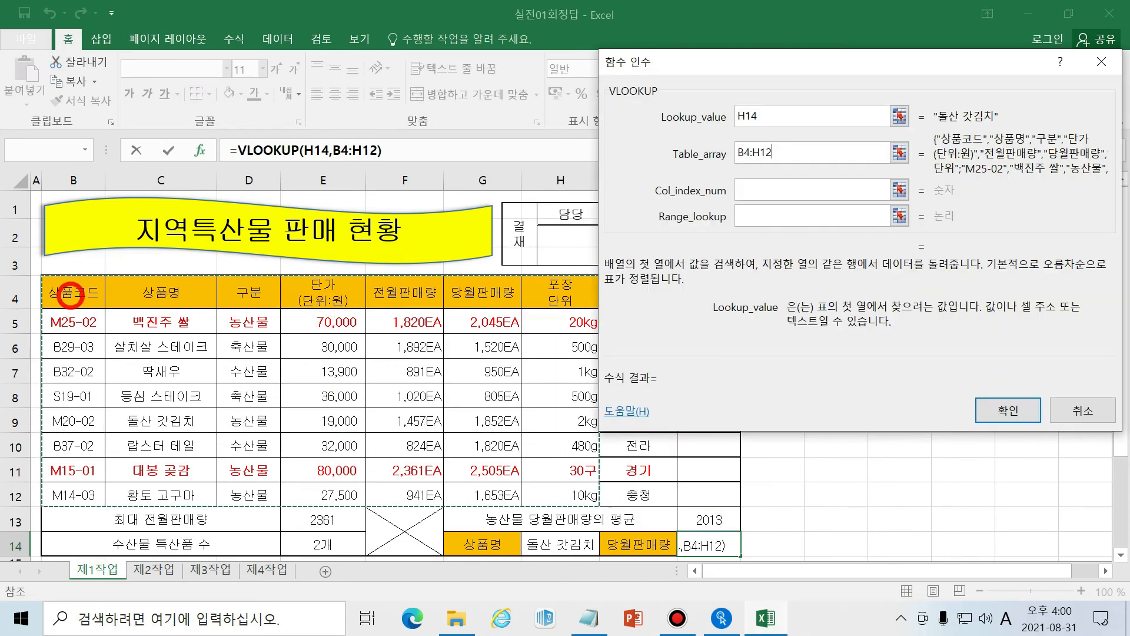
- Set the Table_array argument to the 상품명 through 당월판매량 columns including headers, as the absolute range $C$4:$G$12
left_click_drag(136, 293, 515, 500)
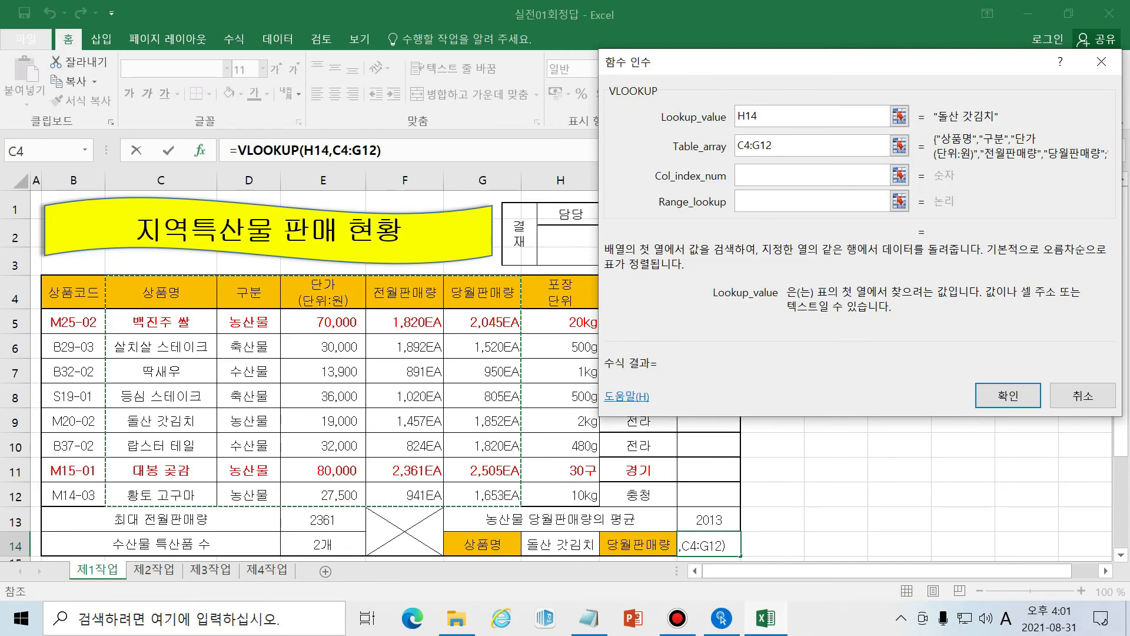
left_click_drag(171, 292, 514, 501)
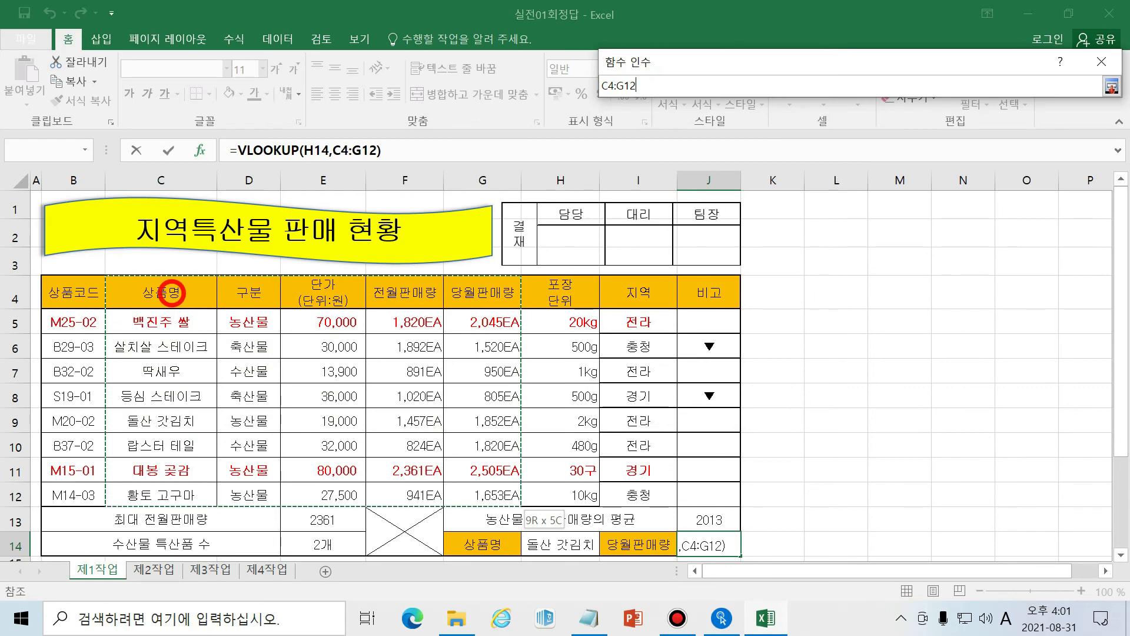
left_click_drag(78, 293, 580, 495)
left_click_drag(174, 292, 500, 495)
left_click(500, 495)
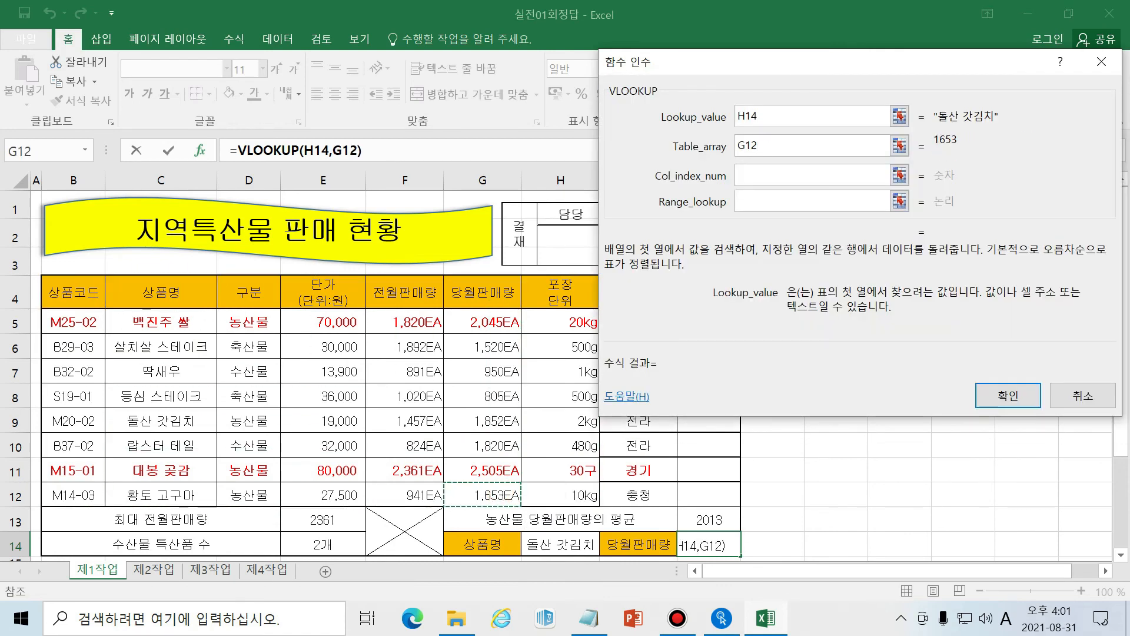
mouse_move(67, 290)
left_mouse_down()
mouse_move(730, 551)
mouse_move(206, 329)
mouse_move(67, 291)
left_mouse_up()
left_click_drag(165, 298, 512, 497)
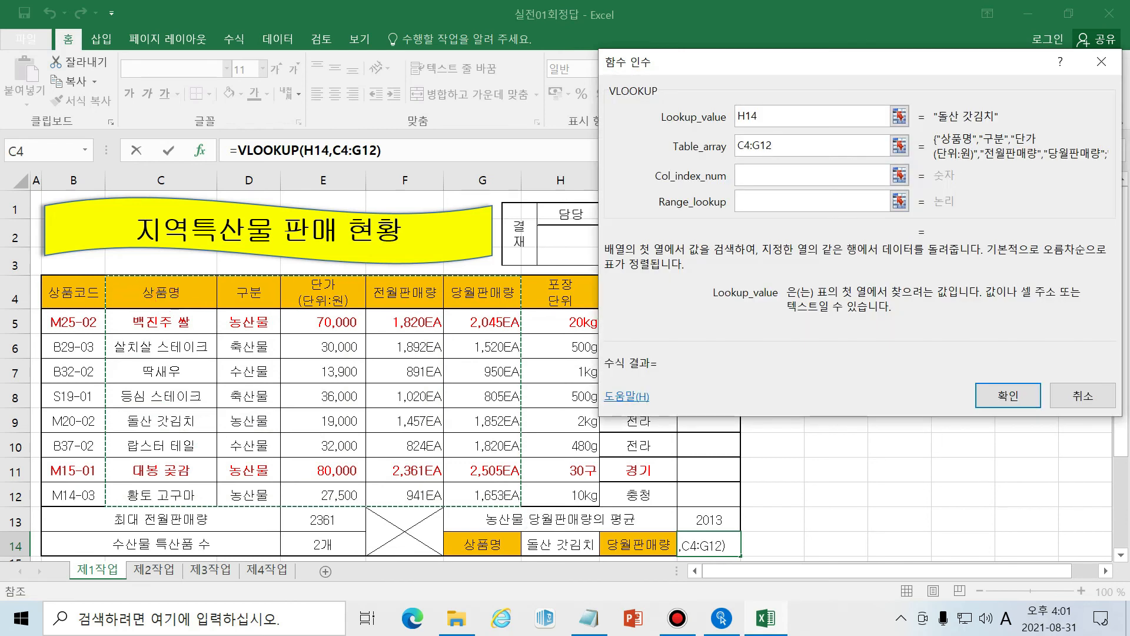
left_click_drag(775, 146, 737, 145)
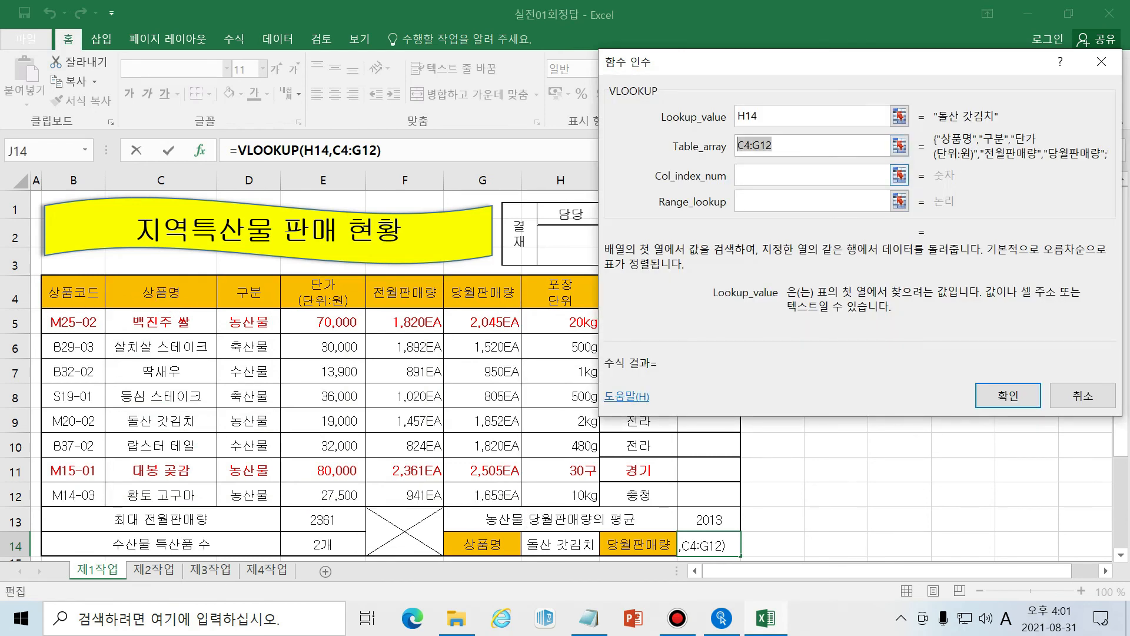
key("F4")
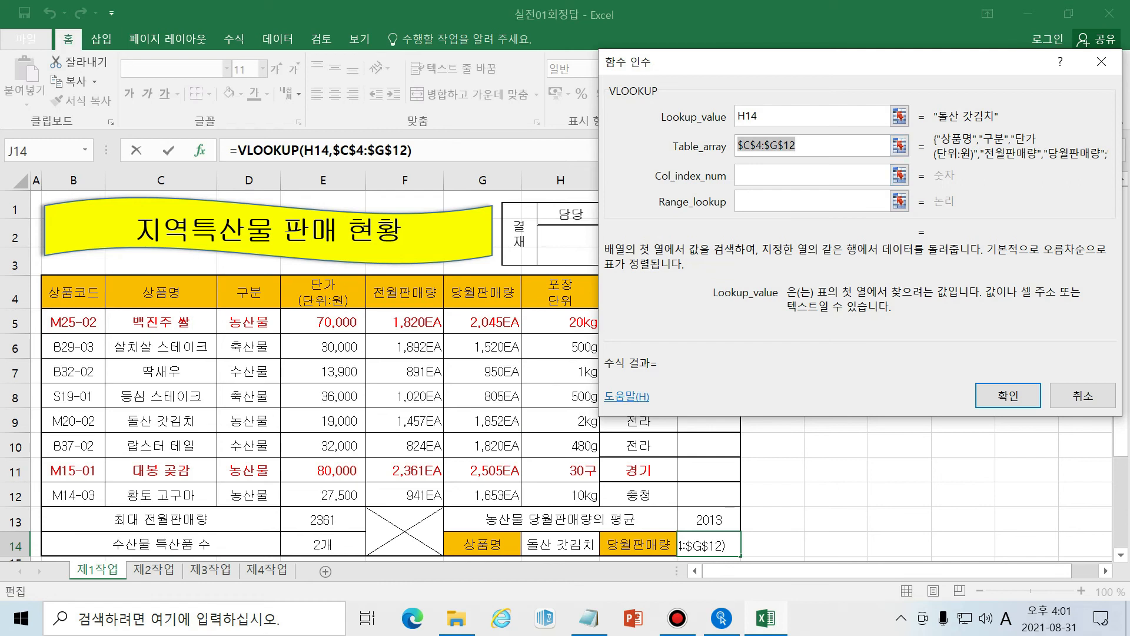
- Trace the 돌산 갓김치 row across C9:G9 while the Table_array argument is active
double_click(747, 116)
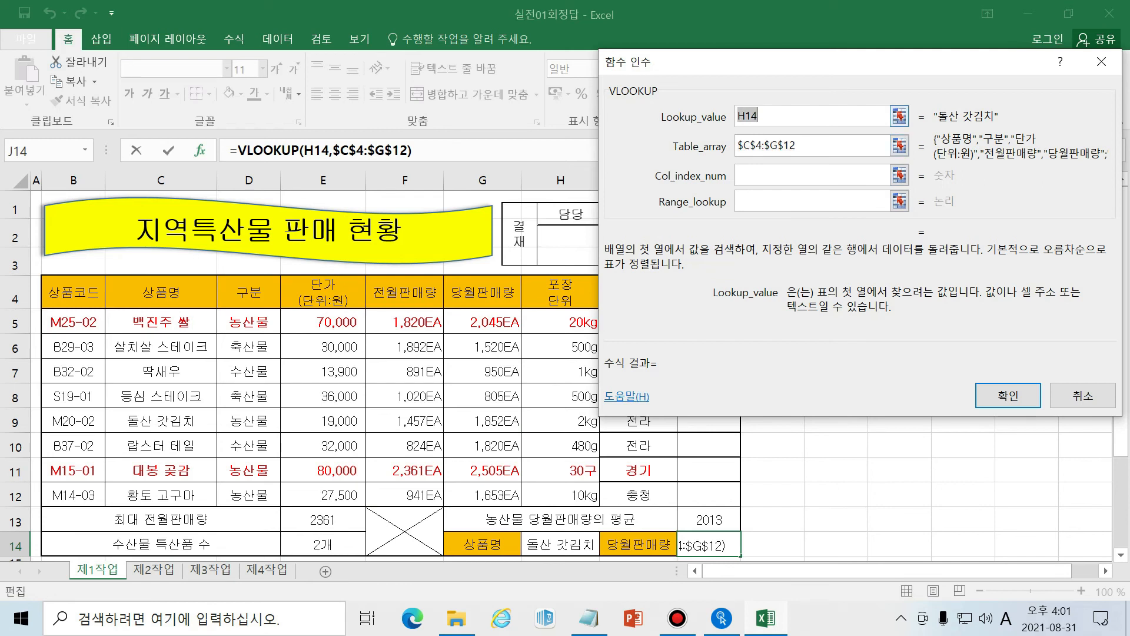
left_click(800, 146)
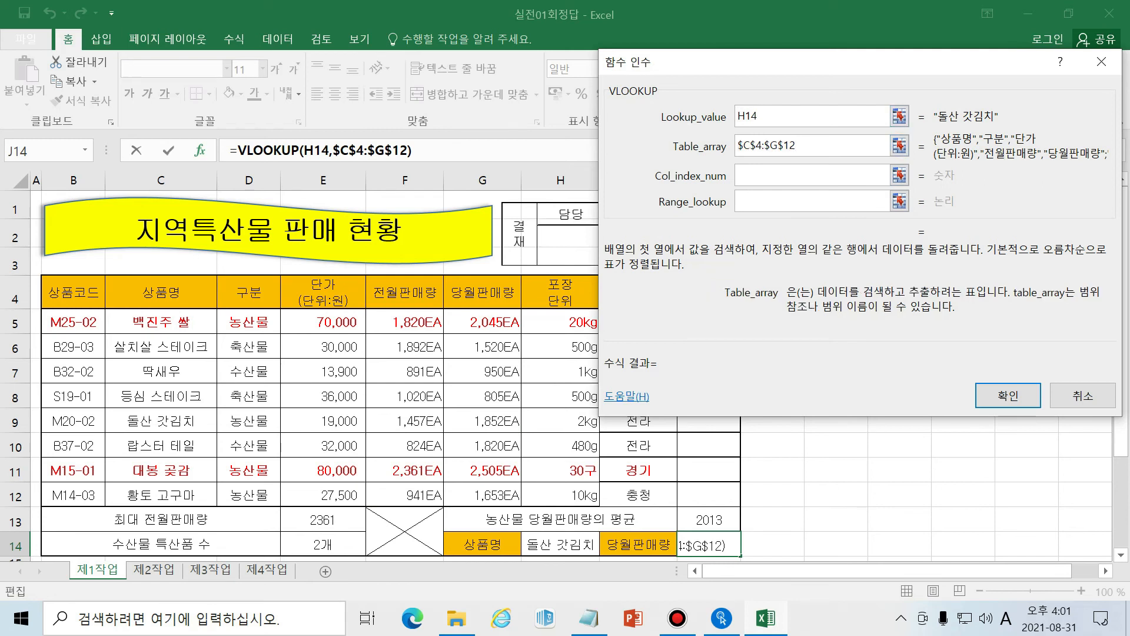
left_click(161, 422)
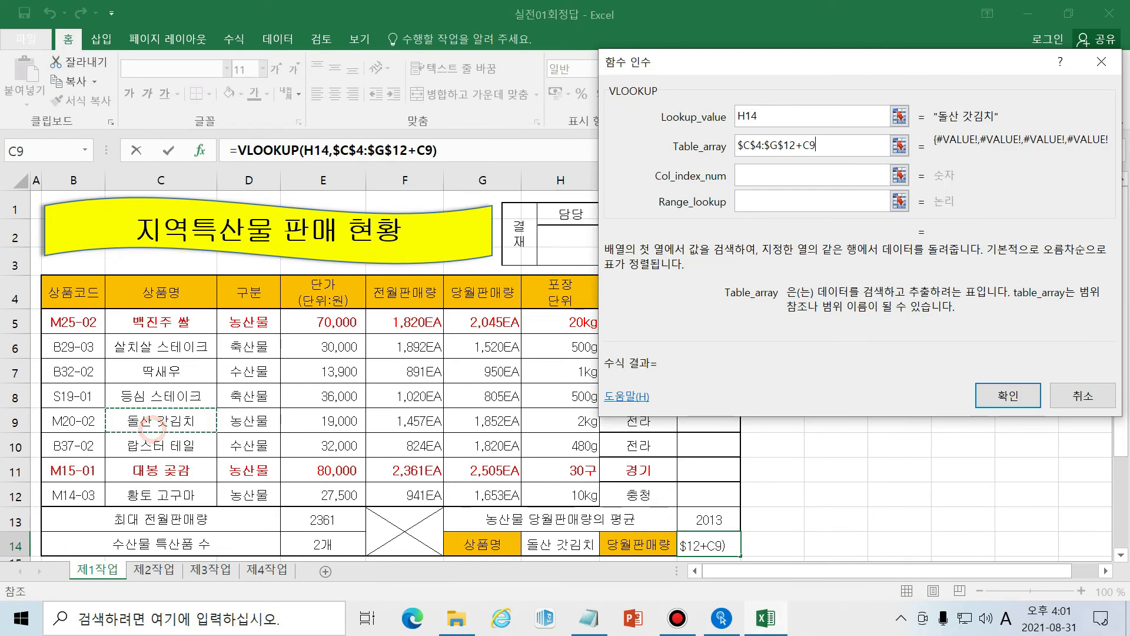
left_click(16, 422)
left_click_drag(143, 421, 483, 422)
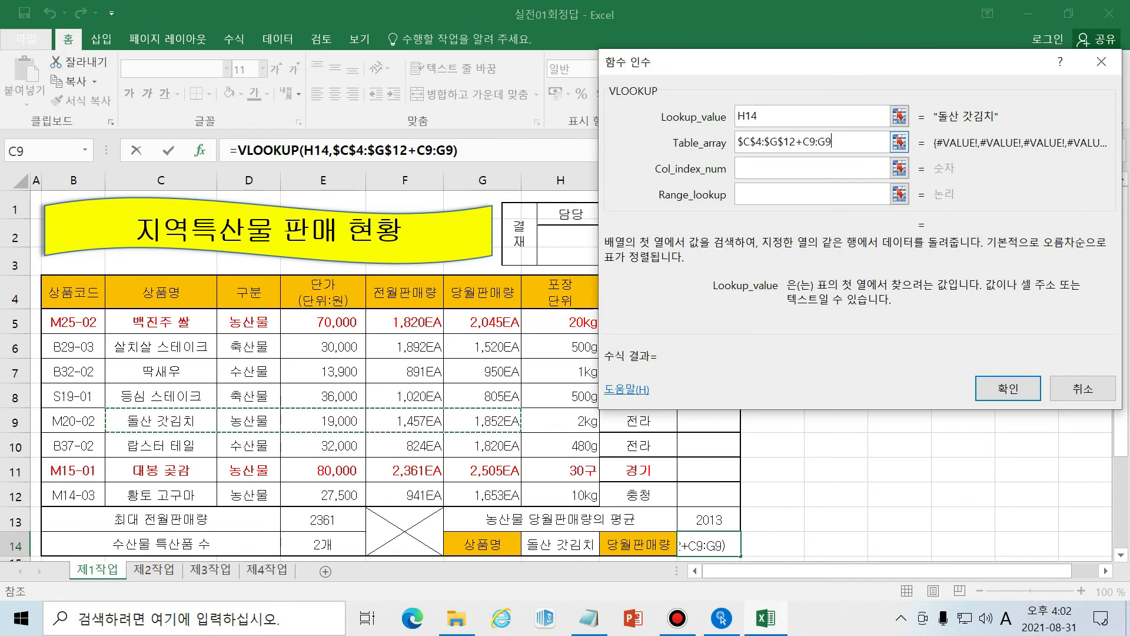
- Count the columns from 상품명 to 당월판매량 along row 9 and set Col_index_num to 5
left_click(813, 169)
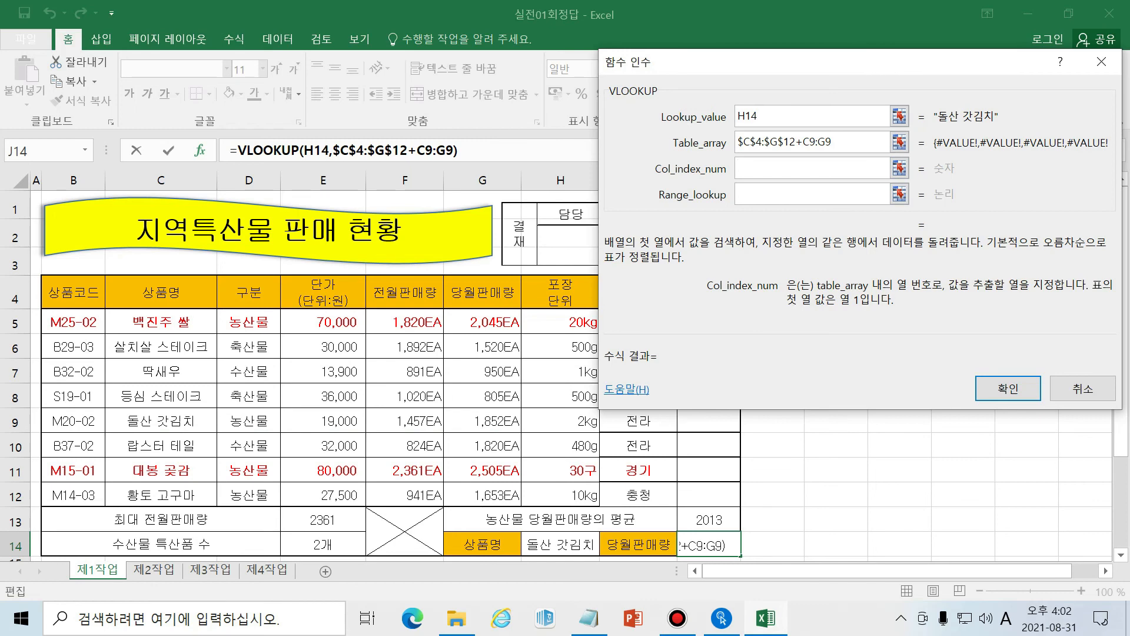
left_click_drag(147, 420, 489, 420)
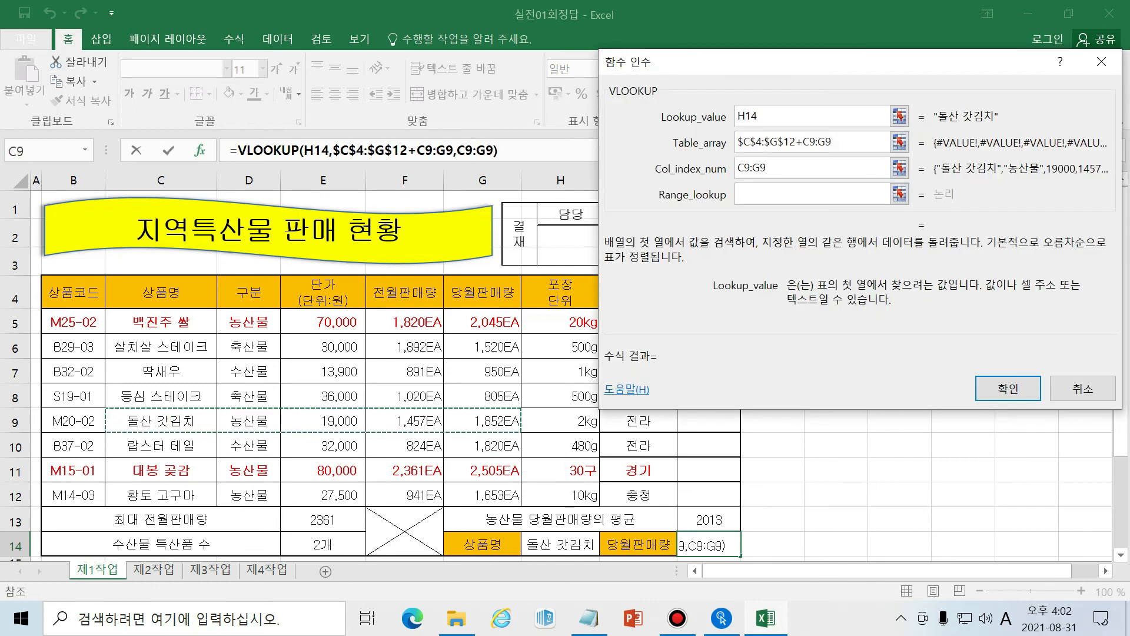
left_click(249, 420)
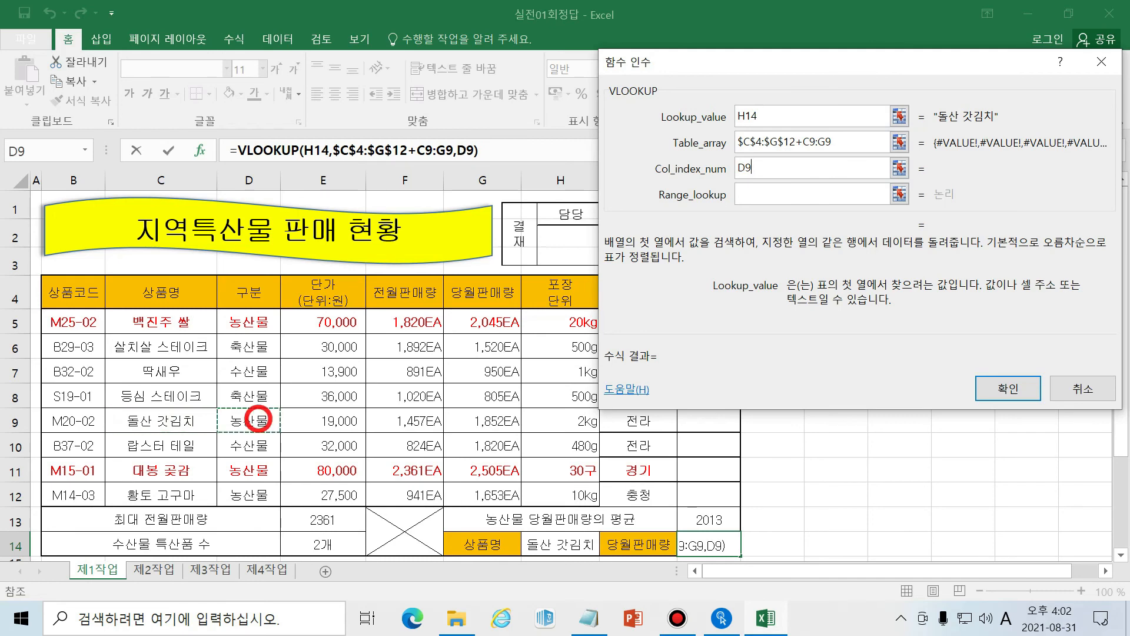
left_click(327, 422)
left_click(404, 422)
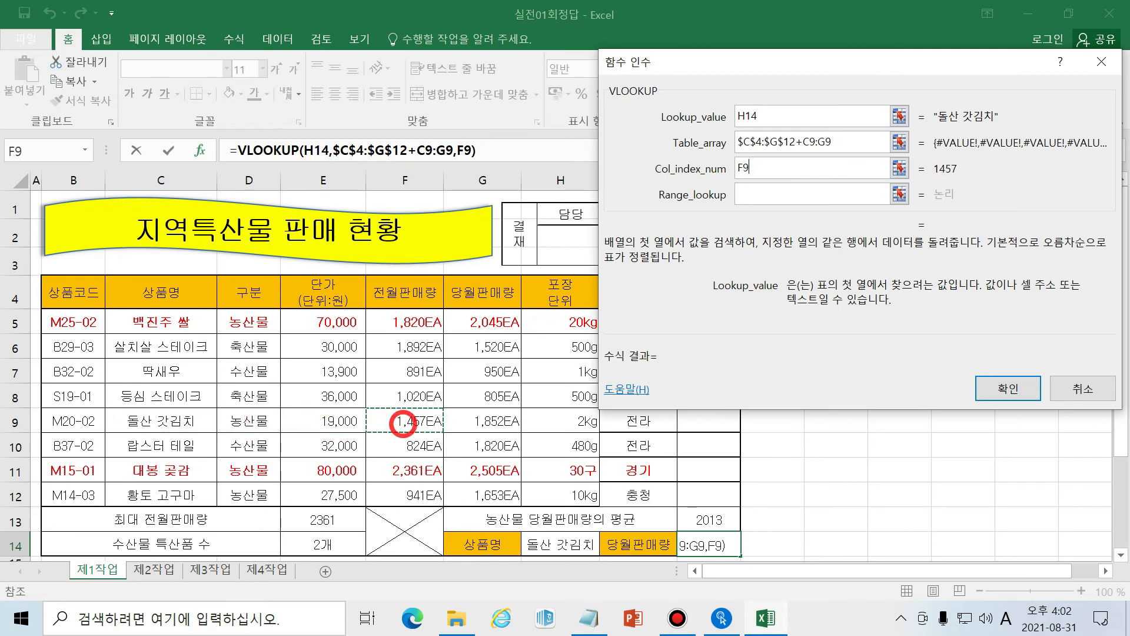
left_click(474, 423)
left_click(744, 167)
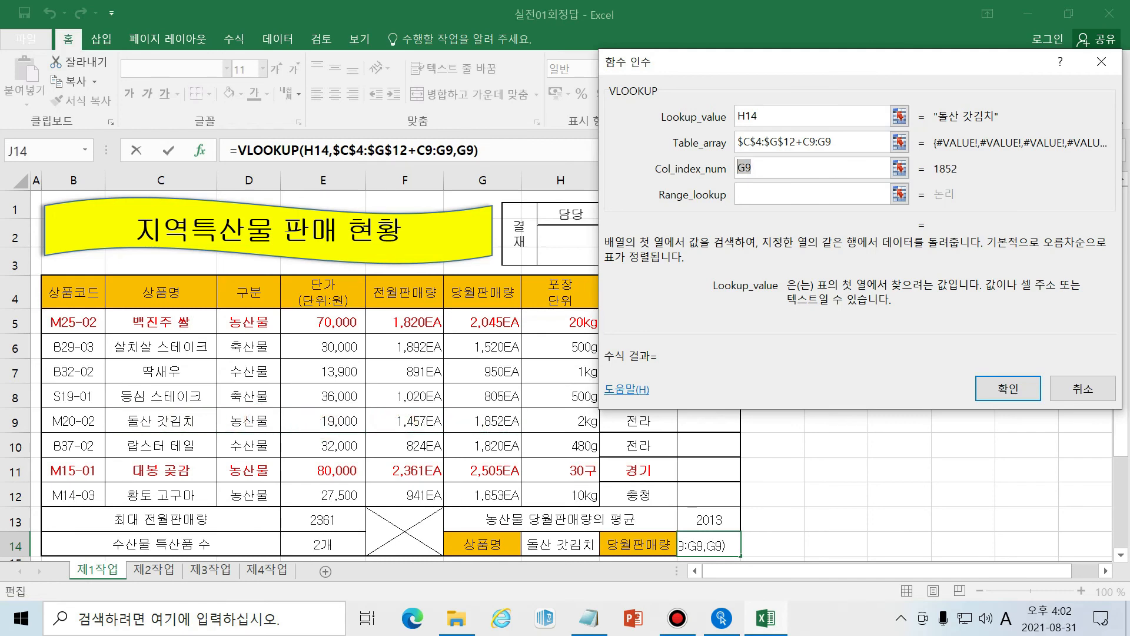
type("5")
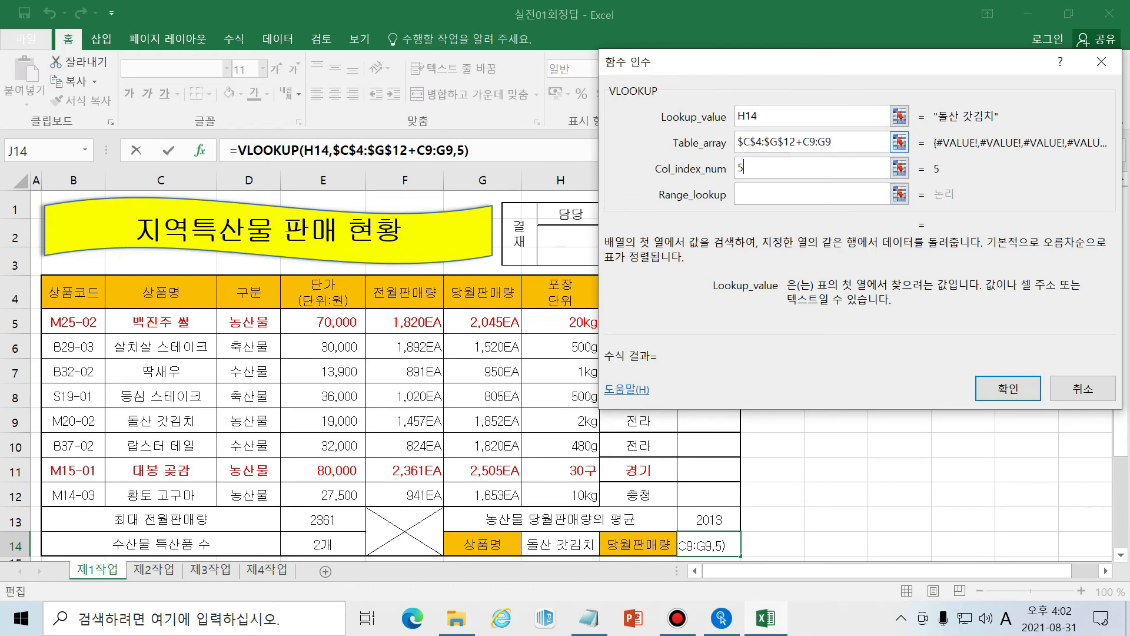
- Clear the Table_array argument and replace it with the header-free absolute range $C$5:$G$12
left_click(835, 142)
left_click_drag(835, 142, 796, 142)
key("BackSpace")
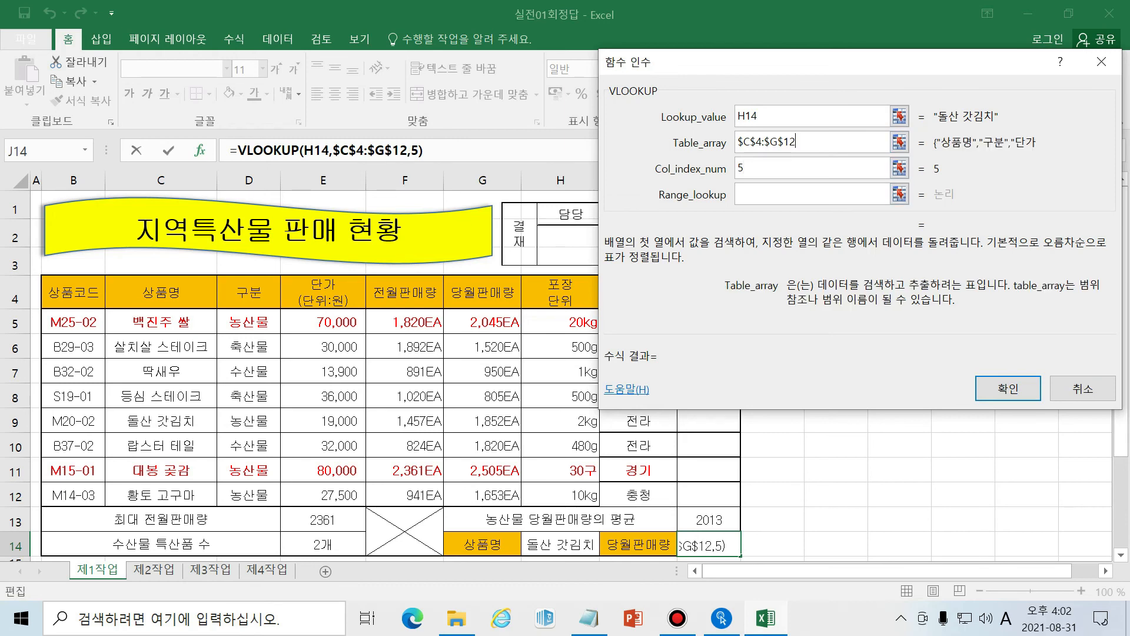
left_click_drag(796, 142, 737, 142)
key("BackSpace")
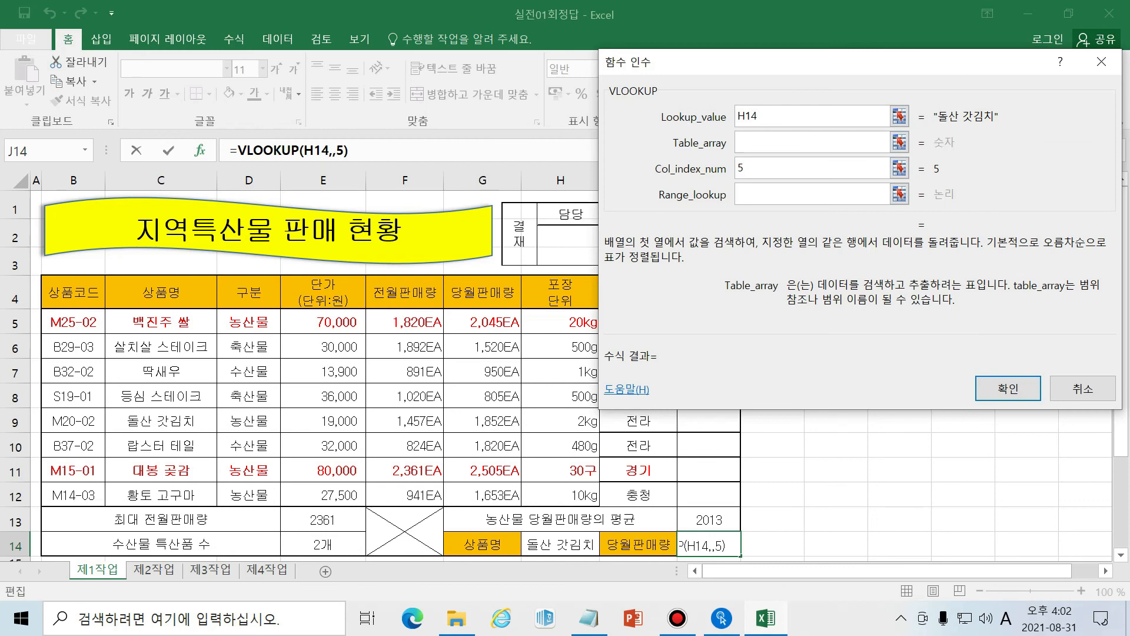
left_click_drag(151, 294, 482, 495)
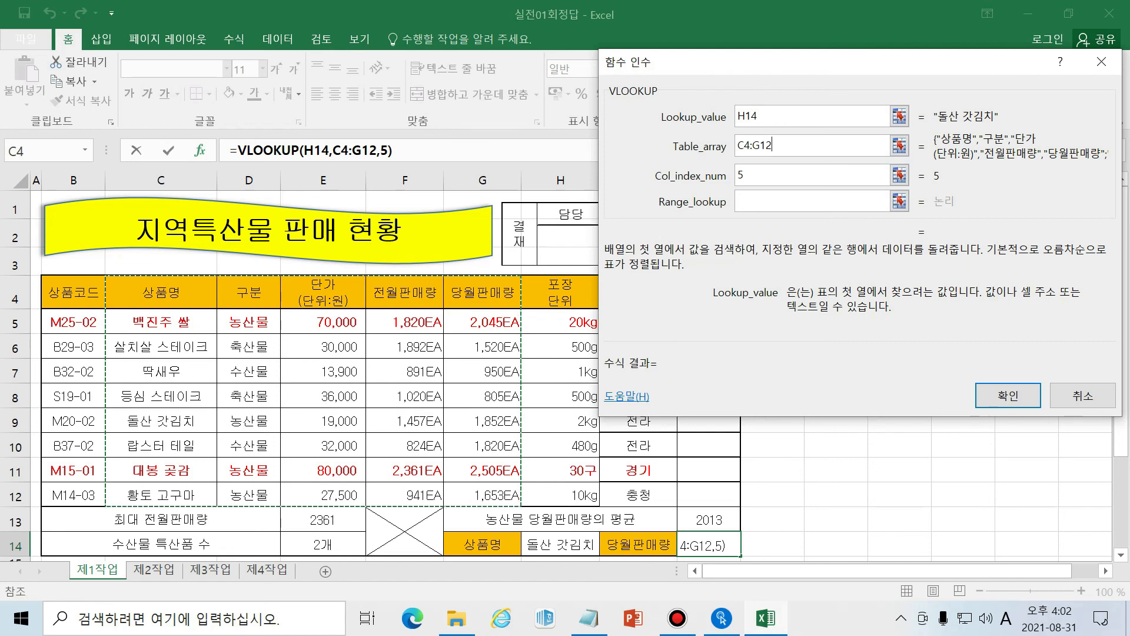
left_click_drag(183, 298, 513, 299)
left_click_drag(179, 318, 512, 498)
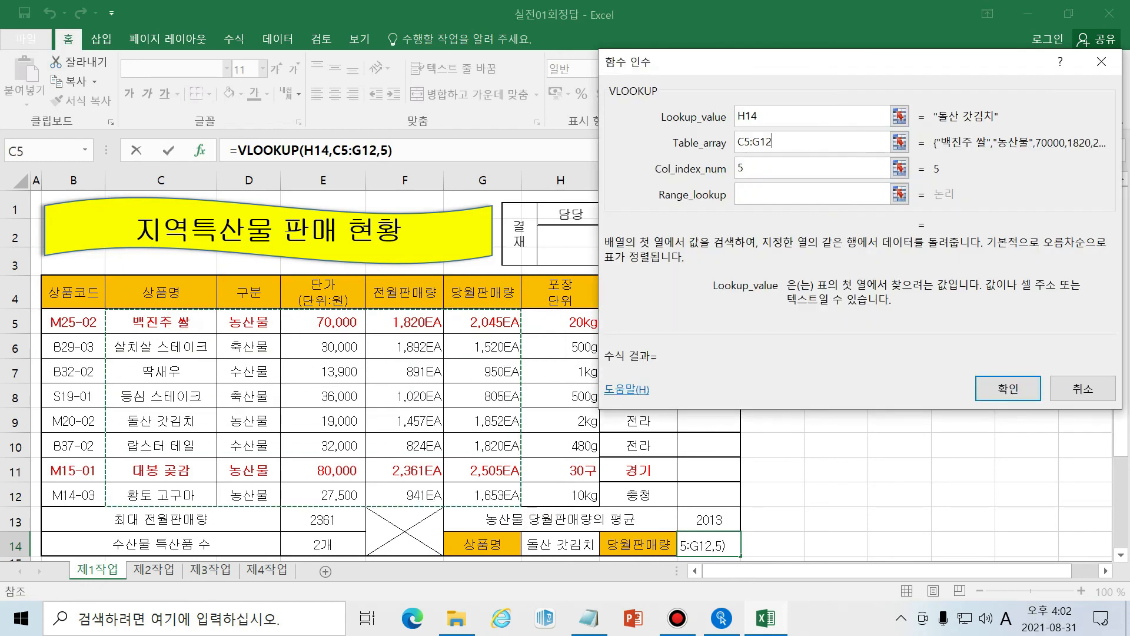
key("F4")
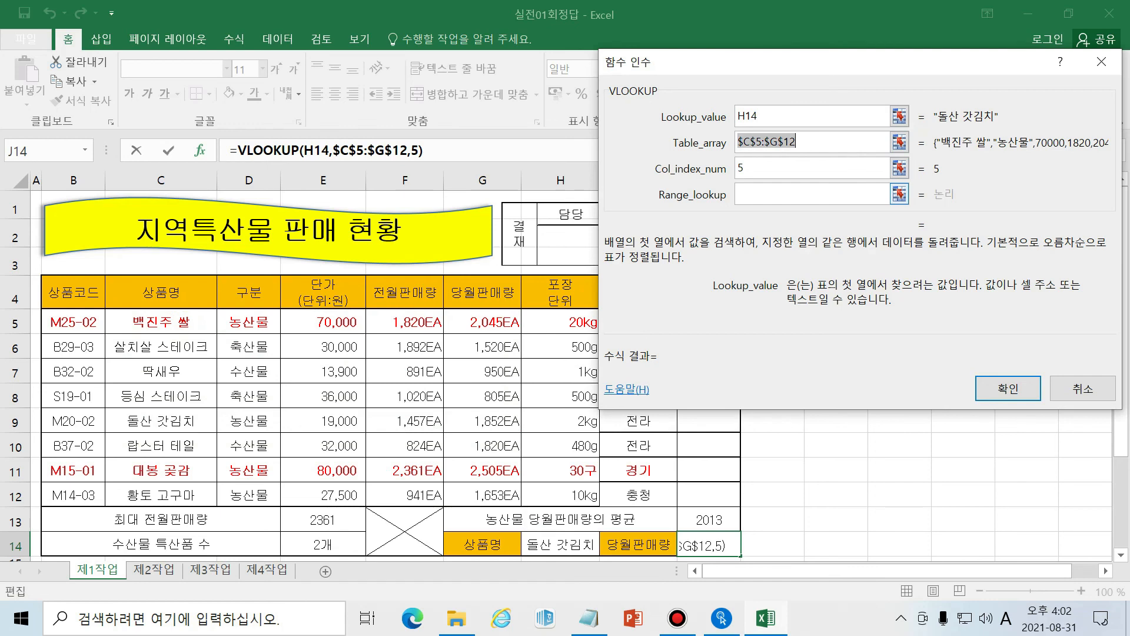
- Set Range_lookup to 0 for an exact match and complete the VLOOKUP formula in J14
left_click(812, 194)
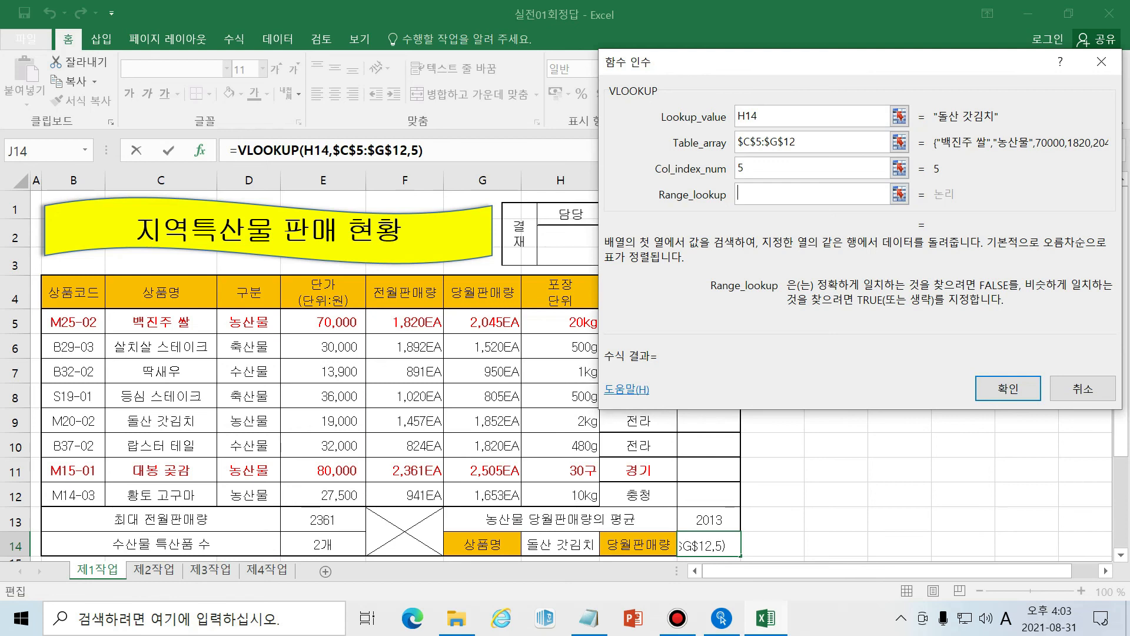
type("0")
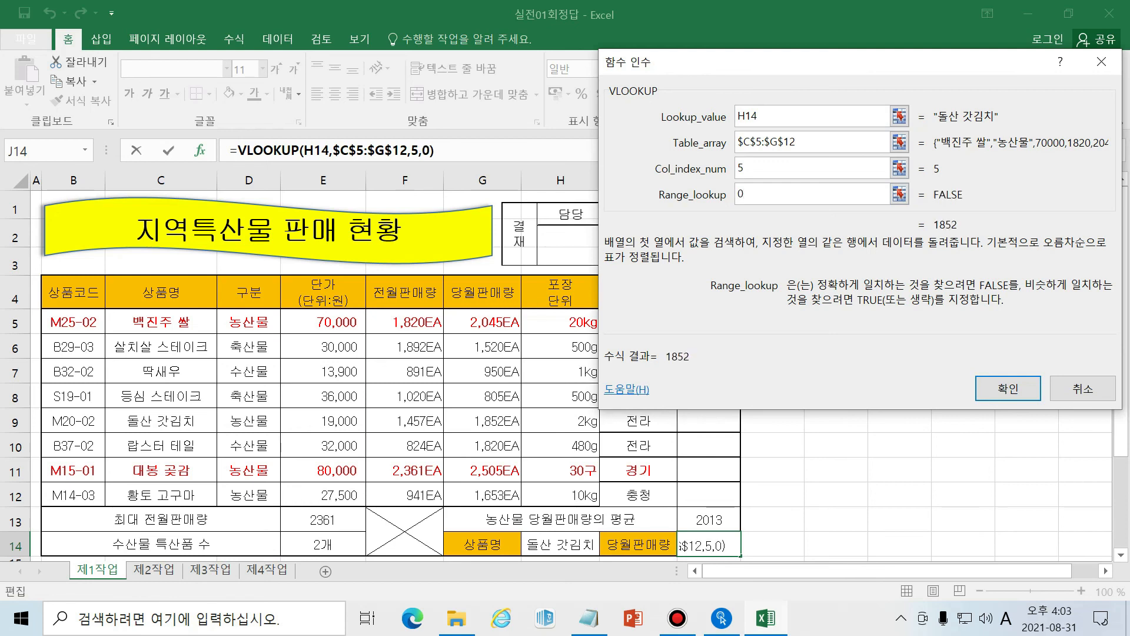
key("Return")
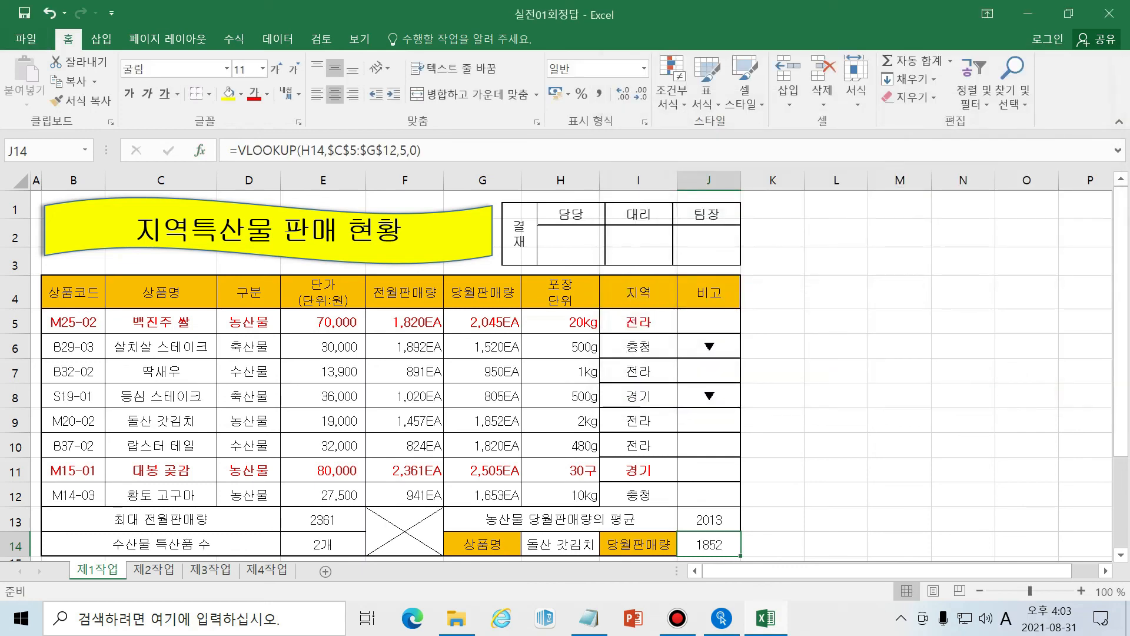
- Compare the 당월판매량 of 돌산 갓김치 in row 9 with the VLOOKUP result in J14
left_click(151, 423)
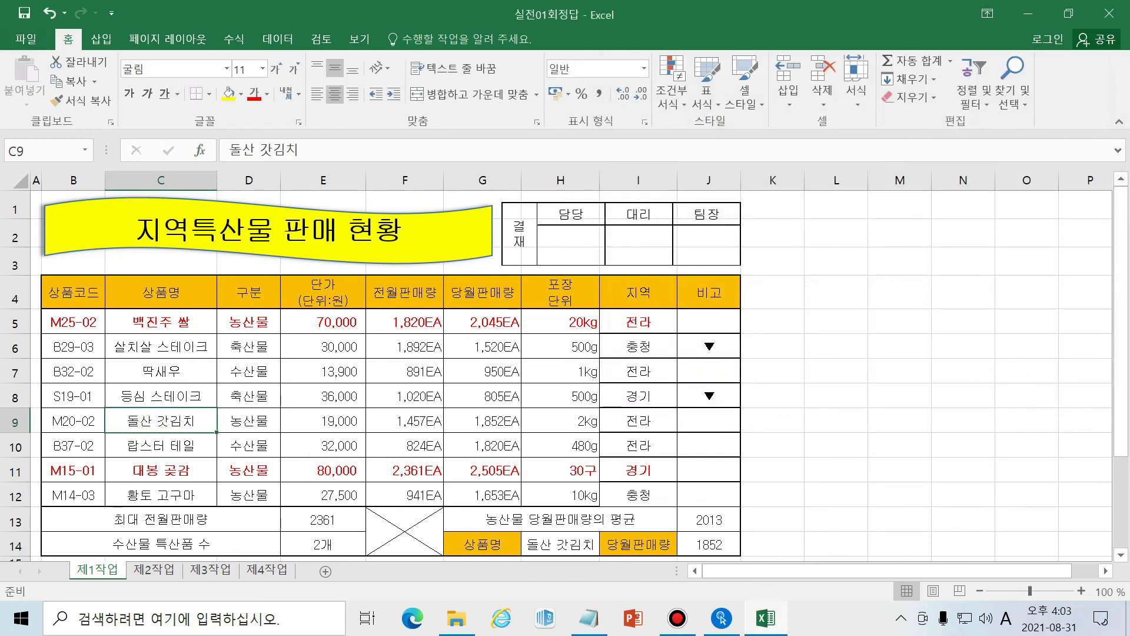
left_click(479, 424)
left_click(145, 422)
left_click(469, 421)
left_click(715, 546)
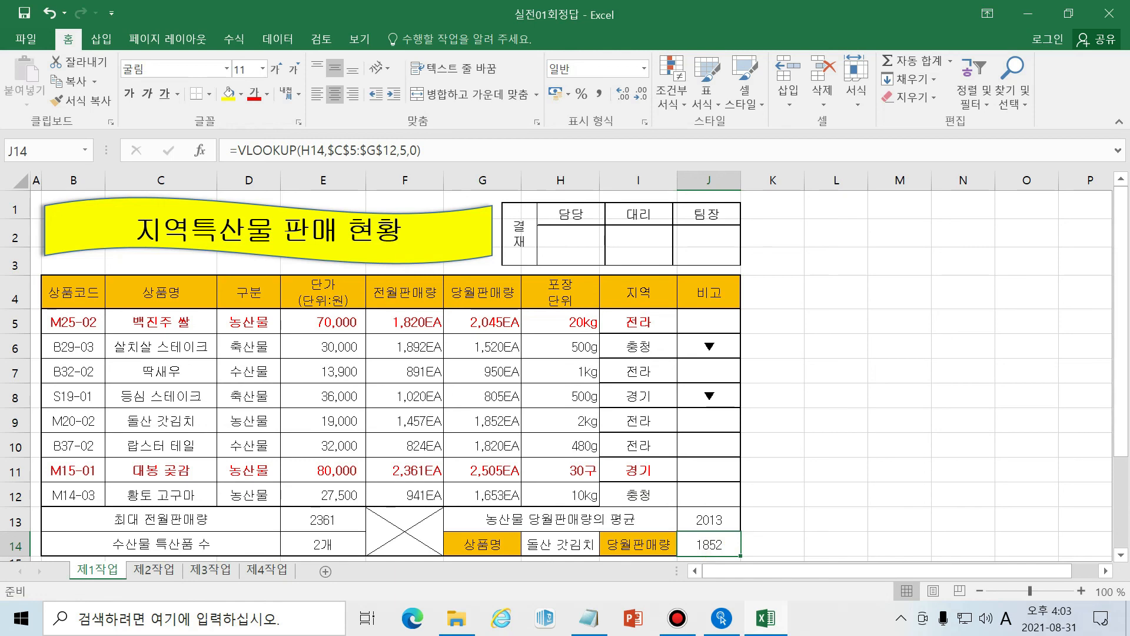
- Choose 백진주 쌀 from the product list in H14 to test the lookup with another product
scroll(389, 365, "down", 1)
scroll(389, 365, "up", 1)
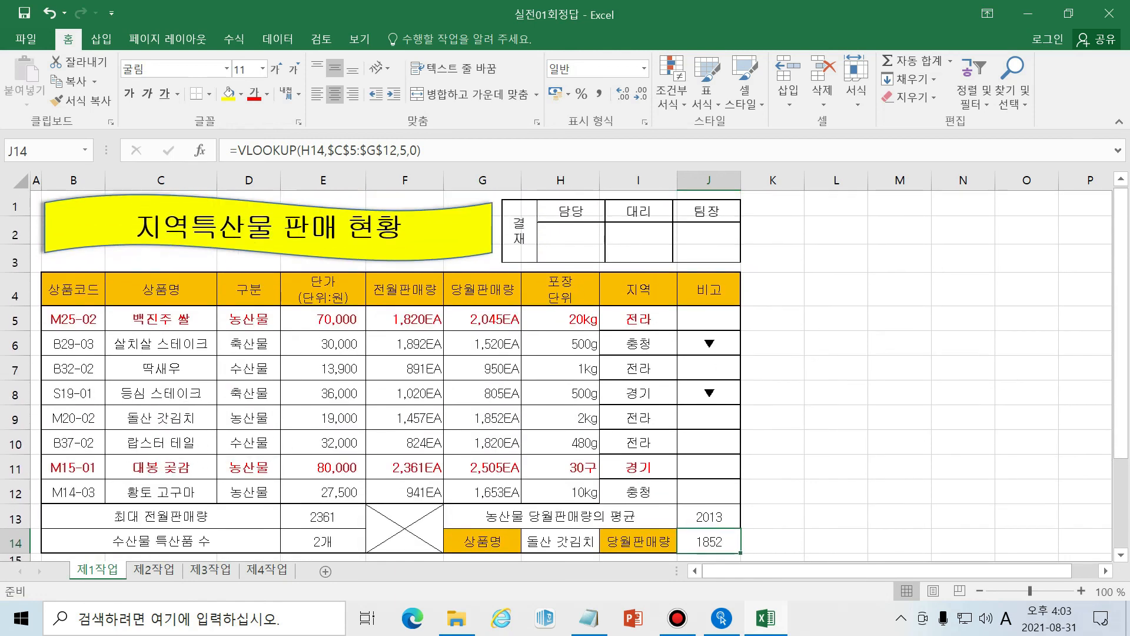
scroll(389, 365, "down", 1)
left_click(550, 462)
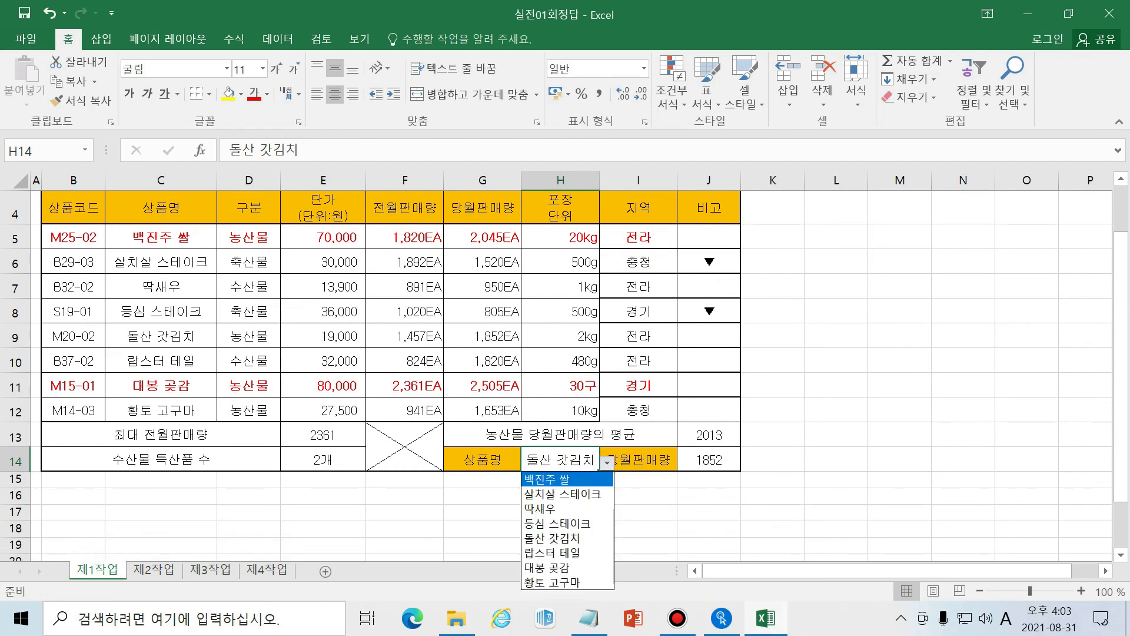
left_click(559, 480)
- Open the function arguments of the VLOOKUP in J14 and review the lookup value, table range, column number and match type
left_click(729, 464)
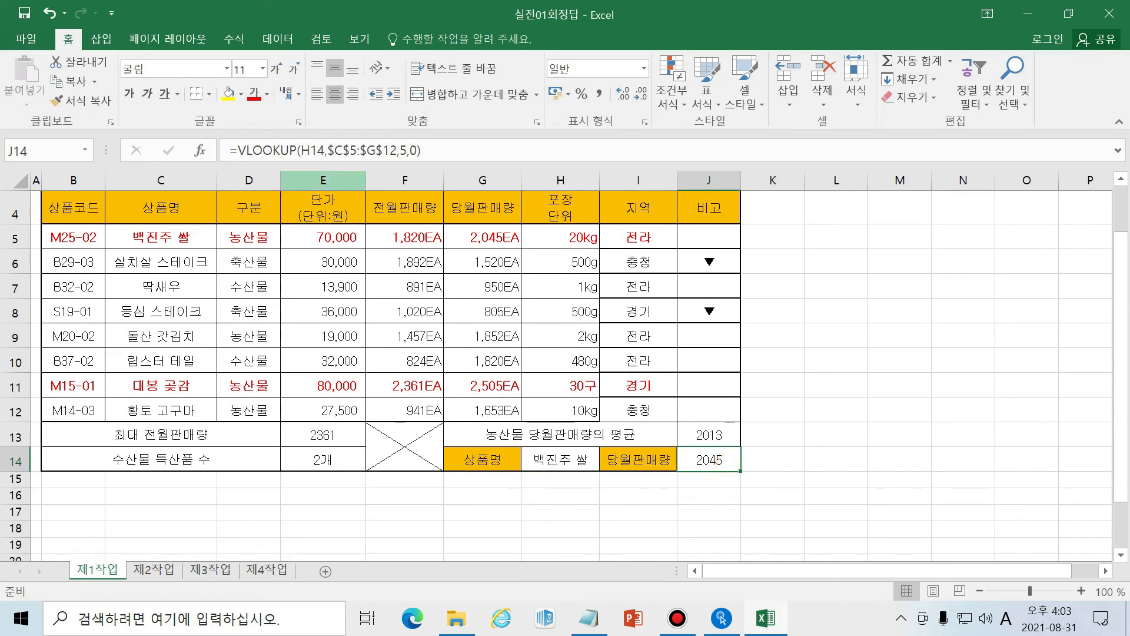
left_click(200, 150)
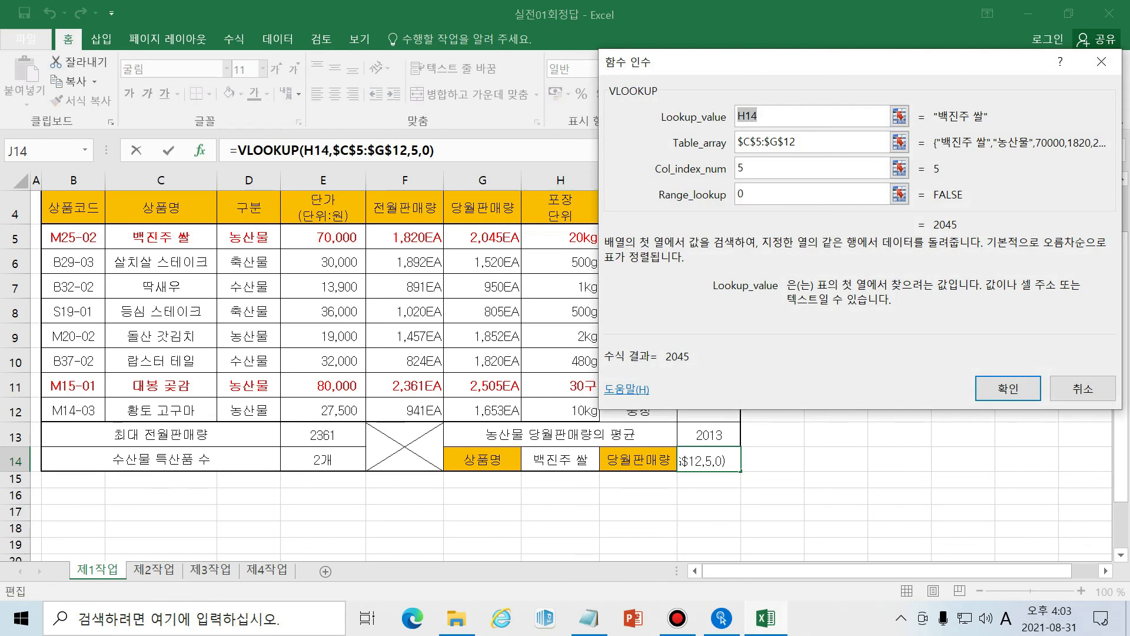
left_click(822, 117)
left_click(821, 142)
left_click(821, 168)
left_click(822, 194)
left_click(821, 168)
left_click(821, 116)
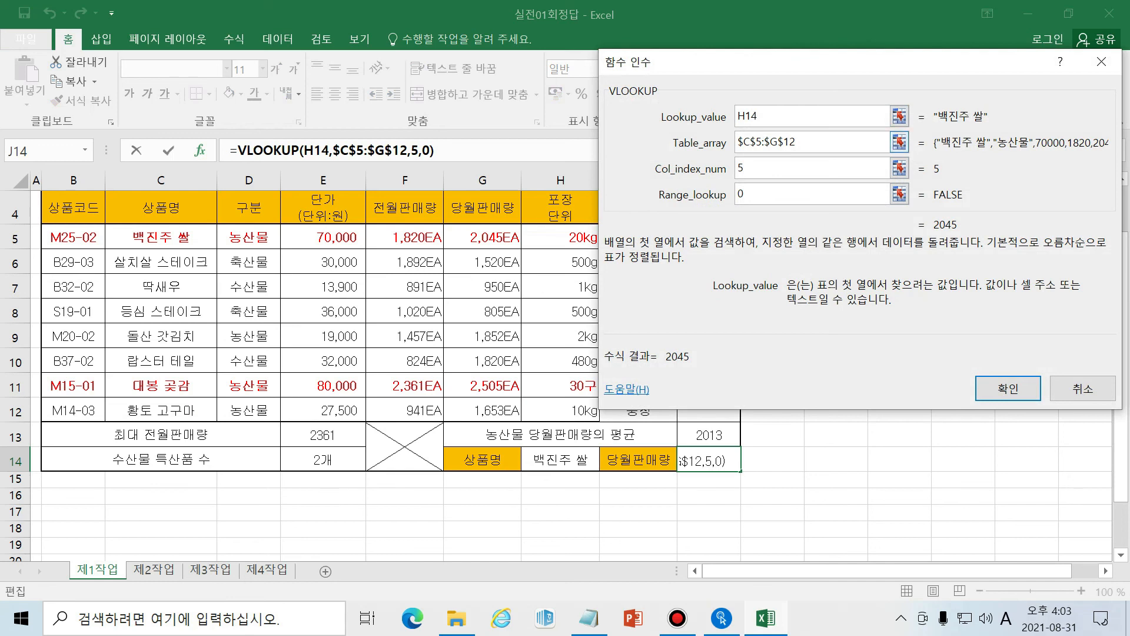
- Examine the Table_array argument and its absolute range $C$5:$G$12, which starts at the 상품명 column without the header row
key("Tab")
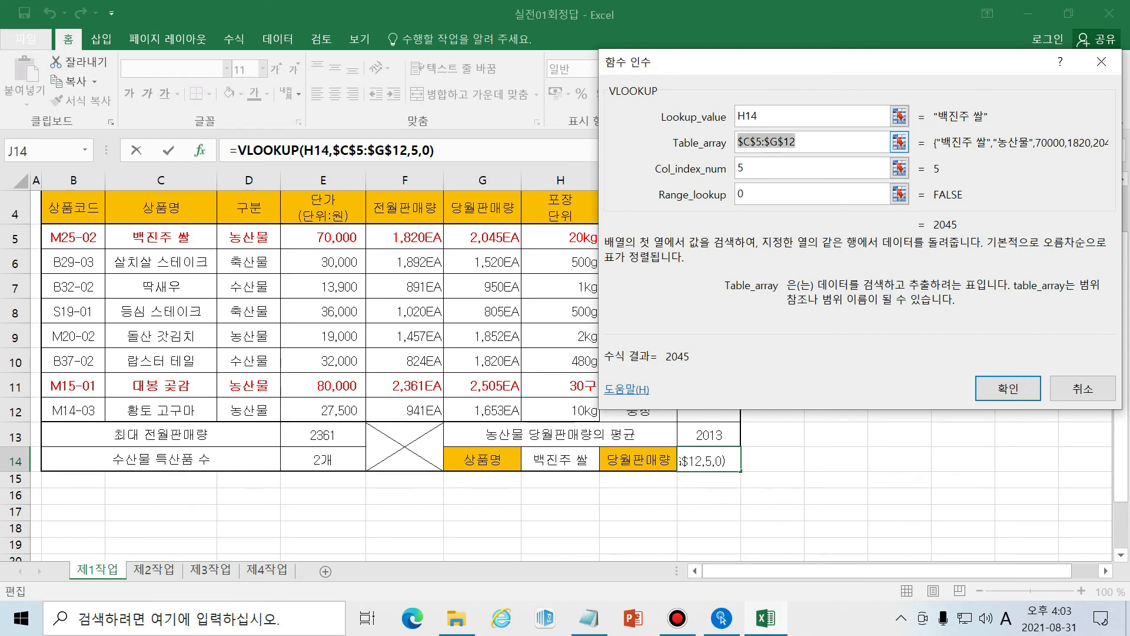
left_click_drag(800, 141, 737, 142)
left_click(750, 142)
left_click_drag(750, 142, 757, 142)
left_click(770, 142)
left_click_drag(799, 142, 737, 142)
left_click(799, 142)
left_click_drag(800, 141, 737, 142)
left_click(800, 142)
left_click_drag(798, 142, 737, 141)
left_click(800, 141)
left_click(799, 142)
left_click_drag(784, 141, 737, 142)
left_click(800, 142)
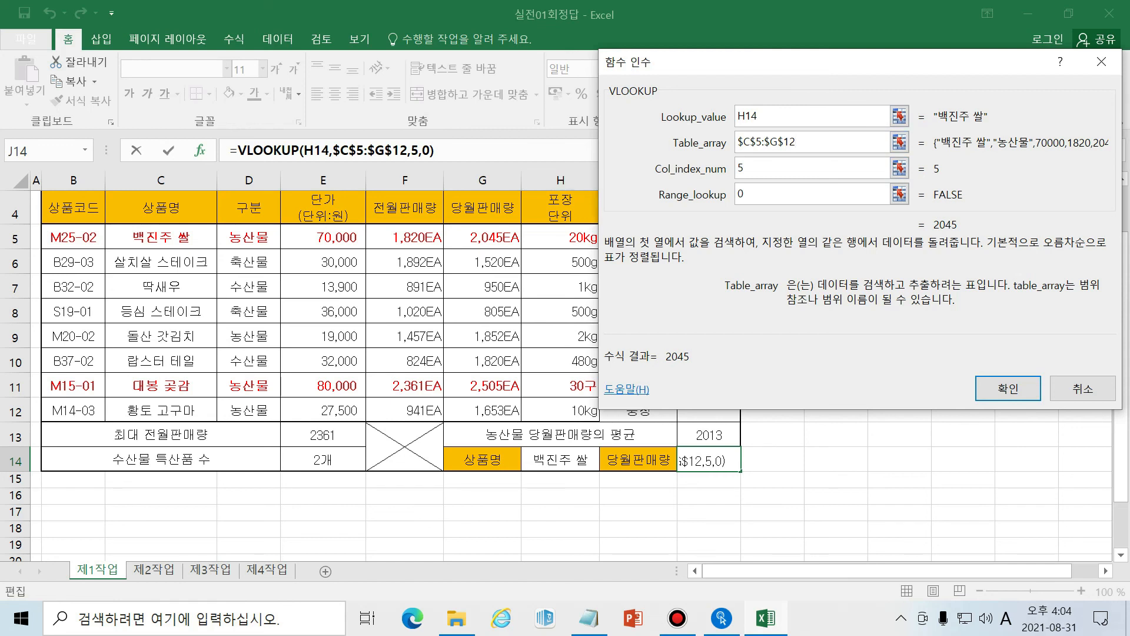
- Review the Col_index_num argument and accept the J14 VLOOKUP formula without edits
key("Tab")
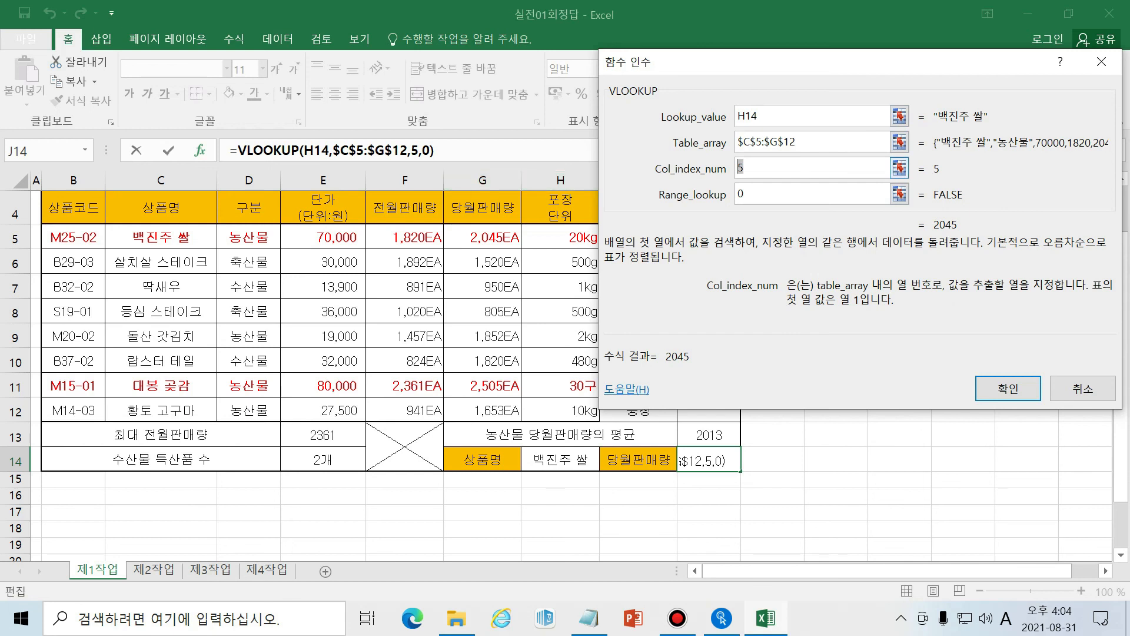
left_click(1008, 388)
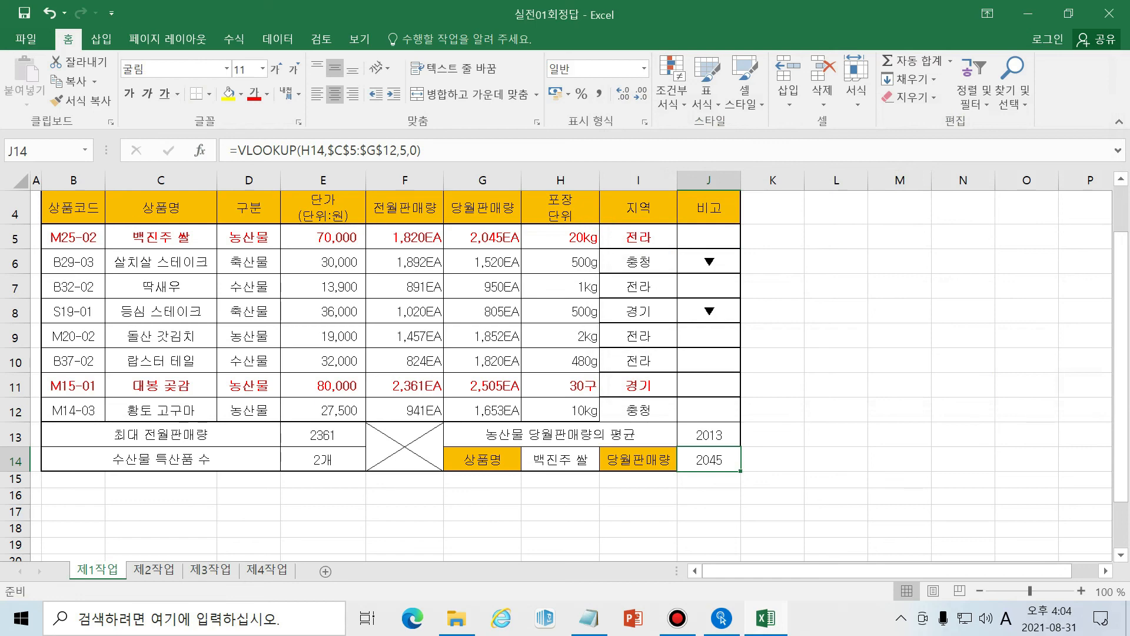
scroll(565, 353, "up", 1)
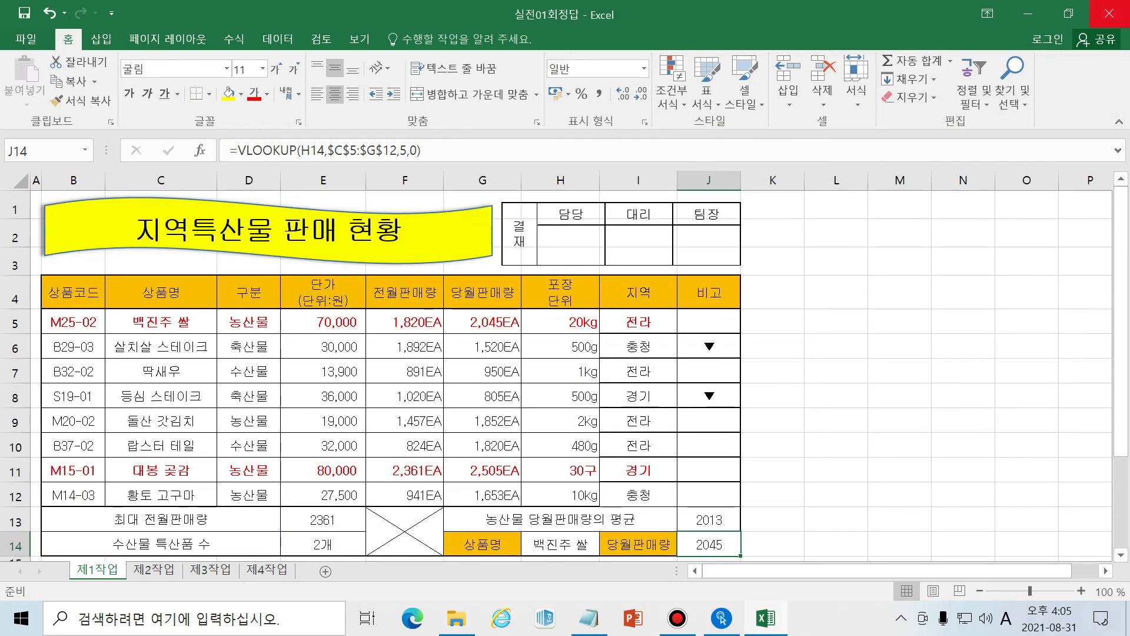